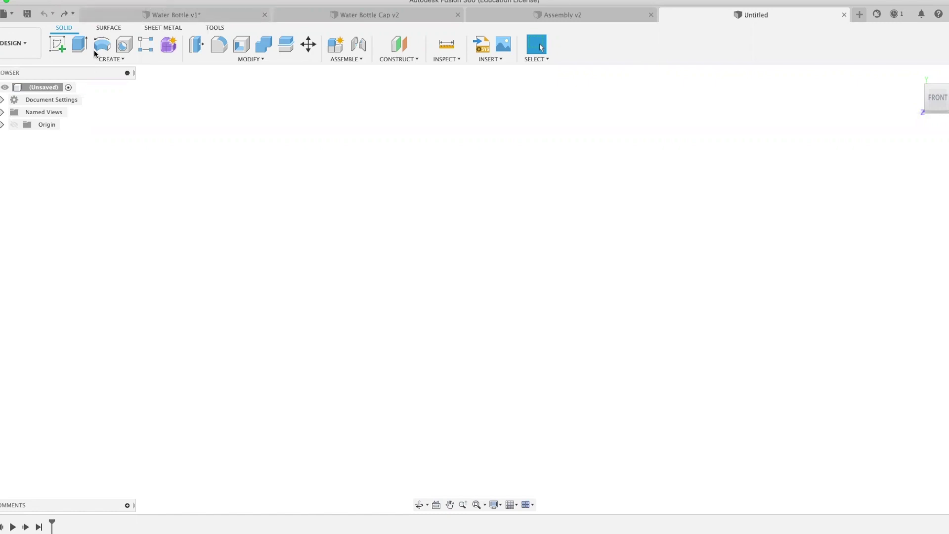
Start a new sketch on the vertical front plane
{"action": "left_click", "coordinate": [58, 44]}
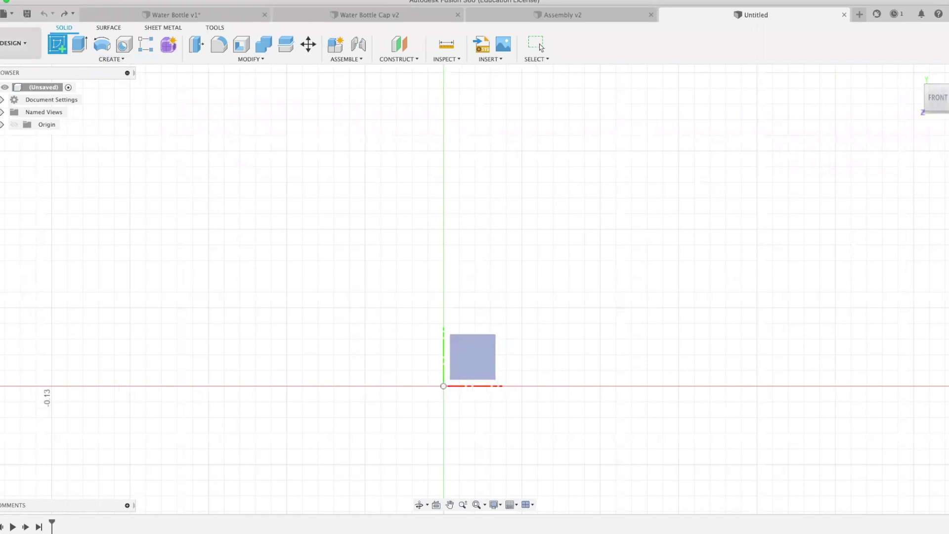
{"action": "key", "text": "Escape"}
{"action": "left_click", "coordinate": [920, 73]}
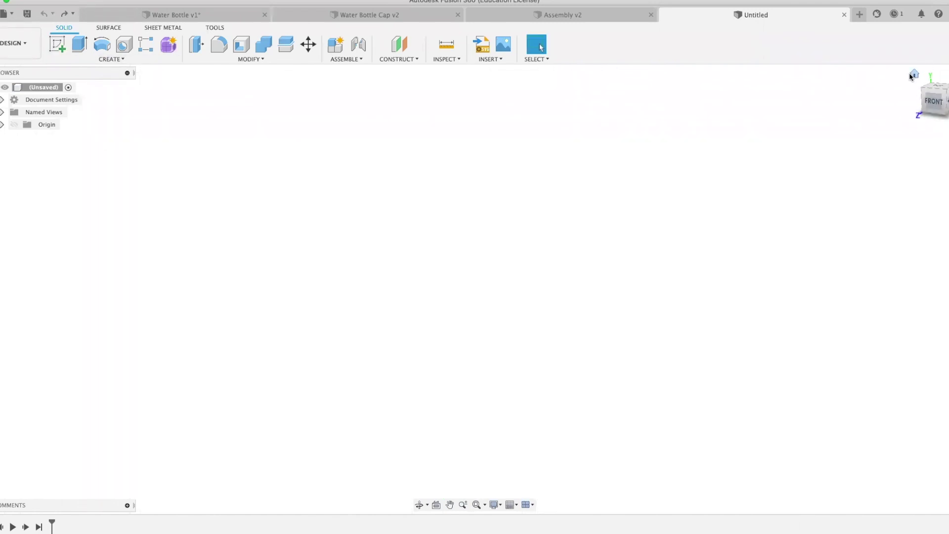
{"action": "left_click", "coordinate": [56, 46]}
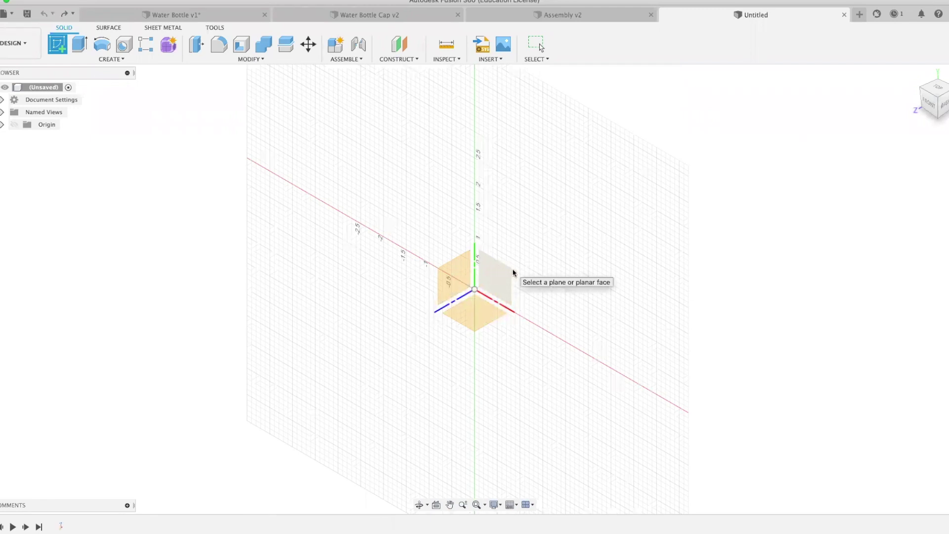
{"action": "left_click", "coordinate": [512, 273]}
{"action": "scroll", "coordinate": [443, 209], "scroll_direction": "up", "scroll_amount": 3}
{"action": "mouse_move", "coordinate": [447, 213]}
{"action": "middle_mouse_down"}
{"action": "mouse_move", "coordinate": [518, 195]}
{"action": "mouse_move", "coordinate": [511, 200]}
{"action": "middle_mouse_up"}
{"action": "scroll", "coordinate": [531, 199], "scroll_direction": "down", "scroll_amount": 2}
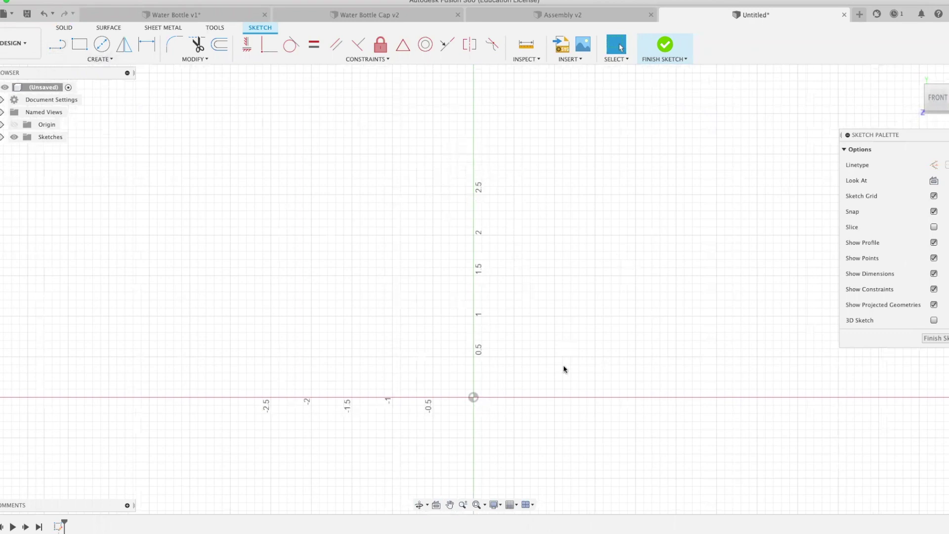
Draw a horizontal base line 3/2 in long from the origin and place its dimension below the line
{"action": "left_click", "coordinate": [100, 58]}
{"action": "left_click", "coordinate": [58, 44]}
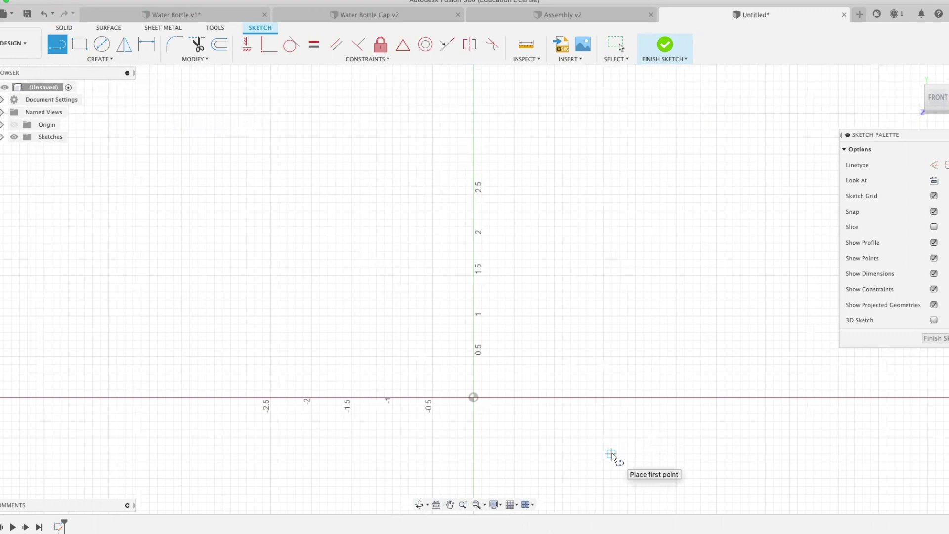
{"action": "left_click", "coordinate": [473, 397]}
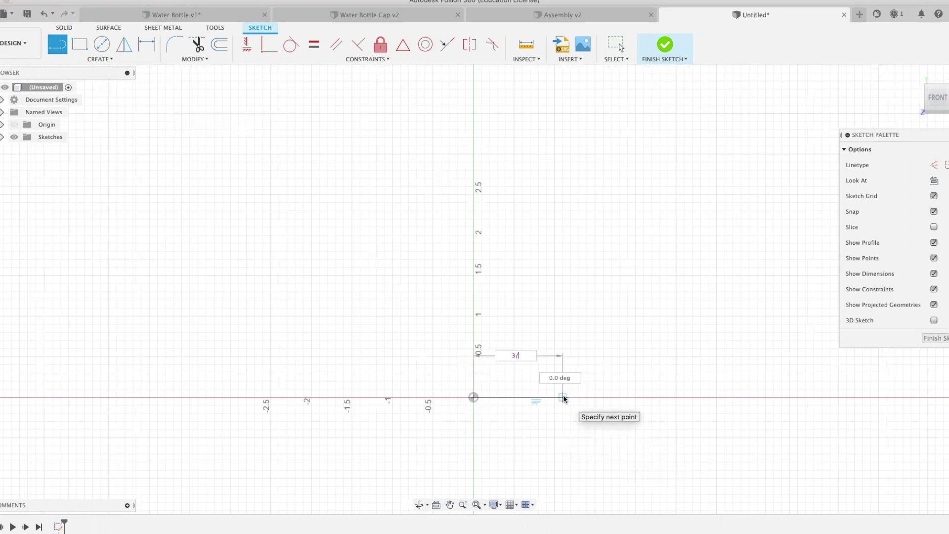
{"action": "type", "text": "3/3"}
{"action": "key", "text": "Tab"}
{"action": "key", "text": "BackSpace"}
{"action": "type", "text": "2"}
{"action": "key", "text": "Return"}
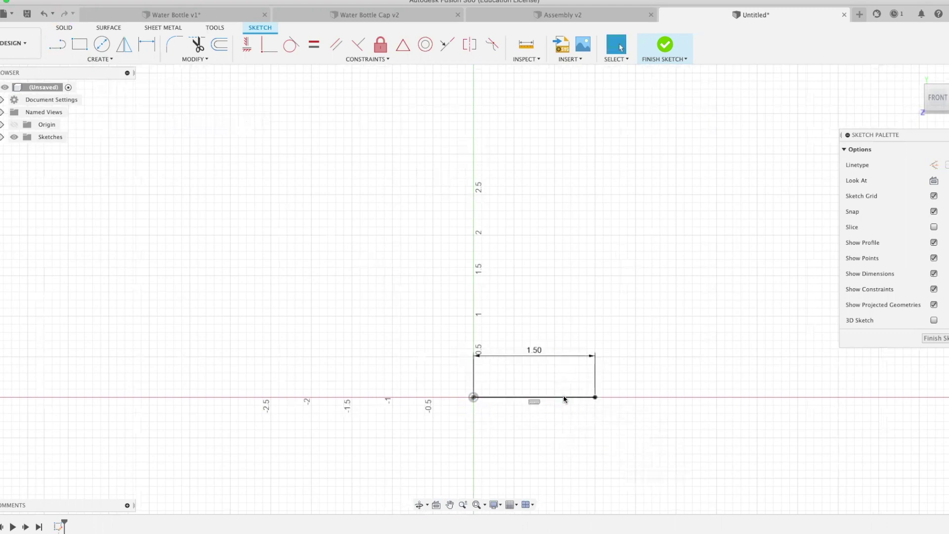
{"action": "left_click_drag", "start_coordinate": [544, 354], "coordinate": [555, 430]}
Draw a vertical line 10 in long upward from the origin
{"action": "scroll", "coordinate": [584, 309], "scroll_direction": "down", "scroll_amount": 2}
{"action": "middle_click_drag", "start_coordinate": [583, 308], "coordinate": [556, 330]}
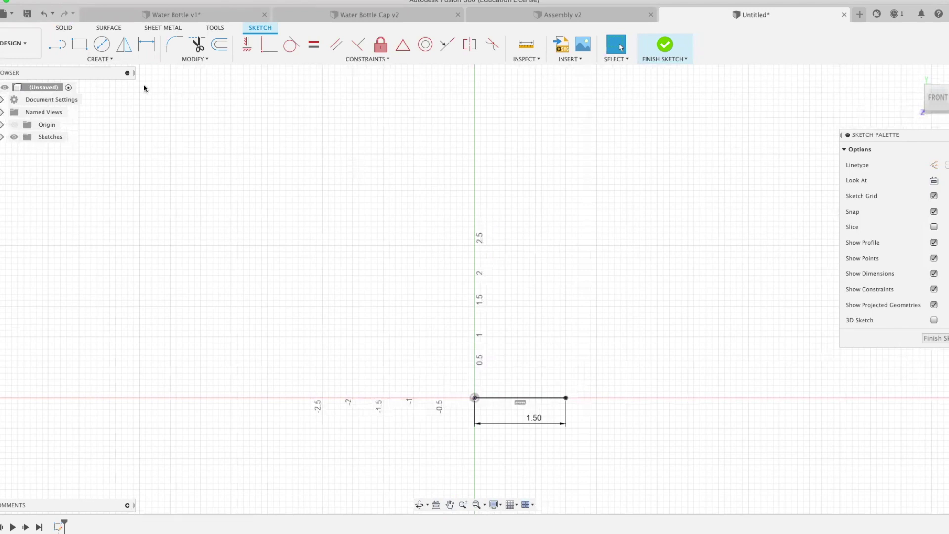
{"action": "left_click", "coordinate": [57, 43]}
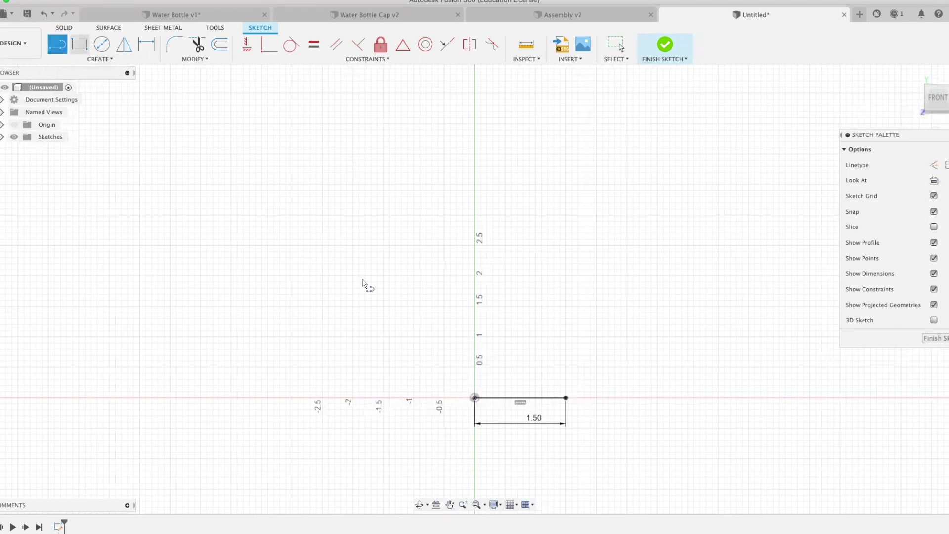
{"action": "left_click", "coordinate": [474, 397]}
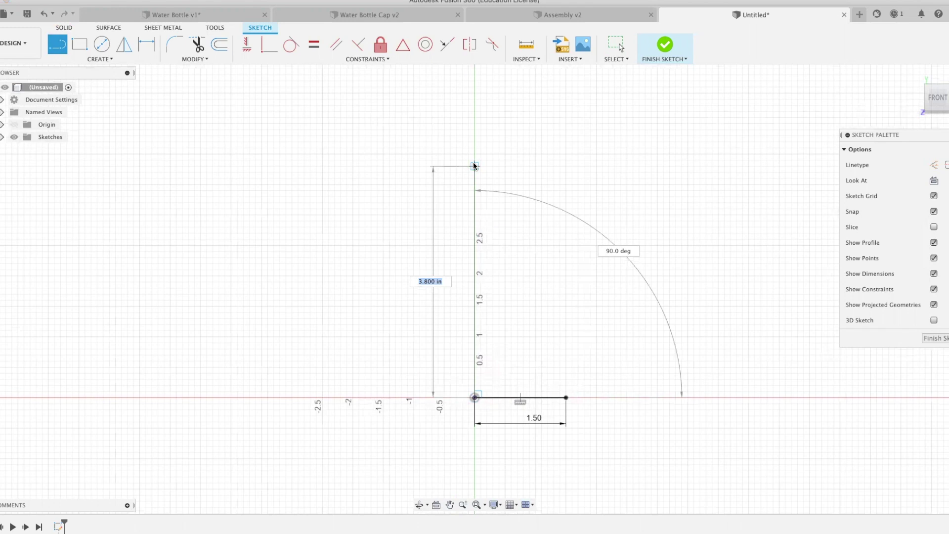
{"action": "type", "text": "10"}
{"action": "key", "text": "Return"}
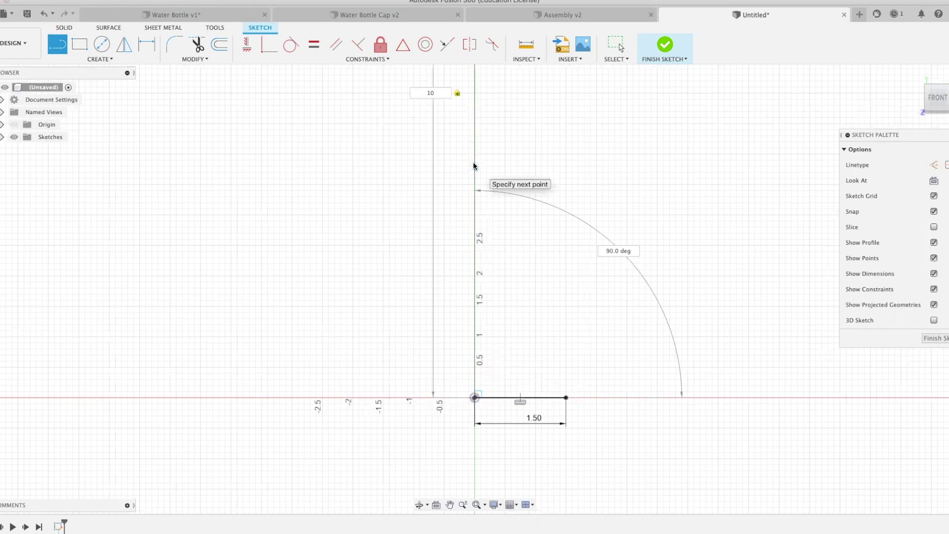
{"action": "key", "text": "Escape"}
{"action": "scroll", "coordinate": [551, 123], "scroll_direction": "down", "scroll_amount": 4}
{"action": "mouse_move", "coordinate": [550, 123]}
{"action": "middle_mouse_down"}
{"action": "mouse_move", "coordinate": [482, 219]}
{"action": "mouse_move", "coordinate": [468, 268]}
{"action": "middle_mouse_up"}
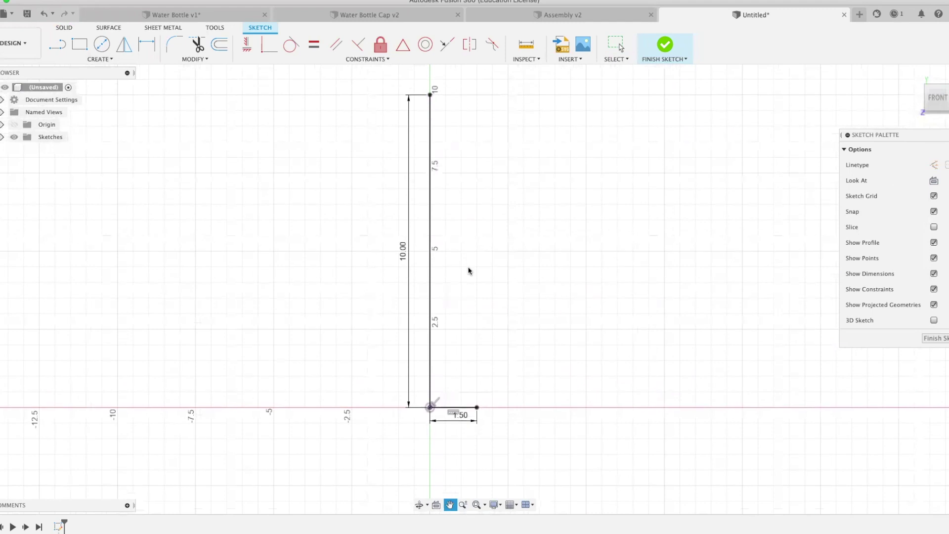
Draw a vertical line about 6.5 in long upward from the outer end of the base line
{"action": "left_click", "coordinate": [57, 48]}
{"action": "left_click", "coordinate": [476, 407]}
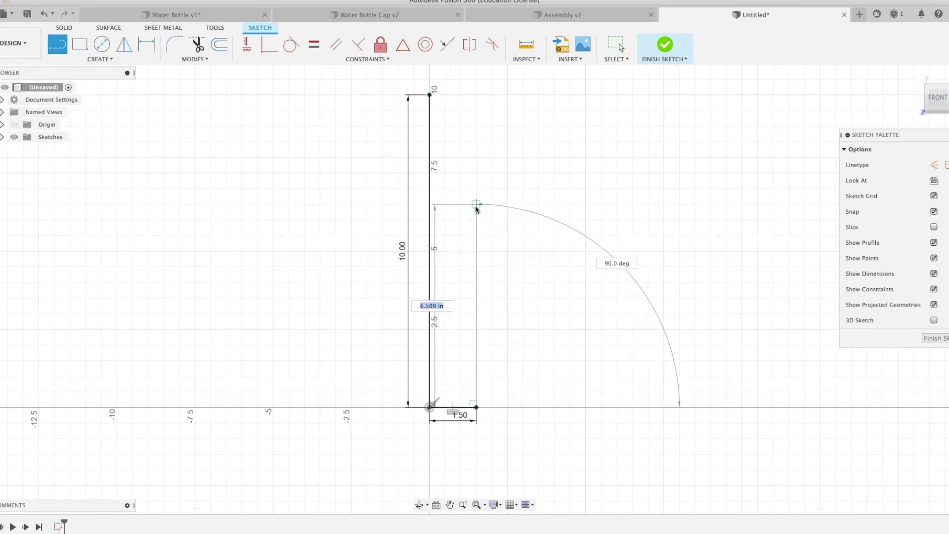
{"action": "left_click", "coordinate": [476, 205]}
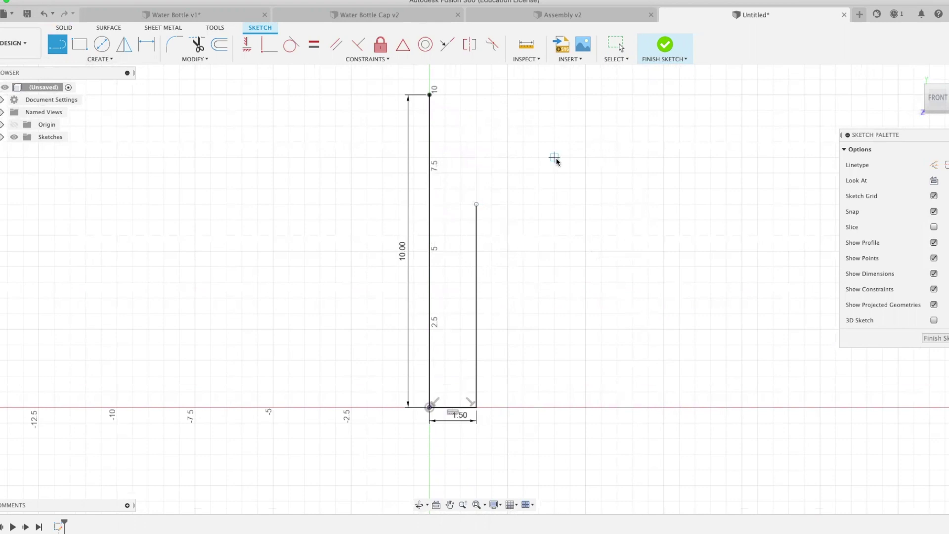
Draw a horizontal line 0.75 in long outward from the upper end of the 10 in vertical line
{"action": "middle_click_drag", "start_coordinate": [555, 159], "coordinate": [587, 251]}
{"action": "scroll", "coordinate": [578, 247], "scroll_direction": "up", "scroll_amount": 2}
{"action": "left_click", "coordinate": [416, 163]}
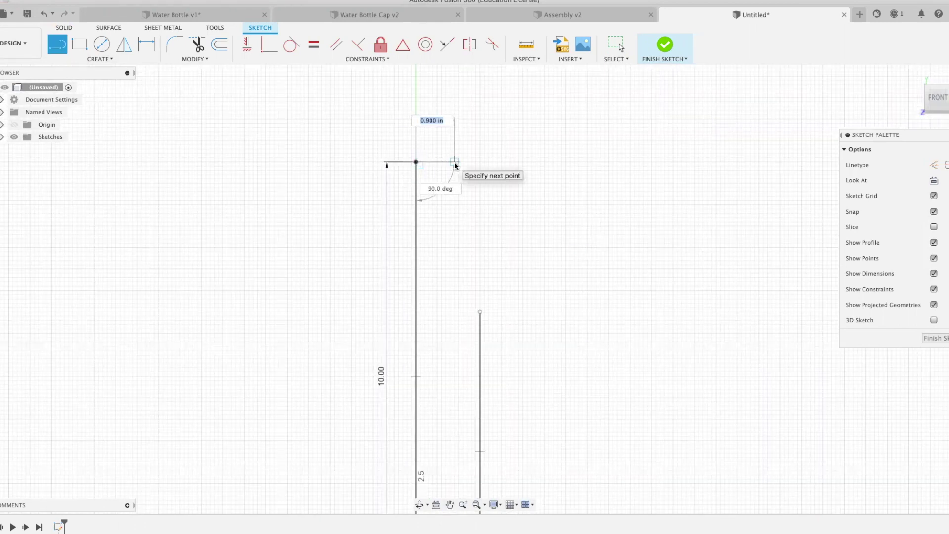
{"action": "type", "text": ".75"}
{"action": "key", "text": "Return"}
{"action": "key", "text": "Escape"}
{"action": "scroll", "coordinate": [495, 205], "scroll_direction": "down", "scroll_amount": 2}
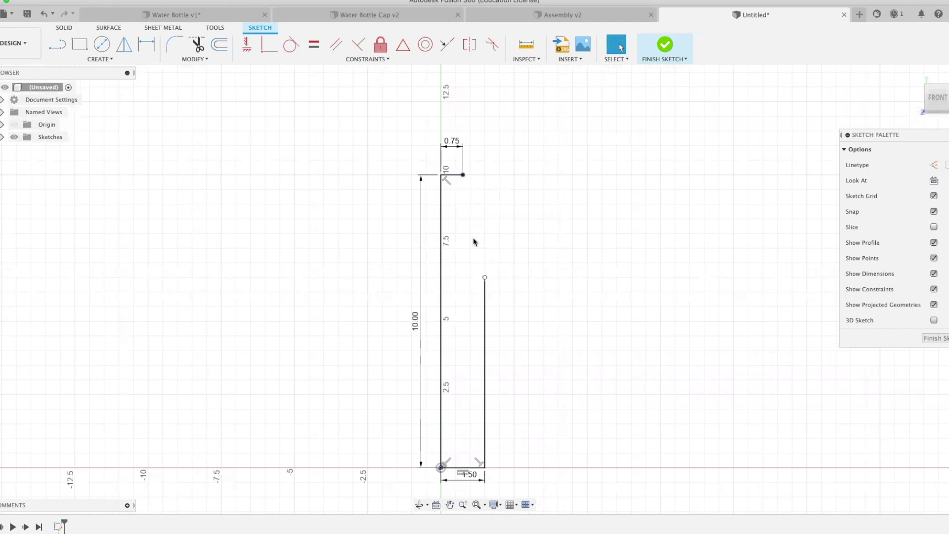
Close the profile with a fit point spline from the short upper line through one intermediate point to the outer side line's upper end
{"action": "scroll", "coordinate": [506, 216], "scroll_direction": "up", "scroll_amount": 1}
{"action": "left_click", "coordinate": [113, 59]}
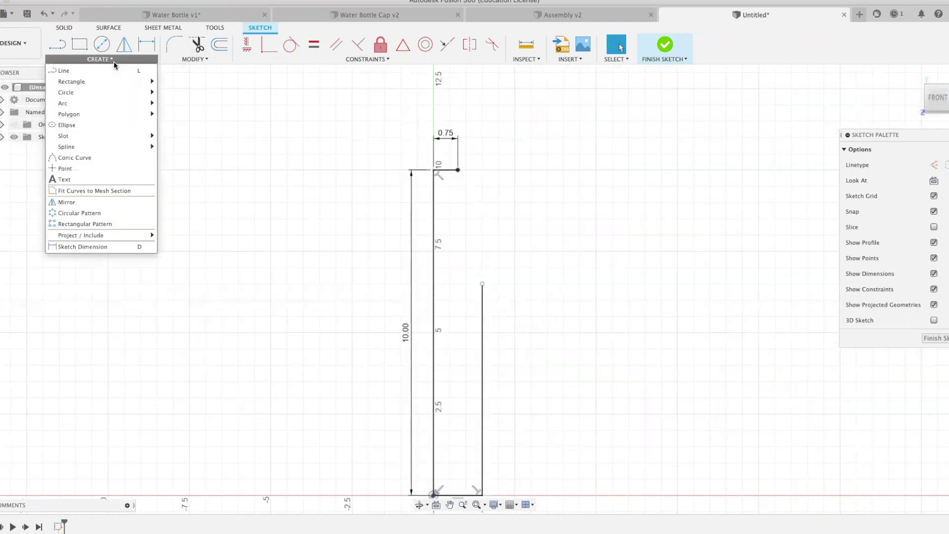
{"action": "mouse_move", "coordinate": [81, 147]}
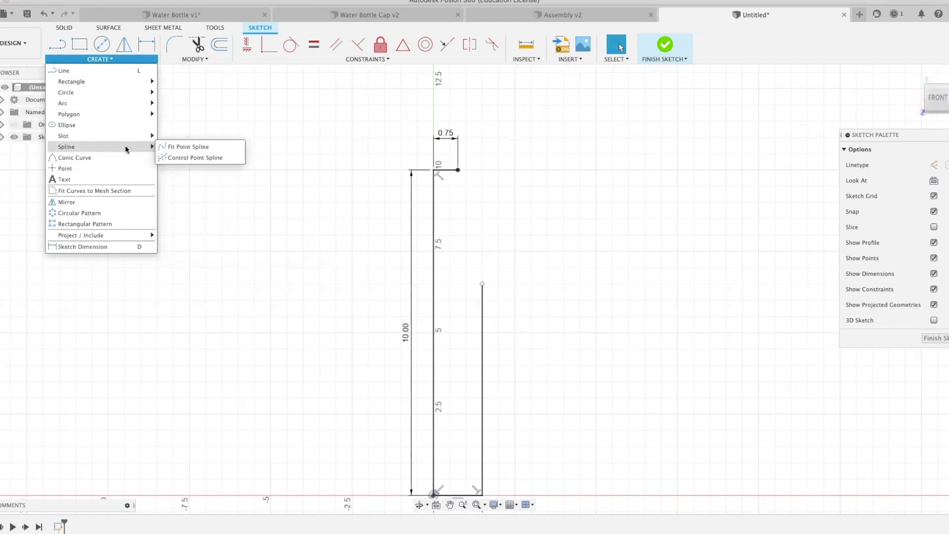
{"action": "left_click", "coordinate": [193, 147]}
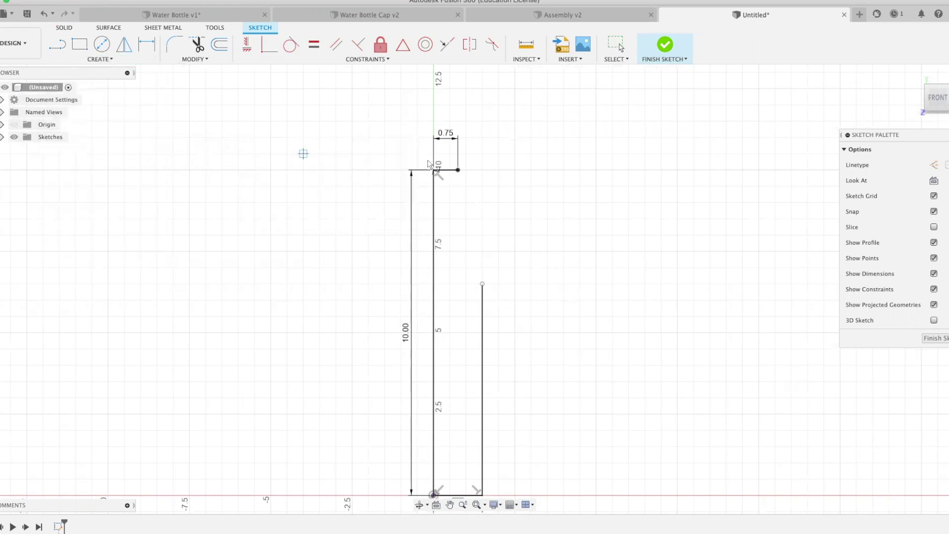
{"action": "left_click", "coordinate": [458, 171]}
{"action": "left_click", "coordinate": [474, 200]}
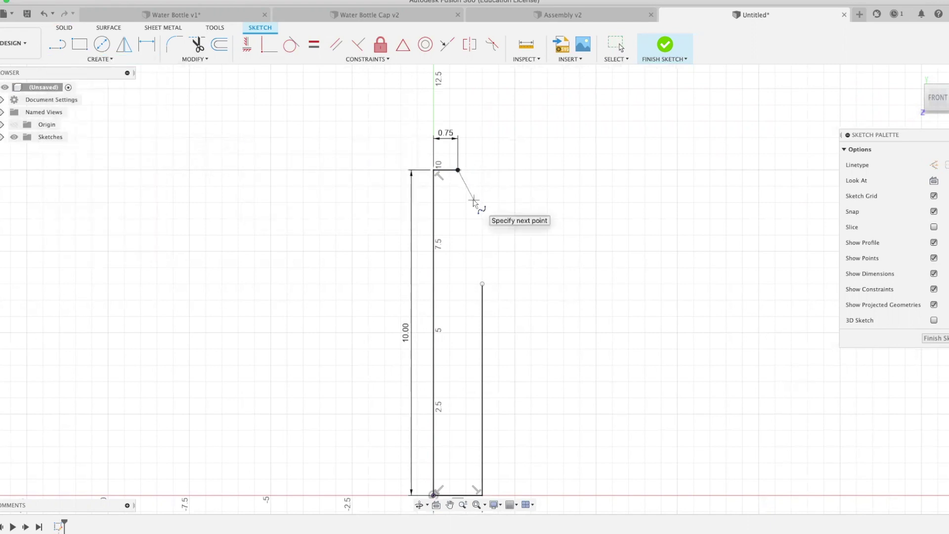
{"action": "left_click", "coordinate": [483, 284]}
{"action": "left_click", "coordinate": [456, 284]}
{"action": "scroll", "coordinate": [533, 231], "scroll_direction": "down", "scroll_amount": 2}
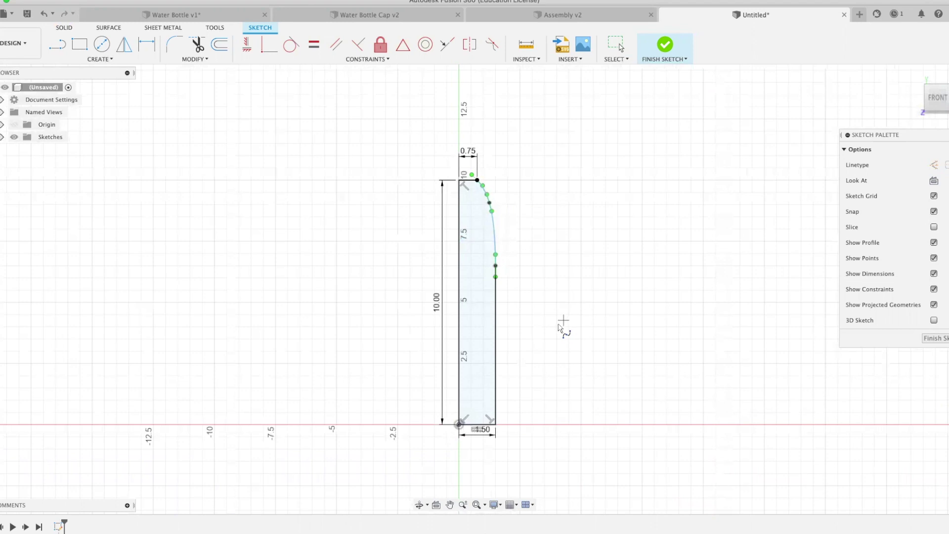
{"action": "scroll", "coordinate": [556, 326], "scroll_direction": "up", "scroll_amount": 3}
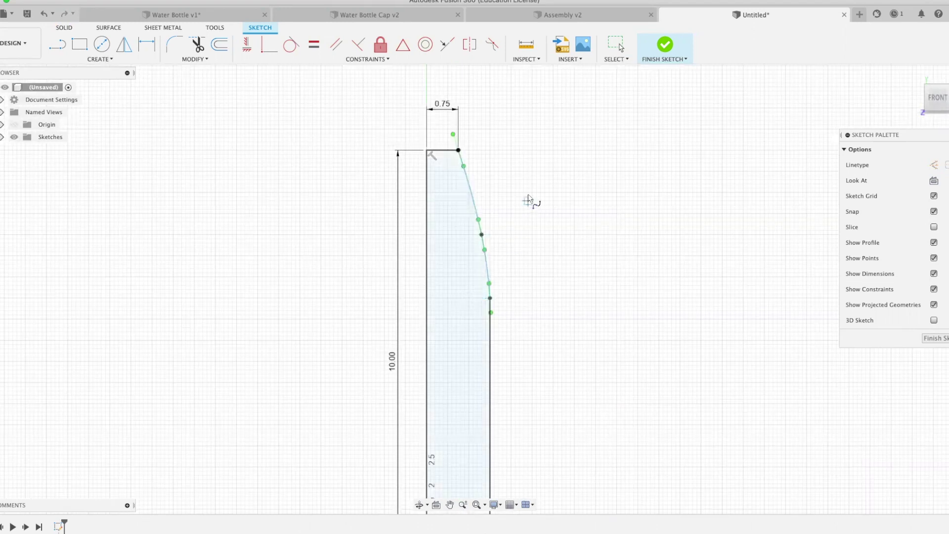
{"action": "scroll", "coordinate": [528, 200], "scroll_direction": "down", "scroll_amount": 5}
{"action": "scroll", "coordinate": [525, 266], "scroll_direction": "up", "scroll_amount": 6}
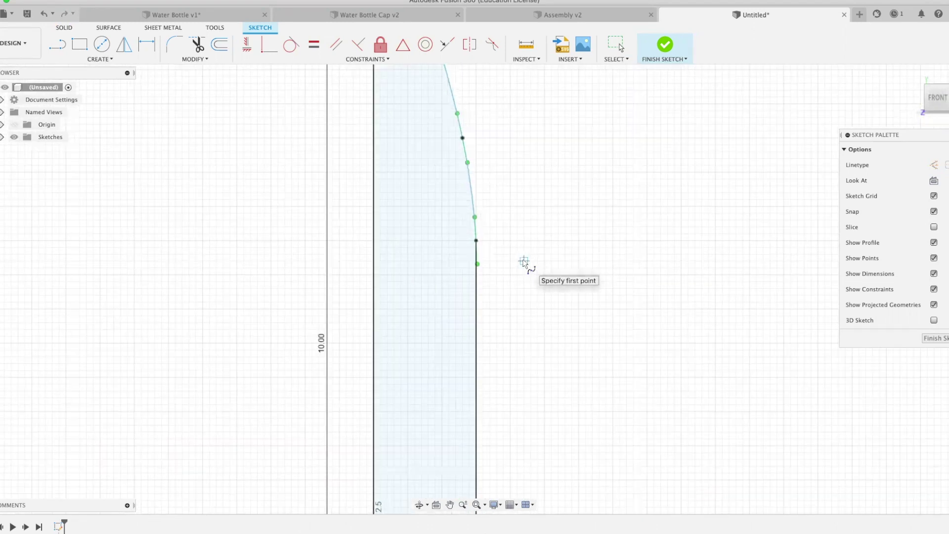
{"action": "scroll", "coordinate": [455, 205], "scroll_direction": "down", "scroll_amount": 5}
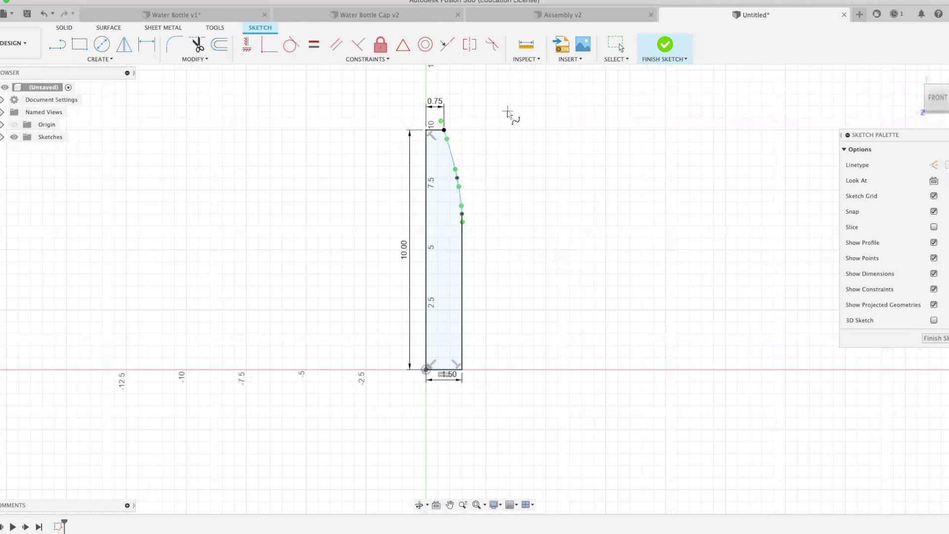
{"action": "key", "text": "Escape"}
Place sketch points on the outer side line at heights of about 1.47, 1.50 and 1.53 in, plus one inside the profile at X 1.46, Y 1.50
{"action": "scroll", "coordinate": [506, 330], "scroll_direction": "up", "scroll_amount": 3}
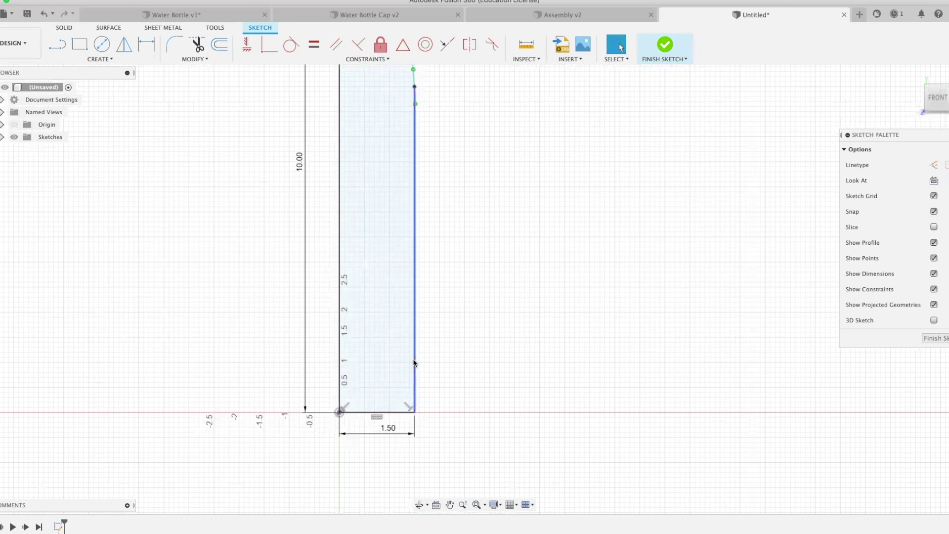
{"action": "scroll", "coordinate": [416, 362], "scroll_direction": "up", "scroll_amount": 2}
{"action": "middle_click_drag", "start_coordinate": [431, 361], "coordinate": [495, 356]}
{"action": "scroll", "coordinate": [496, 355], "scroll_direction": "down", "scroll_amount": 5}
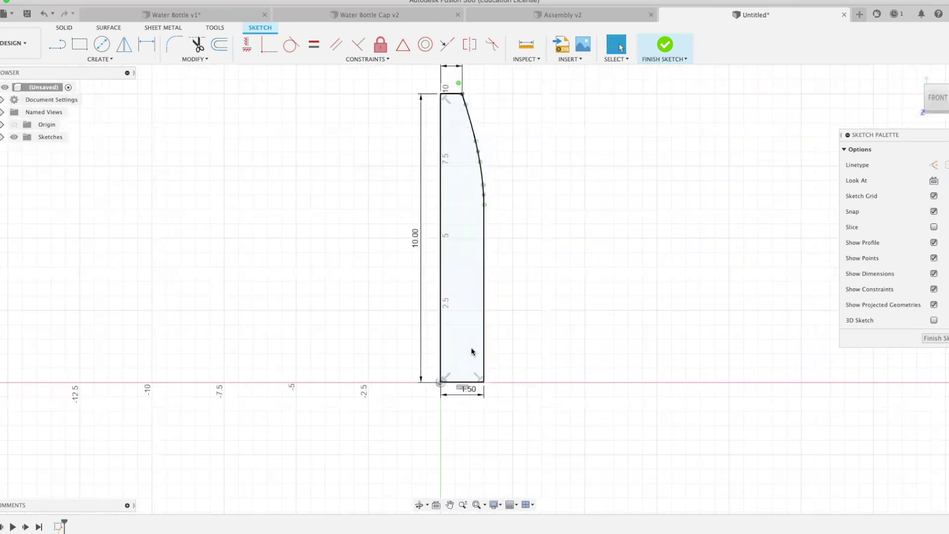
{"action": "scroll", "coordinate": [496, 337], "scroll_direction": "up", "scroll_amount": 3}
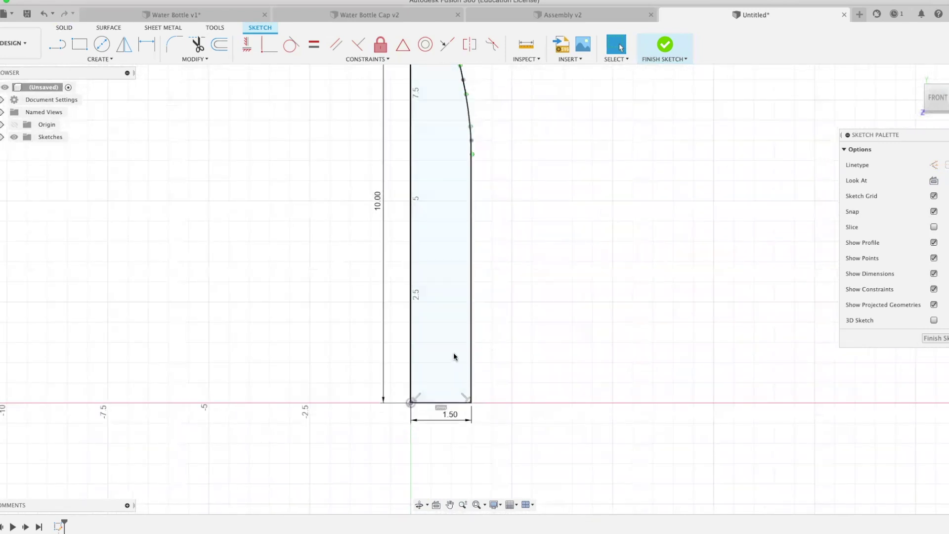
{"action": "scroll", "coordinate": [473, 343], "scroll_direction": "up", "scroll_amount": 4}
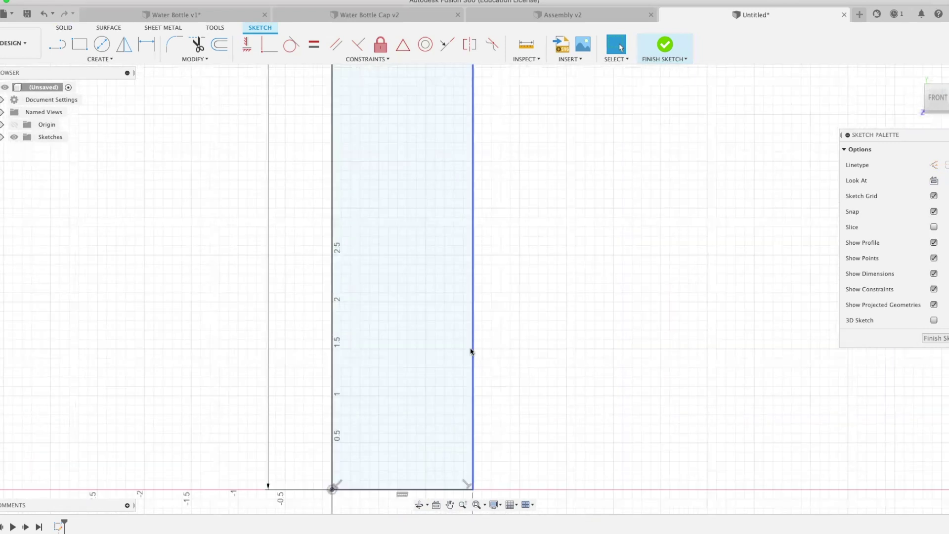
{"action": "scroll", "coordinate": [476, 345], "scroll_direction": "up", "scroll_amount": 3}
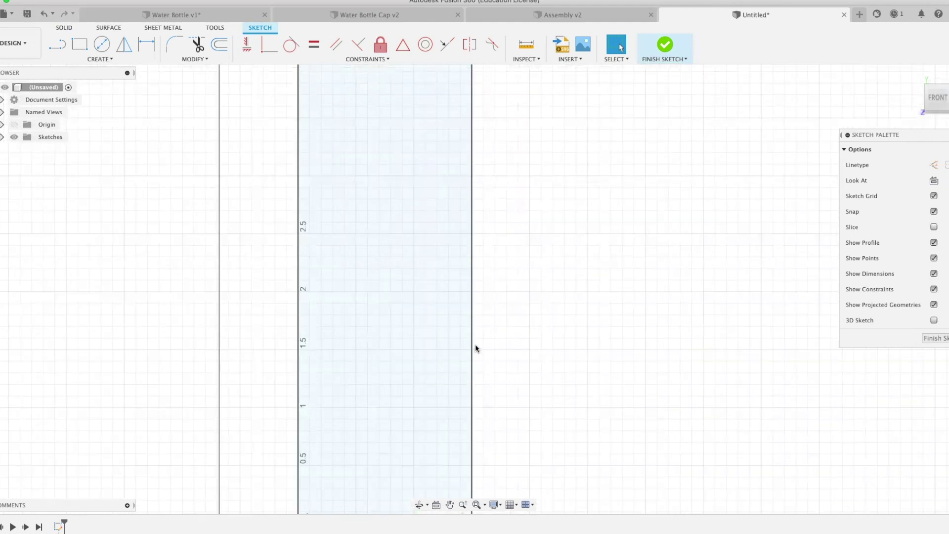
{"action": "left_click", "coordinate": [100, 59]}
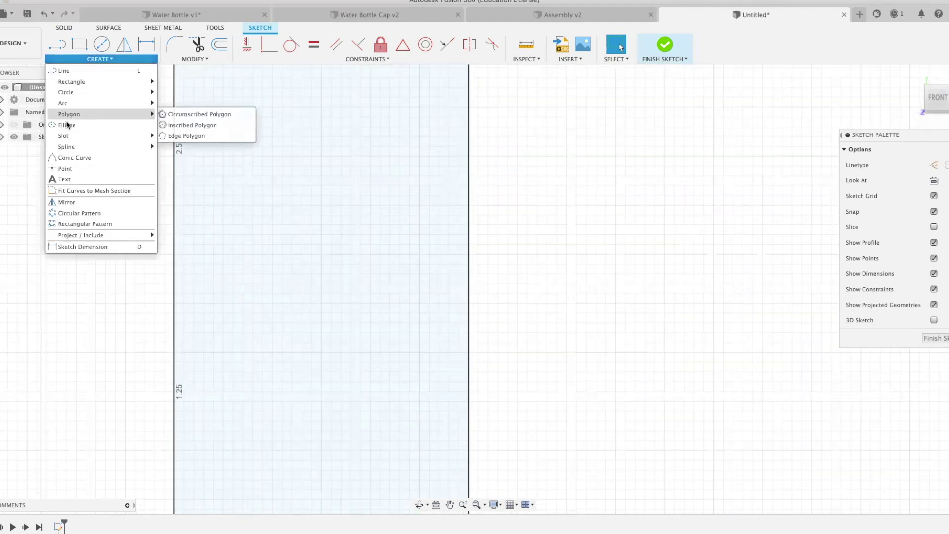
{"action": "left_click", "coordinate": [66, 169]}
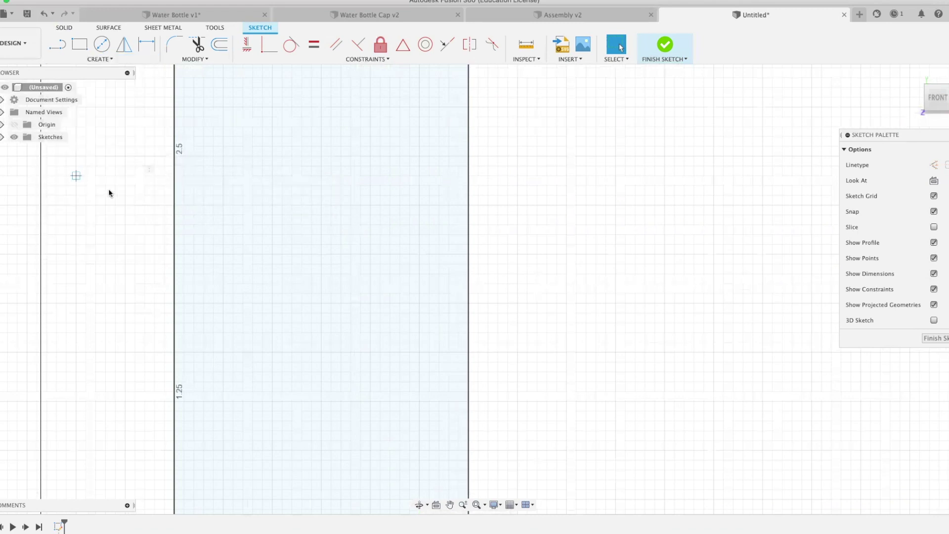
{"action": "scroll", "coordinate": [527, 482], "scroll_direction": "down", "scroll_amount": 3}
{"action": "scroll", "coordinate": [454, 436], "scroll_direction": "down", "scroll_amount": 2}
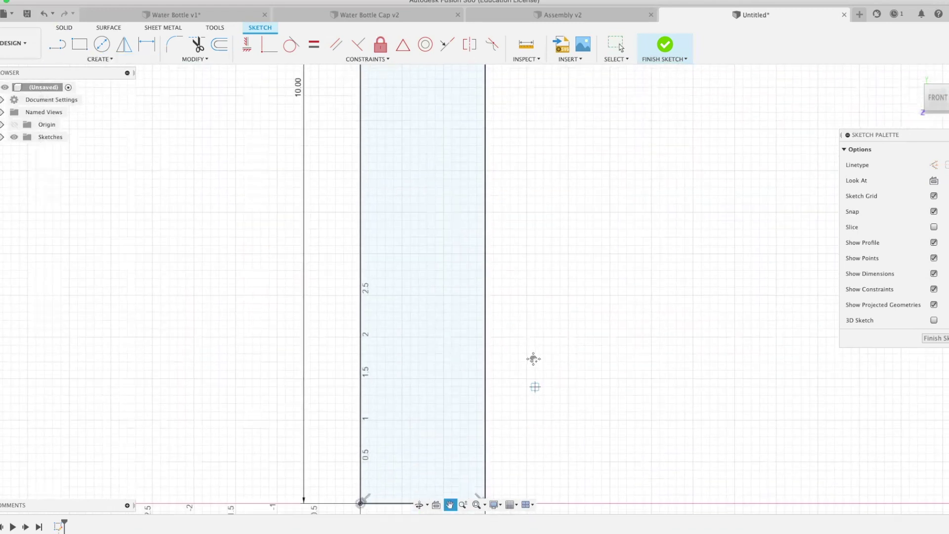
{"action": "scroll", "coordinate": [534, 356], "scroll_direction": "down", "scroll_amount": 2}
{"action": "scroll", "coordinate": [458, 371], "scroll_direction": "up", "scroll_amount": 3}
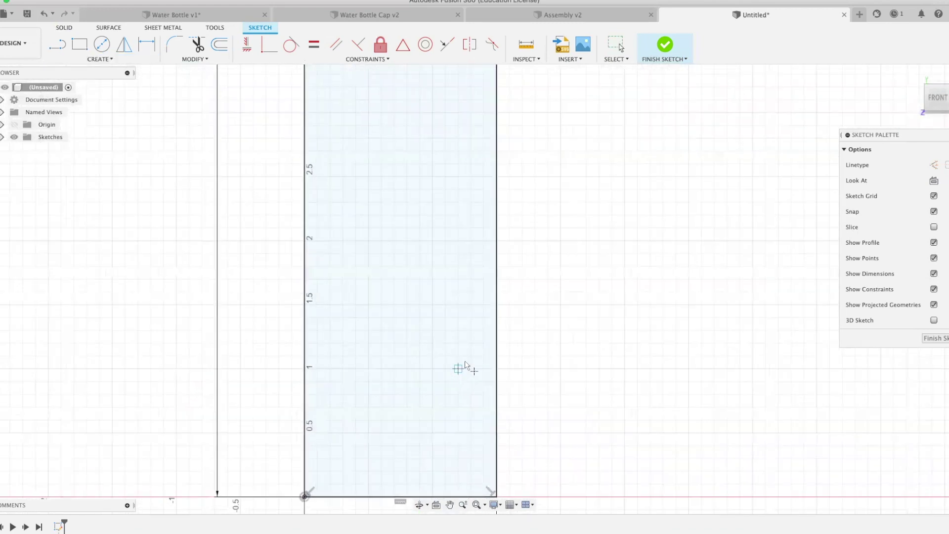
{"action": "scroll", "coordinate": [495, 302], "scroll_direction": "up", "scroll_amount": 5}
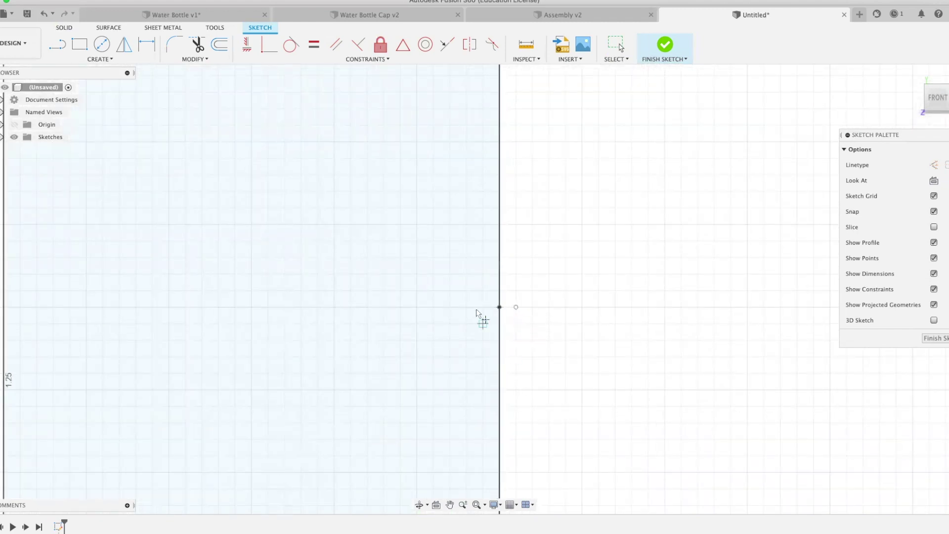
{"action": "scroll", "coordinate": [480, 305], "scroll_direction": "up", "scroll_amount": 5}
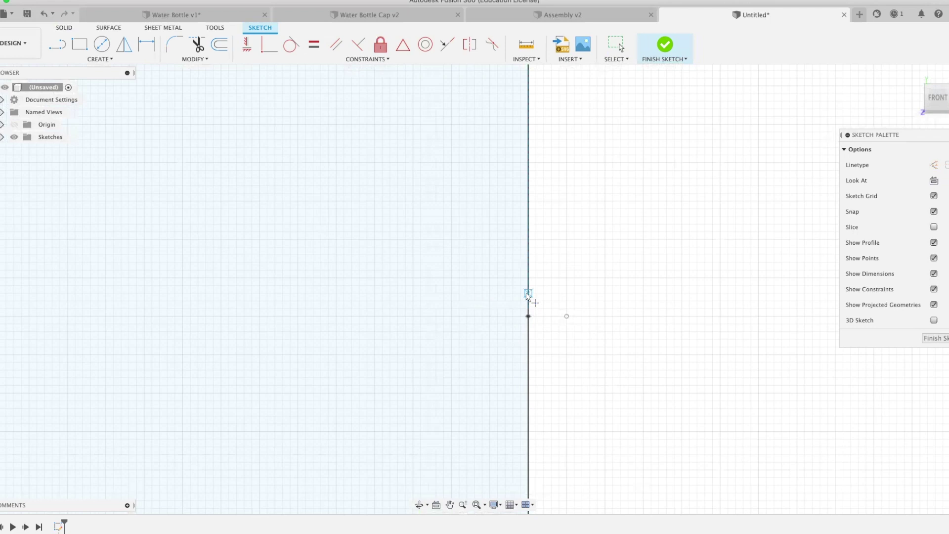
{"action": "left_click", "coordinate": [528, 339]}
{"action": "key", "text": "Escape"}
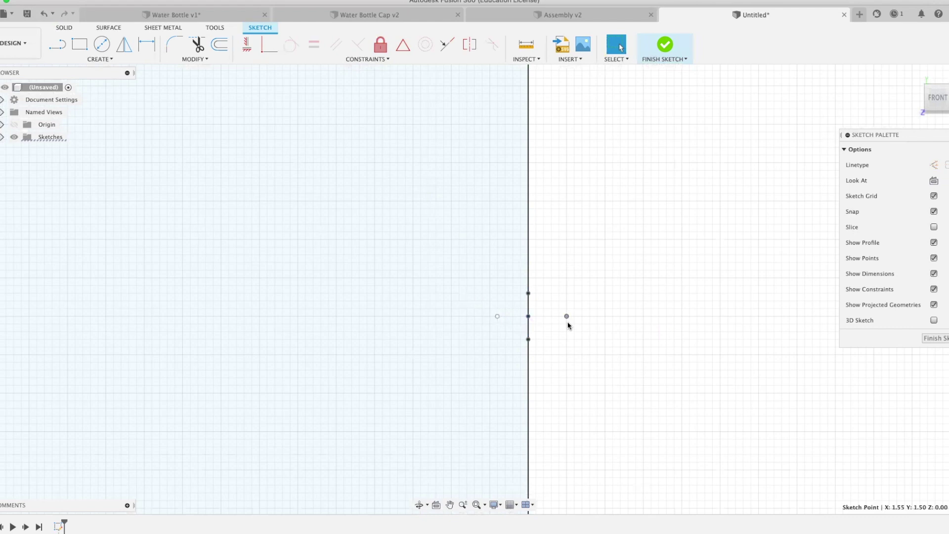
Draw two lines forming a V notch from the upper side-line point through the inner point to the lower side-line point
{"action": "left_click", "coordinate": [57, 44]}
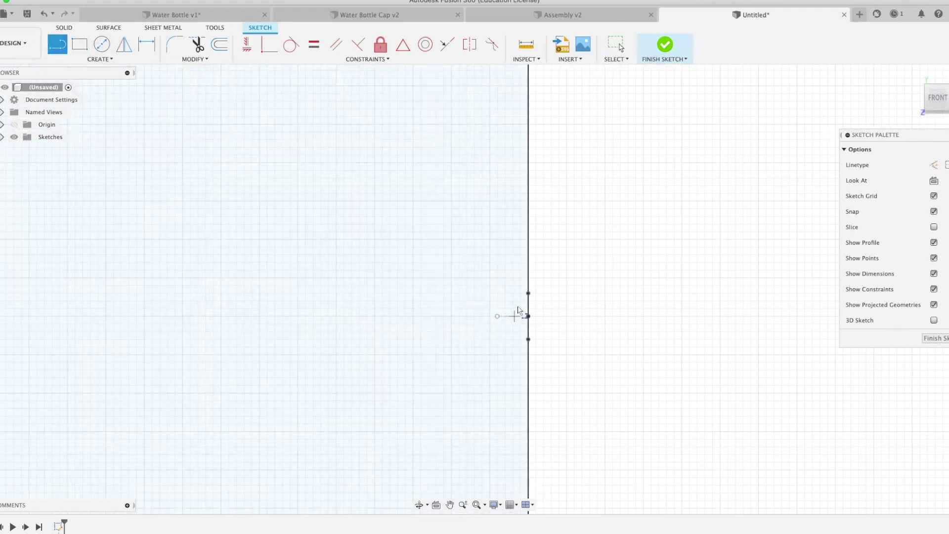
{"action": "left_click", "coordinate": [528, 293]}
{"action": "left_click", "coordinate": [497, 316]}
{"action": "double_click", "coordinate": [528, 339]}
{"action": "scroll", "coordinate": [539, 330], "scroll_direction": "down", "scroll_amount": 3}
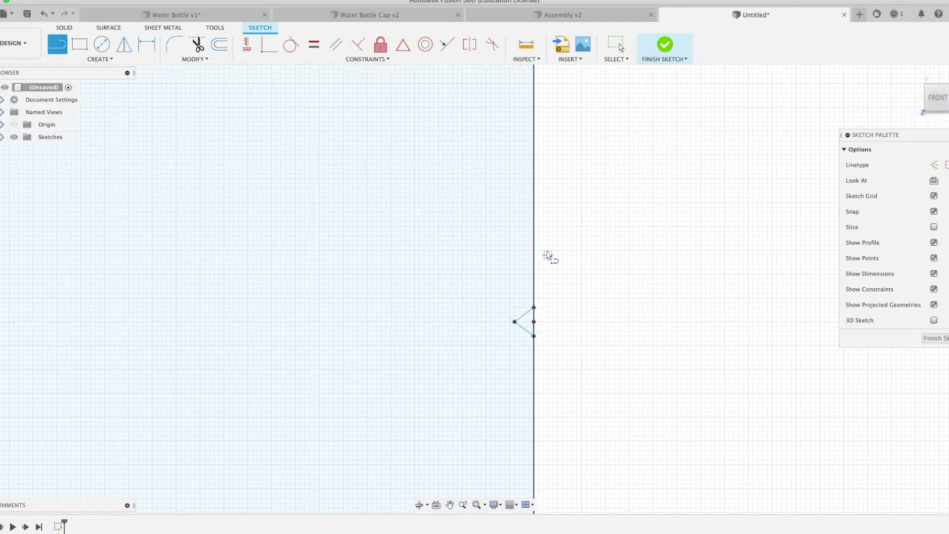
{"action": "scroll", "coordinate": [544, 260], "scroll_direction": "down", "scroll_amount": 2}
{"action": "key", "text": "Escape"}
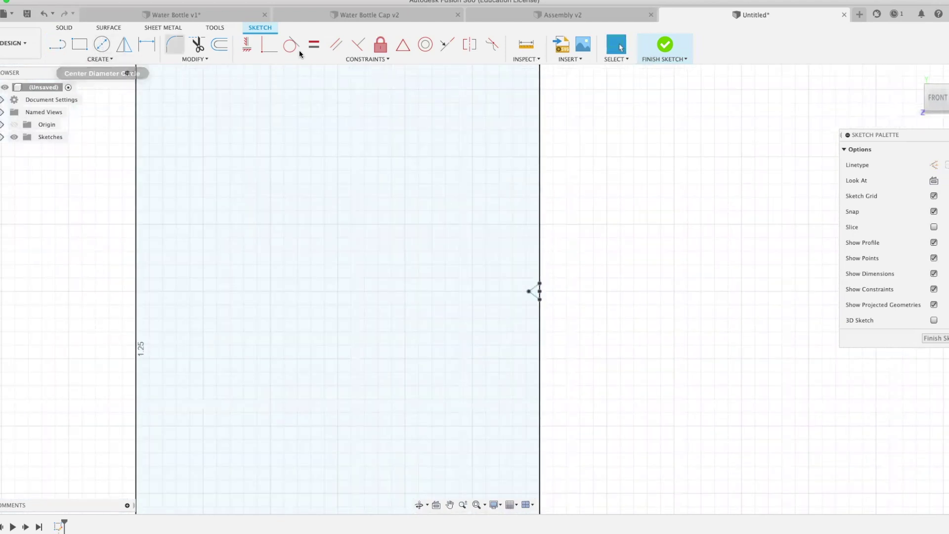
Trim away the side line segment across the V notch opening and finish the sketch
{"action": "left_click", "coordinate": [200, 47]}
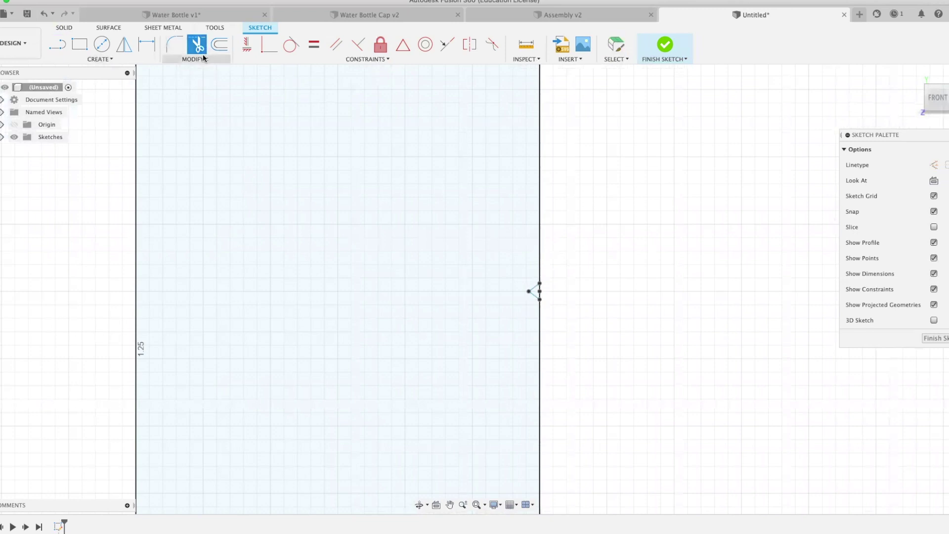
{"action": "scroll", "coordinate": [512, 285], "scroll_direction": "up", "scroll_amount": 5}
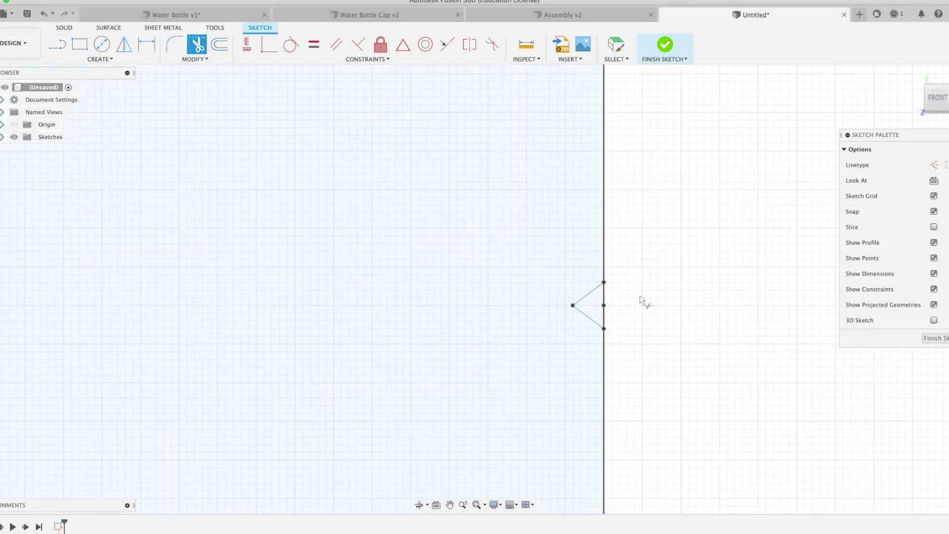
{"action": "left_click", "coordinate": [604, 312]}
{"action": "key", "text": "Escape"}
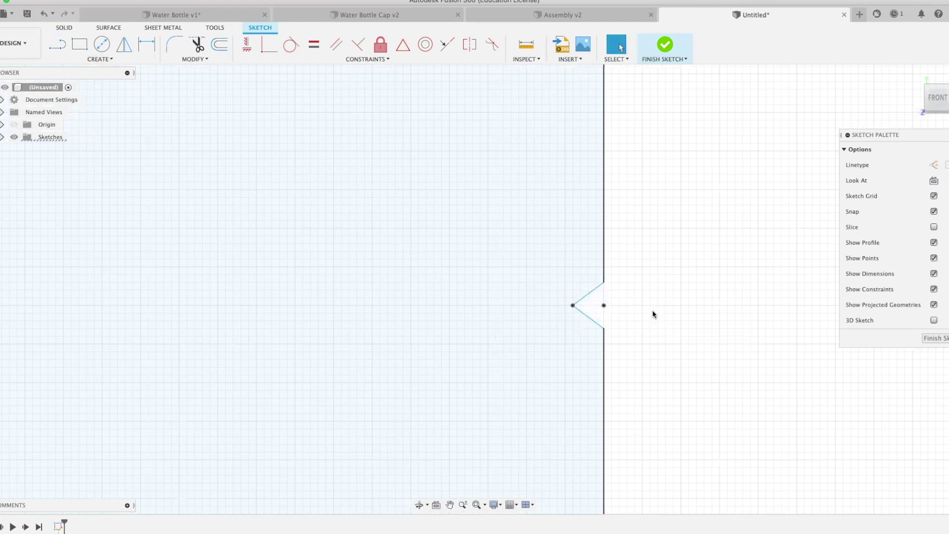
{"action": "scroll", "coordinate": [651, 309], "scroll_direction": "down", "scroll_amount": 10}
{"action": "mouse_move", "coordinate": [678, 163]}
{"action": "middle_mouse_down"}
{"action": "mouse_move", "coordinate": [622, 271]}
{"action": "mouse_move", "coordinate": [607, 274]}
{"action": "middle_mouse_up"}
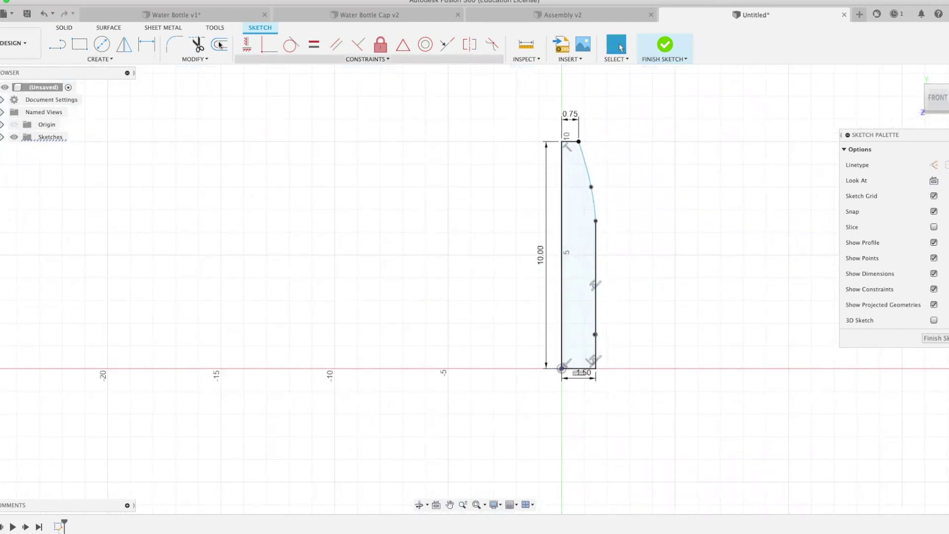
{"action": "left_click", "coordinate": [665, 45]}
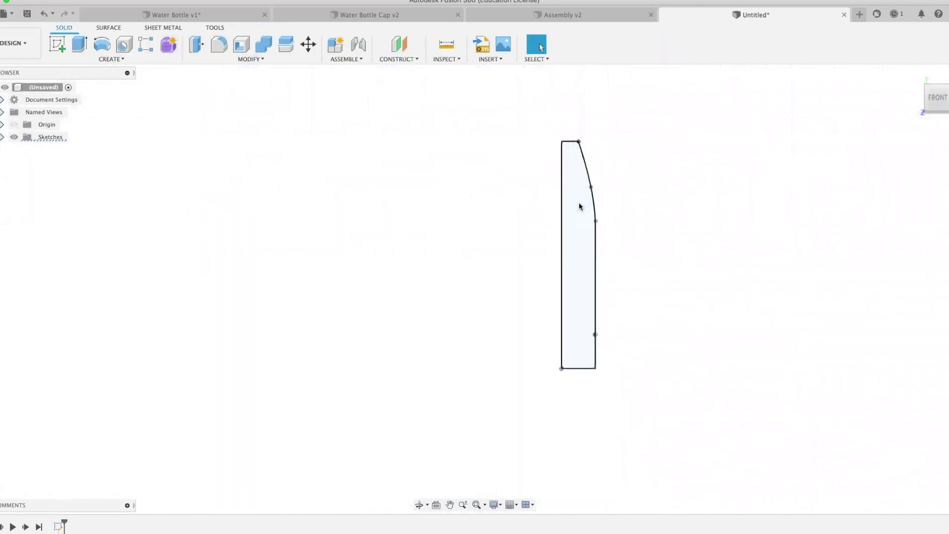
{"action": "left_click", "coordinate": [580, 206]}
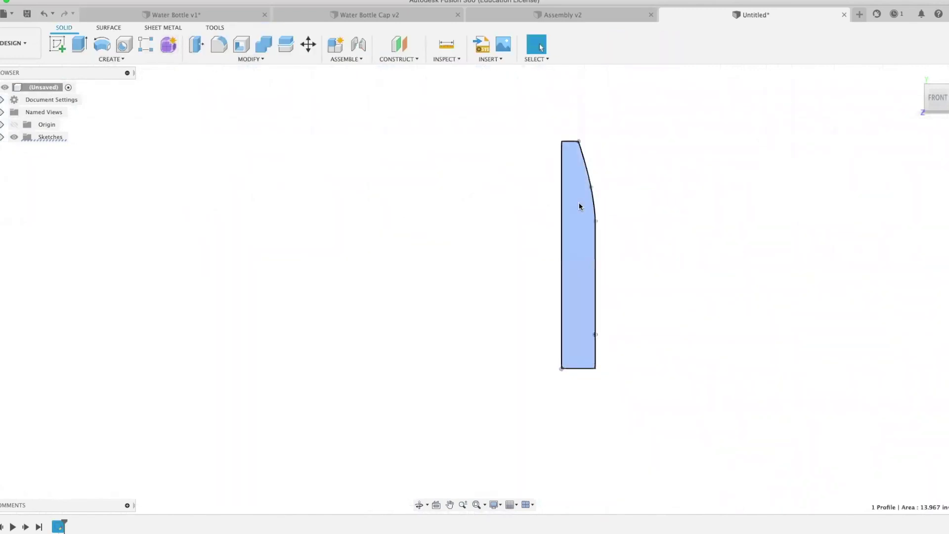
{"action": "left_click", "coordinate": [103, 49]}
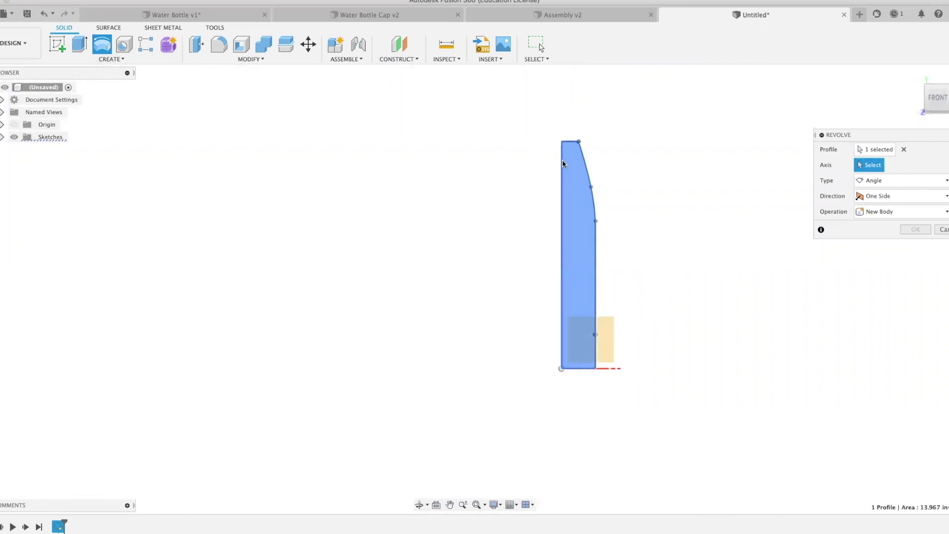
{"action": "left_click", "coordinate": [561, 181]}
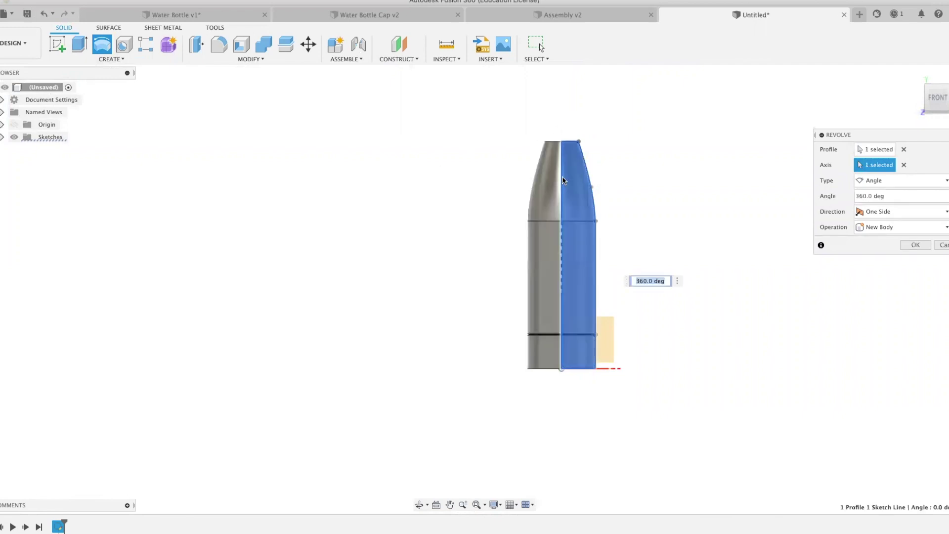
{"action": "scroll", "coordinate": [679, 172], "scroll_direction": "up", "scroll_amount": 2}
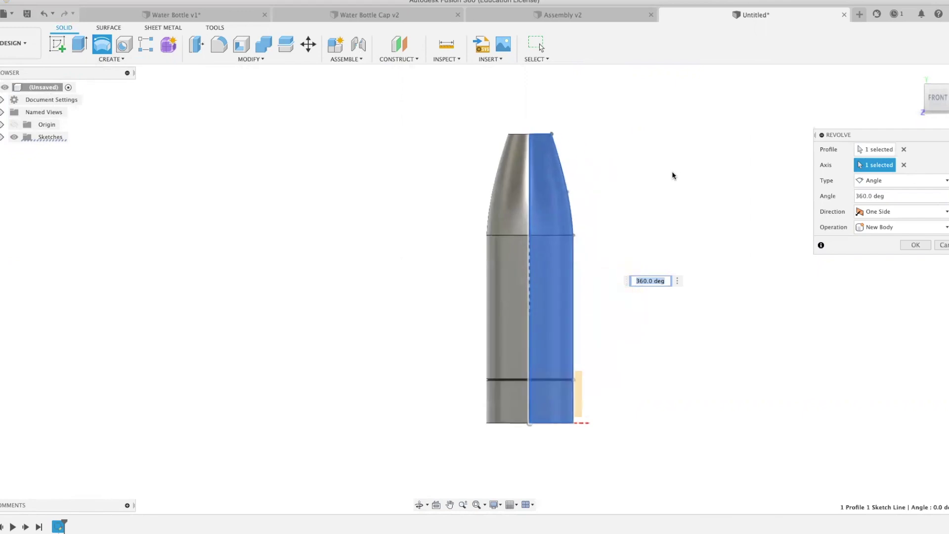
{"action": "left_click", "coordinate": [943, 245]}
Revolve the notched bottle profile 360 degrees about its 10 in vertical line as a new body
{"action": "scroll", "coordinate": [585, 367], "scroll_direction": "up", "scroll_amount": 3}
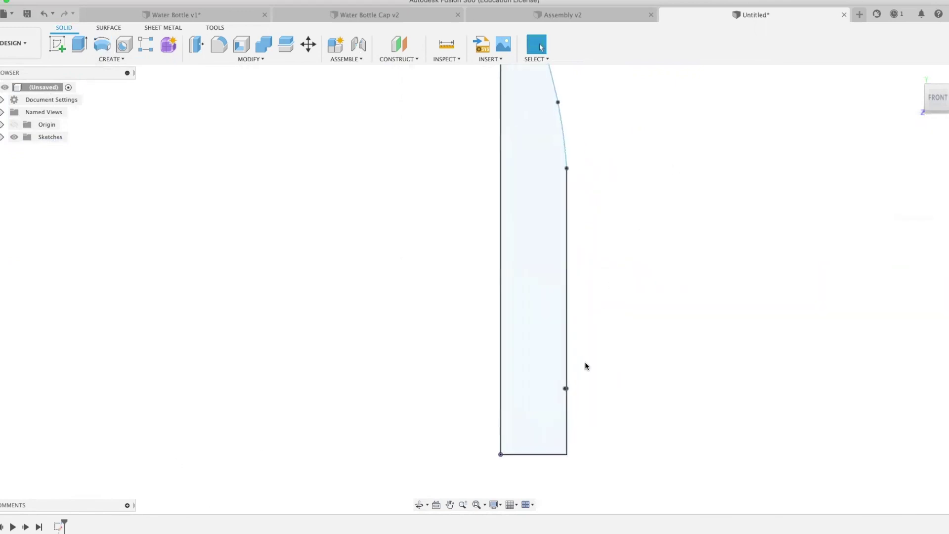
{"action": "left_click", "coordinate": [523, 377]}
{"action": "scroll", "coordinate": [592, 321], "scroll_direction": "down", "scroll_amount": 3}
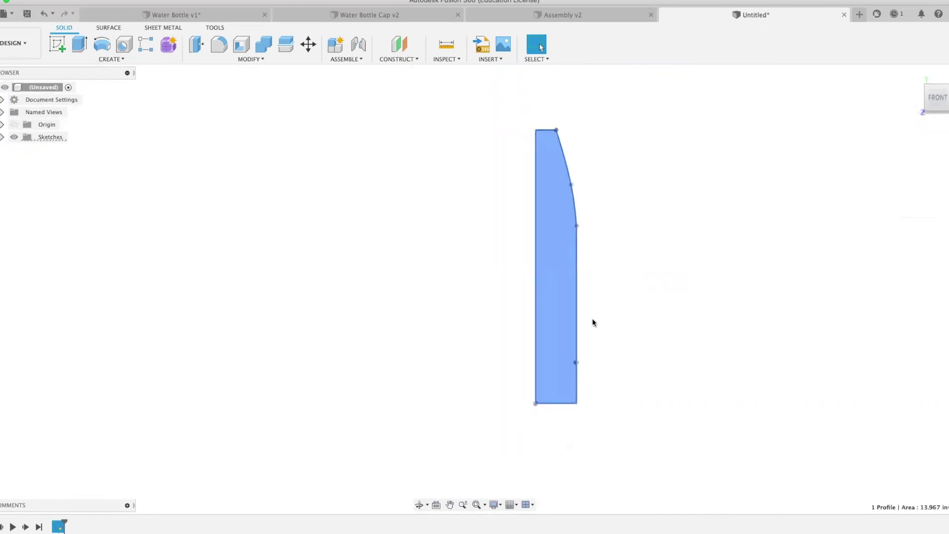
{"action": "left_click", "coordinate": [102, 44]}
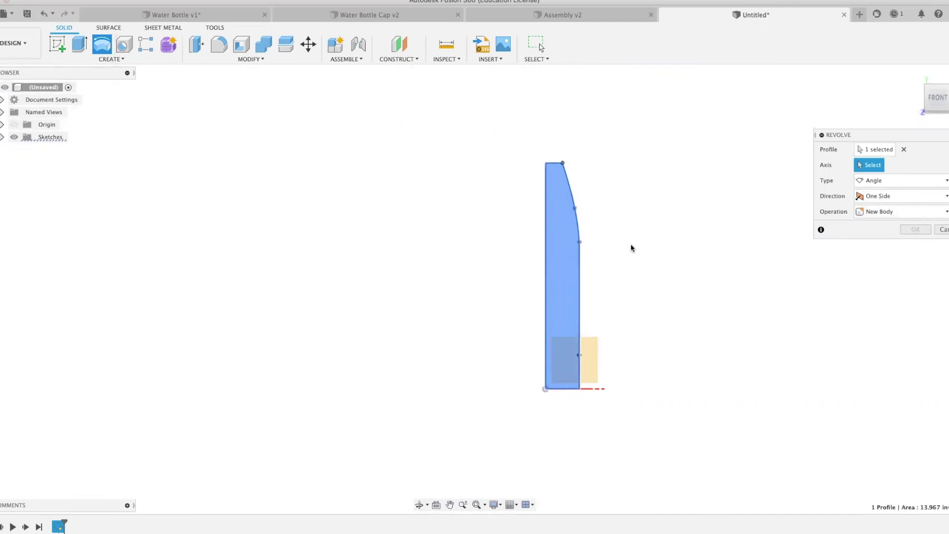
{"action": "left_click", "coordinate": [544, 269]}
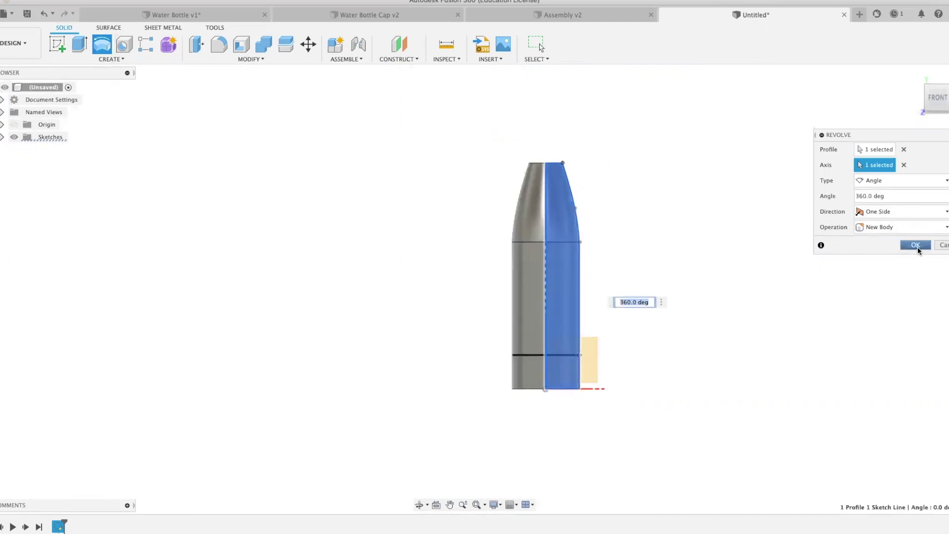
{"action": "left_click", "coordinate": [915, 245]}
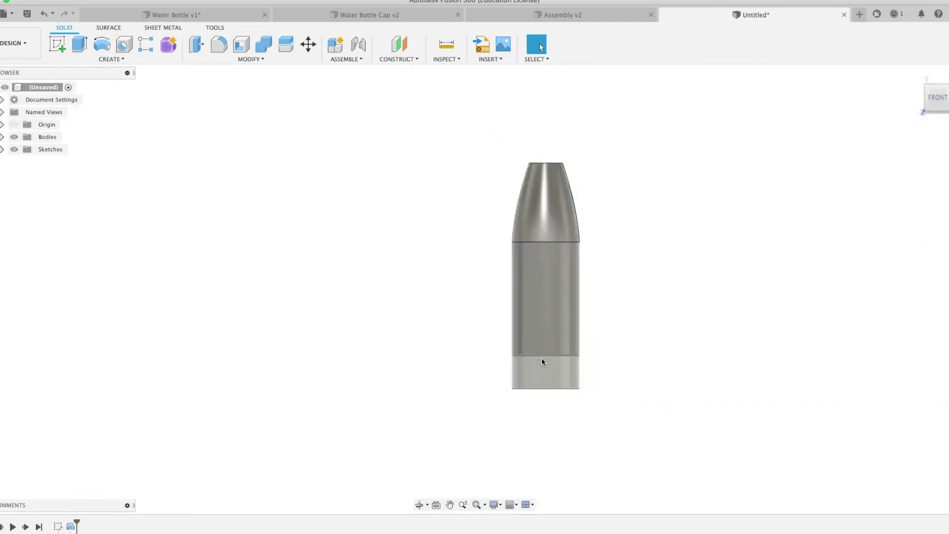
Reopen the bottle profile sketch for editing and delete both slanted lines of the V notch
{"action": "scroll", "coordinate": [544, 360], "scroll_direction": "up", "scroll_amount": 1}
{"action": "scroll", "coordinate": [544, 360], "scroll_direction": "up", "scroll_amount": 3}
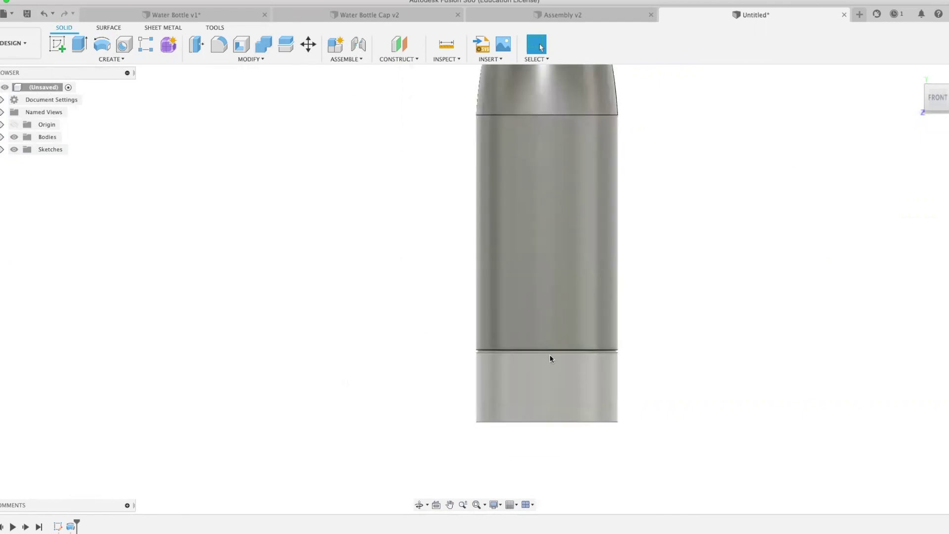
{"action": "scroll", "coordinate": [548, 368], "scroll_direction": "down", "scroll_amount": 3}
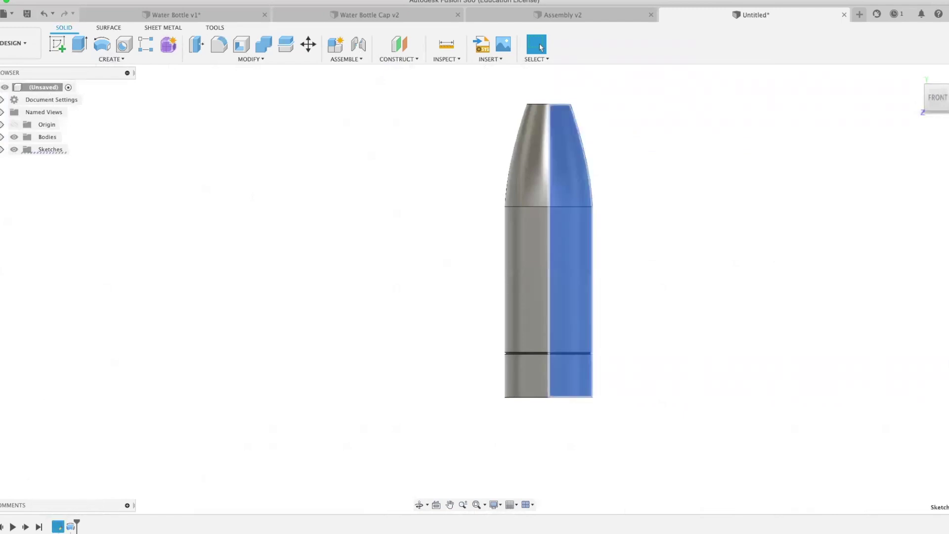
{"action": "right_click", "coordinate": [57, 526]}
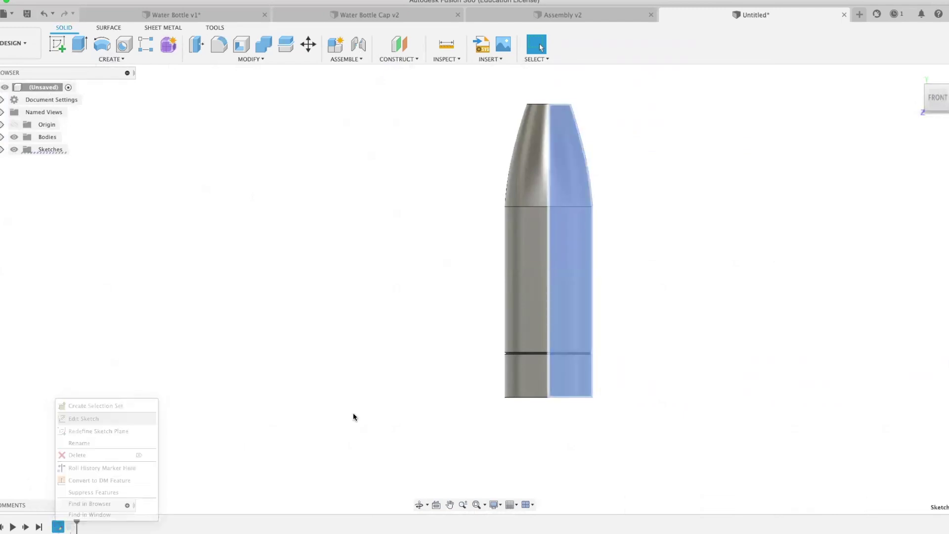
{"action": "left_click", "coordinate": [84, 418]}
{"action": "scroll", "coordinate": [593, 367], "scroll_direction": "up", "scroll_amount": 10}
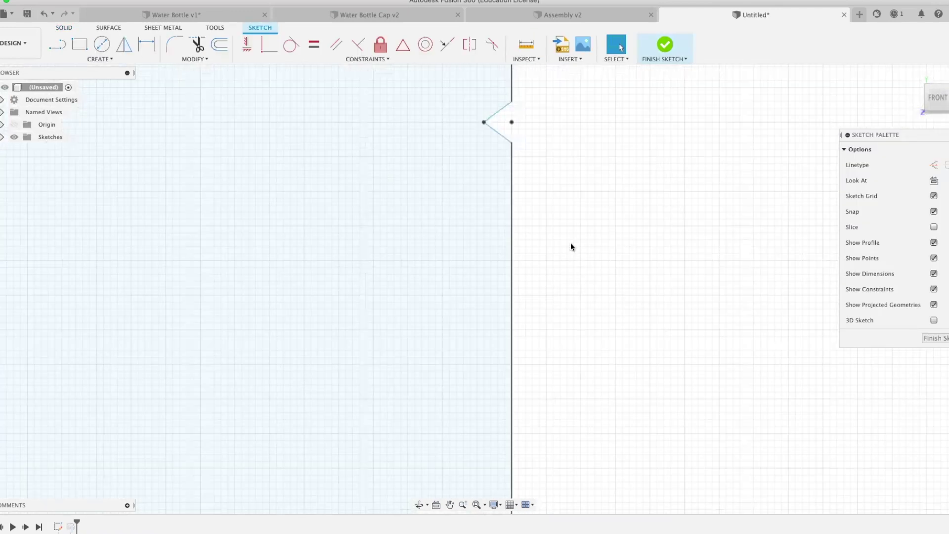
{"action": "mouse_move", "coordinate": [574, 212]}
{"action": "middle_mouse_down"}
{"action": "mouse_move", "coordinate": [657, 371]}
{"action": "mouse_move", "coordinate": [635, 345]}
{"action": "middle_mouse_up"}
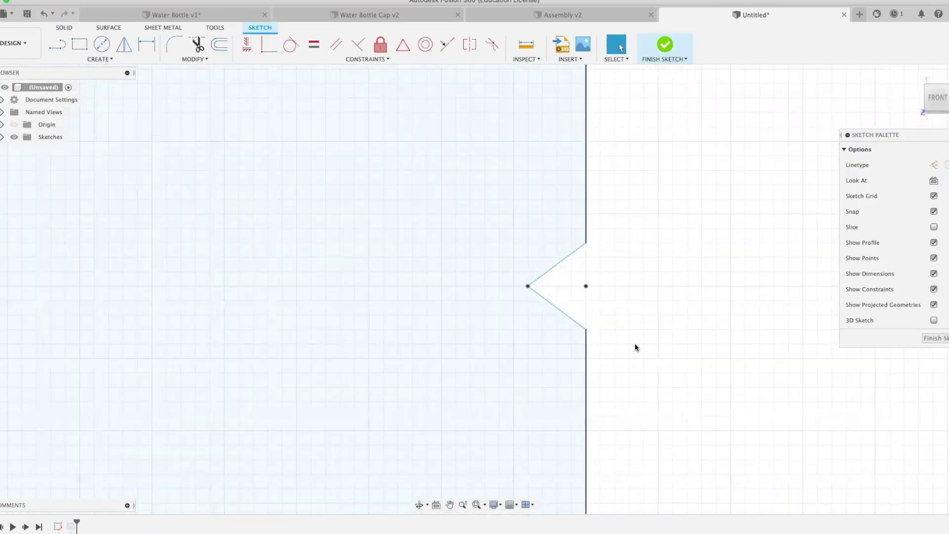
{"action": "left_click", "coordinate": [539, 296]}
{"action": "key", "text": "Delete"}
{"action": "left_click", "coordinate": [564, 257]}
{"action": "key", "text": "Delete"}
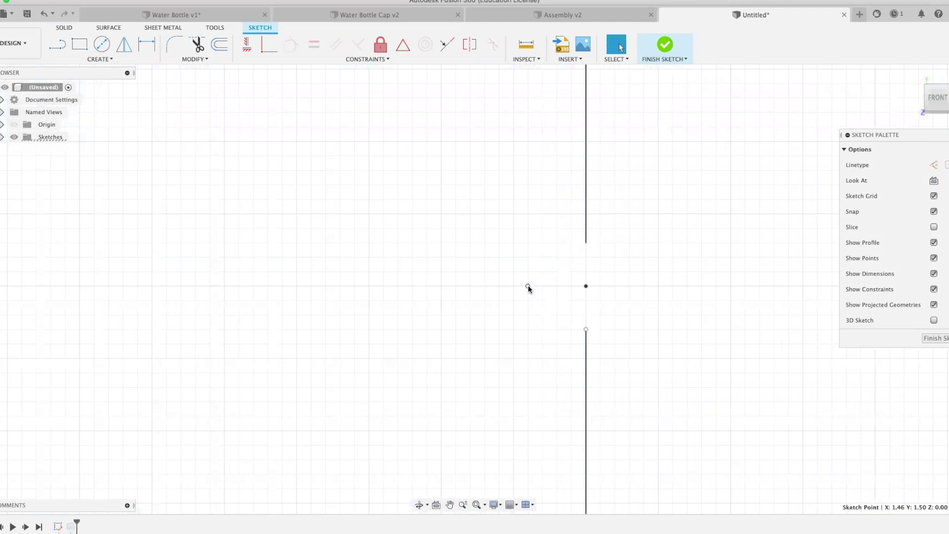
Place two sketch points in the side line's gap, one midway above and one midway below its centre point
{"action": "left_click", "coordinate": [82, 61]}
{"action": "left_click", "coordinate": [70, 171]}
{"action": "scroll", "coordinate": [602, 307], "scroll_direction": "up", "scroll_amount": 3}
{"action": "left_click", "coordinate": [577, 242]}
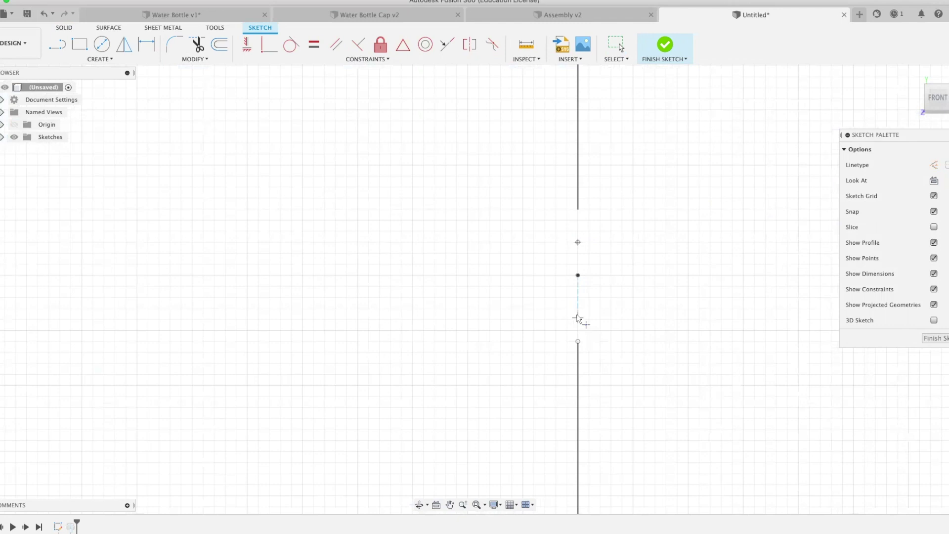
{"action": "left_click", "coordinate": [533, 275]}
{"action": "key", "text": "Escape"}
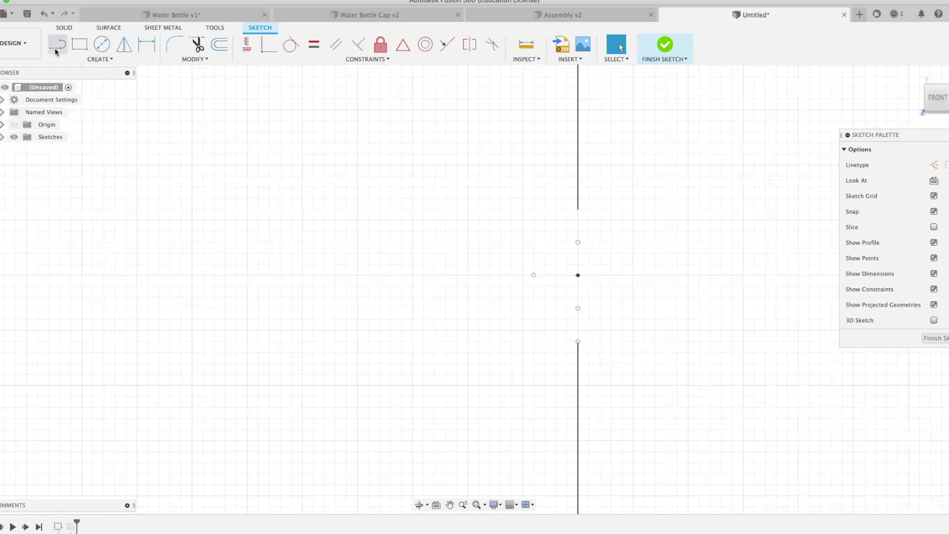
Draw a narrower V notch through the two new points and the inner point, continuing it down to the lower side line's end
{"action": "left_click", "coordinate": [57, 44]}
{"action": "left_click", "coordinate": [577, 243]}
{"action": "left_click", "coordinate": [534, 275]}
{"action": "left_click", "coordinate": [578, 308]}
{"action": "double_click", "coordinate": [578, 341]}
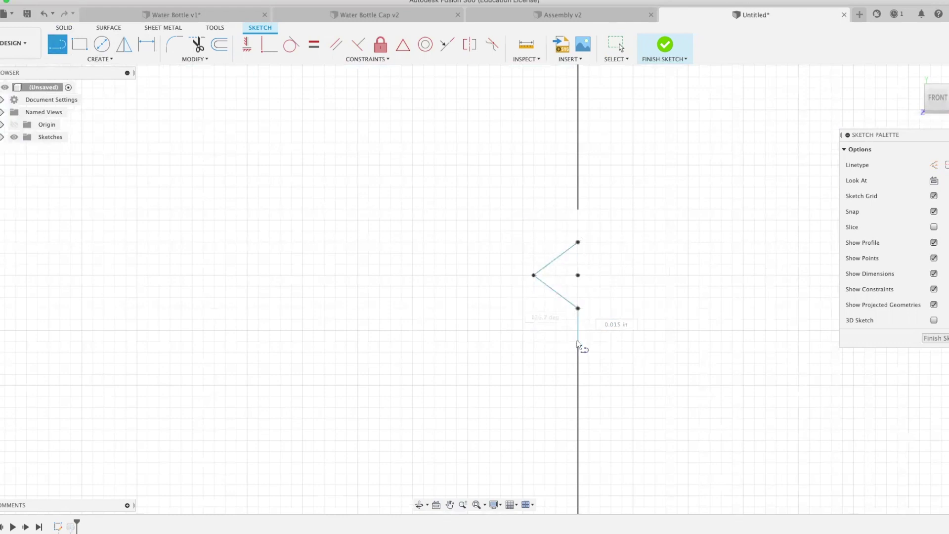
Join the notch's upper corner to the upper side line with a straight segment and finish the sketch
{"action": "left_click", "coordinate": [577, 242]}
{"action": "left_click", "coordinate": [578, 209]}
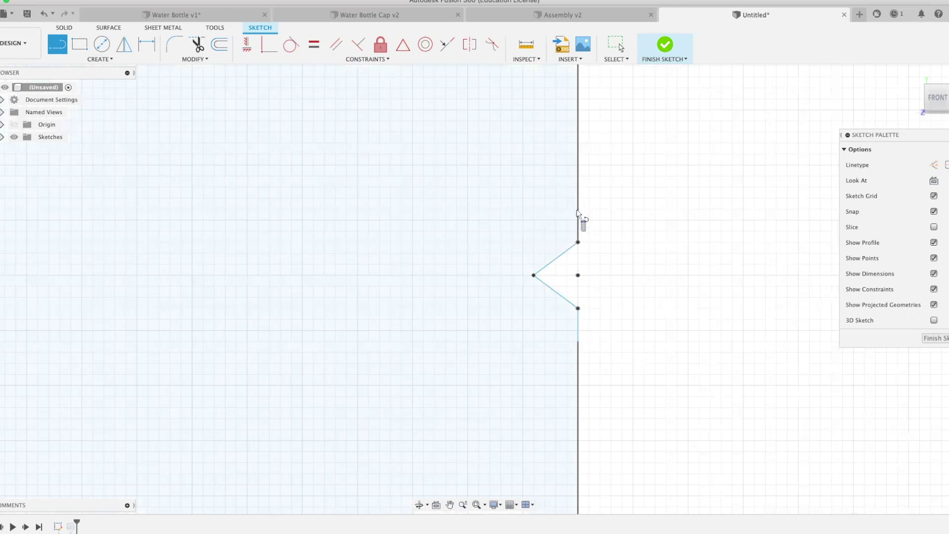
{"action": "left_click", "coordinate": [665, 47]}
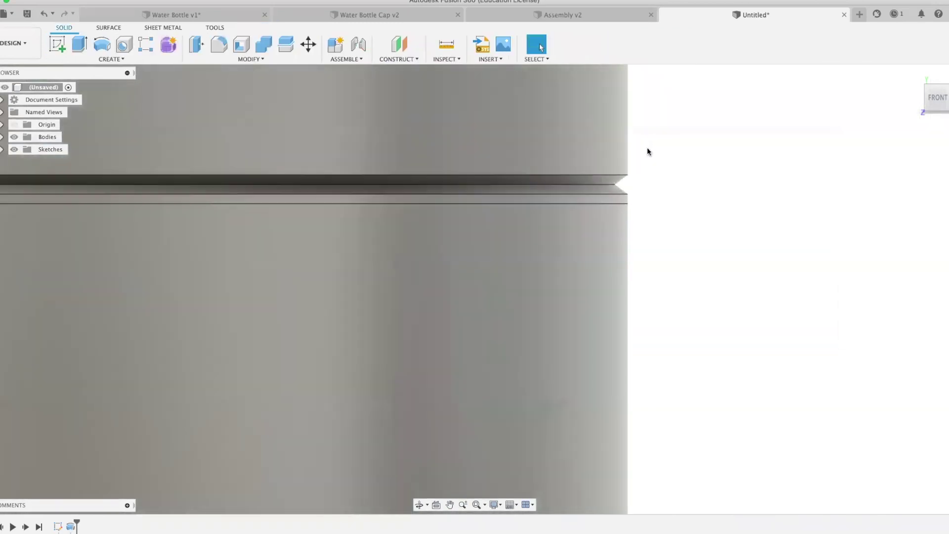
{"action": "scroll", "coordinate": [657, 146], "scroll_direction": "down", "scroll_amount": 5}
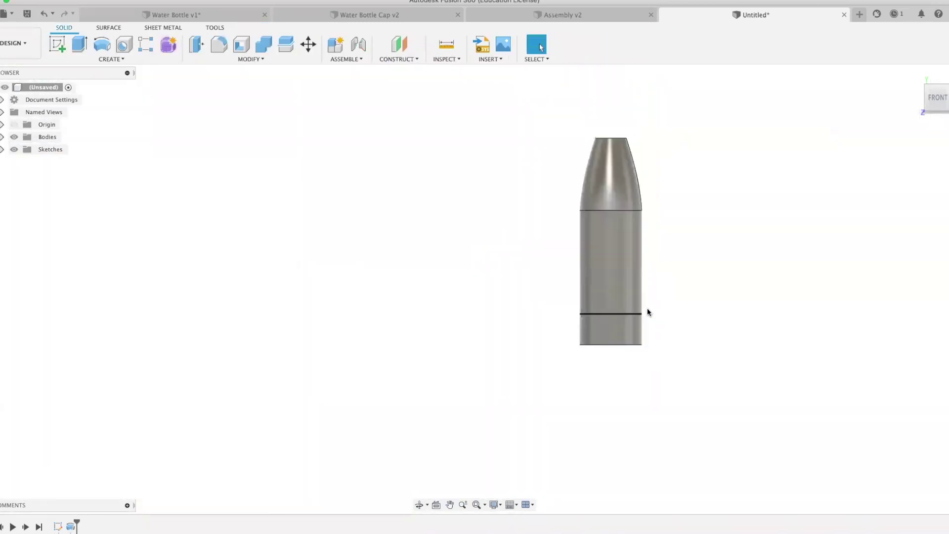
{"action": "scroll", "coordinate": [651, 296], "scroll_direction": "up", "scroll_amount": 3}
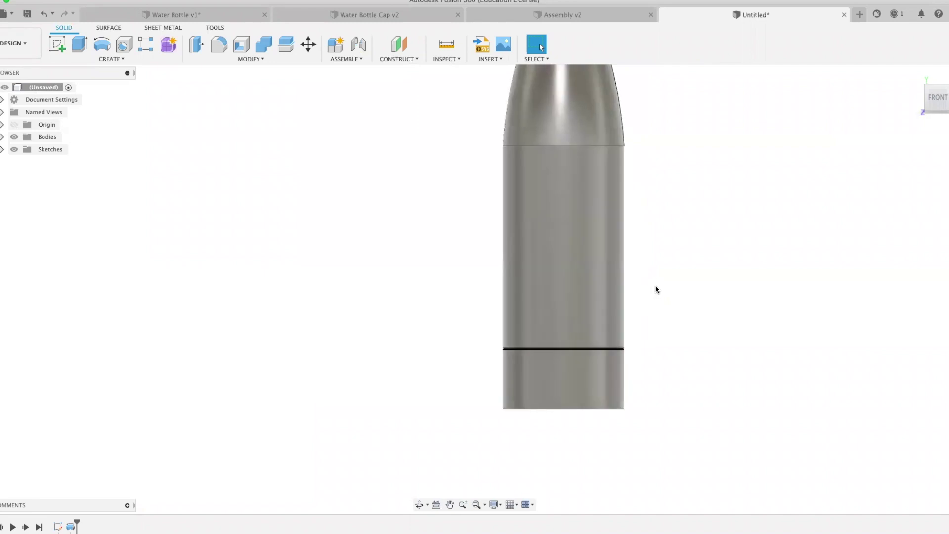
{"action": "scroll", "coordinate": [650, 160], "scroll_direction": "down", "scroll_amount": 3}
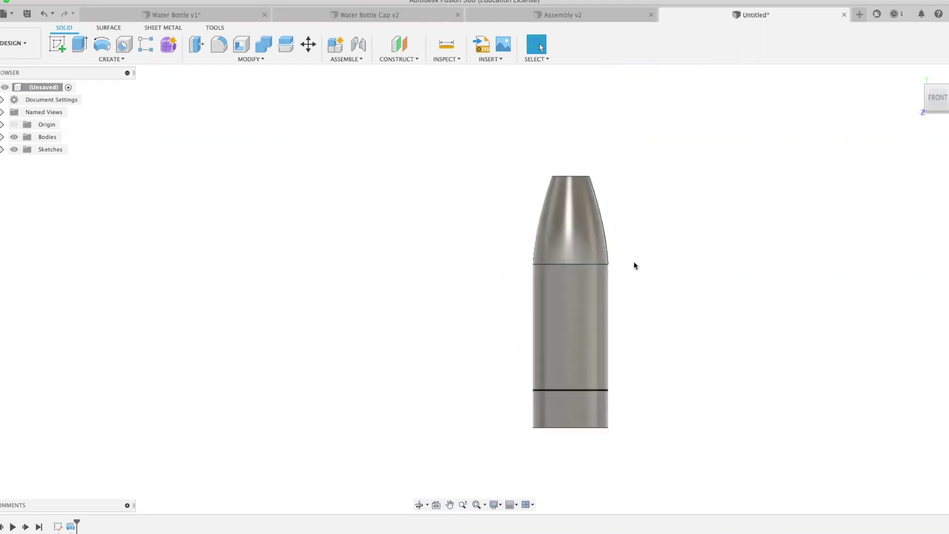
Fillet the bottle's bottom outer edge with a 0.75 in radius
{"action": "left_click", "coordinate": [219, 44]}
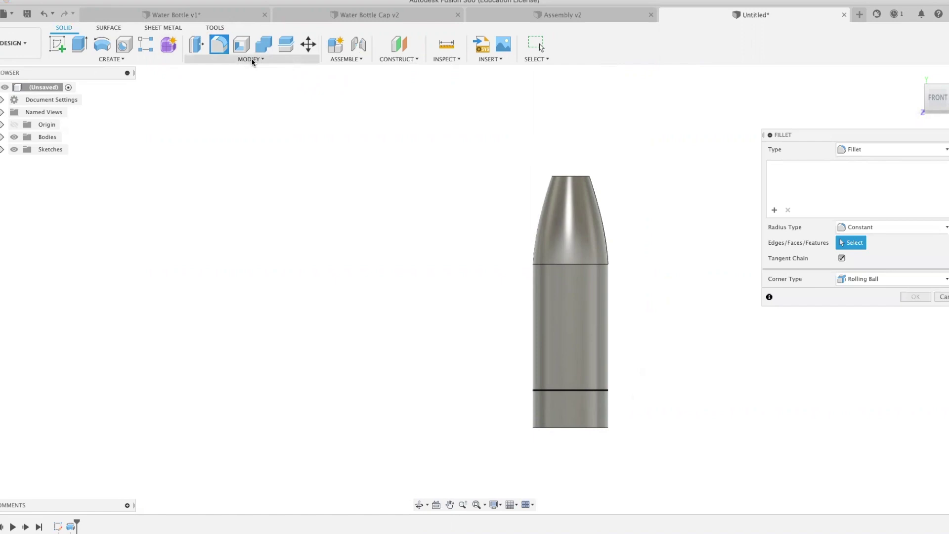
{"action": "left_click", "coordinate": [579, 428]}
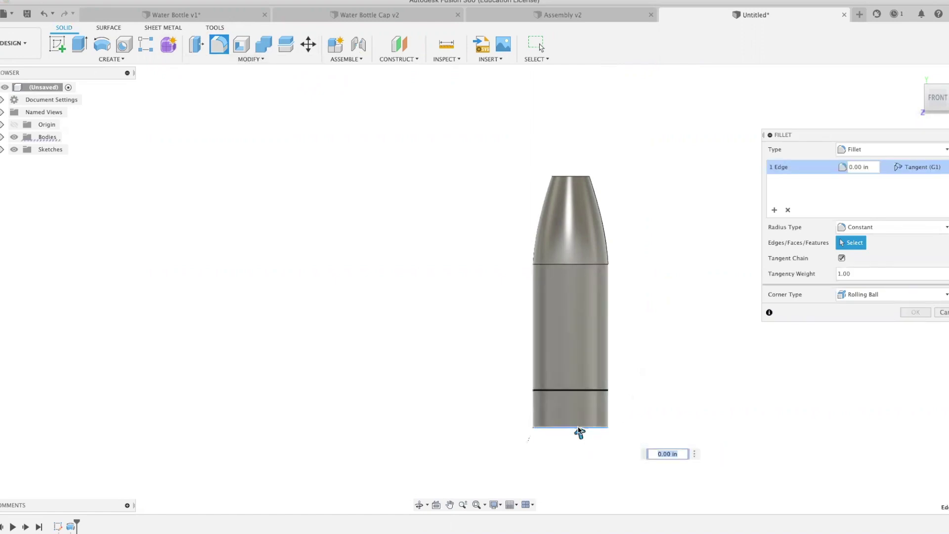
{"action": "left_click_drag", "start_coordinate": [580, 431], "coordinate": [579, 428]}
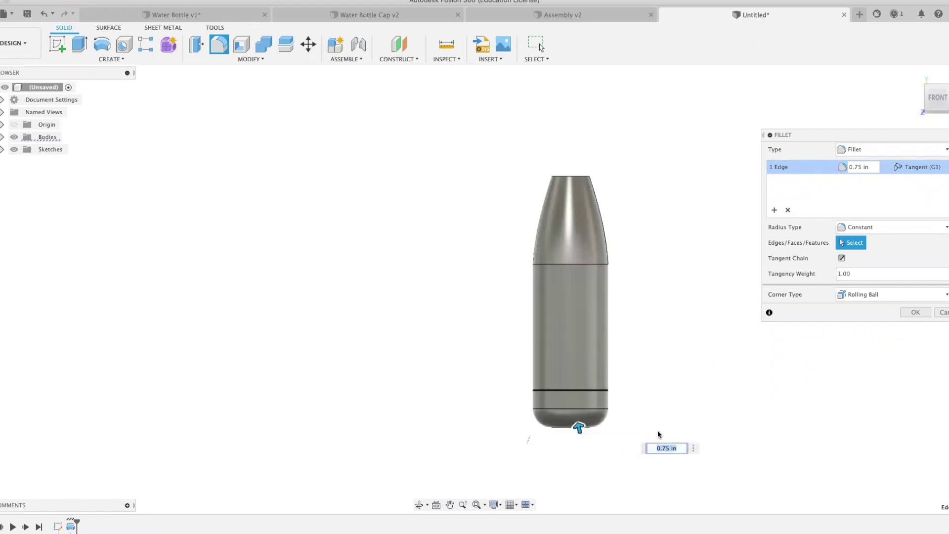
{"action": "left_click", "coordinate": [914, 312]}
{"action": "middle_click_drag", "start_coordinate": [635, 170], "coordinate": [653, 249]}
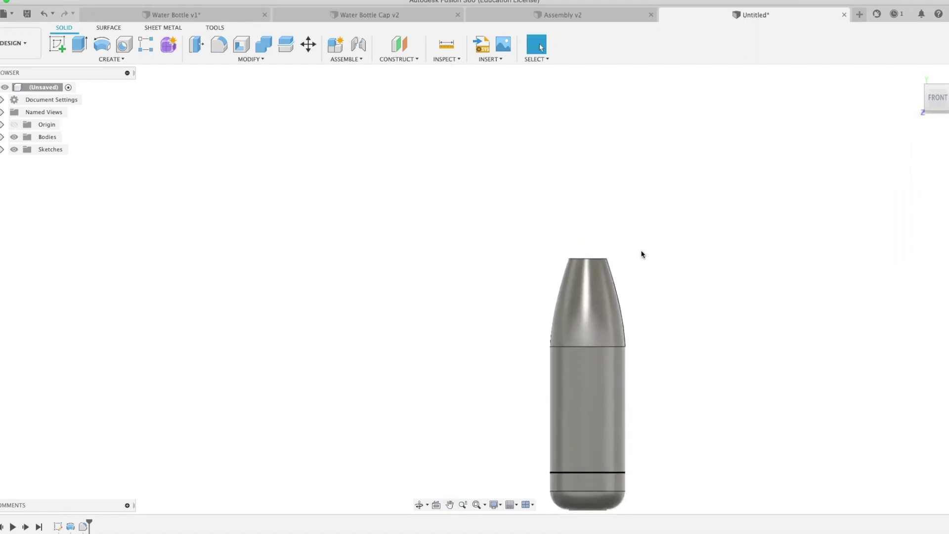
{"action": "middle_click_drag", "start_coordinate": [634, 218], "coordinate": [642, 280], "text": "shift"}
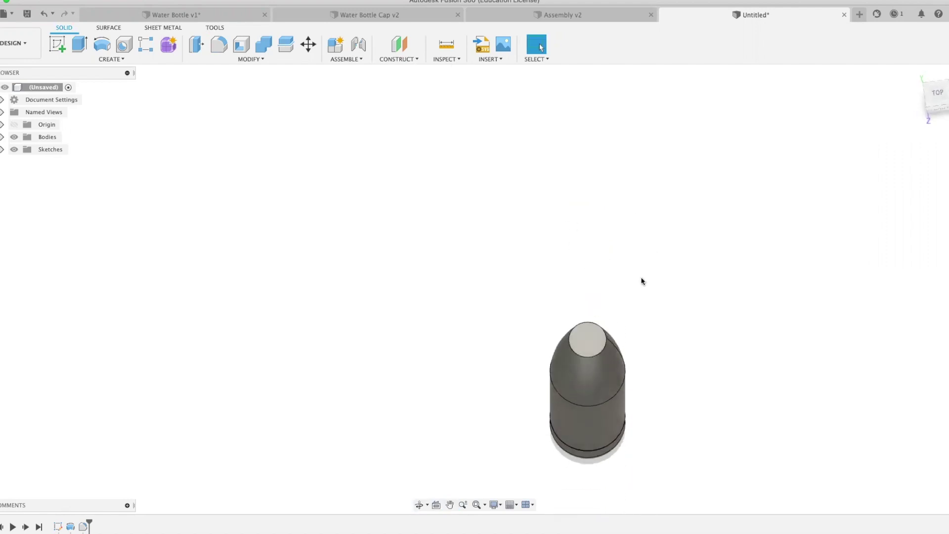
{"action": "left_click", "coordinate": [587, 346]}
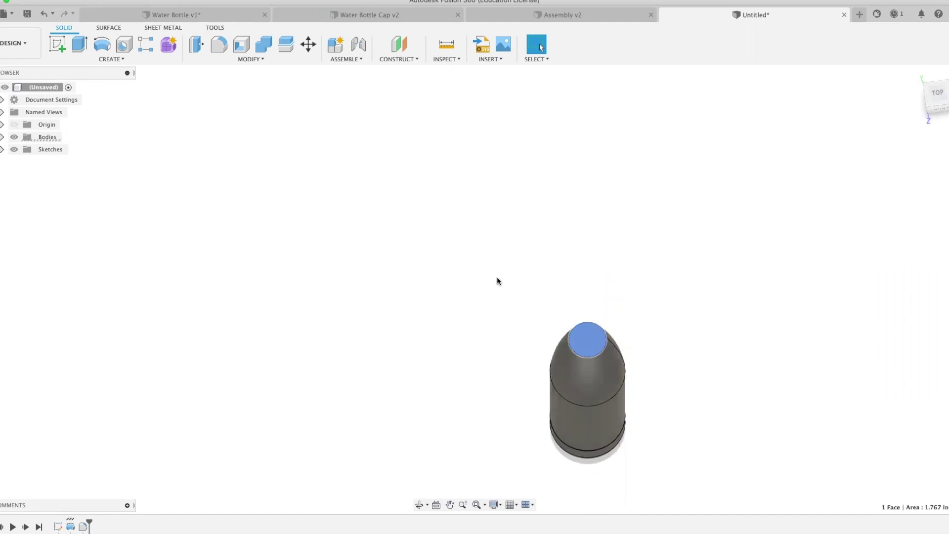
{"action": "key", "text": "e"}
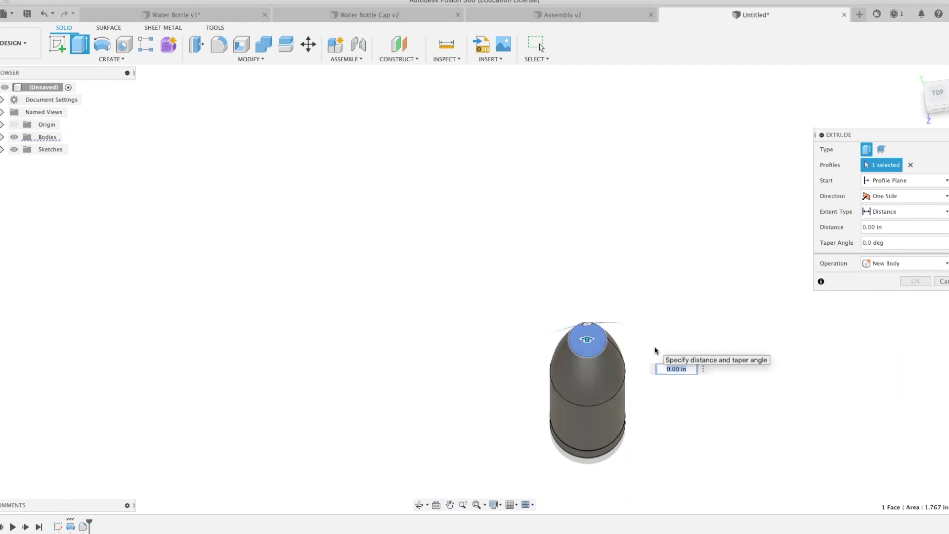
{"action": "key", "text": "BackSpace"}
{"action": "middle_click_drag", "start_coordinate": [644, 302], "coordinate": [634, 265]}
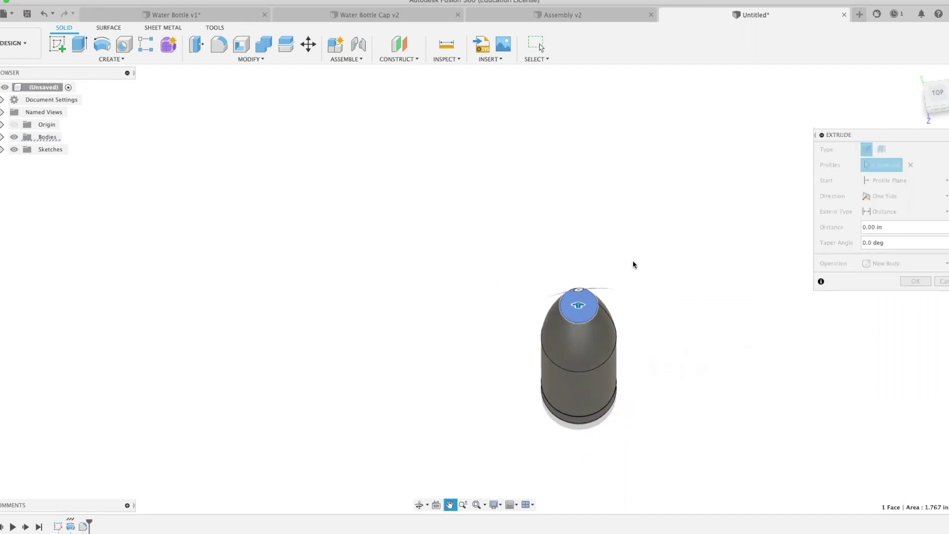
{"action": "key", "text": "Escape"}
Extrude the bottle's circular top face upward 1.00 in, joined to the body, to form the neck
{"action": "left_click", "coordinate": [574, 301]}
{"action": "key", "text": "e"}
{"action": "left_click", "coordinate": [573, 301]}
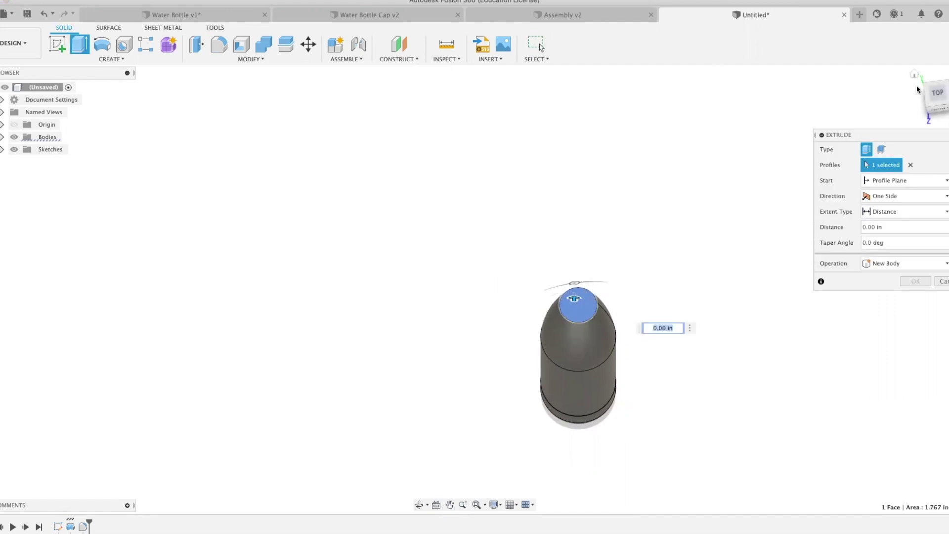
{"action": "left_click", "coordinate": [913, 74]}
{"action": "left_click_drag", "start_coordinate": [474, 123], "coordinate": [476, 84]}
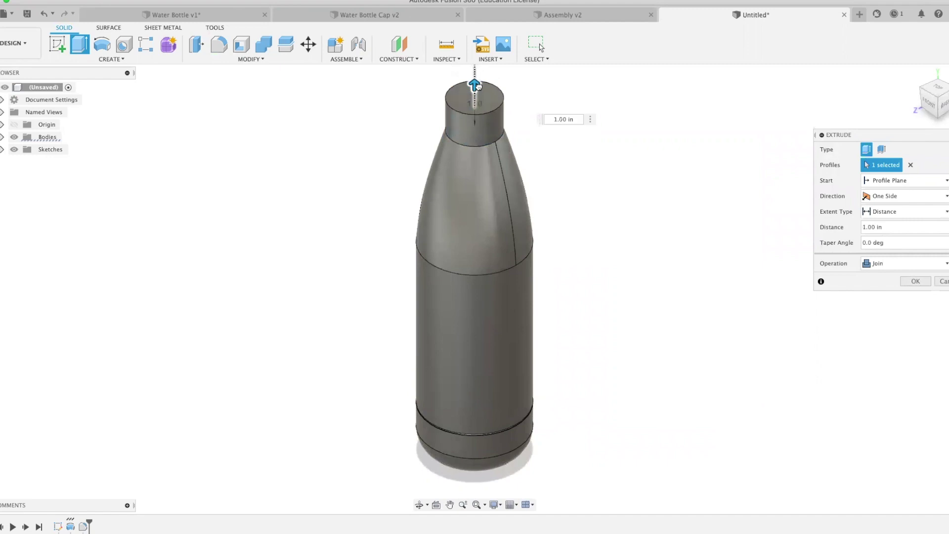
{"action": "left_click", "coordinate": [915, 281]}
Sketch a circle about 1 in in diameter, centred on the neck's top face, and finish the sketch
{"action": "scroll", "coordinate": [615, 179], "scroll_direction": "down", "scroll_amount": 2}
{"action": "middle_click_drag", "start_coordinate": [615, 180], "coordinate": [674, 235]}
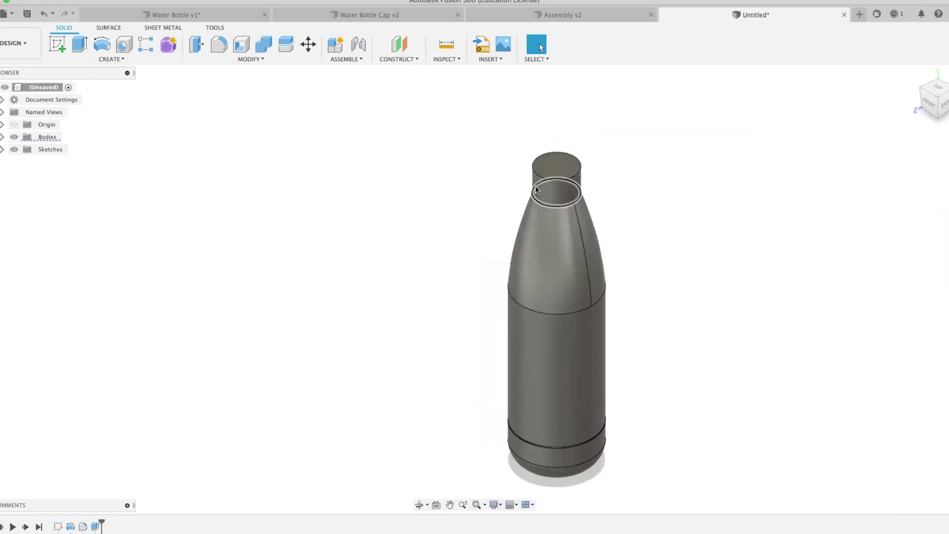
{"action": "middle_click_drag", "start_coordinate": [598, 155], "coordinate": [638, 213]}
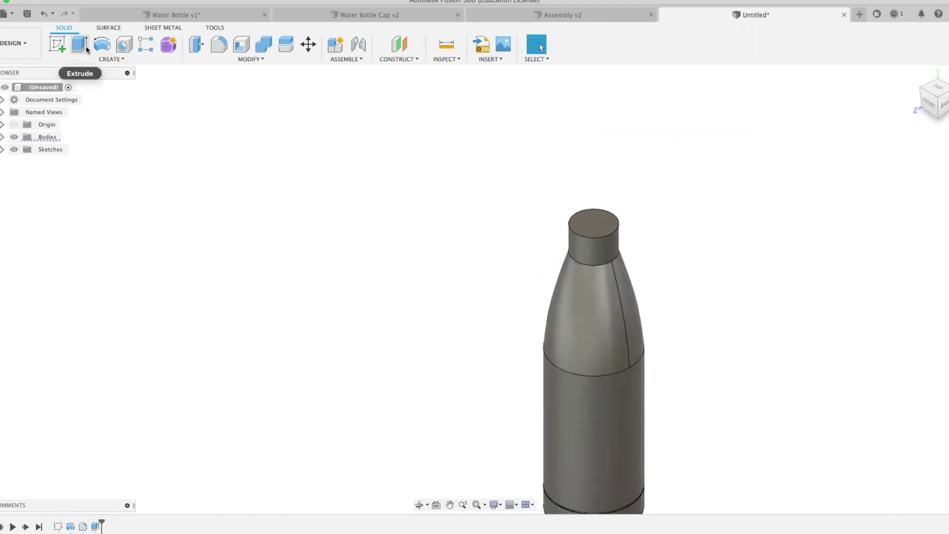
{"action": "left_click", "coordinate": [593, 218]}
{"action": "left_click", "coordinate": [56, 45]}
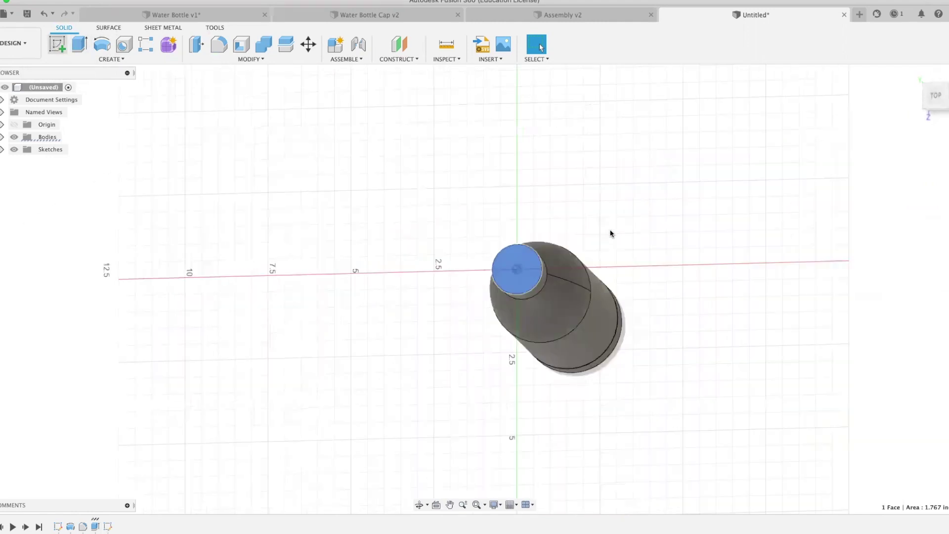
{"action": "left_click", "coordinate": [105, 43]}
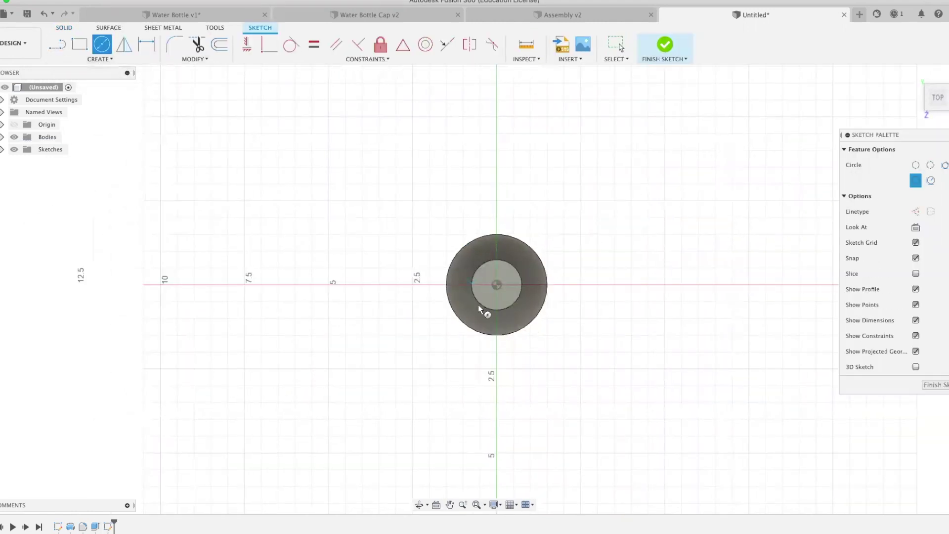
{"action": "left_click", "coordinate": [496, 285]}
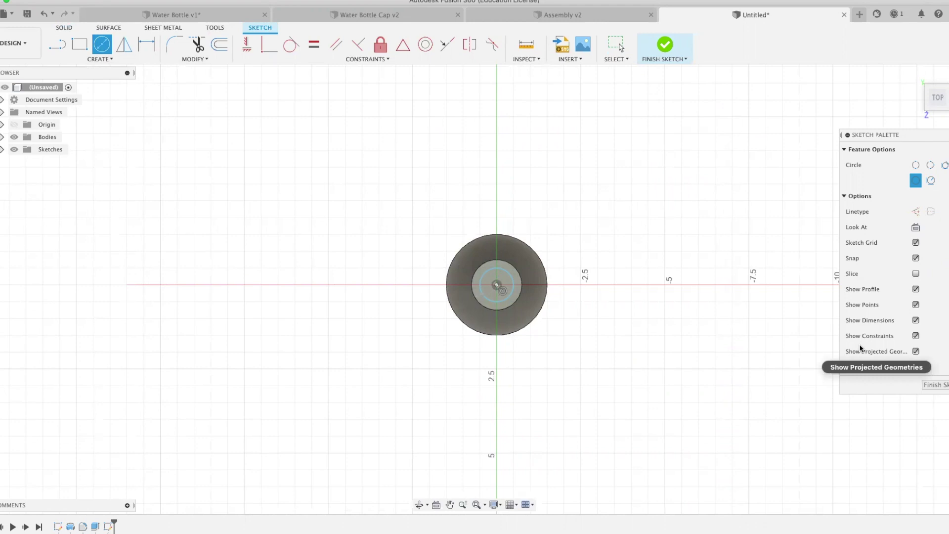
{"action": "left_click", "coordinate": [933, 385]}
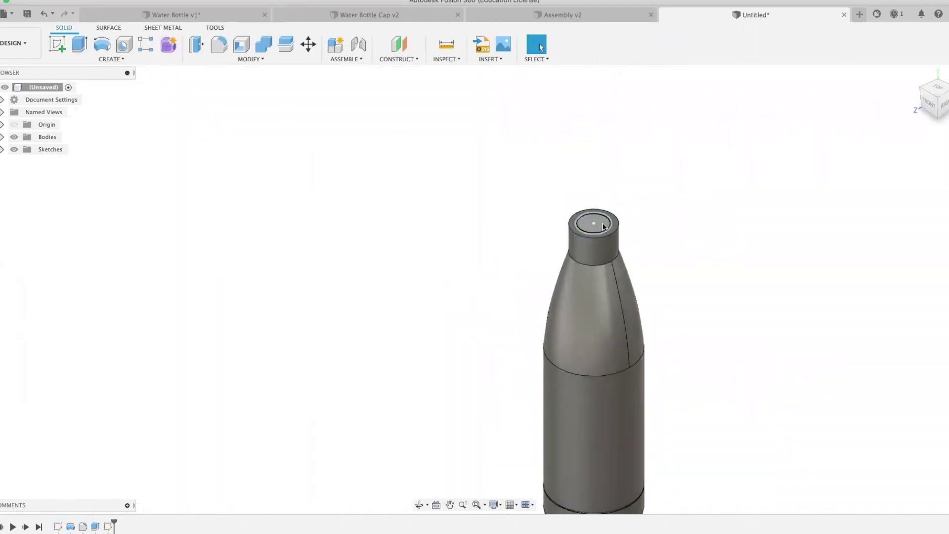
Extrude the inner circle on the neck's top face upward 0.50 in, joined to the body
{"action": "left_click", "coordinate": [602, 224]}
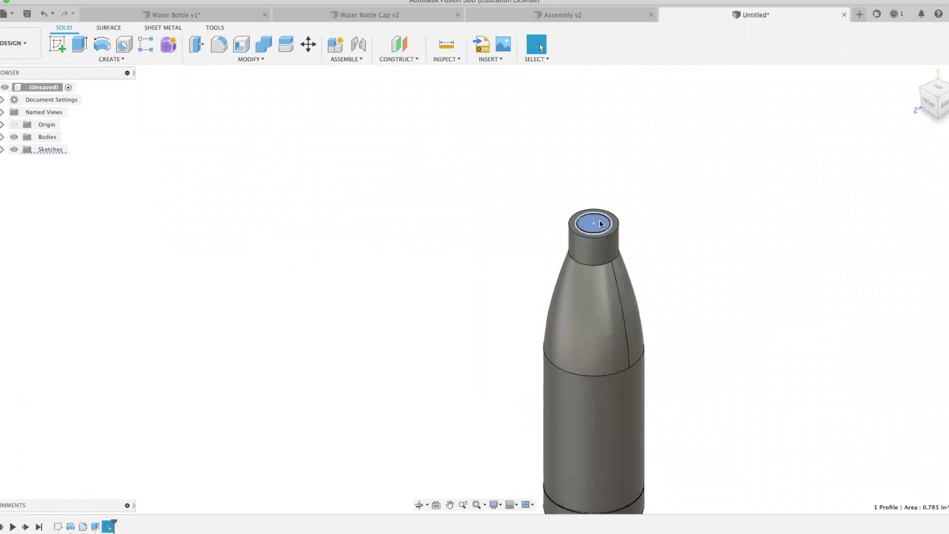
{"action": "key", "text": "e"}
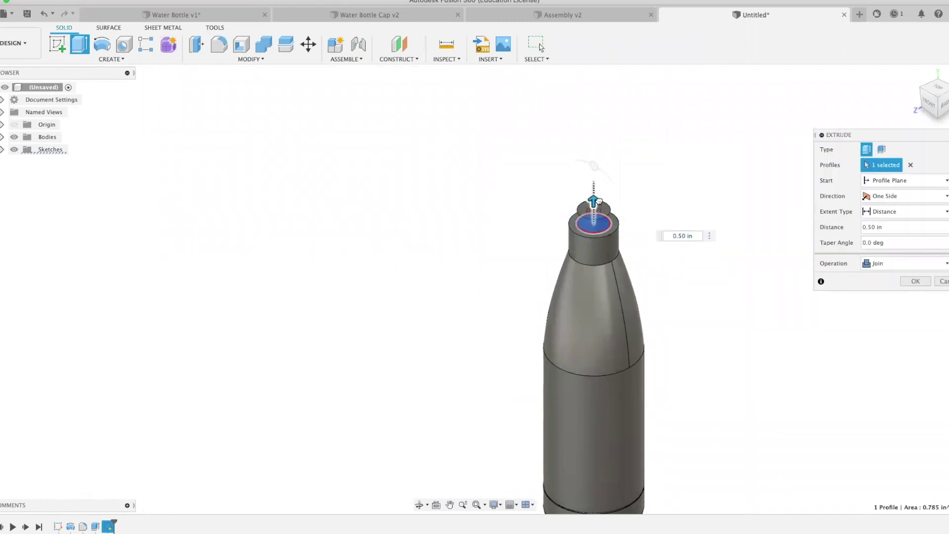
{"action": "mouse_move", "coordinate": [598, 200]}
{"action": "left_mouse_down"}
{"action": "mouse_move", "coordinate": [602, 190]}
{"action": "mouse_move", "coordinate": [602, 198]}
{"action": "left_mouse_up"}
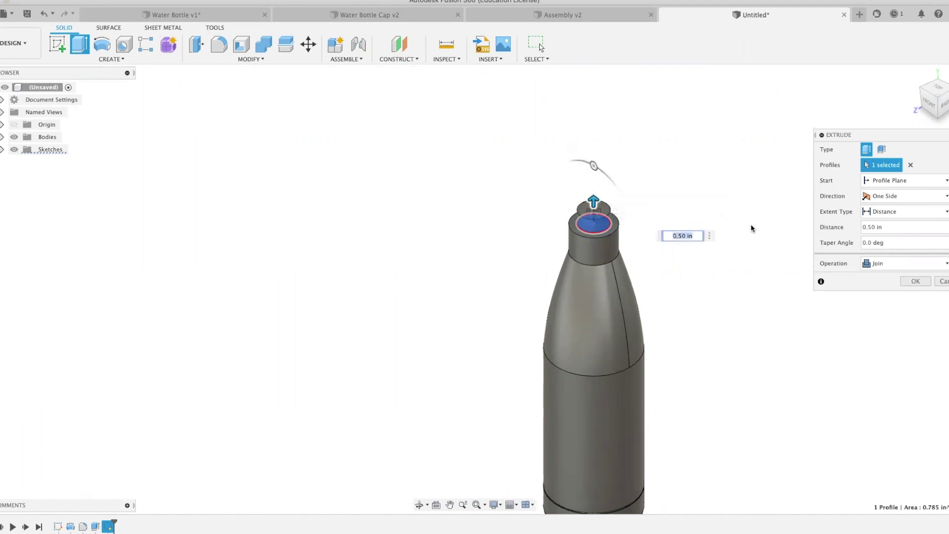
{"action": "left_click", "coordinate": [918, 280]}
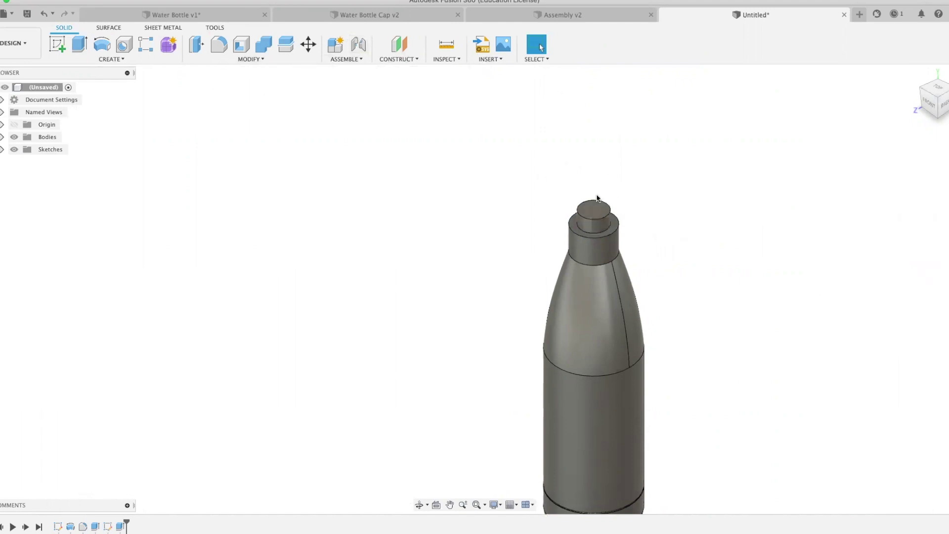
Shell the bottle with a 0.05 in inside thickness, opening the top face of the narrow mouth
{"action": "middle_click_drag", "start_coordinate": [696, 273], "coordinate": [640, 252]}
{"action": "left_click", "coordinate": [249, 47]}
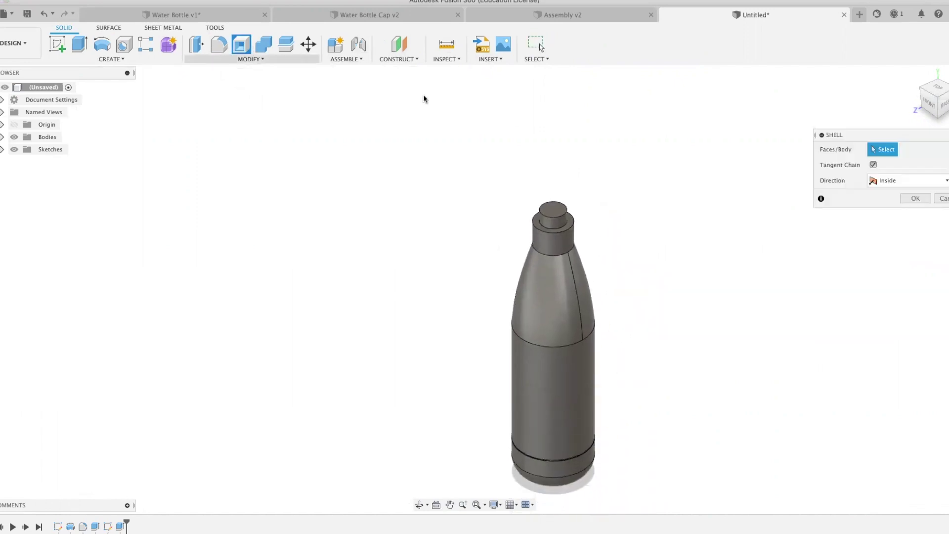
{"action": "left_click", "coordinate": [553, 208]}
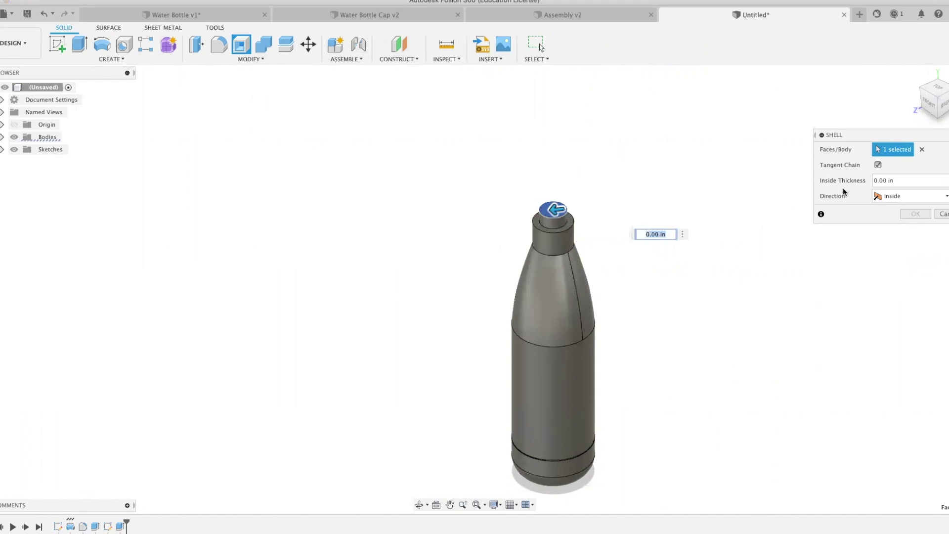
{"action": "type", "text": ".05"}
{"action": "key", "text": "Return"}
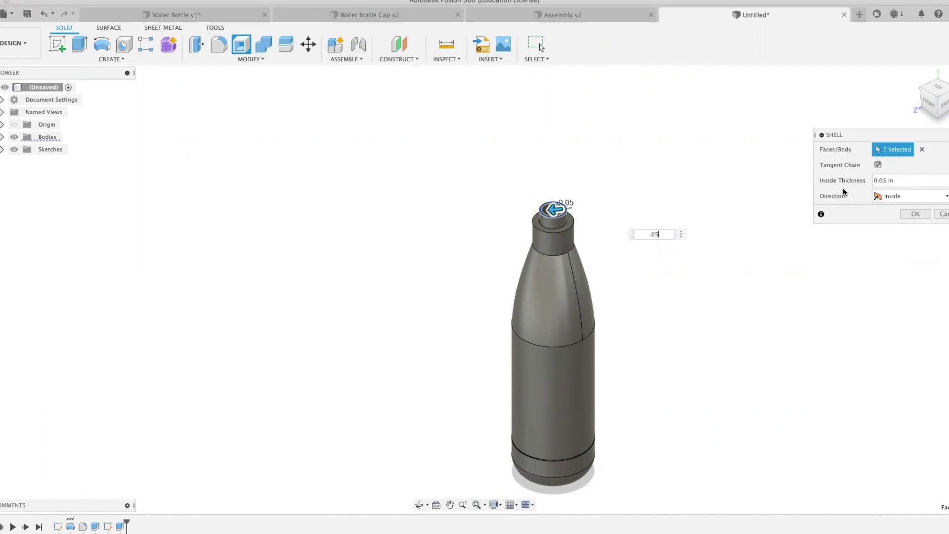
{"action": "middle_click_drag", "start_coordinate": [668, 312], "coordinate": [660, 280], "text": "shift"}
{"action": "left_click", "coordinate": [912, 214]}
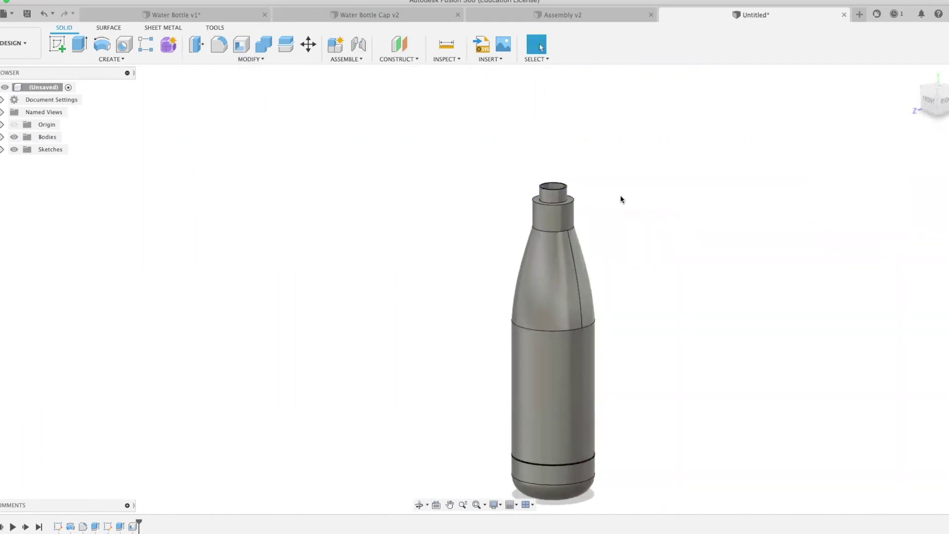
Add a full-length, right-hand ANSI Unified thread, size 1.125 in, 1 1/8-7 UNC, to the outer face of the narrow mouth
{"action": "scroll", "coordinate": [592, 200], "scroll_direction": "up", "scroll_amount": 3}
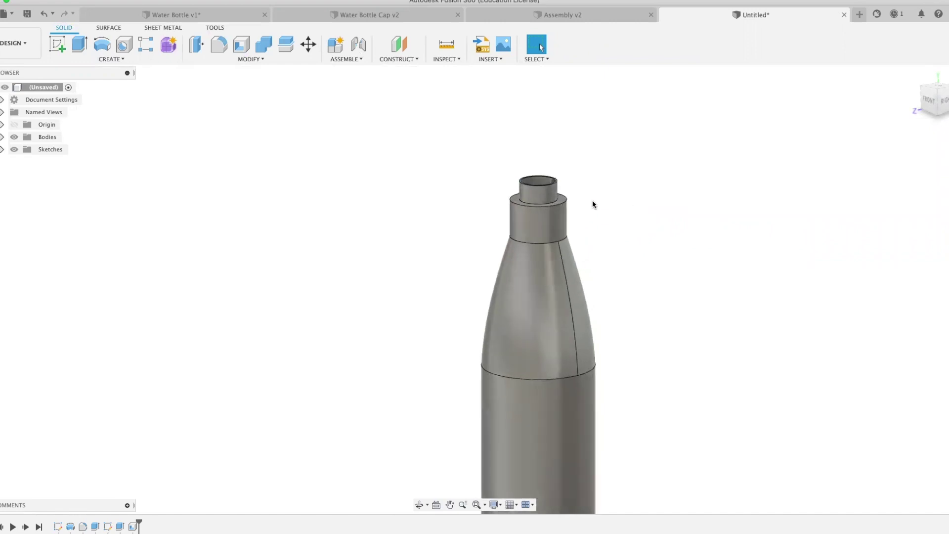
{"action": "scroll", "coordinate": [592, 201], "scroll_direction": "down", "scroll_amount": 3}
{"action": "scroll", "coordinate": [588, 197], "scroll_direction": "up", "scroll_amount": 3}
{"action": "scroll", "coordinate": [586, 196], "scroll_direction": "up", "scroll_amount": 2}
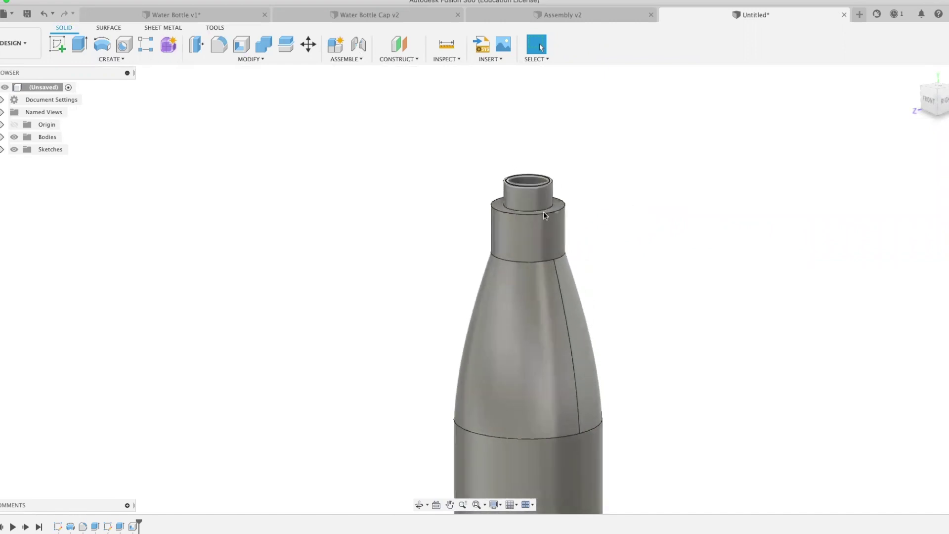
{"action": "left_click", "coordinate": [114, 58]}
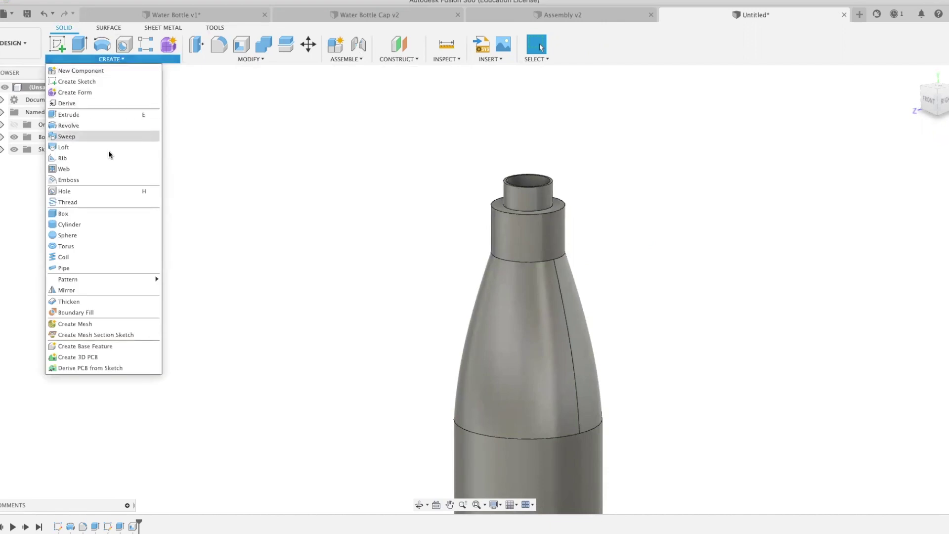
{"action": "left_click", "coordinate": [93, 203]}
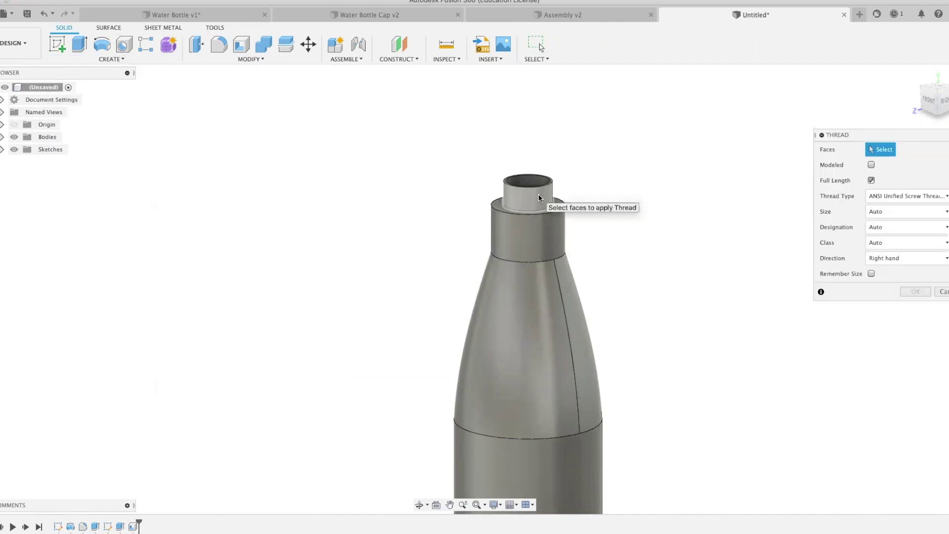
{"action": "left_click", "coordinate": [538, 198]}
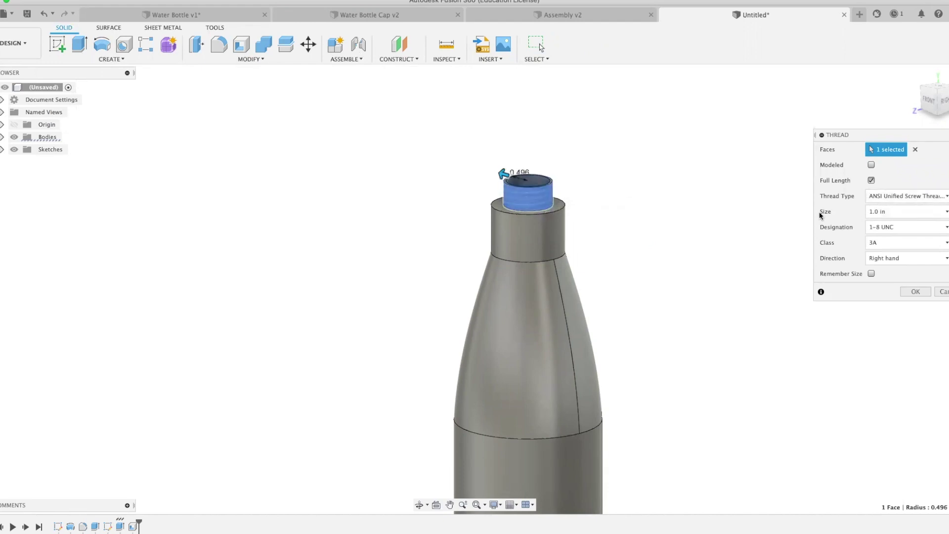
{"action": "left_click", "coordinate": [897, 208]}
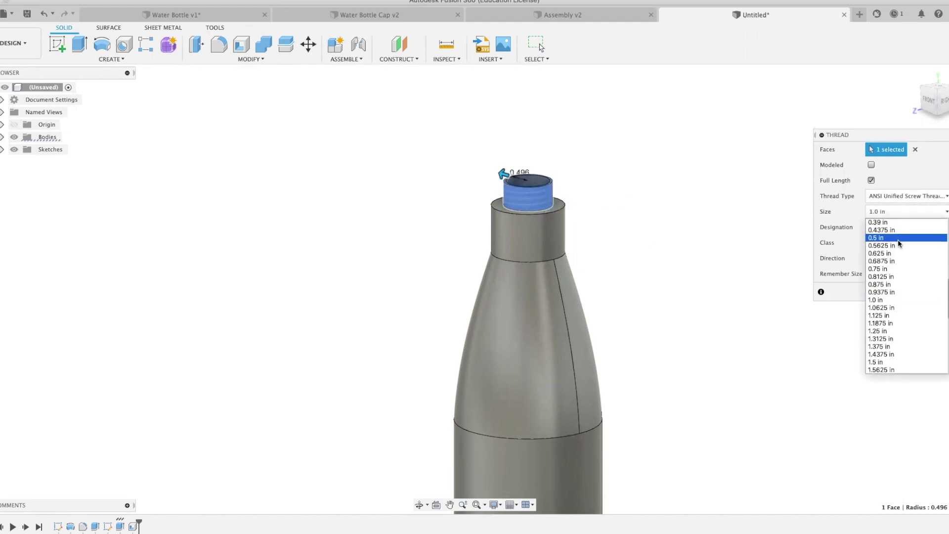
{"action": "left_click", "coordinate": [883, 316]}
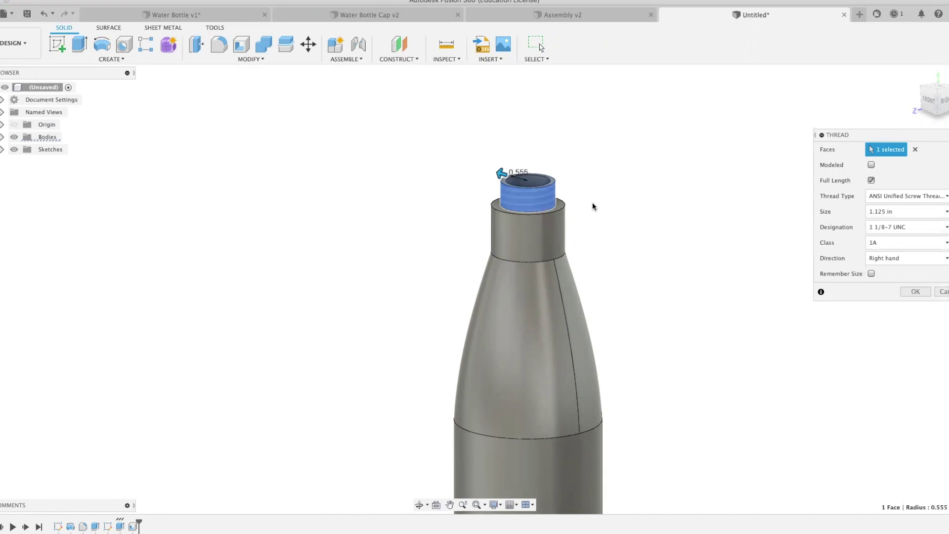
{"action": "left_click", "coordinate": [908, 292]}
Fillet the outer top edge of the wider neck cylinder, just below the thread, with a 0.10 in radius
{"action": "scroll", "coordinate": [646, 269], "scroll_direction": "down", "scroll_amount": 5}
{"action": "scroll", "coordinate": [646, 271], "scroll_direction": "up", "scroll_amount": 3}
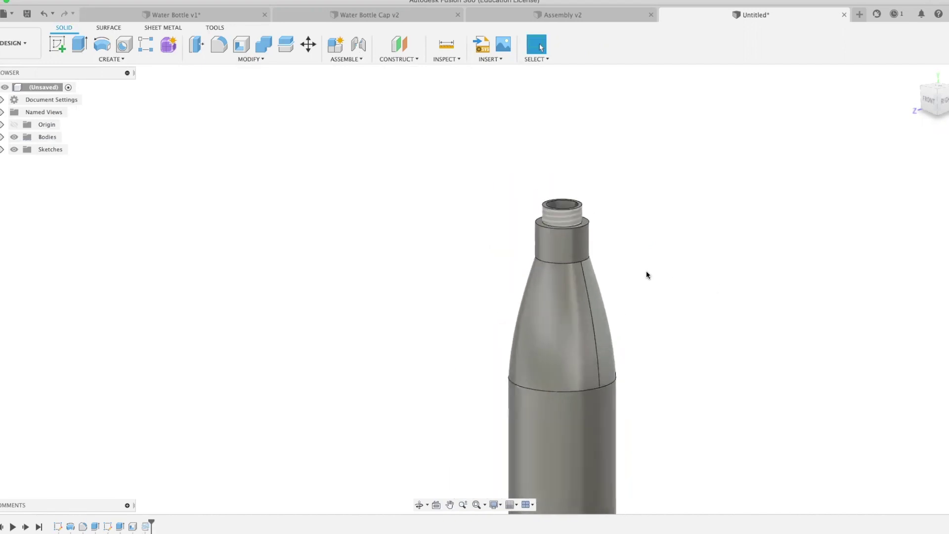
{"action": "scroll", "coordinate": [674, 330], "scroll_direction": "up", "scroll_amount": 2}
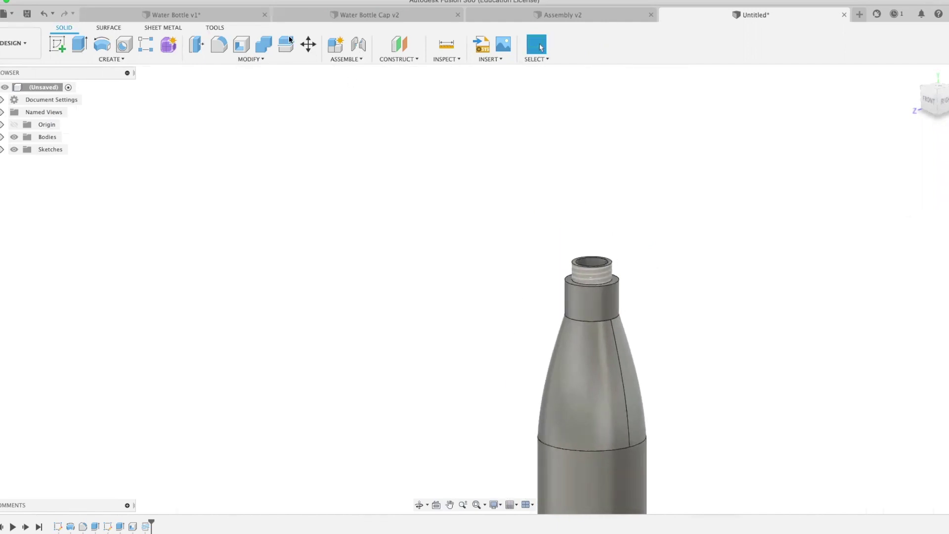
{"action": "scroll", "coordinate": [614, 285], "scroll_direction": "up", "scroll_amount": 2}
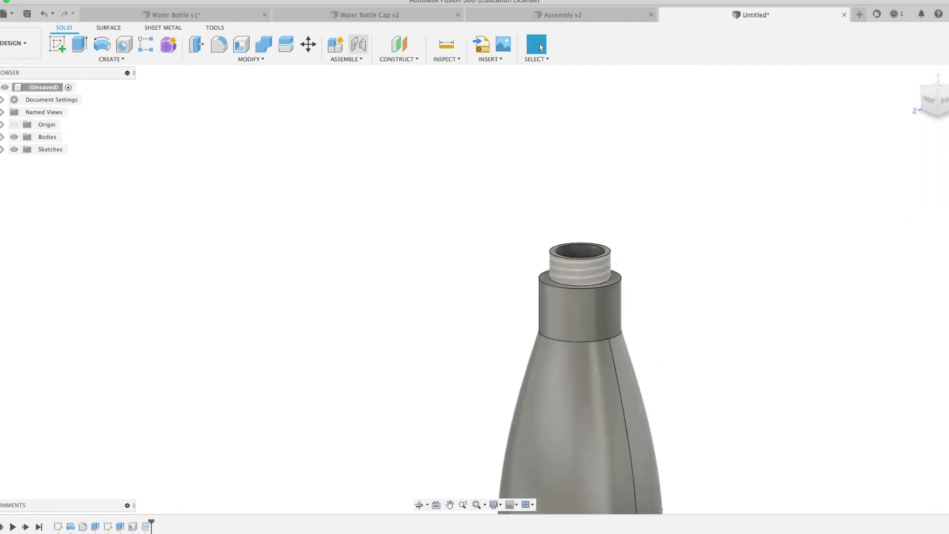
{"action": "left_click", "coordinate": [218, 46]}
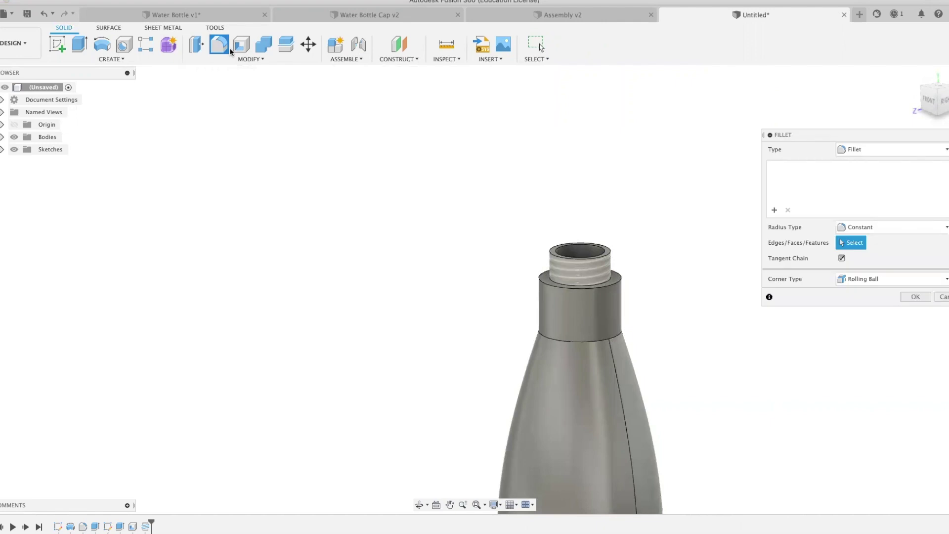
{"action": "left_click", "coordinate": [591, 290]}
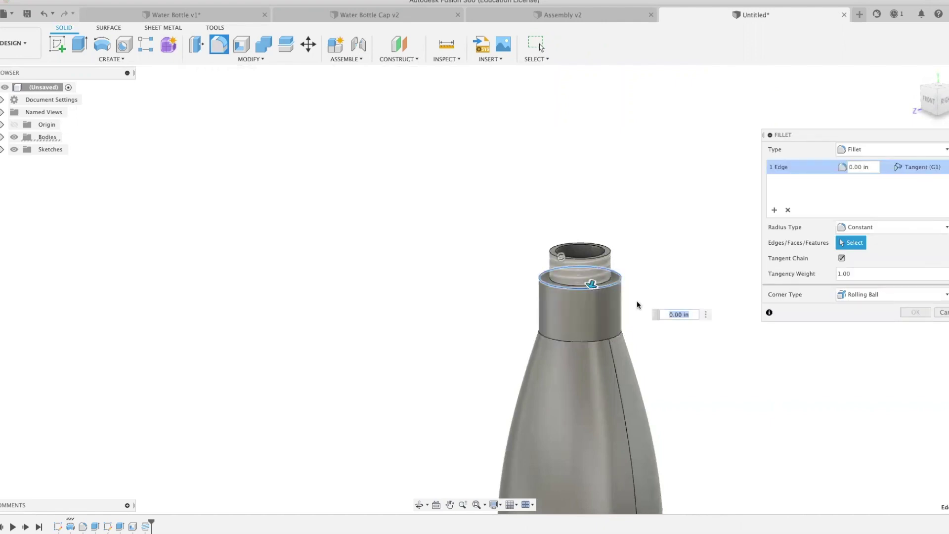
{"action": "left_click_drag", "start_coordinate": [593, 285], "coordinate": [591, 285]}
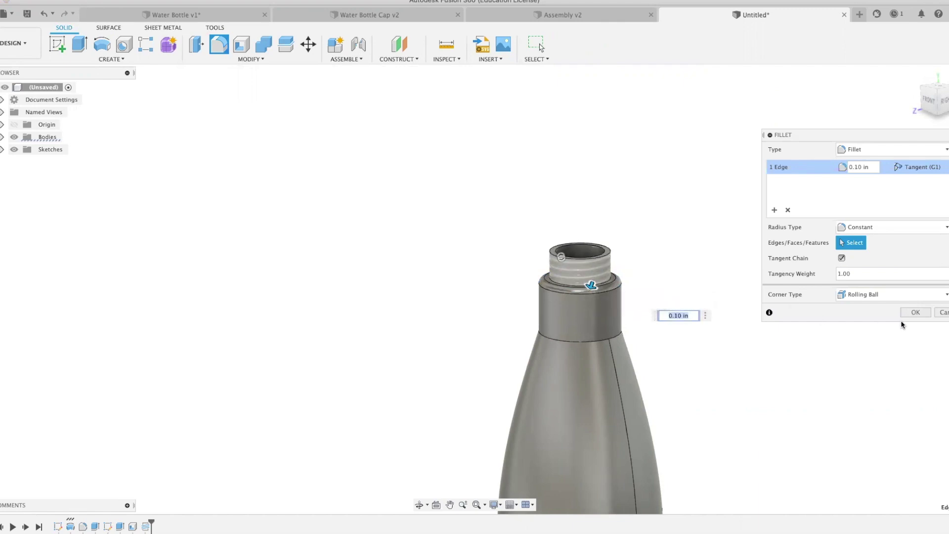
{"action": "left_click", "coordinate": [914, 312]}
Fillet both the outer and inner edges of the threaded mouth's rim
{"action": "middle_click_drag", "start_coordinate": [648, 280], "coordinate": [668, 315]}
{"action": "scroll", "coordinate": [665, 316], "scroll_direction": "up", "scroll_amount": 2}
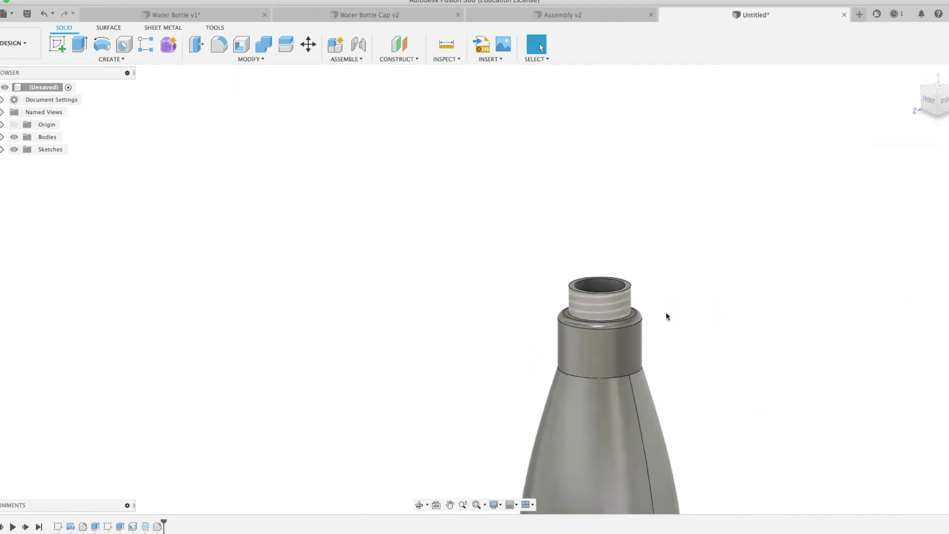
{"action": "left_click", "coordinate": [609, 295]}
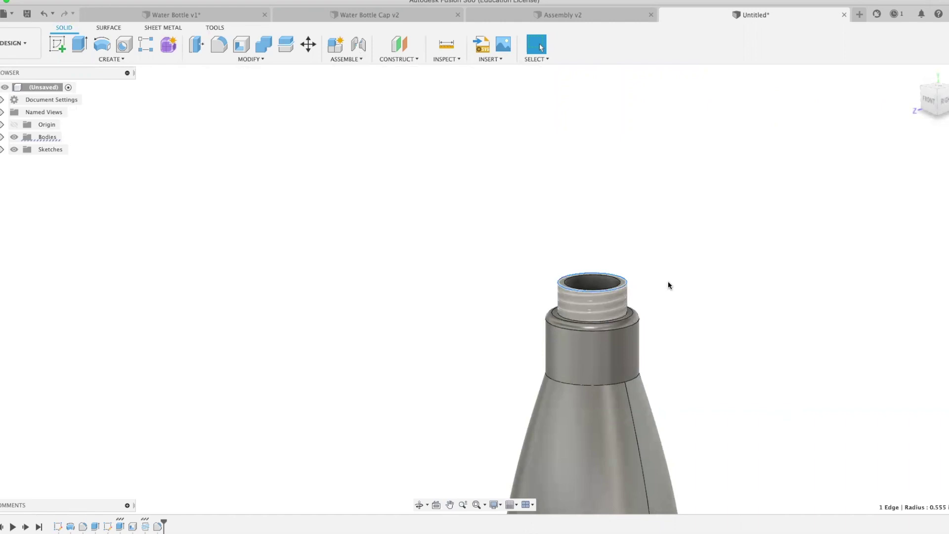
{"action": "middle_click_drag", "start_coordinate": [664, 283], "coordinate": [610, 271], "text": "shift"}
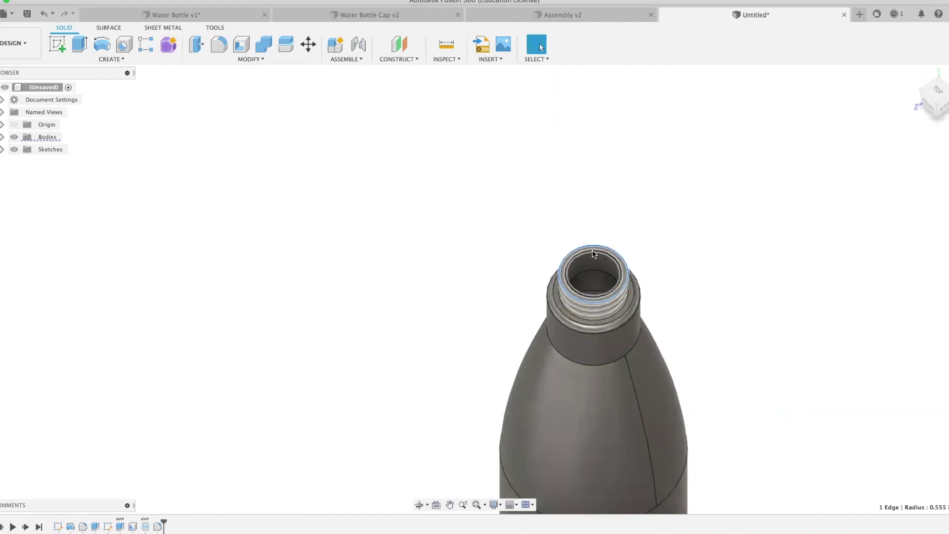
{"action": "left_click", "coordinate": [560, 273], "text": "shift"}
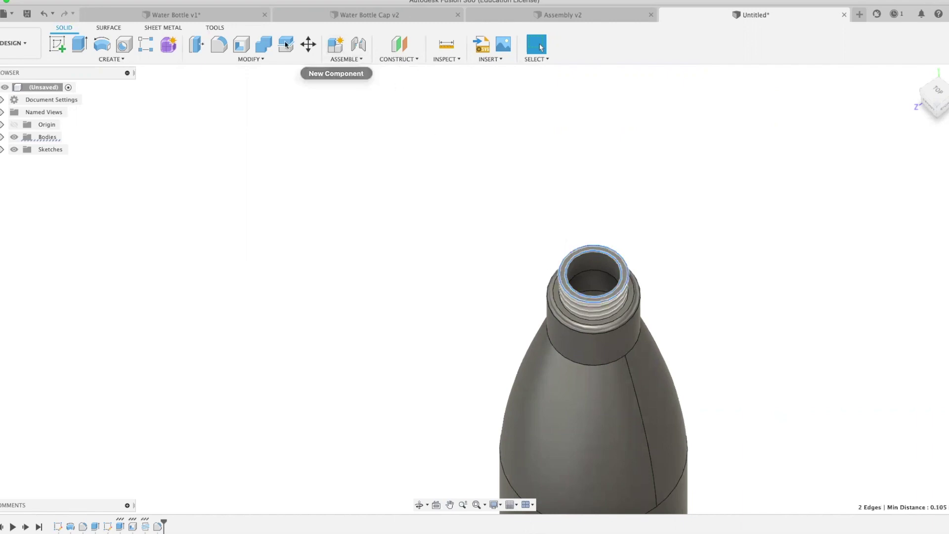
{"action": "left_click", "coordinate": [219, 44]}
{"action": "left_click_drag", "start_coordinate": [547, 262], "coordinate": [548, 263]}
{"action": "left_click", "coordinate": [913, 312]}
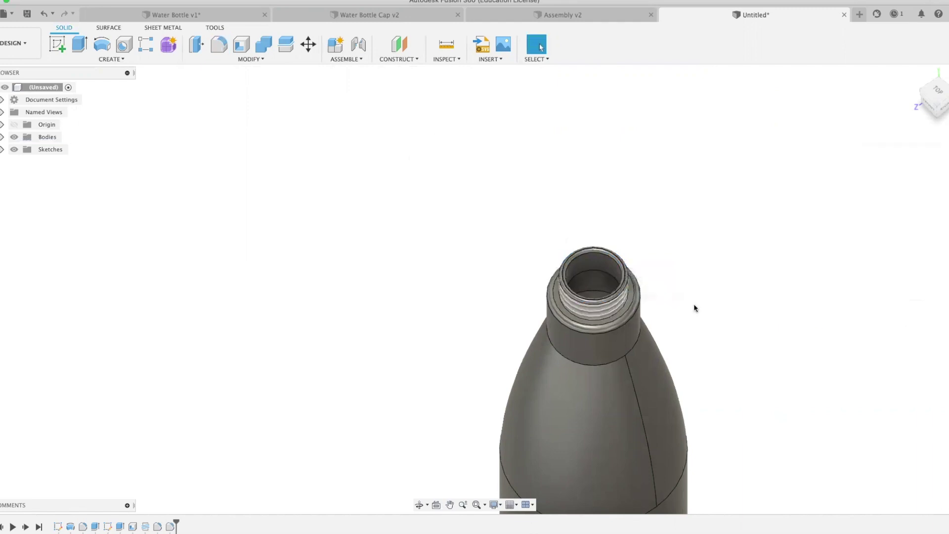
Assign the Aluminum physical material from the Fusion 360 Material Library's Metal category to the bottle body
{"action": "left_click", "coordinate": [910, 76]}
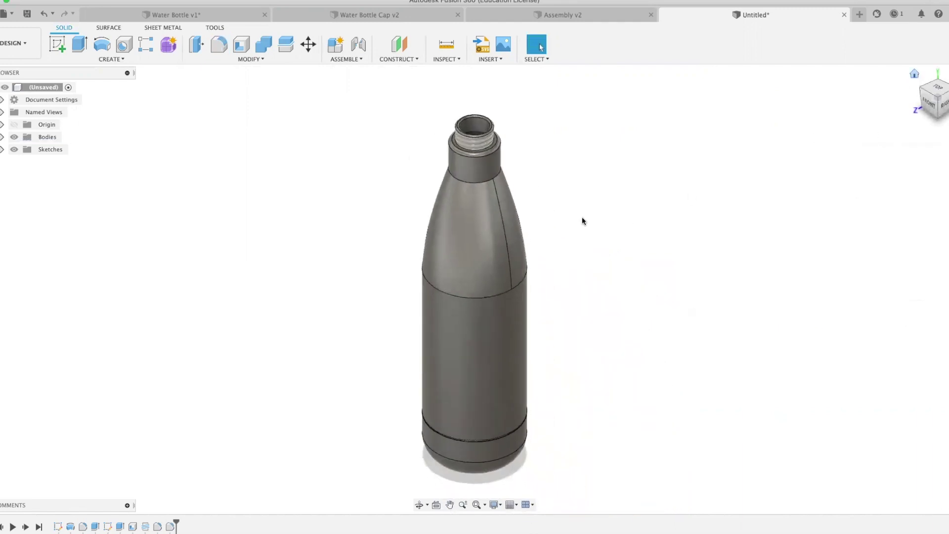
{"action": "scroll", "coordinate": [538, 212], "scroll_direction": "down", "scroll_amount": 1}
{"action": "scroll", "coordinate": [544, 230], "scroll_direction": "up", "scroll_amount": 2}
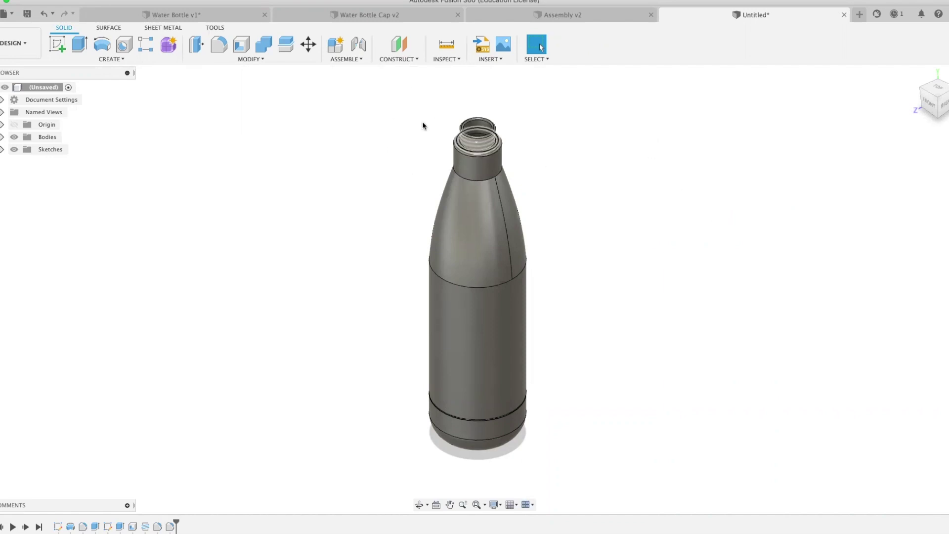
{"action": "left_click", "coordinate": [3, 137]}
{"action": "right_click", "coordinate": [49, 150]}
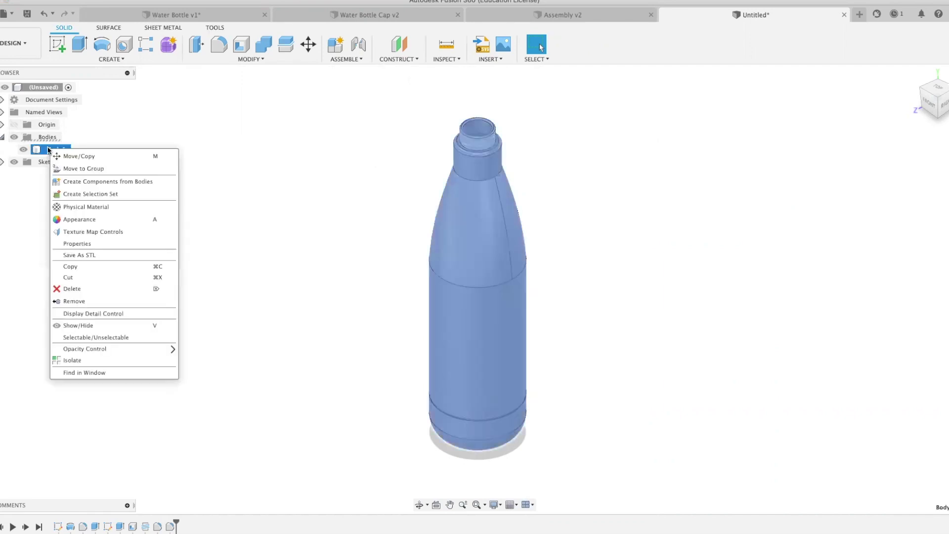
{"action": "left_click", "coordinate": [98, 207]}
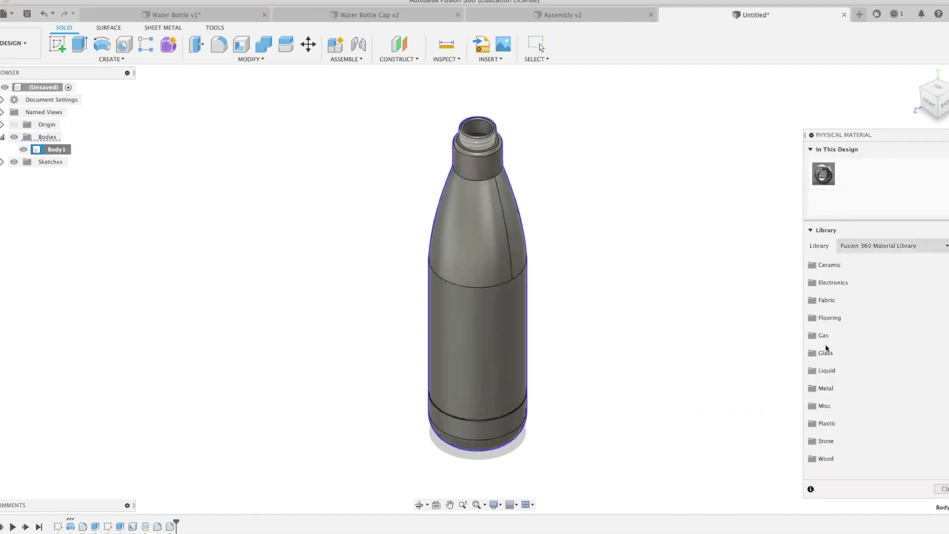
{"action": "left_click", "coordinate": [836, 383]}
{"action": "scroll", "coordinate": [847, 395], "scroll_direction": "down", "scroll_amount": 5}
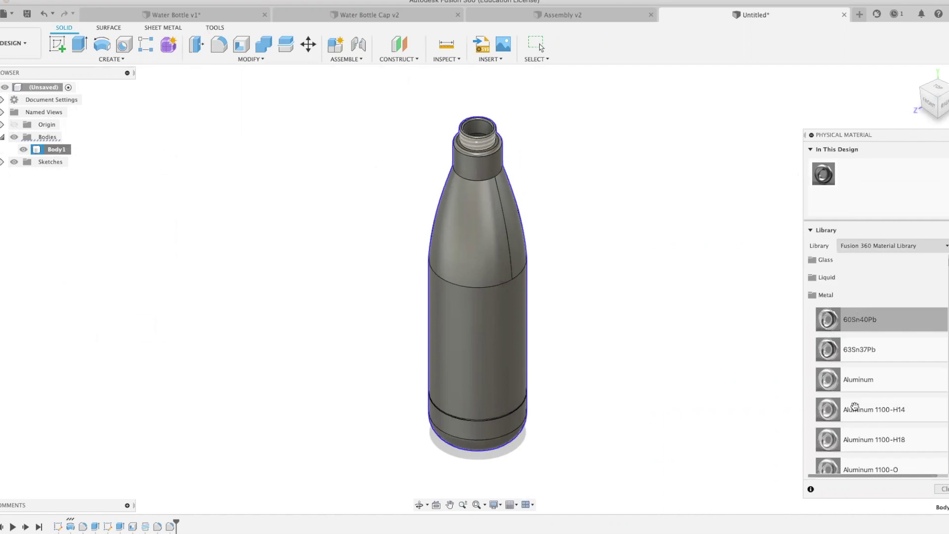
{"action": "scroll", "coordinate": [859, 403], "scroll_direction": "up", "scroll_amount": 5}
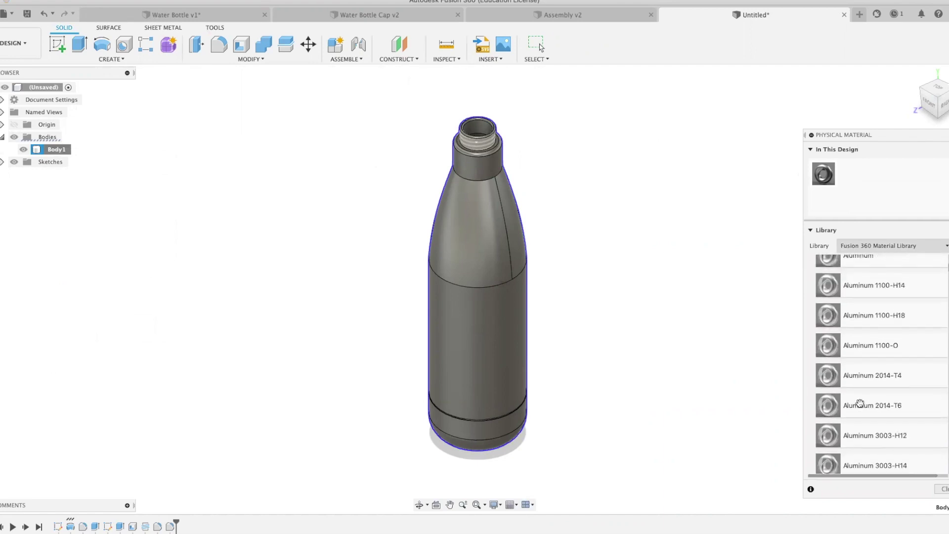
{"action": "left_click_drag", "start_coordinate": [852, 317], "coordinate": [463, 272]}
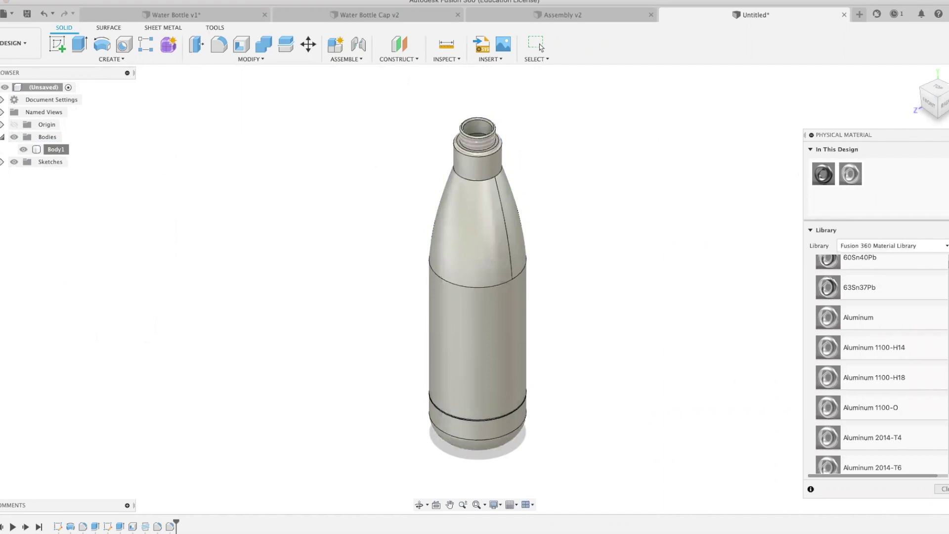
{"action": "left_click", "coordinate": [540, 47]}
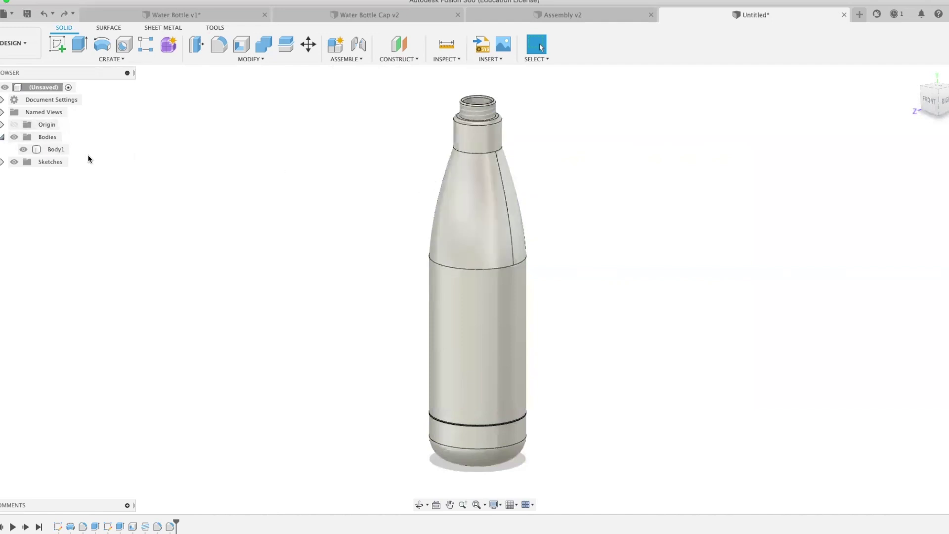
Open the bottle body's appearance settings and browse the Fusion 360 appearance library's Paint and Plastic categories for a finish
{"action": "right_click", "coordinate": [49, 149]}
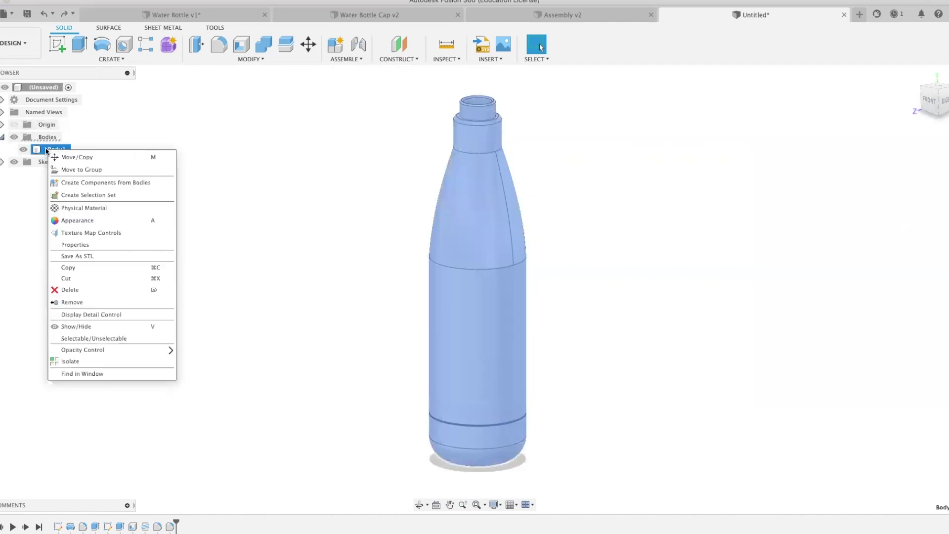
{"action": "left_click", "coordinate": [105, 219]}
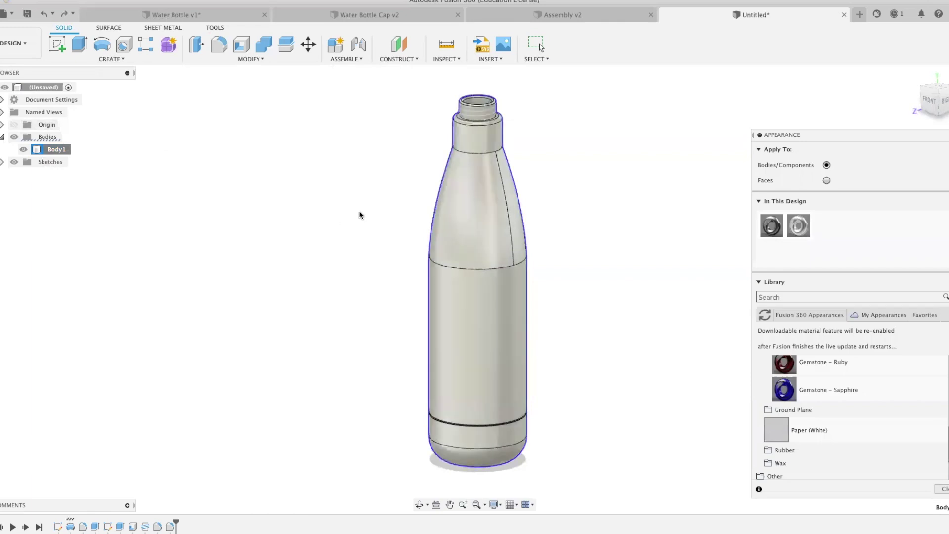
{"action": "scroll", "coordinate": [825, 349], "scroll_direction": "down", "scroll_amount": 5}
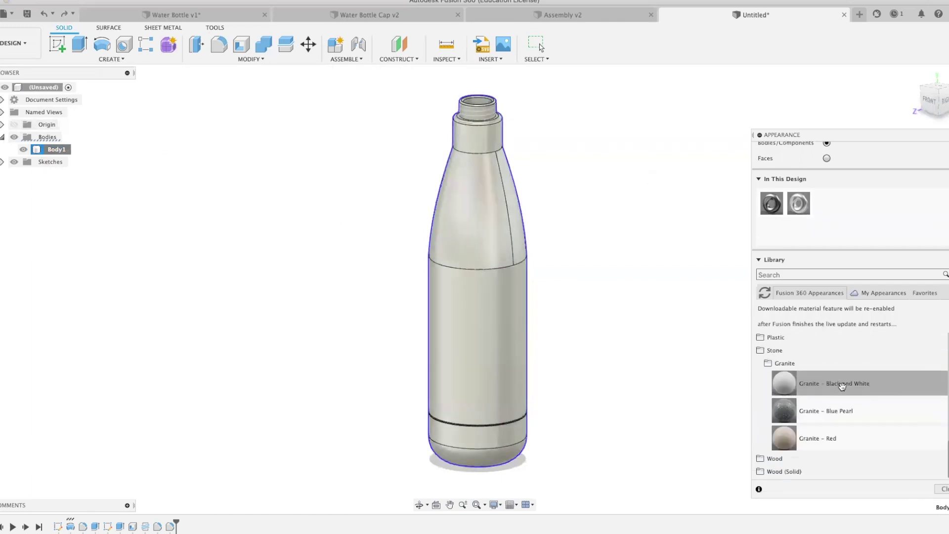
{"action": "scroll", "coordinate": [842, 386], "scroll_direction": "up", "scroll_amount": 6}
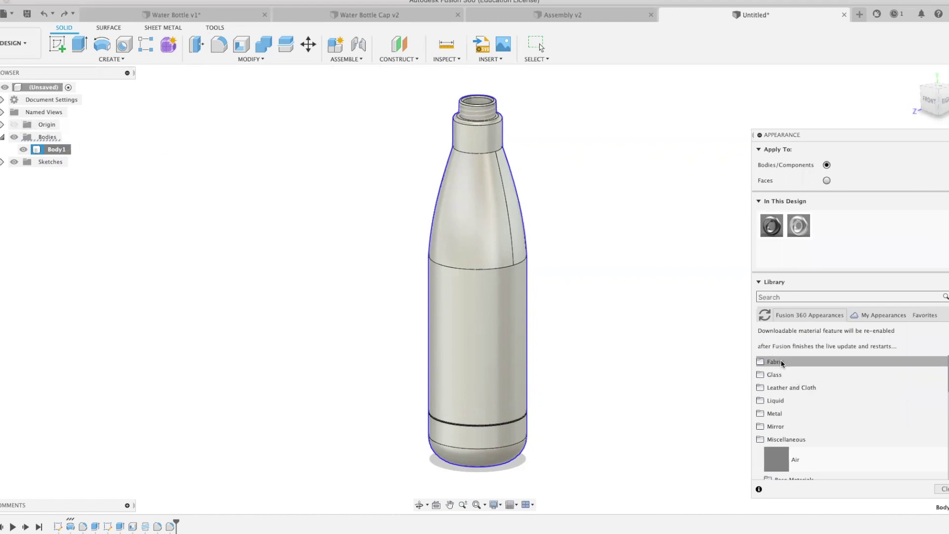
{"action": "left_click", "coordinate": [780, 401]}
{"action": "left_click", "coordinate": [781, 401]}
{"action": "scroll", "coordinate": [781, 402], "scroll_direction": "down", "scroll_amount": 5}
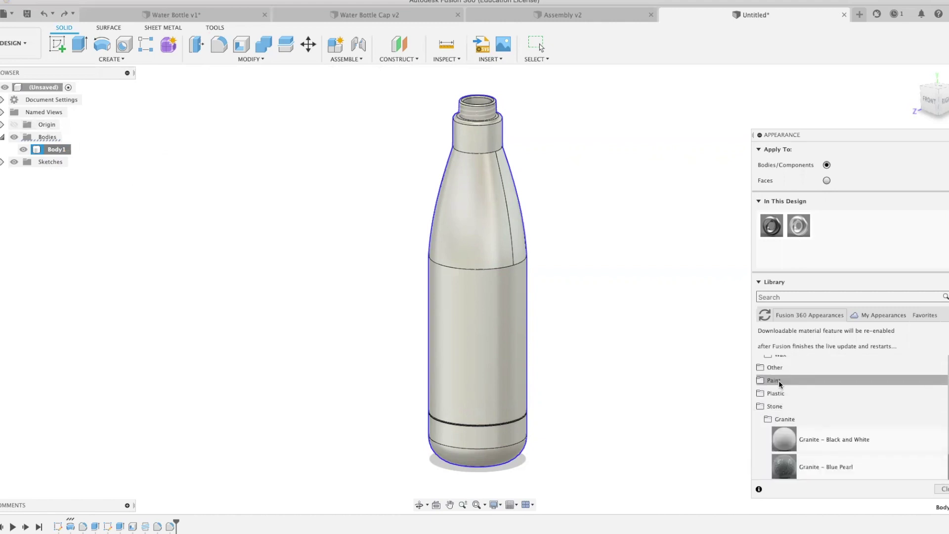
{"action": "left_click", "coordinate": [778, 380]}
{"action": "scroll", "coordinate": [806, 430], "scroll_direction": "down", "scroll_amount": 1}
{"action": "scroll", "coordinate": [804, 422], "scroll_direction": "up", "scroll_amount": 4}
{"action": "scroll", "coordinate": [799, 420], "scroll_direction": "down", "scroll_amount": 6}
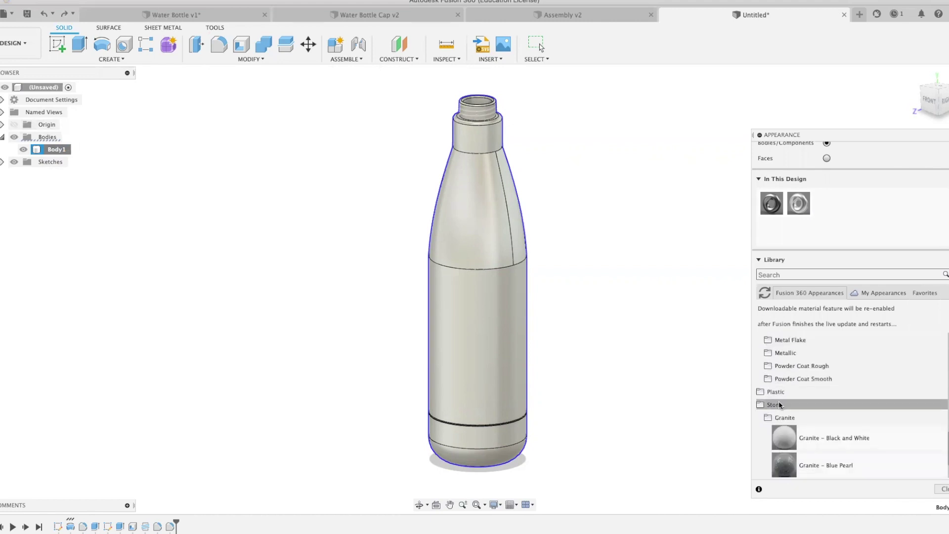
{"action": "scroll", "coordinate": [776, 420], "scroll_direction": "up", "scroll_amount": 3}
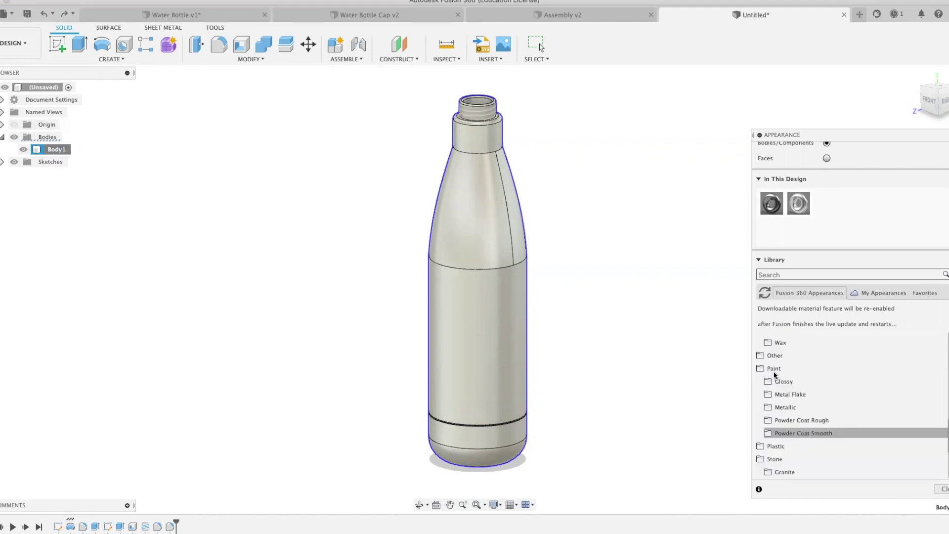
{"action": "left_click", "coordinate": [779, 446]}
{"action": "scroll", "coordinate": [781, 444], "scroll_direction": "down", "scroll_amount": 10}
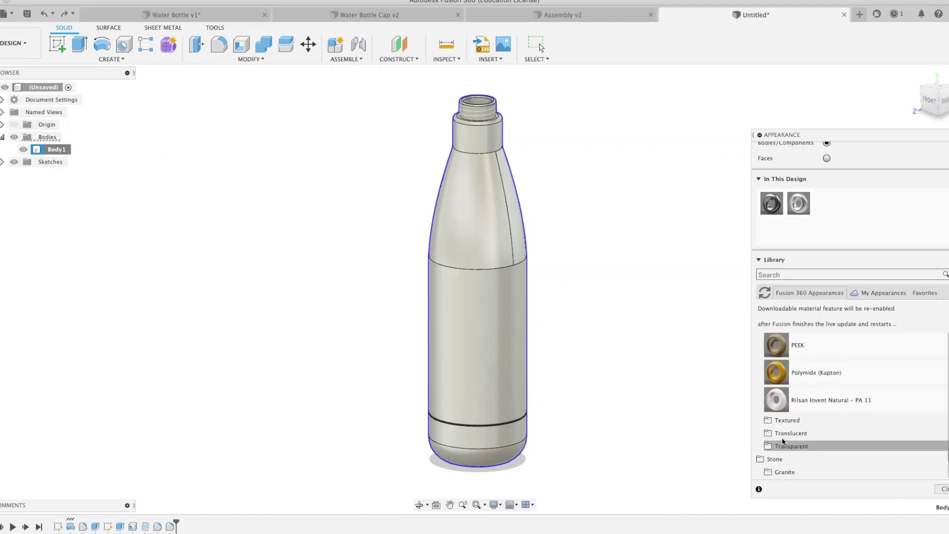
{"action": "scroll", "coordinate": [789, 425], "scroll_direction": "up", "scroll_amount": 10}
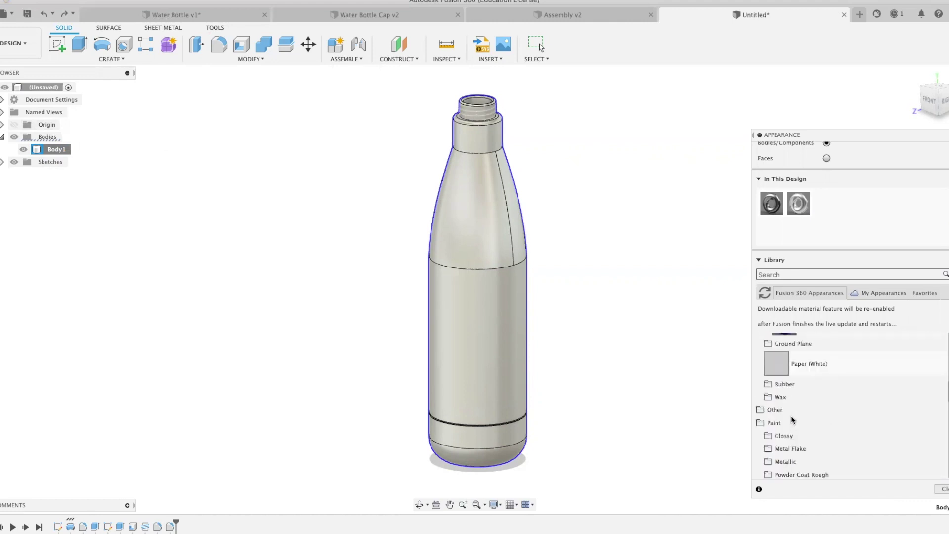
Apply the Paint - Metallic (Blue) appearance from the Paint library's Metallic group to the bottle body
{"action": "left_click", "coordinate": [780, 426]}
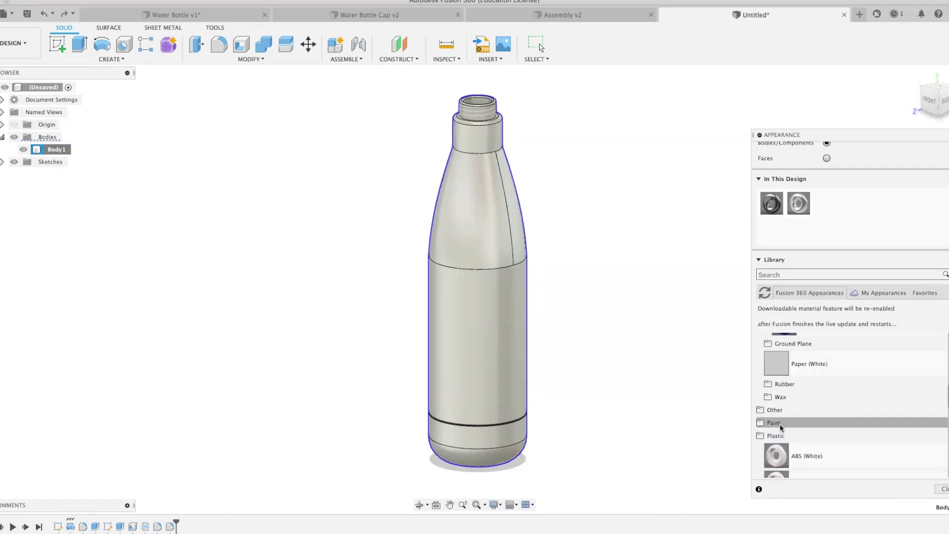
{"action": "left_click", "coordinate": [788, 424]}
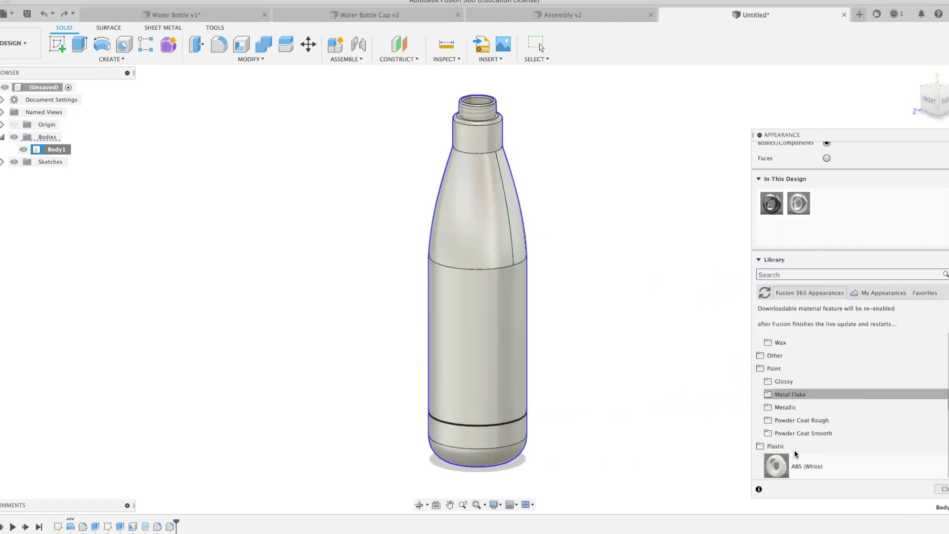
{"action": "scroll", "coordinate": [788, 395], "scroll_direction": "down", "scroll_amount": 2}
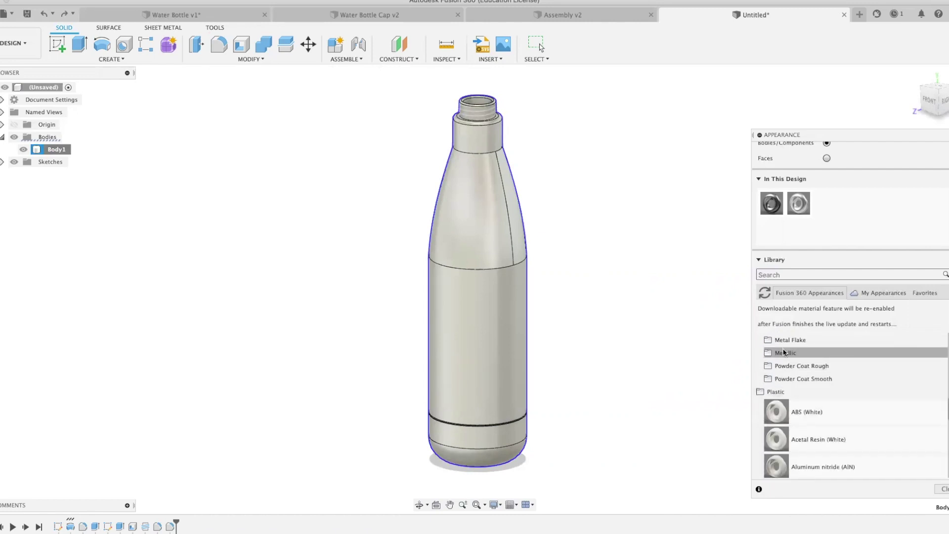
{"action": "left_click", "coordinate": [783, 352]}
{"action": "mouse_move", "coordinate": [807, 408]}
{"action": "left_mouse_down"}
{"action": "mouse_move", "coordinate": [821, 408]}
{"action": "mouse_move", "coordinate": [489, 324]}
{"action": "left_mouse_up"}
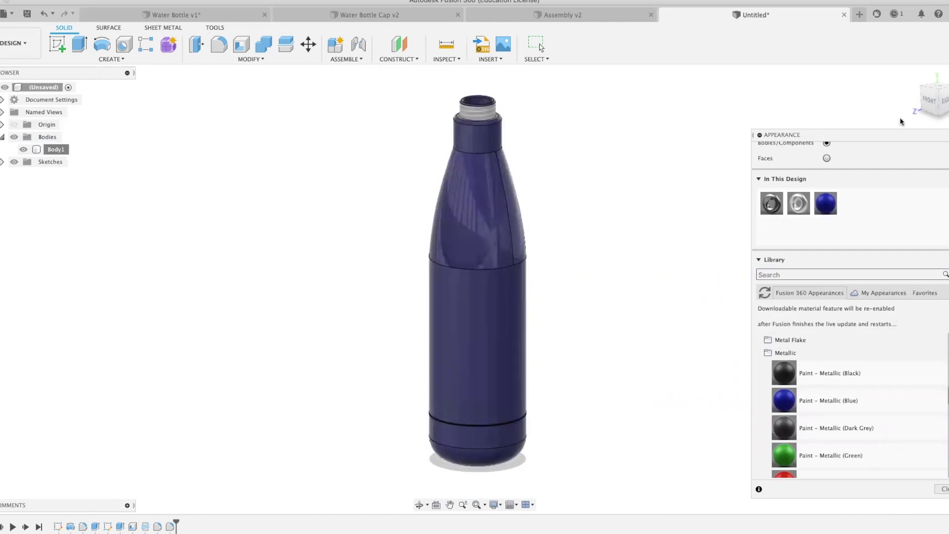
{"action": "left_click", "coordinate": [945, 489]}
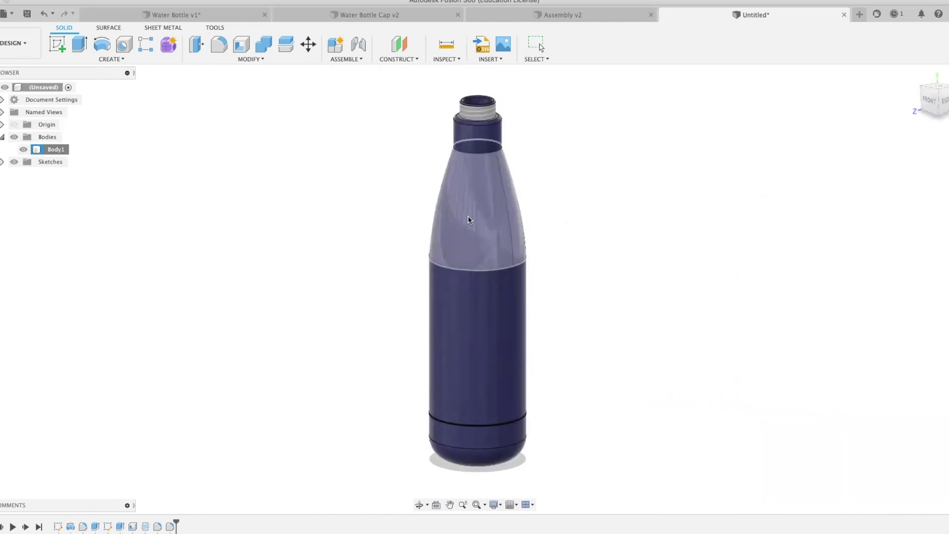
Save the design as WATER BOTTLE in the Water Bottle project
{"action": "middle_click_drag", "start_coordinate": [569, 155], "coordinate": [672, 227]}
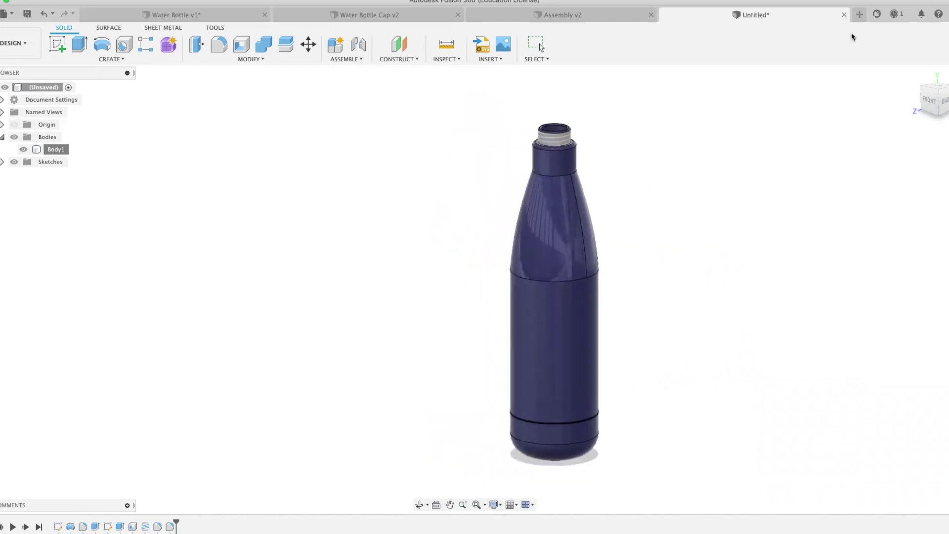
{"action": "left_click", "coordinate": [27, 15]}
{"action": "type", "text": "WATER BOTTLE"}
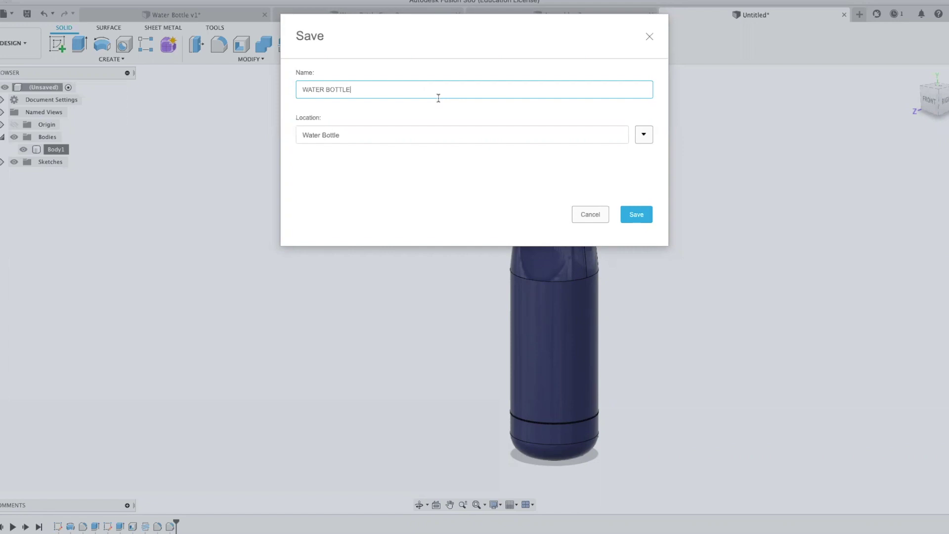
{"action": "key", "text": "Return"}
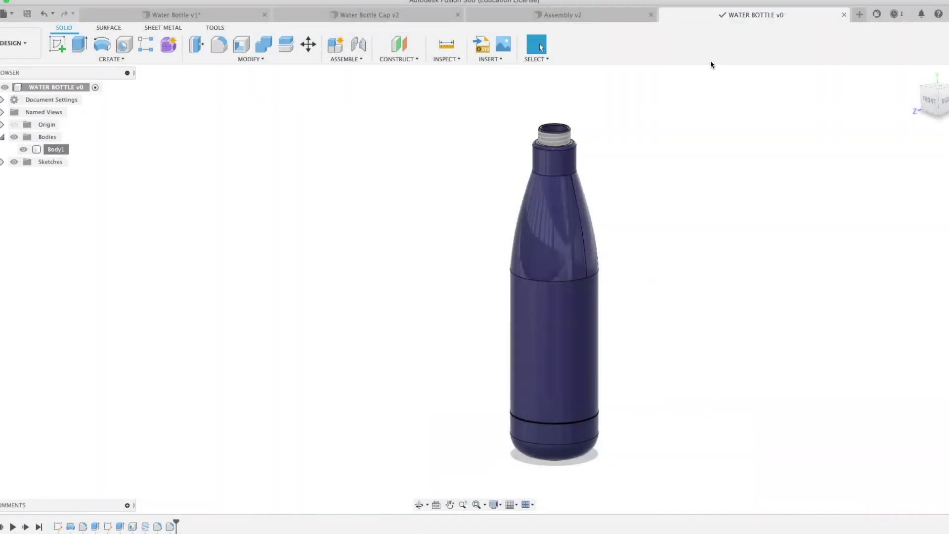
Start a new design and sketch a 1.6 in diameter circle centred on the origin of the horizontal plane
{"action": "left_click", "coordinate": [859, 14]}
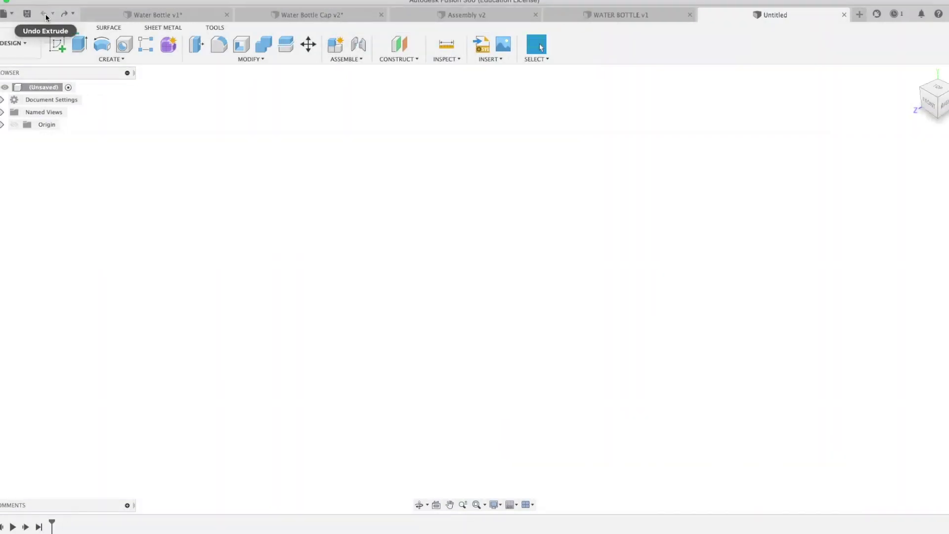
{"action": "left_click", "coordinate": [55, 39]}
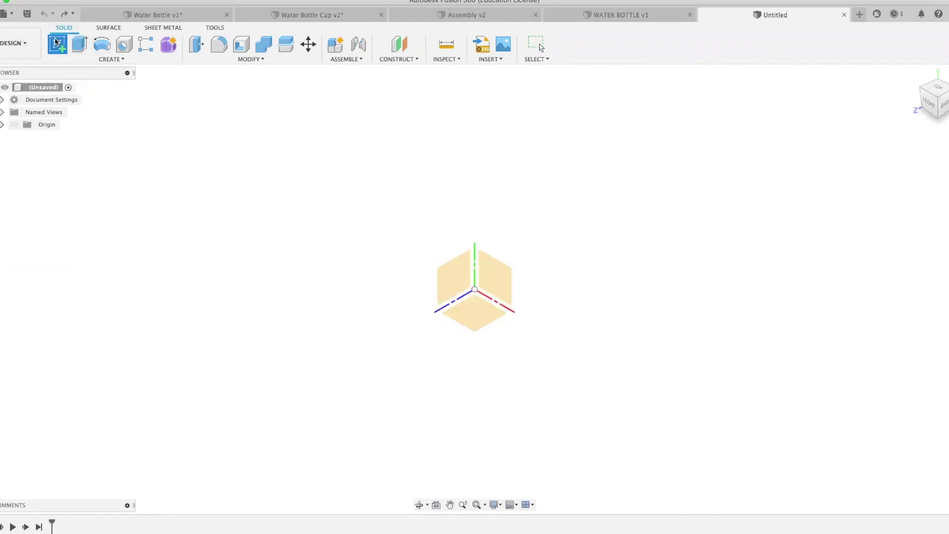
{"action": "left_click", "coordinate": [472, 317]}
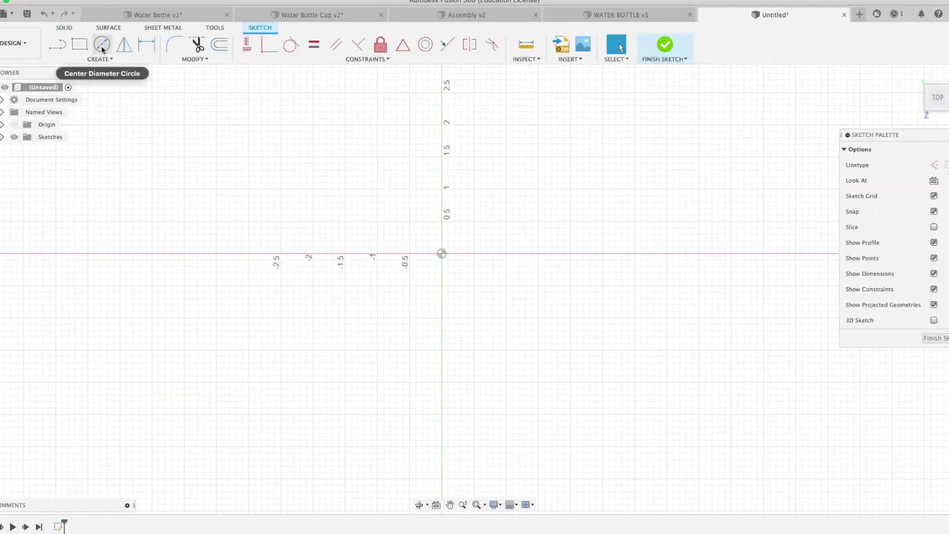
{"action": "left_click", "coordinate": [102, 44]}
{"action": "left_click", "coordinate": [442, 254]}
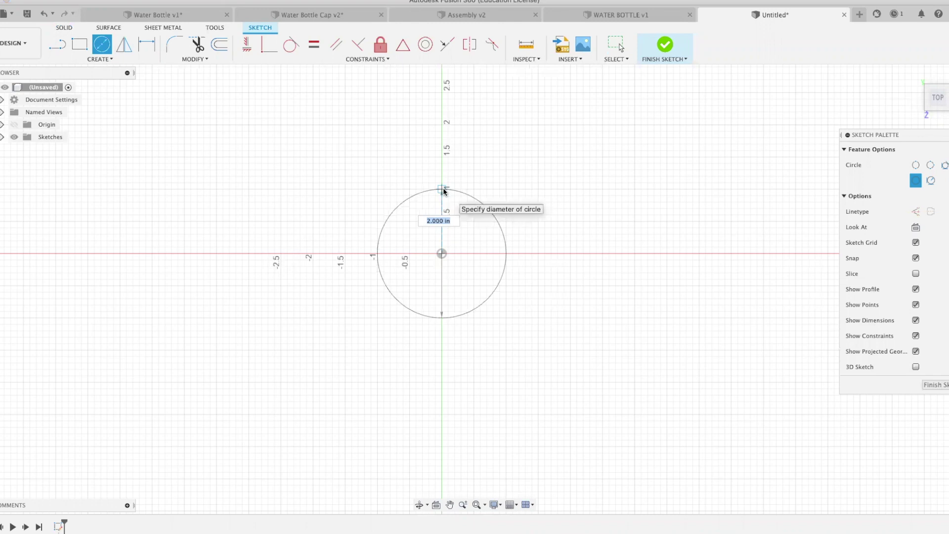
{"action": "type", "text": "1.6"}
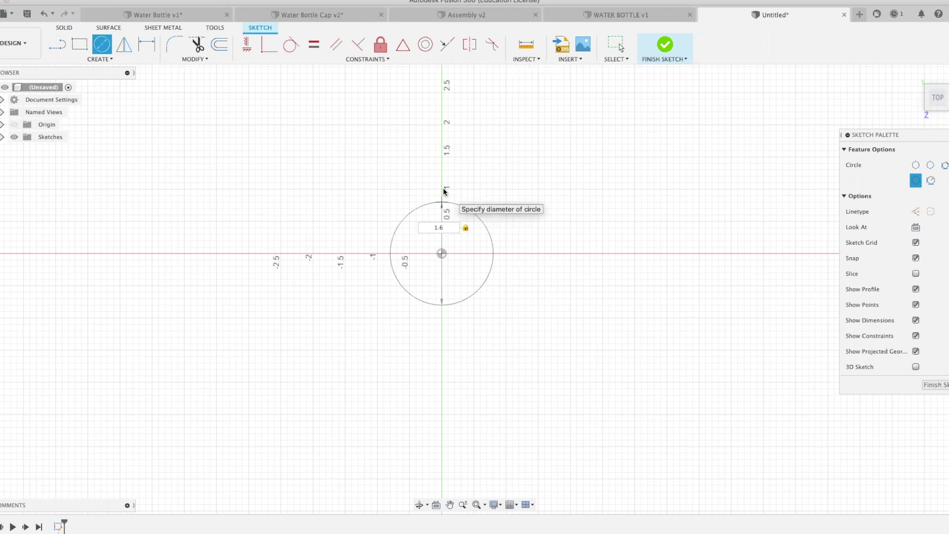
{"action": "key", "text": "Return"}
Extrude the circle profile 1 in upward as a new body
{"action": "left_click", "coordinate": [445, 223]}
{"action": "key", "text": "e"}
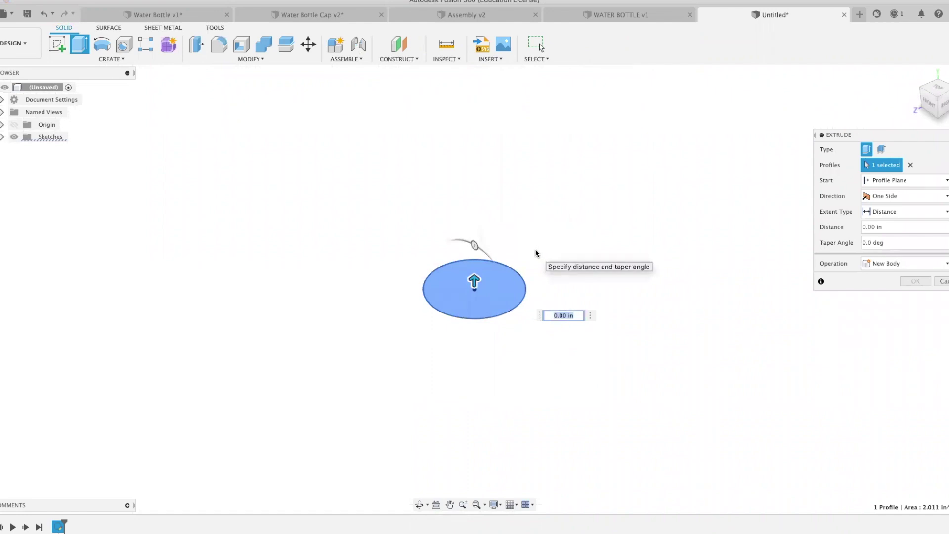
{"action": "type", "text": "1"}
{"action": "key", "text": "Return"}
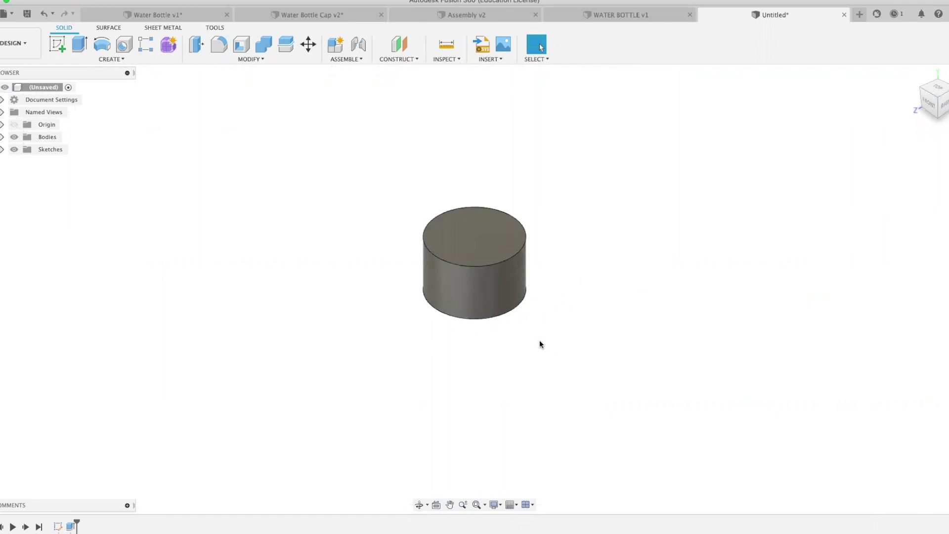
Create a sketch on the cylinder's bottom face with a single point at its centre
{"action": "middle_click_drag", "start_coordinate": [536, 332], "coordinate": [553, 250], "text": "shift"}
{"action": "left_click", "coordinate": [449, 225]}
{"action": "left_click", "coordinate": [57, 44]}
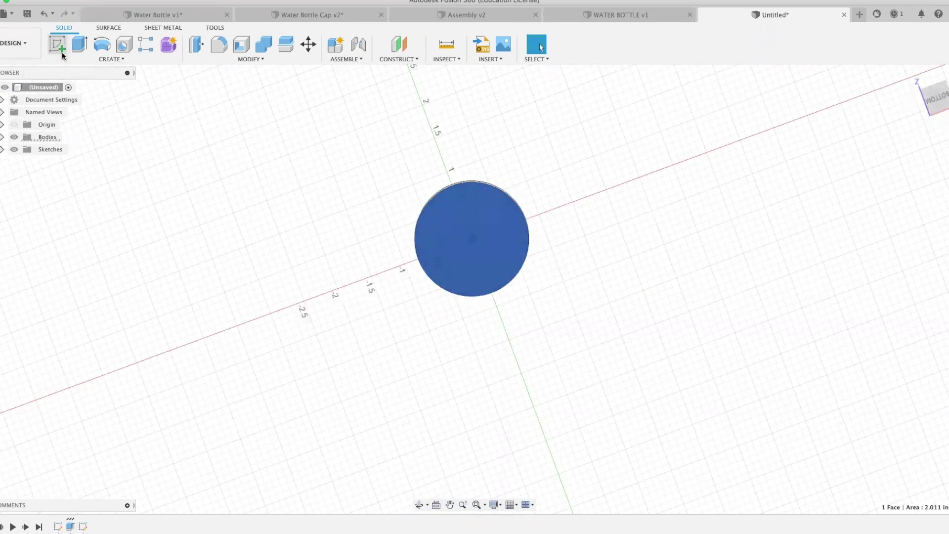
{"action": "left_click", "coordinate": [85, 60]}
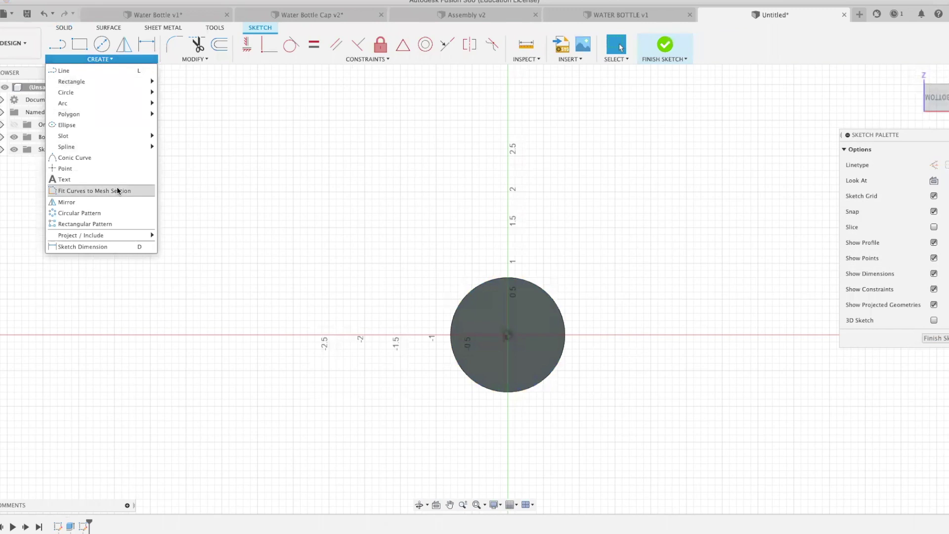
{"action": "left_click", "coordinate": [62, 169]}
{"action": "left_click", "coordinate": [509, 334]}
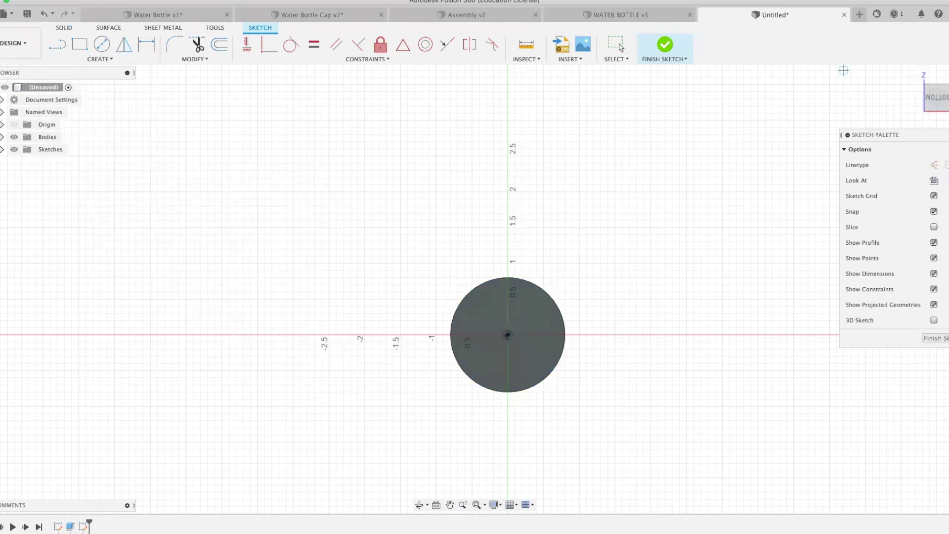
{"action": "left_click", "coordinate": [664, 45]}
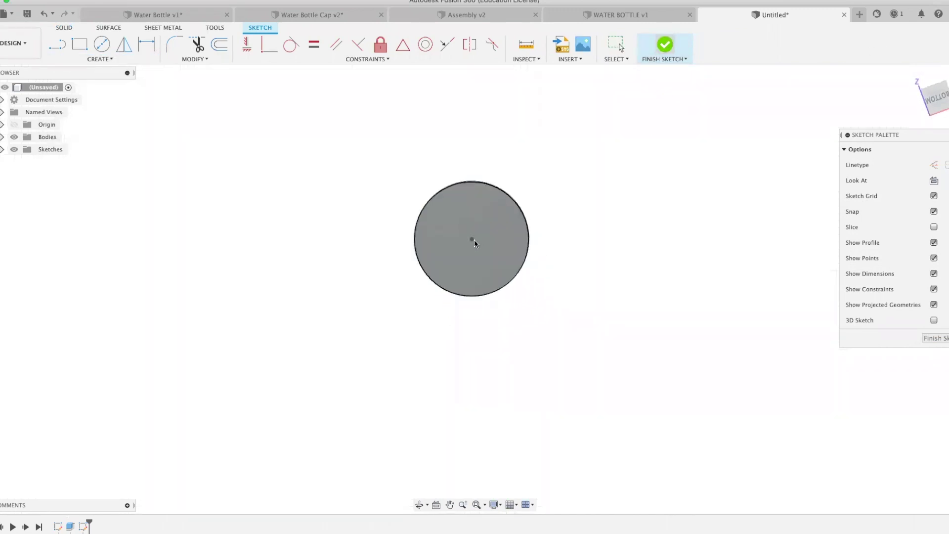
Cut a 0.50 in deep, right-hand tapped hole at the centre point with ANSI Unified thread, size 1.125 in, 1 1/8-7 UNC, class 1B
{"action": "left_click", "coordinate": [96, 60]}
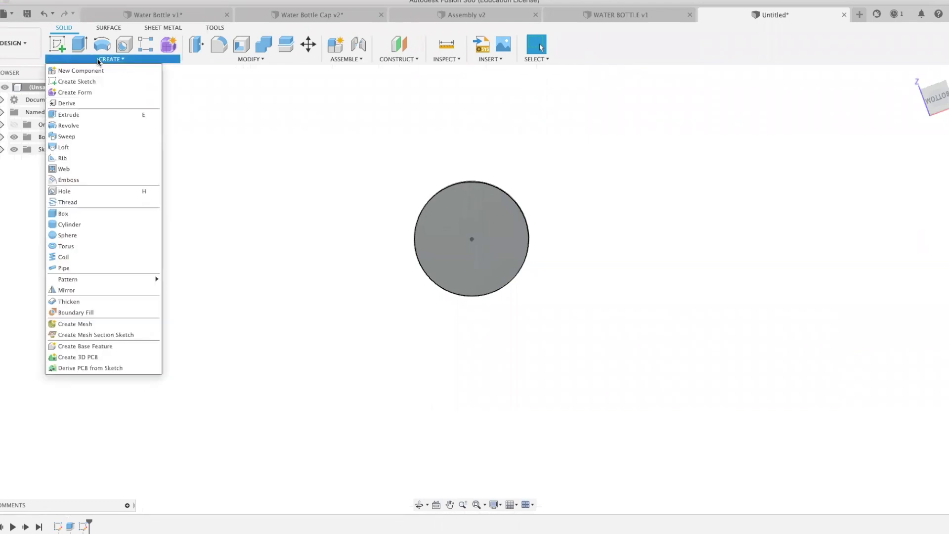
{"action": "left_click", "coordinate": [114, 195]}
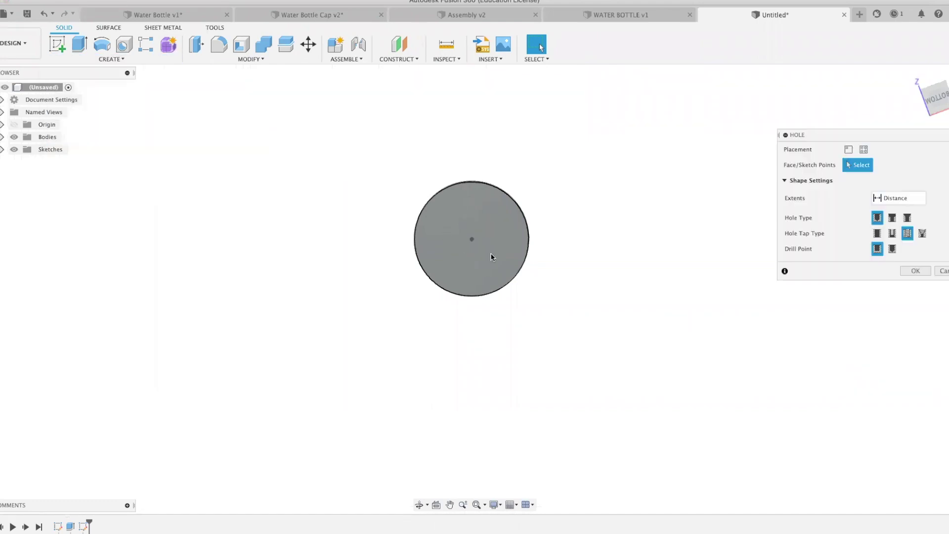
{"action": "left_click", "coordinate": [471, 240]}
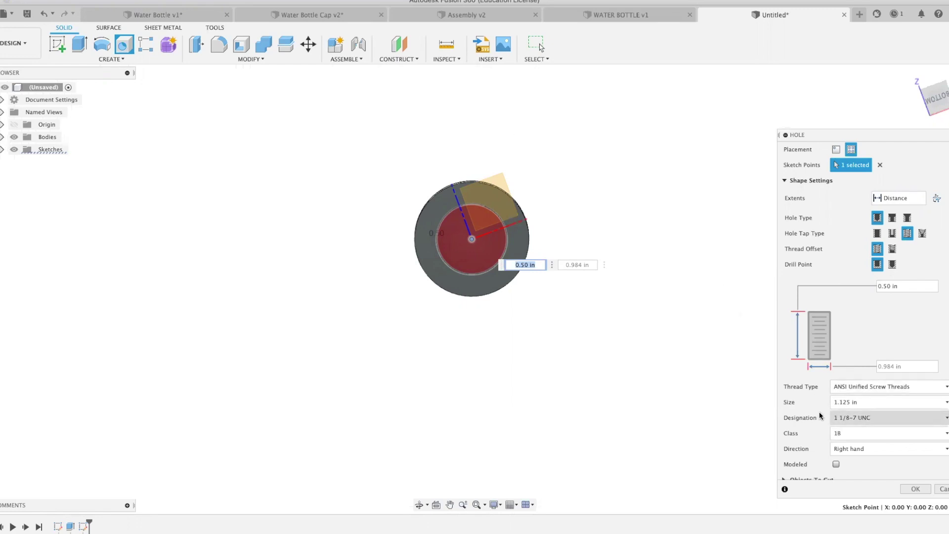
{"action": "left_click", "coordinate": [916, 489]}
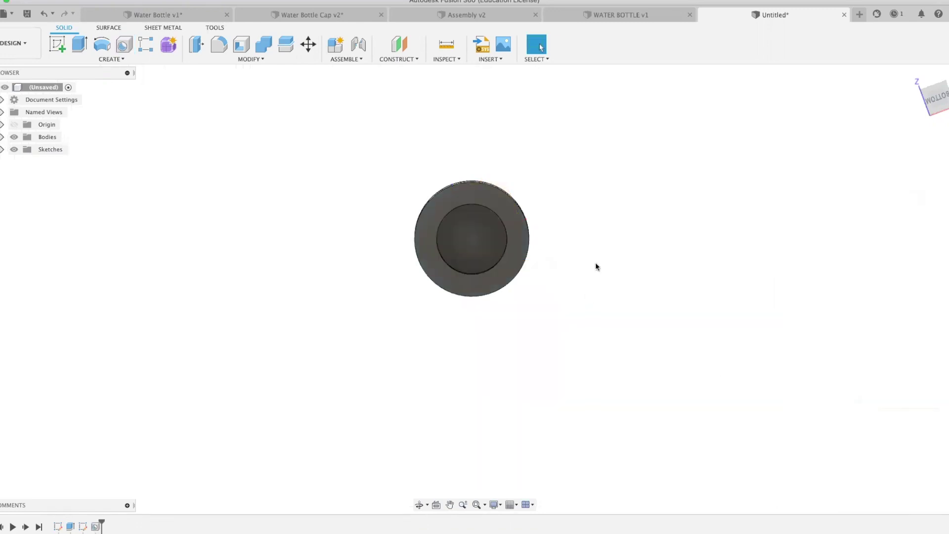
Fillet the circular edge of the cap's top face with a 0.25 in radius
{"action": "middle_click_drag", "start_coordinate": [590, 203], "coordinate": [601, 309], "text": "shift"}
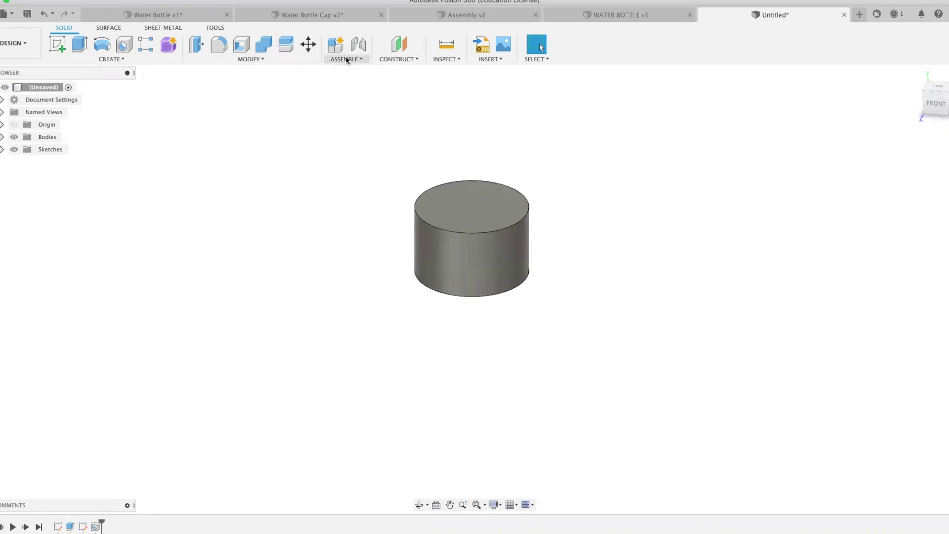
{"action": "left_click", "coordinate": [220, 45]}
{"action": "left_click", "coordinate": [476, 230]}
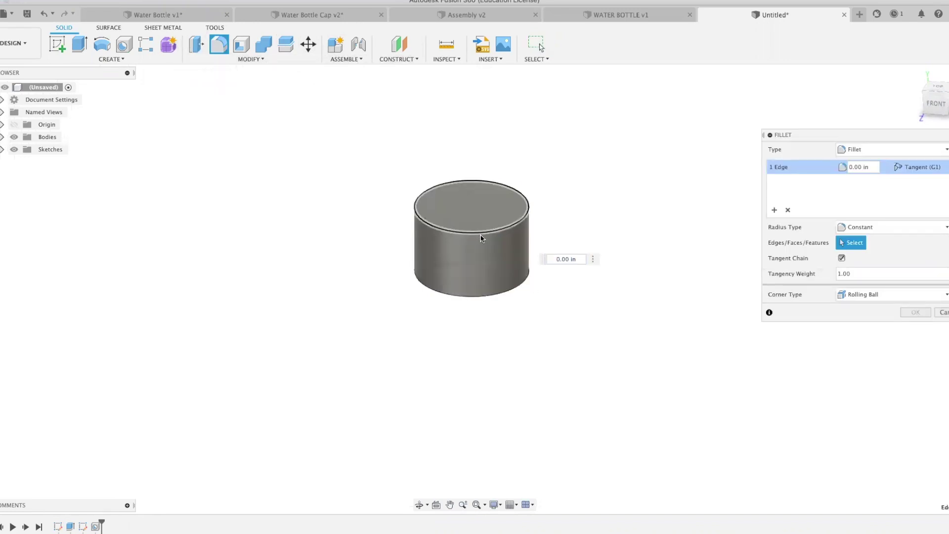
{"action": "left_click_drag", "start_coordinate": [478, 234], "coordinate": [478, 233]}
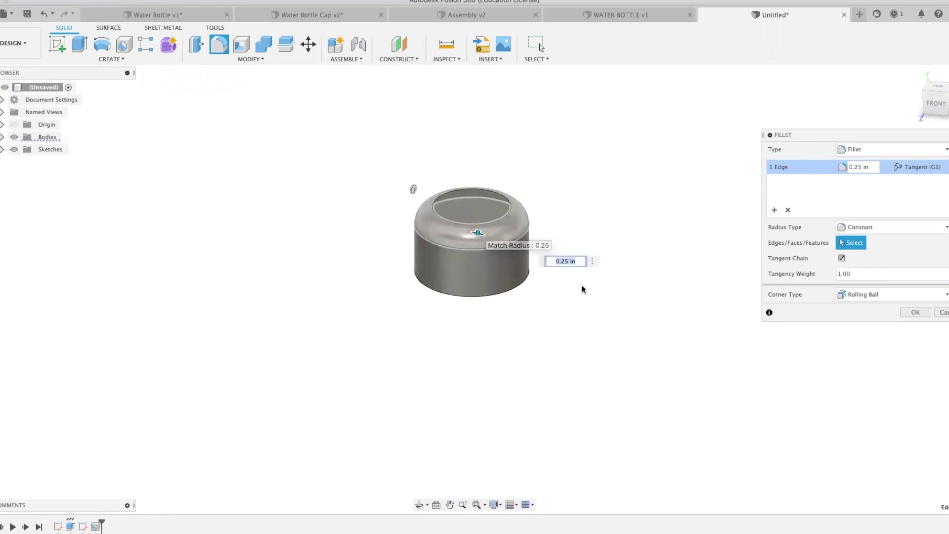
{"action": "left_click", "coordinate": [916, 311]}
Fillet the outer edge of the cap's bottom face with a 0.15 in radius
{"action": "left_click", "coordinate": [475, 295]}
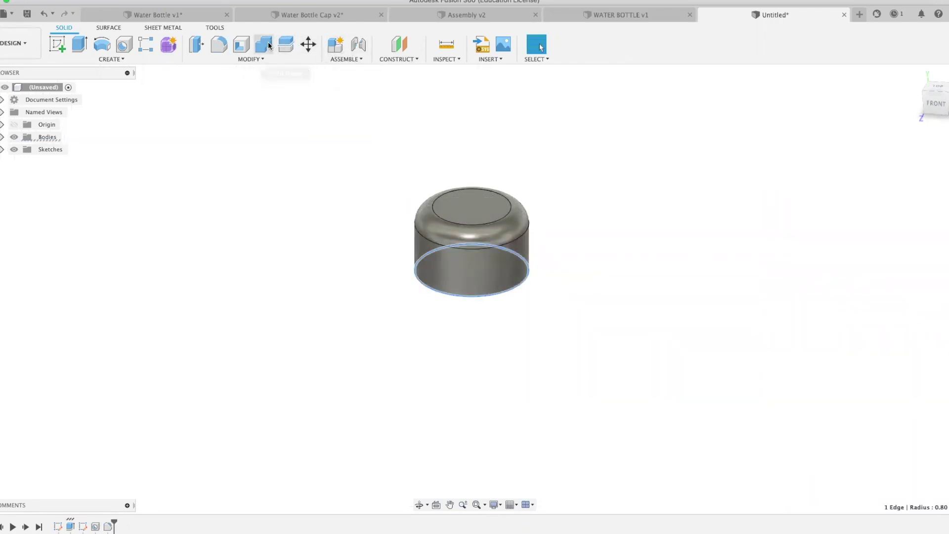
{"action": "left_click", "coordinate": [219, 46]}
{"action": "left_click_drag", "start_coordinate": [450, 307], "coordinate": [454, 302]}
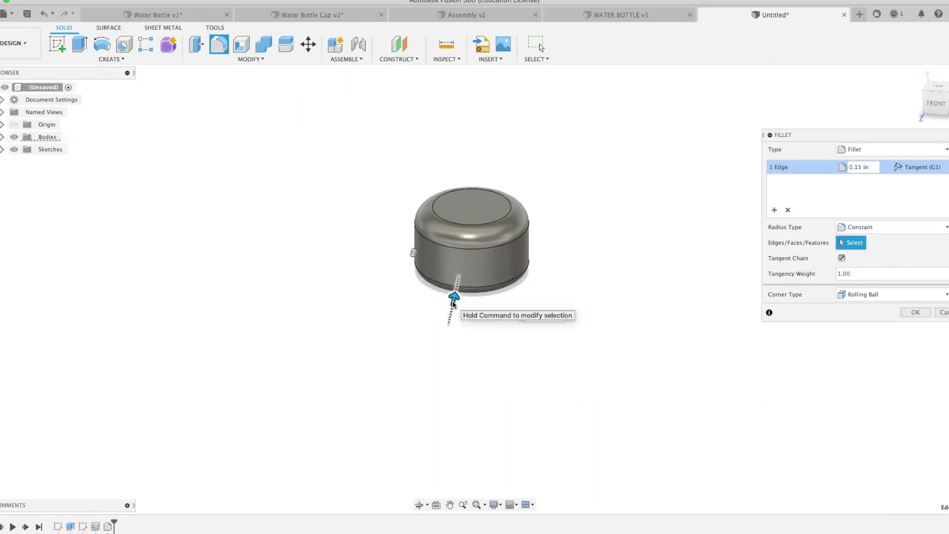
{"action": "middle_click_drag", "start_coordinate": [469, 320], "coordinate": [462, 296], "text": "shift"}
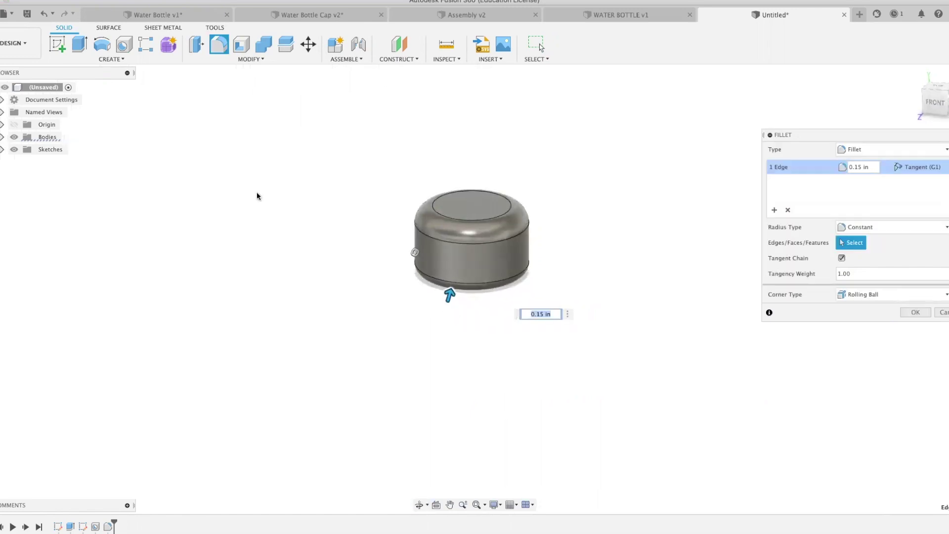
{"action": "left_click", "coordinate": [914, 312]}
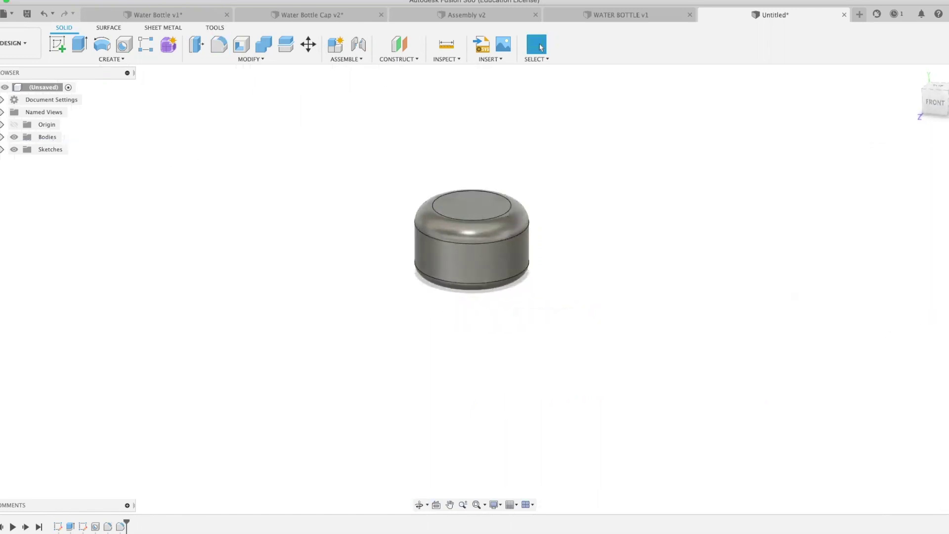
Assign the Aluminum physical material from the Metal category of the Fusion 360 Material Library to the cap body
{"action": "left_click", "coordinate": [2, 137]}
{"action": "right_click", "coordinate": [47, 149]}
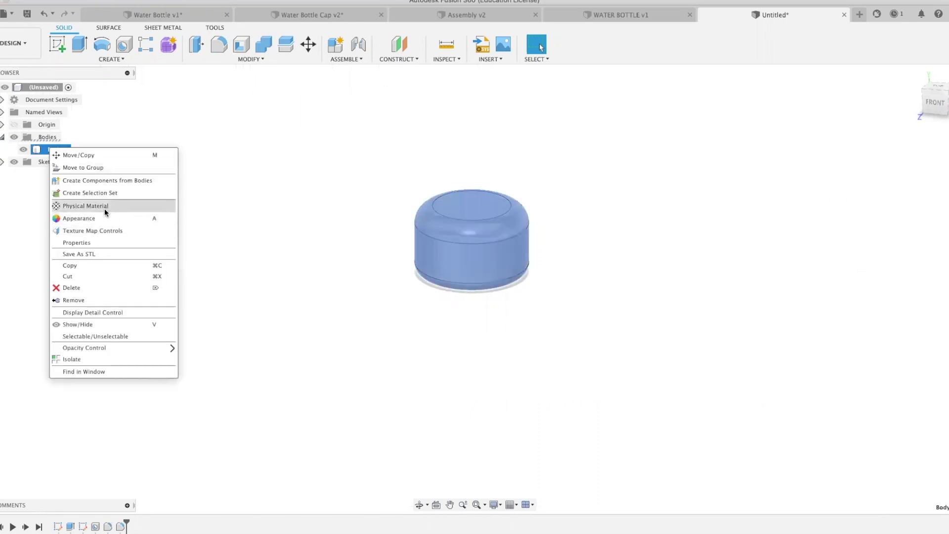
{"action": "left_click", "coordinate": [199, 201]}
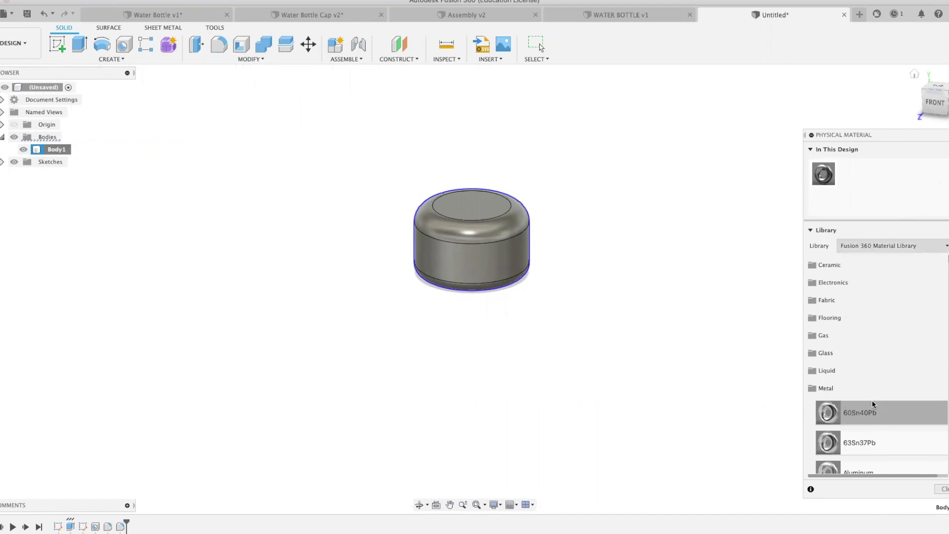
{"action": "scroll", "coordinate": [826, 398], "scroll_direction": "down", "scroll_amount": 5}
{"action": "left_click_drag", "start_coordinate": [835, 348], "coordinate": [478, 250]}
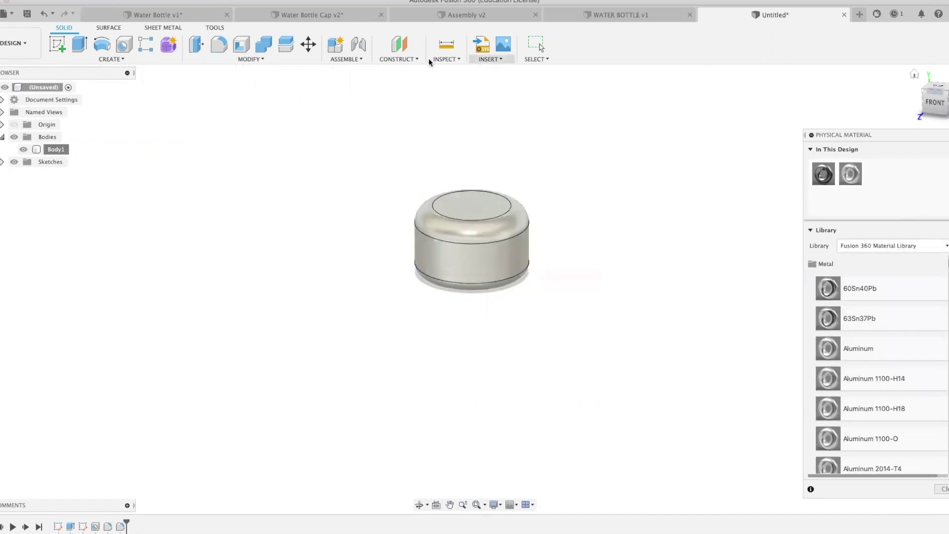
Save the cap design as WATER BOTTLE CAP in the Water Bottle folder
{"action": "left_click", "coordinate": [27, 14]}
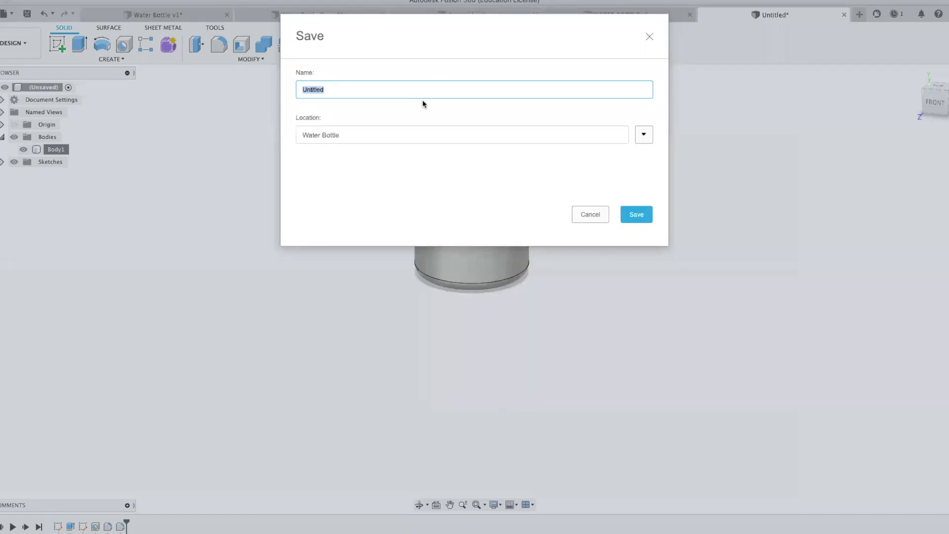
{"action": "type", "text": "WATER BOTTLE CAP"}
{"action": "key", "text": "Return"}
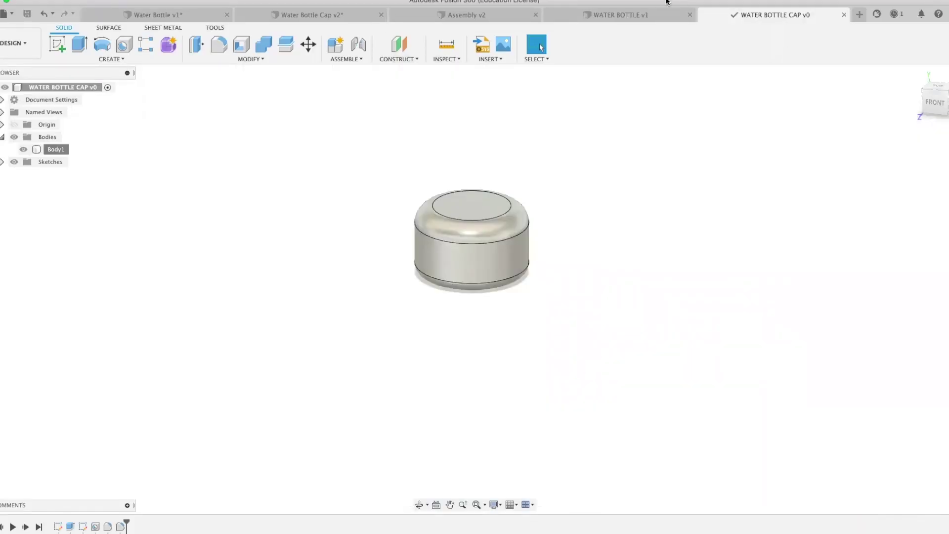
Create a new empty design and save it as WATER BOTTLE ASSEMBLY in the Water Bottle folder
{"action": "left_click", "coordinate": [860, 15]}
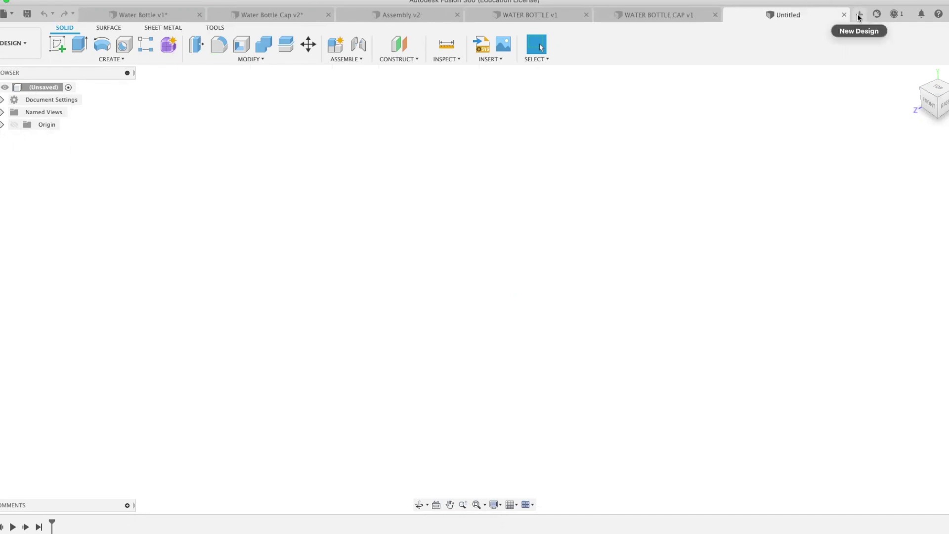
{"action": "left_click", "coordinate": [26, 13]}
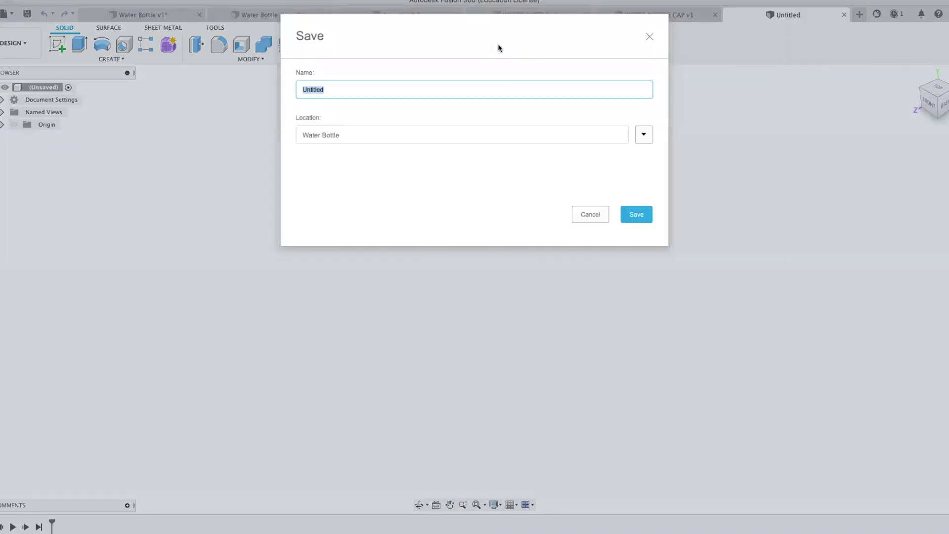
{"action": "type", "text": "WATER BOTTLE S"}
{"action": "key", "text": "BackSpace"}
{"action": "type", "text": "ASSEMBLY"}
{"action": "key", "text": "Return"}
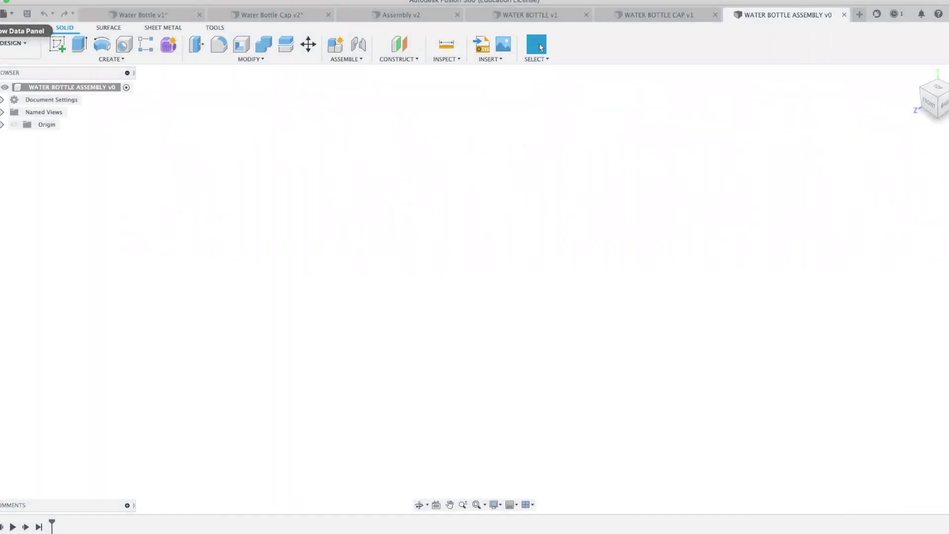
Insert the blue WATER BOTTLE design into the assembly at its default position
{"action": "left_click", "coordinate": [1, 13]}
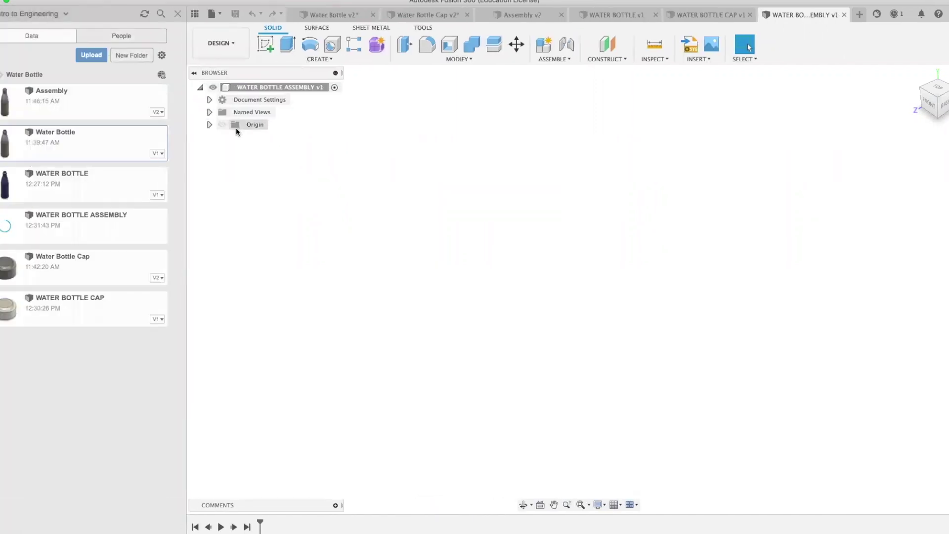
{"action": "left_click", "coordinate": [54, 184]}
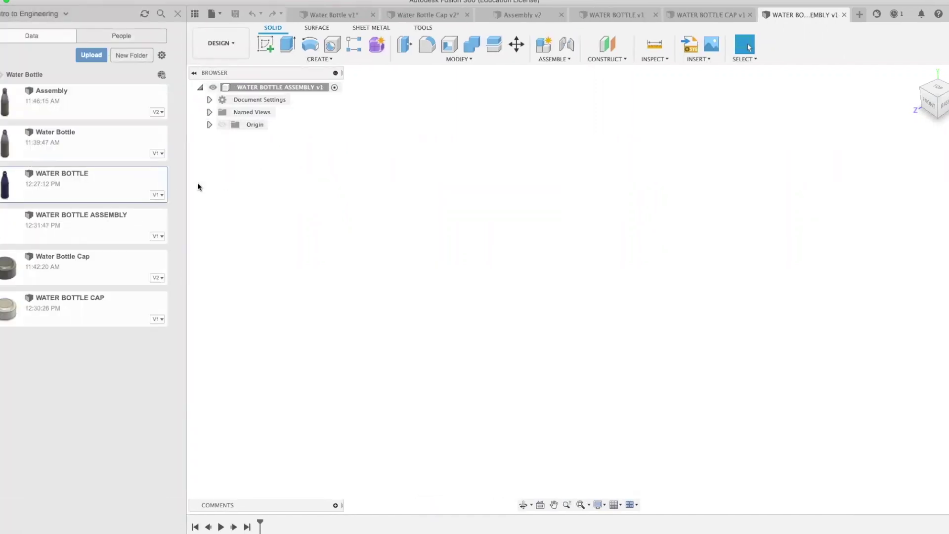
{"action": "right_click", "coordinate": [102, 184]}
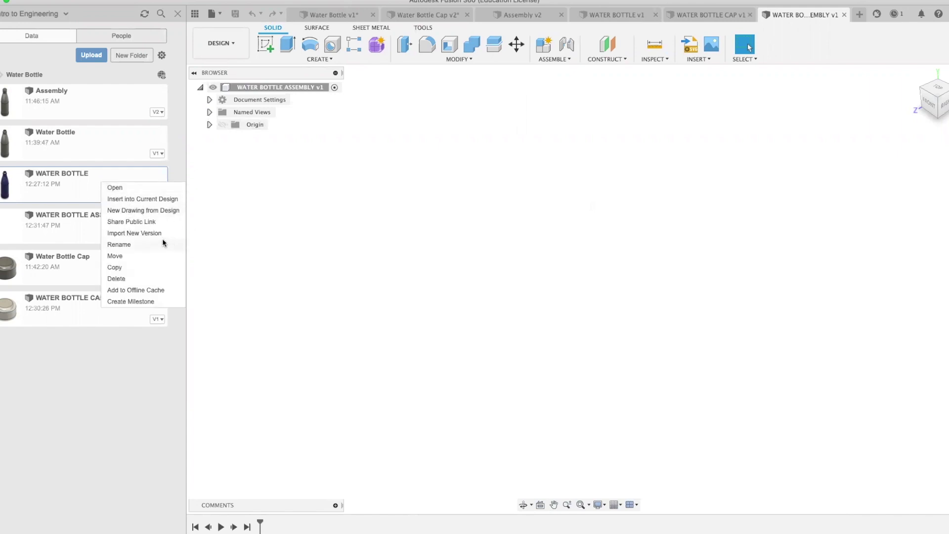
{"action": "left_click", "coordinate": [133, 199]}
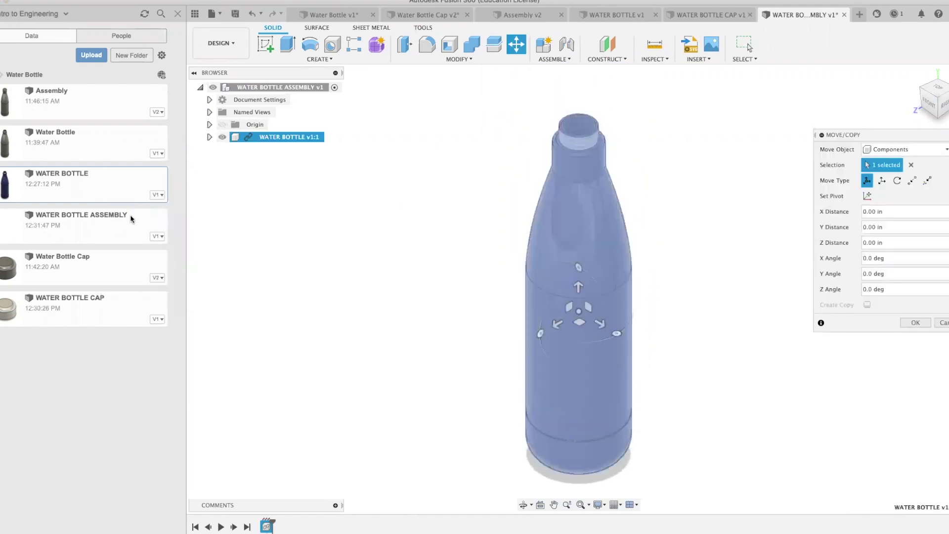
{"action": "left_click", "coordinate": [909, 323]}
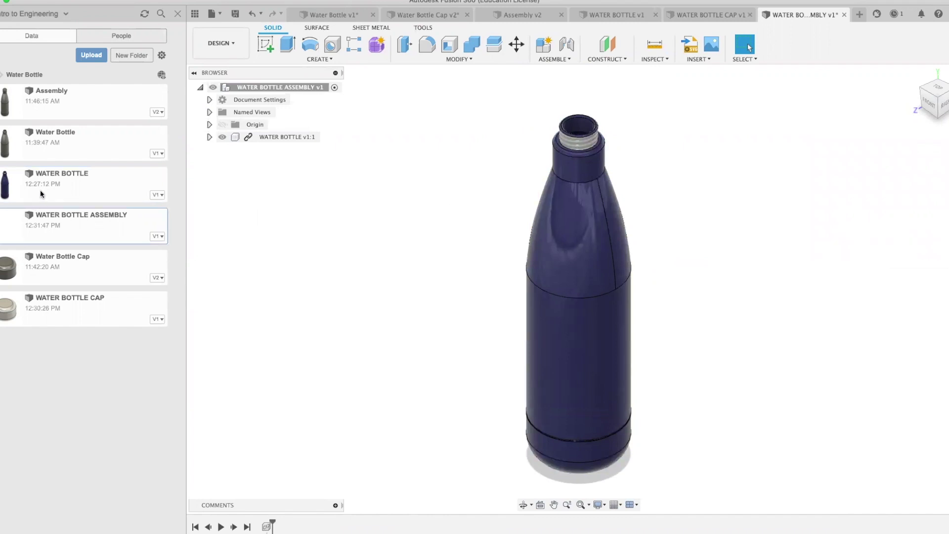
Insert the WATER BOTTLE CAP design into the assembly, moving it sideways clear of the bottle and 13 in upward
{"action": "right_click", "coordinate": [81, 225]}
{"action": "left_click", "coordinate": [72, 233]}
{"action": "right_click", "coordinate": [98, 305]}
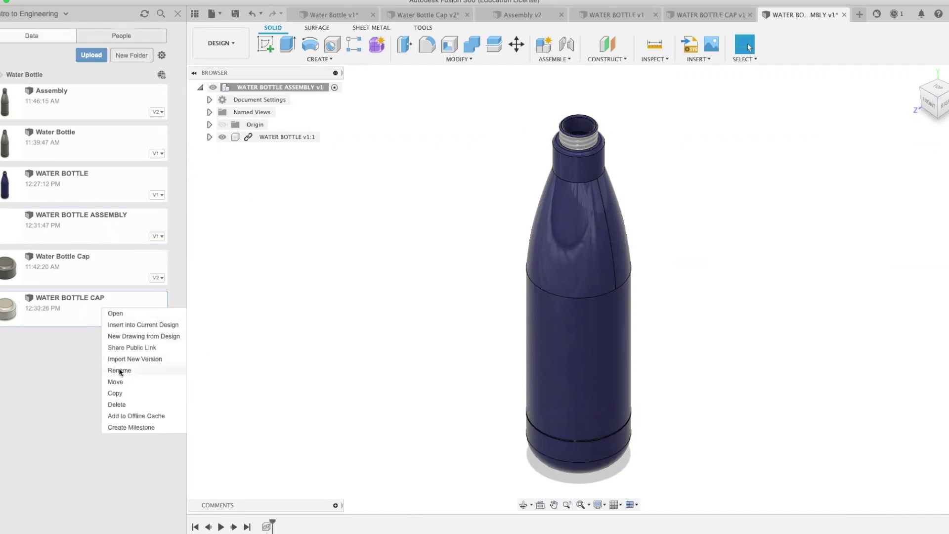
{"action": "left_click", "coordinate": [122, 324]}
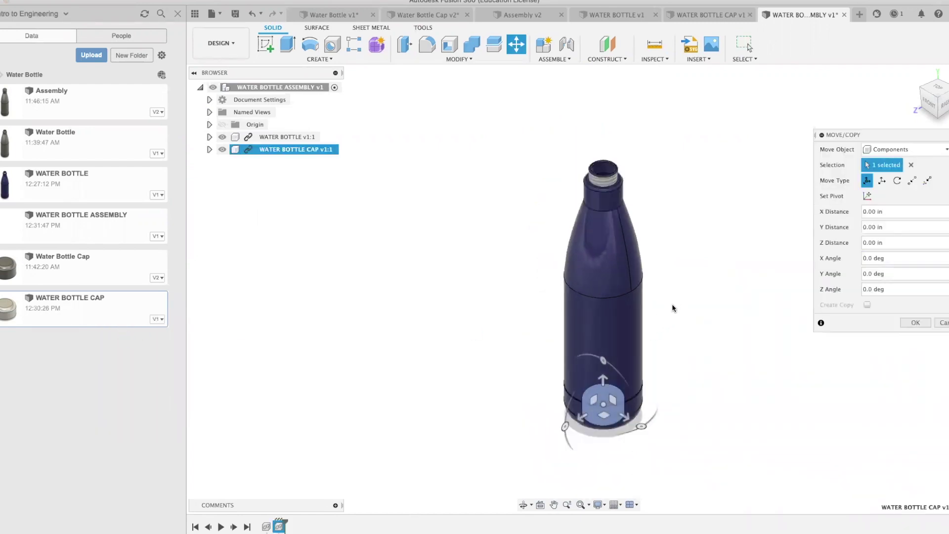
{"action": "left_click_drag", "start_coordinate": [582, 416], "coordinate": [441, 377]}
{"action": "left_click_drag", "start_coordinate": [510, 427], "coordinate": [484, 150]}
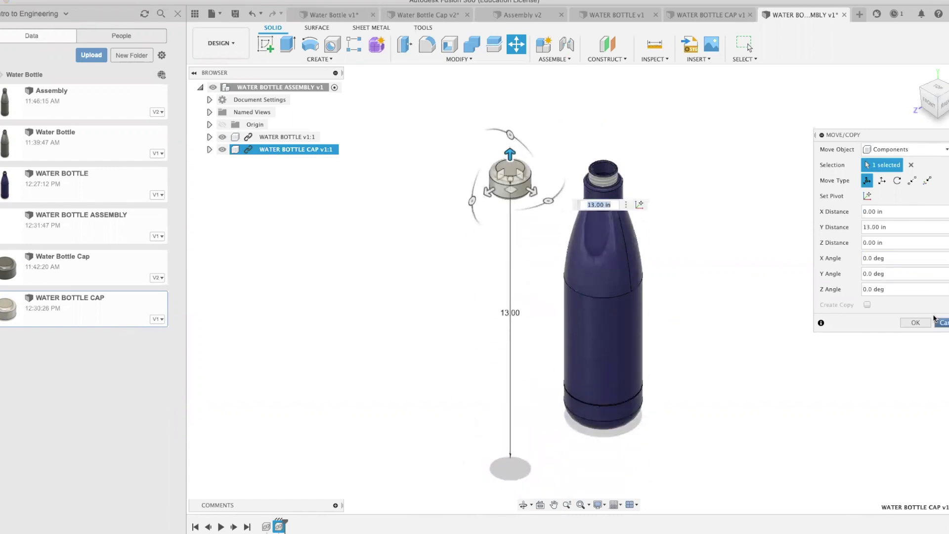
{"action": "left_click", "coordinate": [916, 322]}
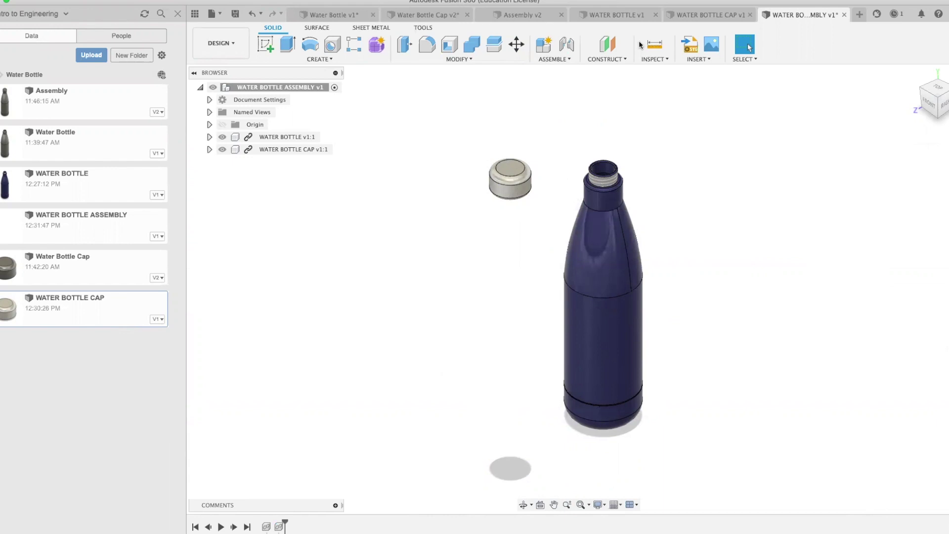
Start a joint that snaps the inner end of the cap's threaded hole to the circular rim of the bottle's mouth
{"action": "left_click", "coordinate": [567, 46]}
{"action": "middle_click_drag", "start_coordinate": [508, 259], "coordinate": [487, 174], "text": "shift"}
{"action": "scroll", "coordinate": [487, 174], "scroll_direction": "up", "scroll_amount": 5}
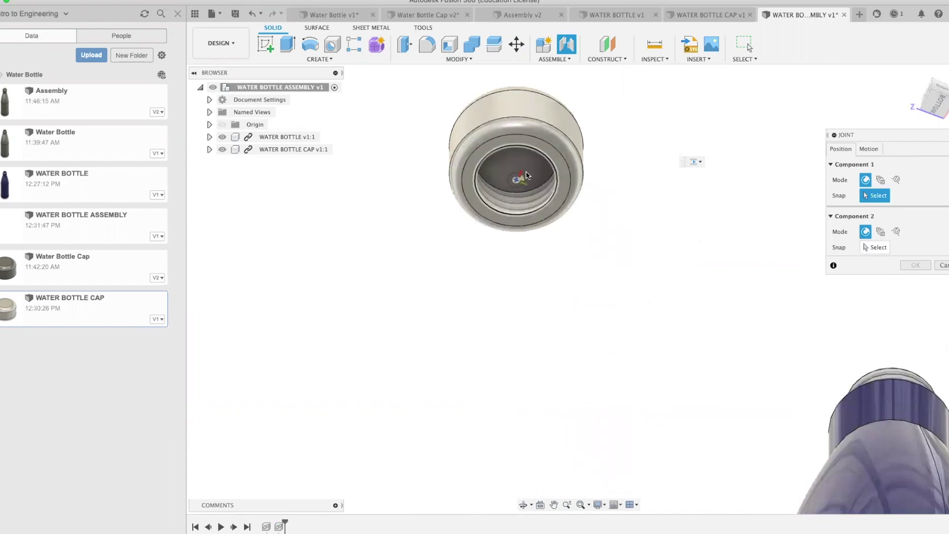
{"action": "left_click", "coordinate": [516, 159]}
{"action": "middle_click_drag", "start_coordinate": [681, 179], "coordinate": [728, 299], "text": "shift"}
{"action": "scroll", "coordinate": [699, 249], "scroll_direction": "down", "scroll_amount": 5}
{"action": "middle_click_drag", "start_coordinate": [730, 199], "coordinate": [739, 316]}
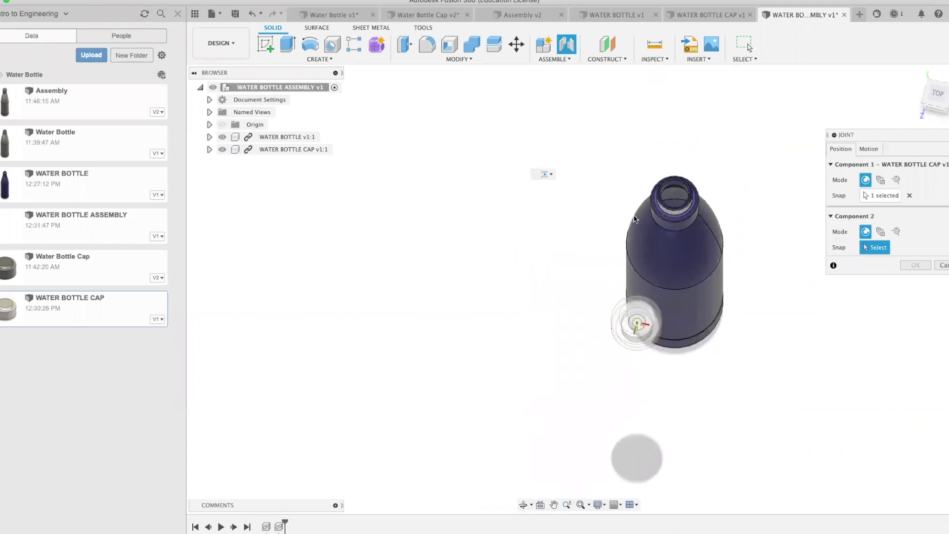
{"action": "scroll", "coordinate": [645, 208], "scroll_direction": "up", "scroll_amount": 10}
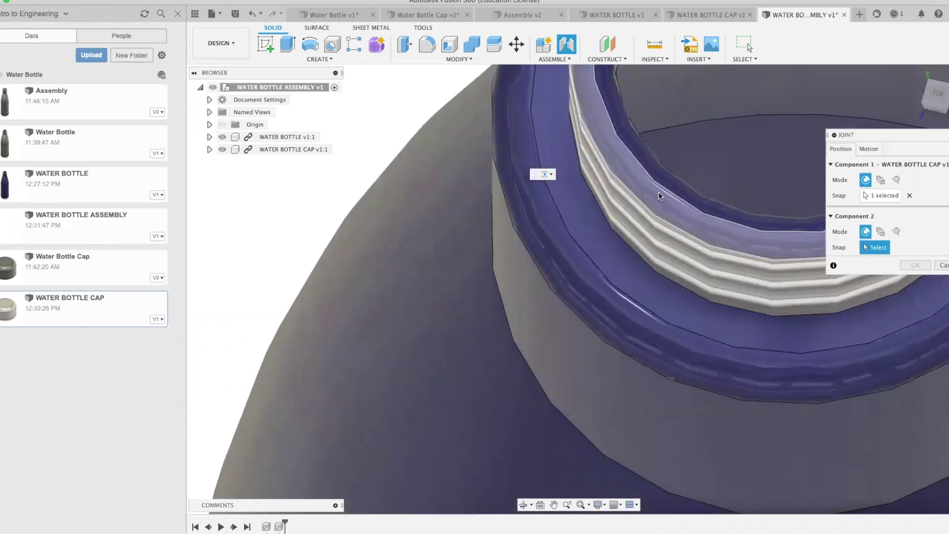
{"action": "left_click", "coordinate": [665, 193]}
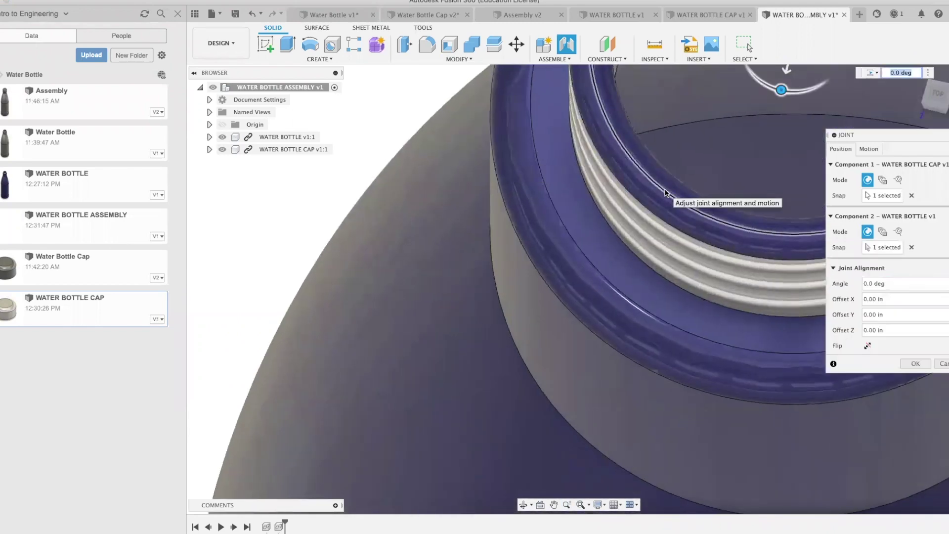
Set the motion type of the joint between cap and bottle to Rigid
{"action": "scroll", "coordinate": [672, 195], "scroll_direction": "down", "scroll_amount": 5}
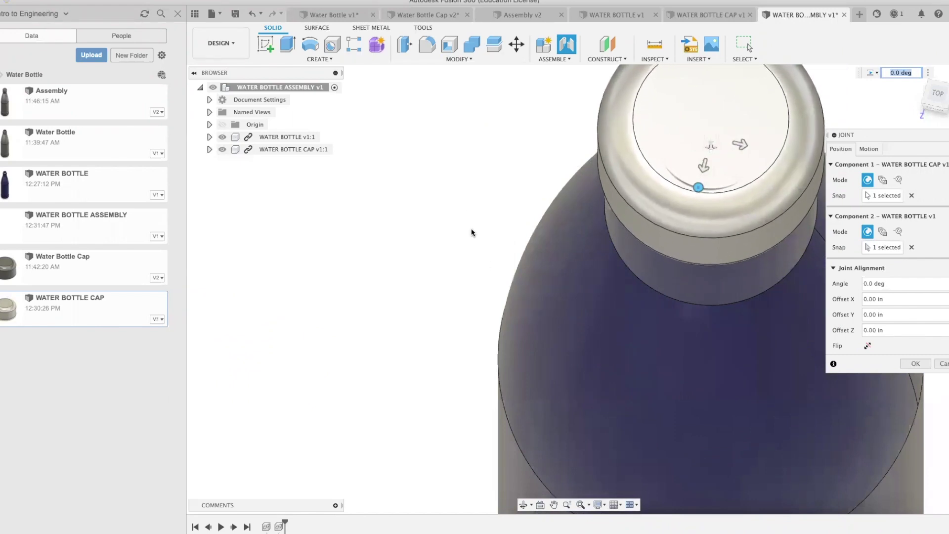
{"action": "middle_click_drag", "start_coordinate": [444, 237], "coordinate": [464, 201], "text": "shift"}
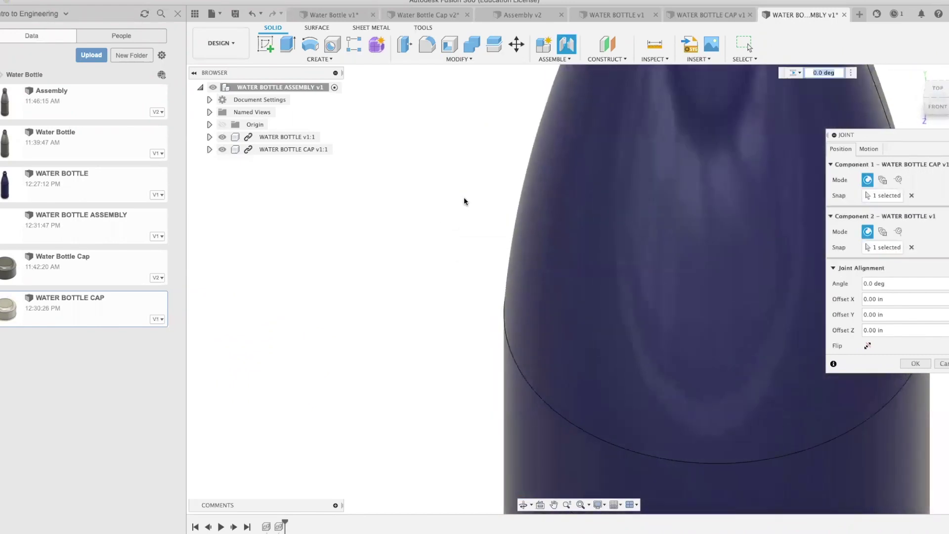
{"action": "scroll", "coordinate": [463, 201], "scroll_direction": "down", "scroll_amount": 5}
{"action": "middle_click_drag", "start_coordinate": [463, 126], "coordinate": [434, 237], "text": "shift"}
{"action": "middle_click_drag", "start_coordinate": [519, 206], "coordinate": [641, 214], "text": "shift"}
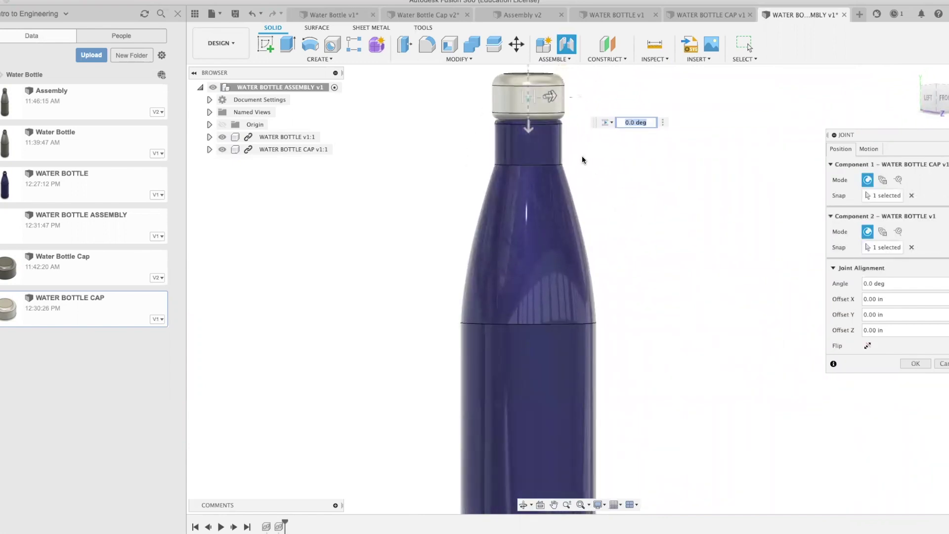
{"action": "scroll", "coordinate": [611, 238], "scroll_direction": "up", "scroll_amount": 5}
{"action": "scroll", "coordinate": [610, 238], "scroll_direction": "up", "scroll_amount": 3}
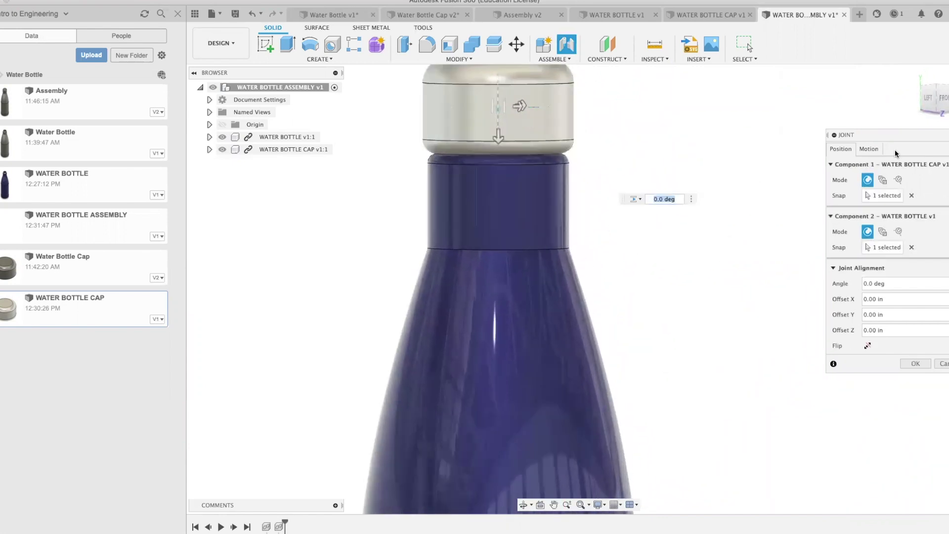
{"action": "left_click", "coordinate": [876, 151]}
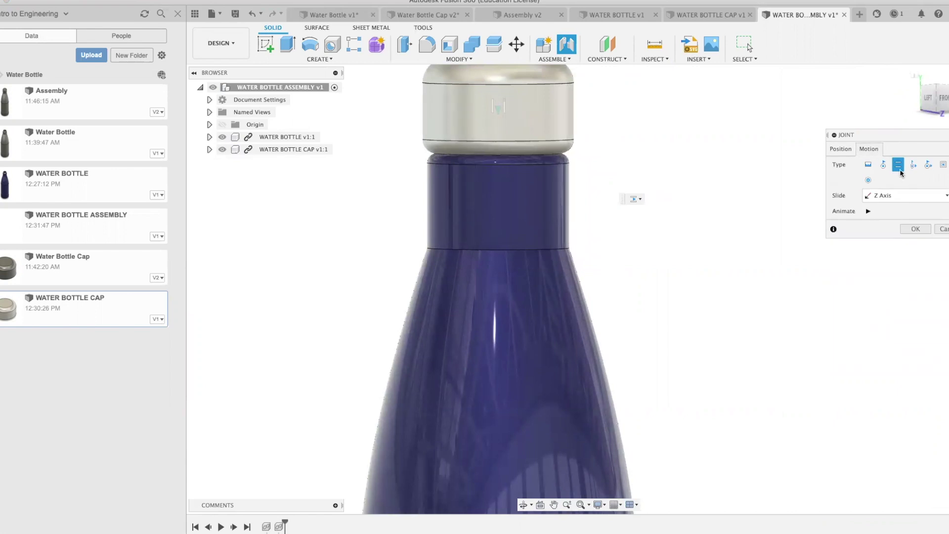
{"action": "left_click", "coordinate": [868, 164]}
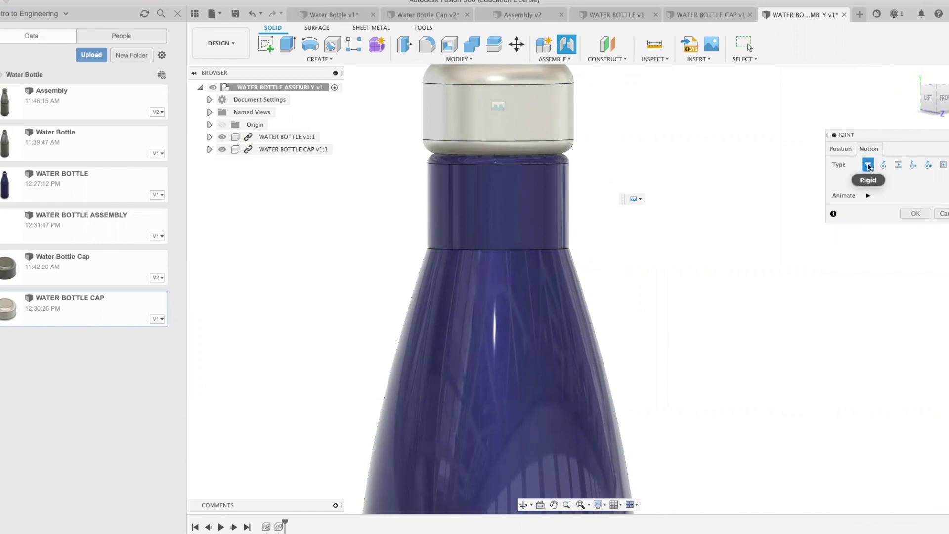
Change the cap joint's motion type to Cylindrical about the Z axis and animate the motion
{"action": "scroll", "coordinate": [638, 111], "scroll_direction": "down", "scroll_amount": 3}
{"action": "middle_click_drag", "start_coordinate": [638, 112], "coordinate": [707, 210]}
{"action": "scroll", "coordinate": [711, 211], "scroll_direction": "up", "scroll_amount": 2}
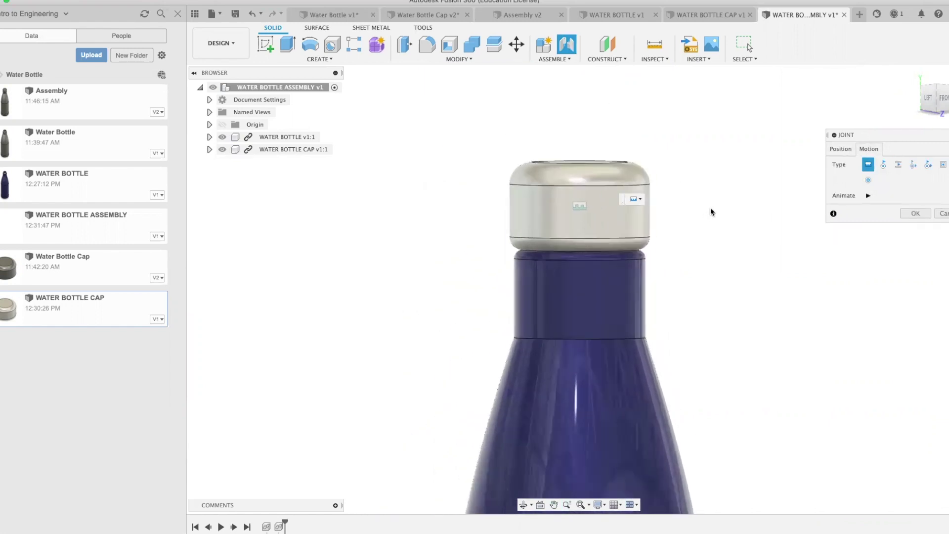
{"action": "left_click", "coordinate": [881, 165]}
{"action": "left_click", "coordinate": [896, 165]}
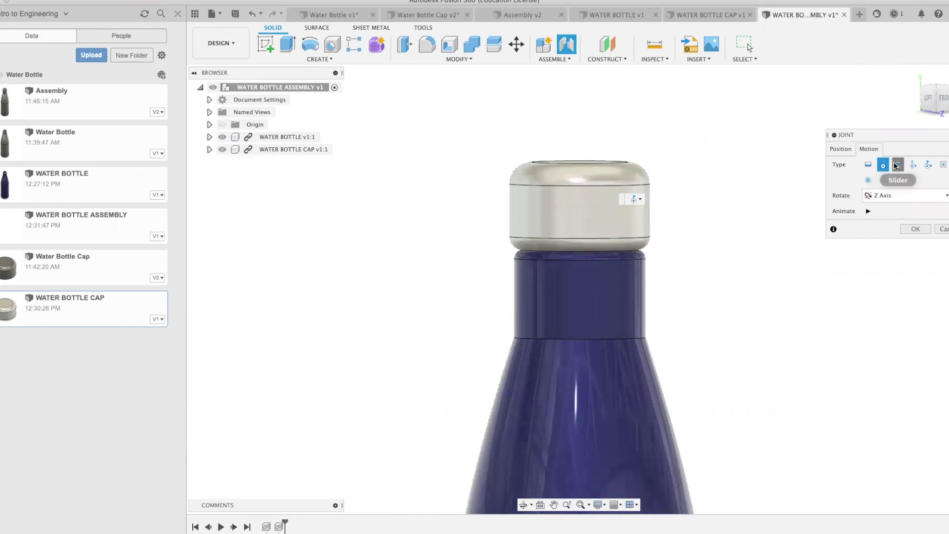
{"action": "left_click", "coordinate": [912, 165]}
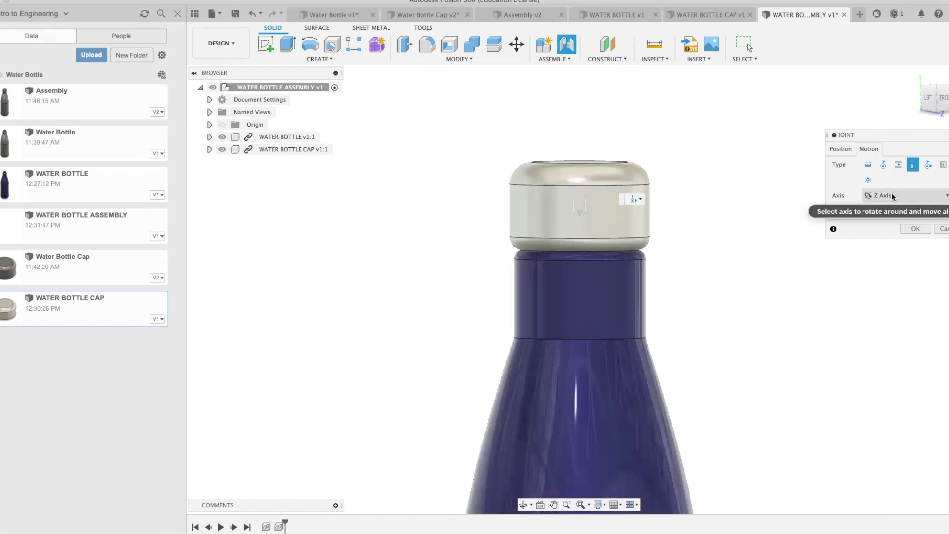
{"action": "left_click", "coordinate": [868, 211]}
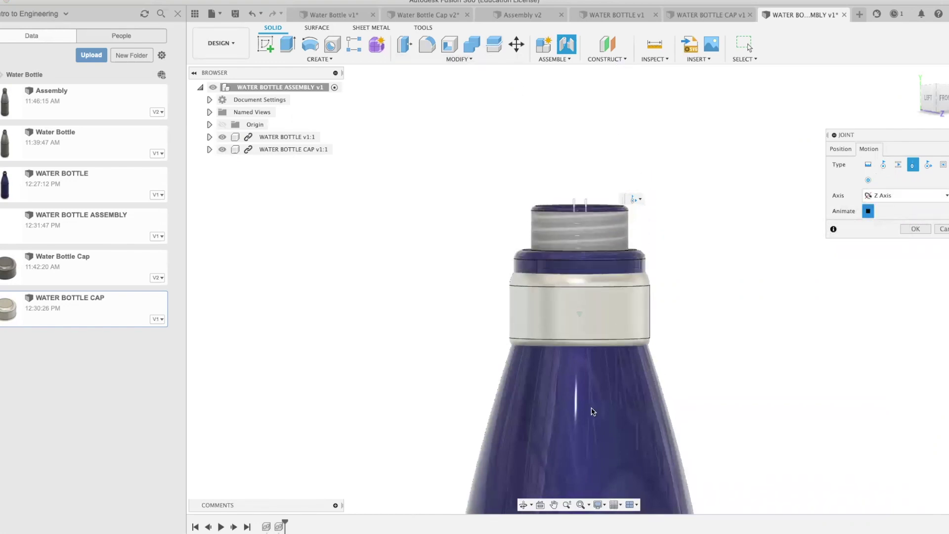
Switch the cylindrical joint to a custom axis picked at the bottle's mouth and finish the joint
{"action": "left_click", "coordinate": [886, 197]}
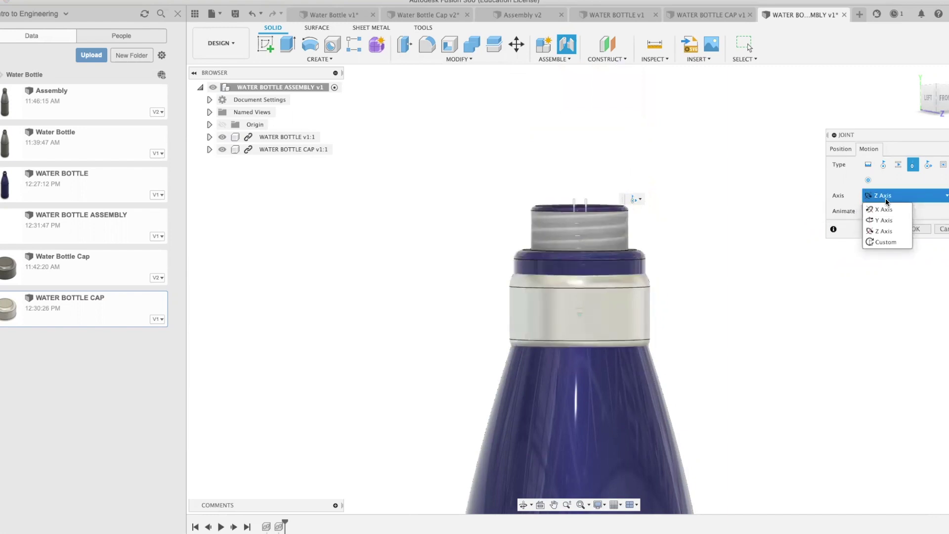
{"action": "left_click", "coordinate": [884, 239]}
{"action": "left_click", "coordinate": [541, 199]}
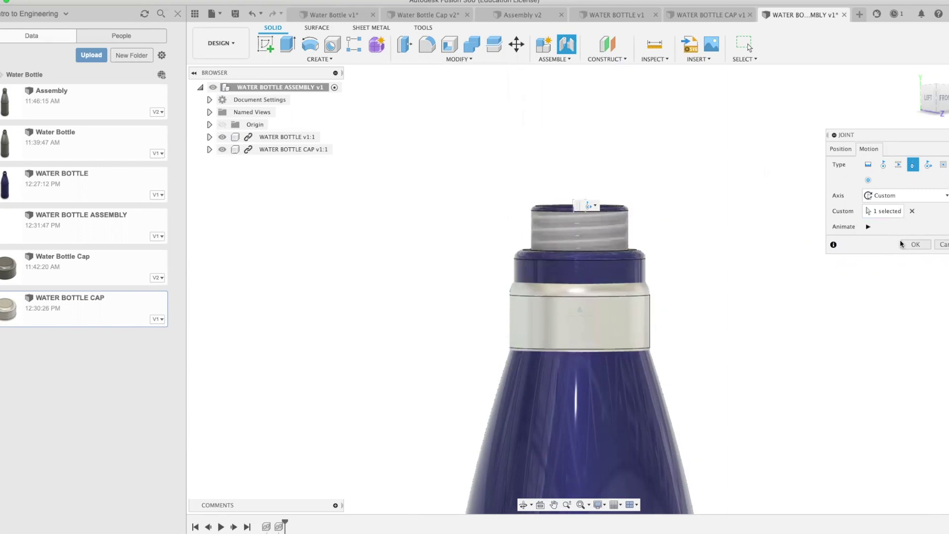
{"action": "key", "text": "Return"}
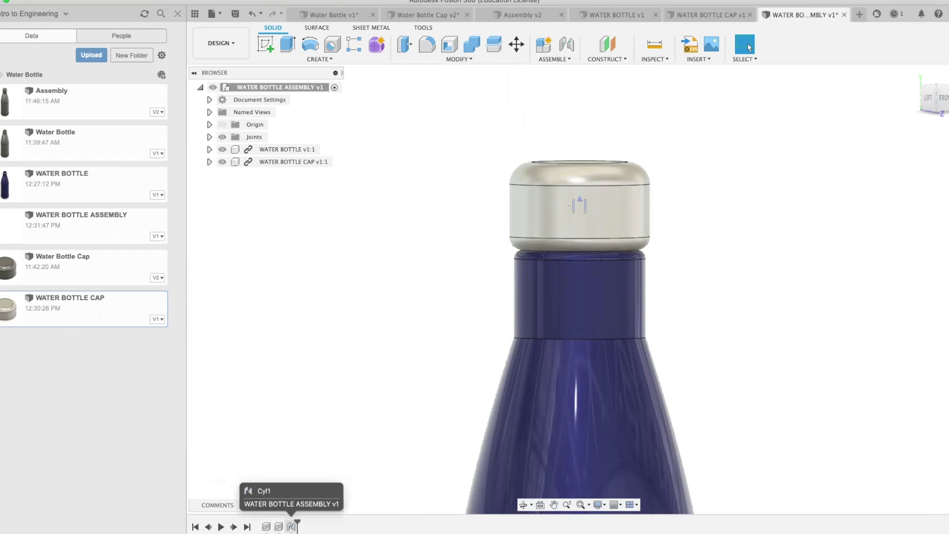
Enable minimum and maximum rotation limits of 0 deg on the cylindrical joint and apply them
{"action": "right_click", "coordinate": [291, 527]}
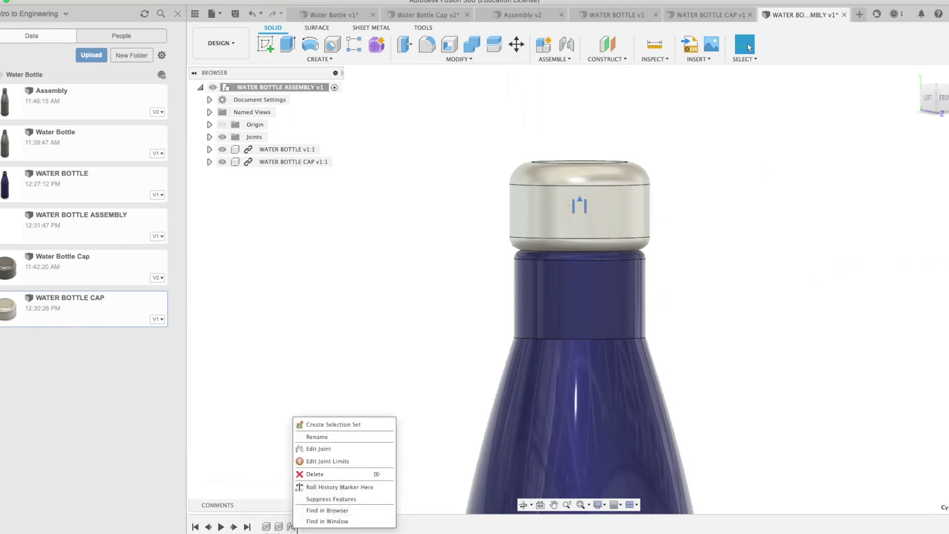
{"action": "left_click", "coordinate": [322, 461]}
{"action": "left_click", "coordinate": [859, 165]}
{"action": "left_click", "coordinate": [859, 196]}
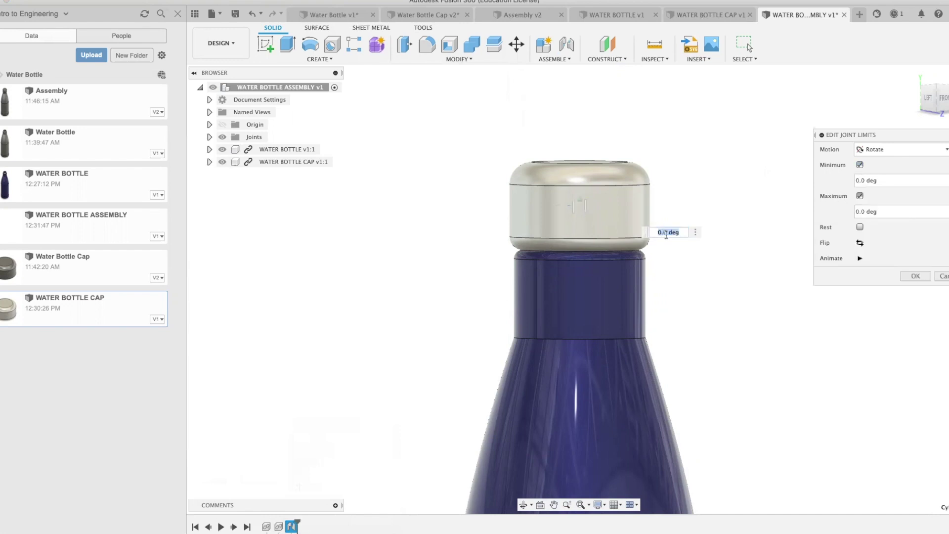
{"action": "key", "text": "Return"}
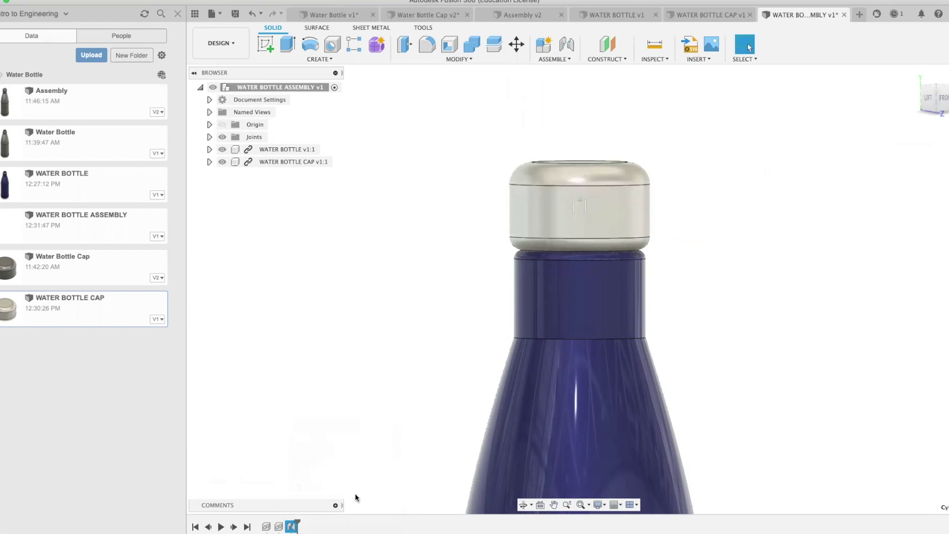
Examine the cap's movement by animating the cylindrical joint from its motion settings
{"action": "right_click", "coordinate": [292, 526]}
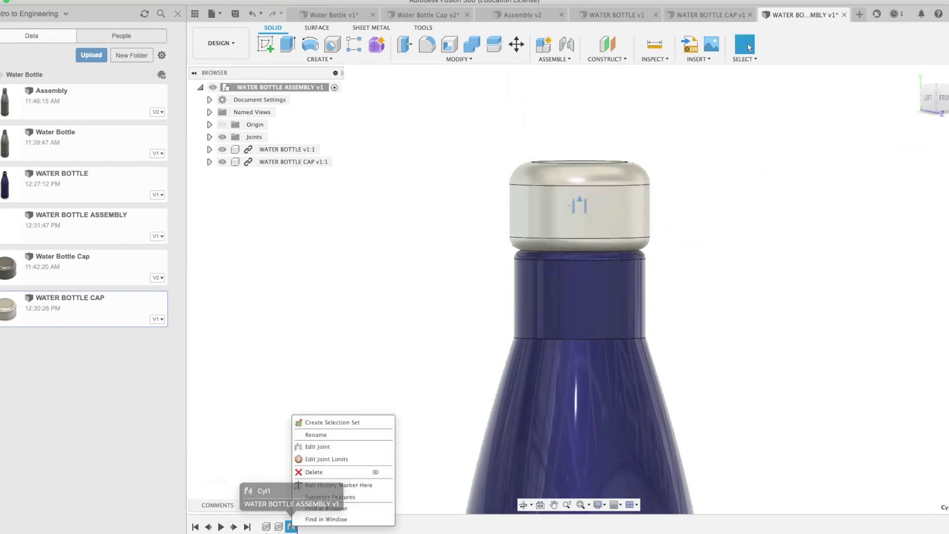
{"action": "left_click", "coordinate": [319, 448]}
{"action": "left_click", "coordinate": [868, 149]}
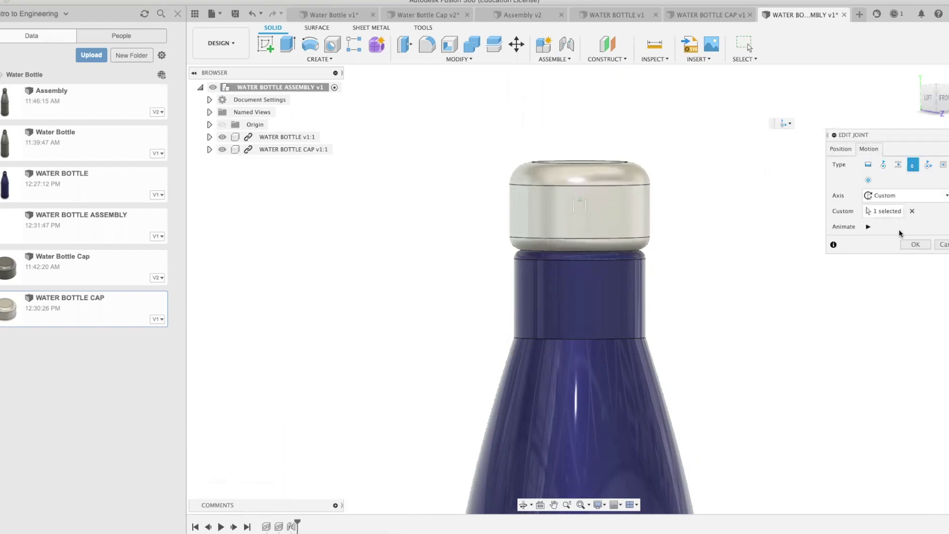
{"action": "left_click", "coordinate": [868, 226]}
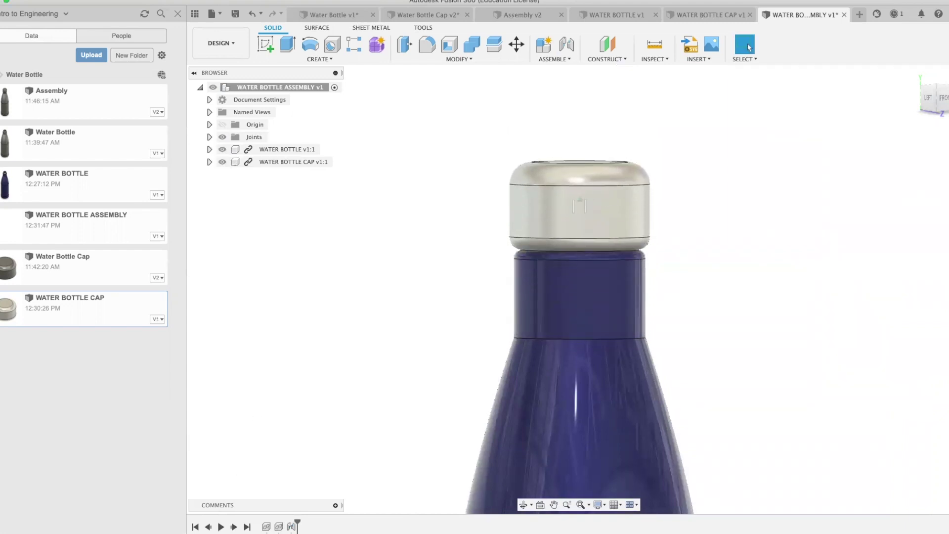
Reopen the cylindrical joint's limits and disable both the minimum and maximum rotation limits
{"action": "right_click", "coordinate": [292, 526]}
{"action": "left_click", "coordinate": [314, 458]}
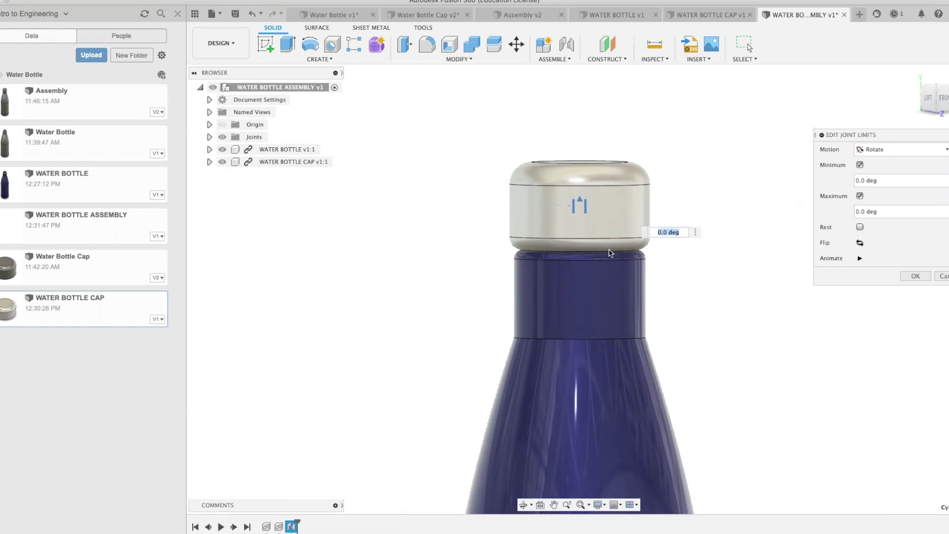
{"action": "scroll", "coordinate": [609, 254], "scroll_direction": "up", "scroll_amount": 5}
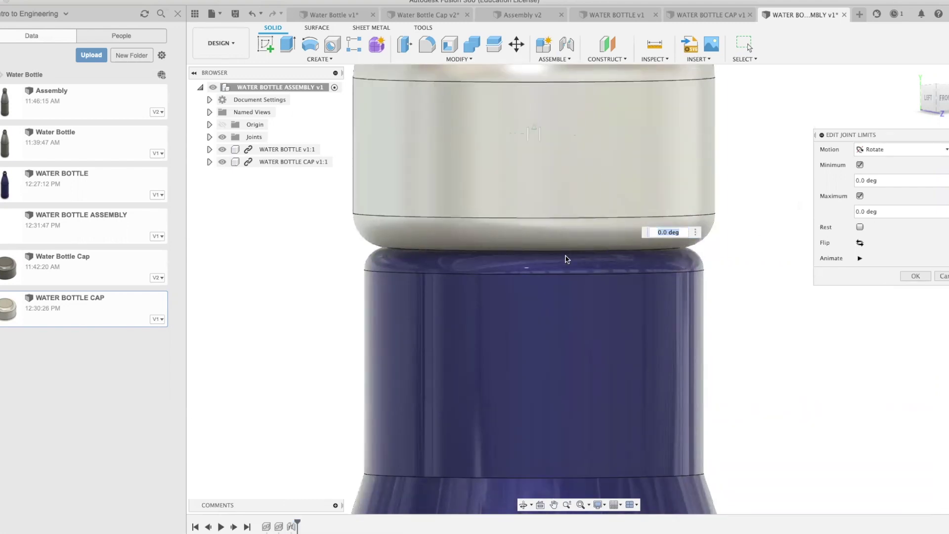
{"action": "left_click", "coordinate": [859, 212]}
{"action": "left_click", "coordinate": [862, 196]}
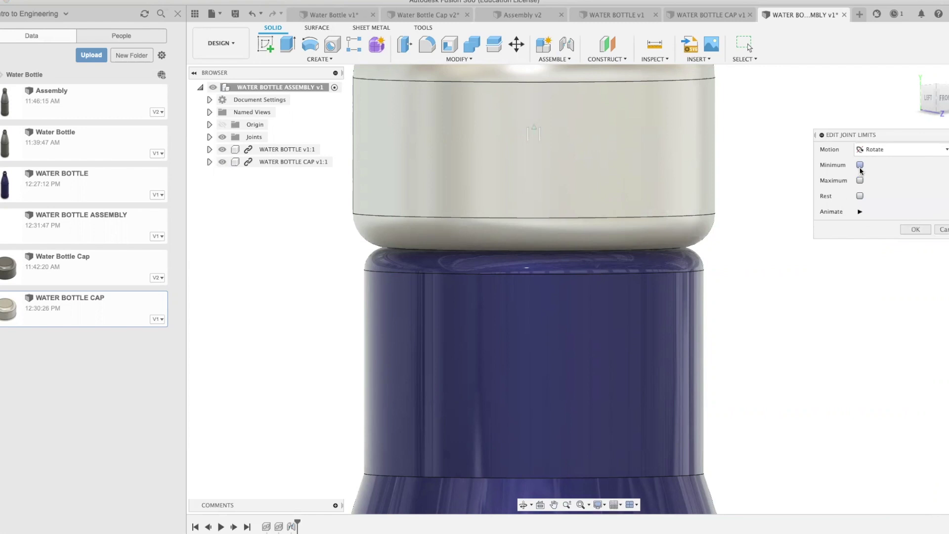
{"action": "left_click", "coordinate": [861, 167]}
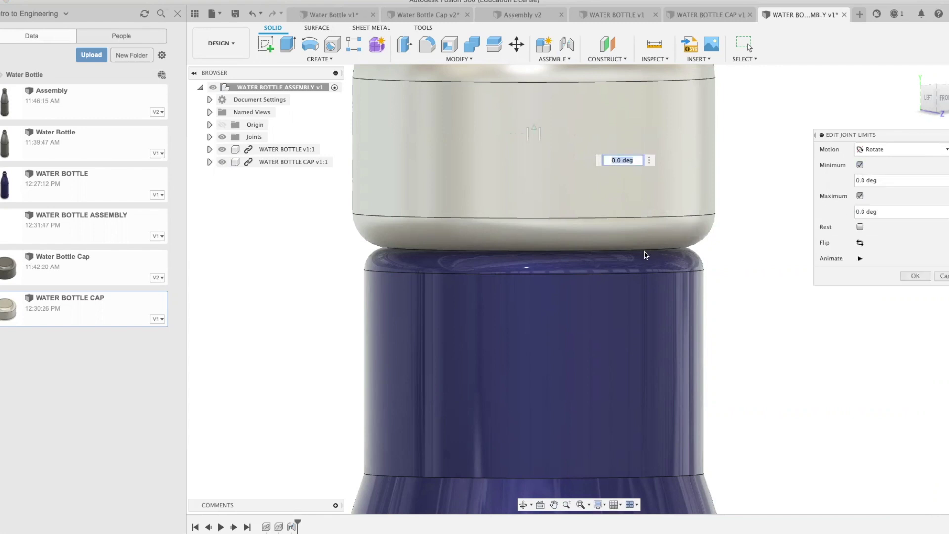
{"action": "scroll", "coordinate": [645, 254], "scroll_direction": "up", "scroll_amount": 3}
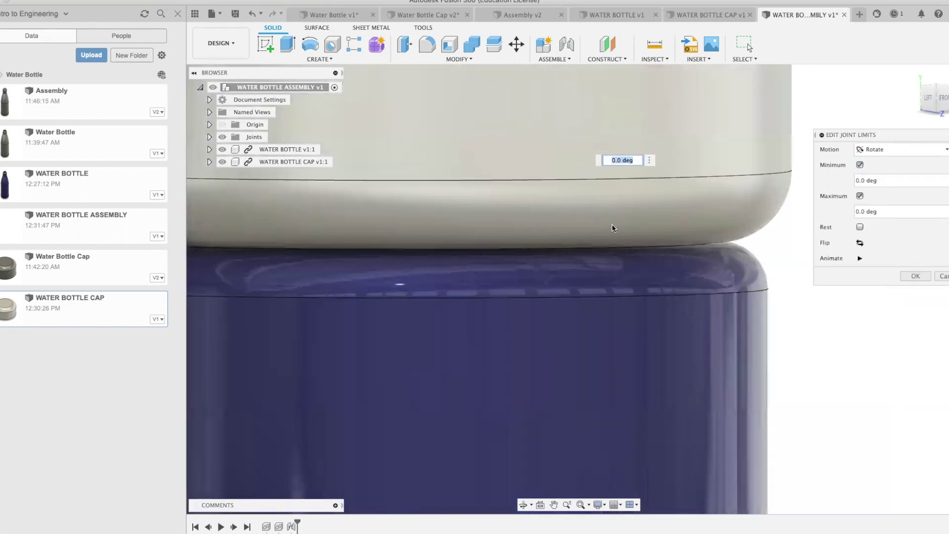
{"action": "left_click", "coordinate": [860, 196]}
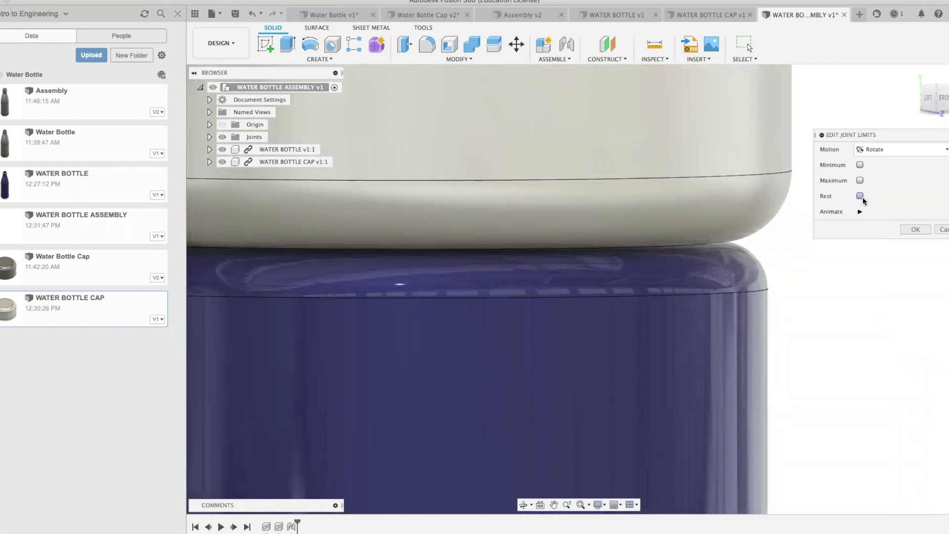
Give the joint's Slide motion a minimum limit of 0 in and apply it
{"action": "left_click", "coordinate": [873, 151]}
{"action": "left_click", "coordinate": [881, 174]}
{"action": "left_click", "coordinate": [859, 165]}
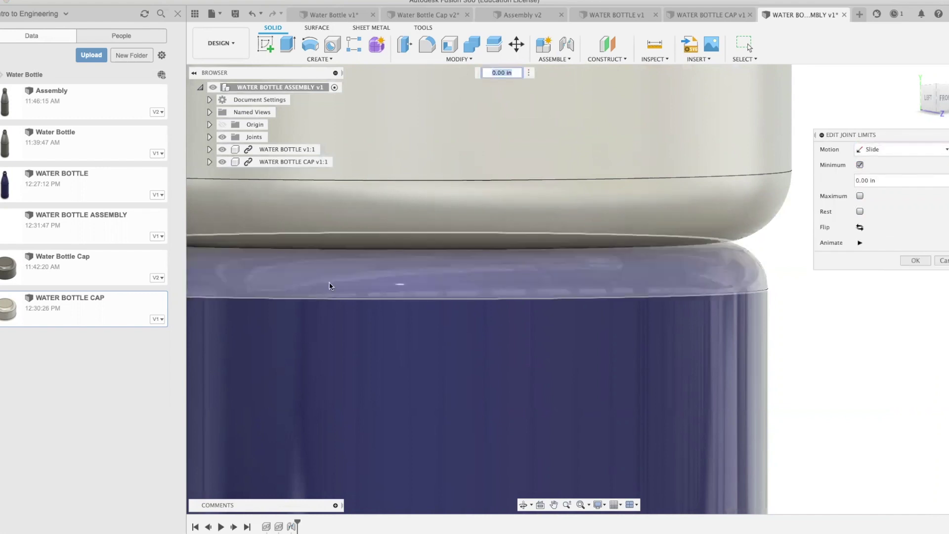
{"action": "left_click", "coordinate": [535, 248]}
{"action": "scroll", "coordinate": [535, 248], "scroll_direction": "down", "scroll_amount": 5}
{"action": "type", "text": "0"}
{"action": "key", "text": "Return"}
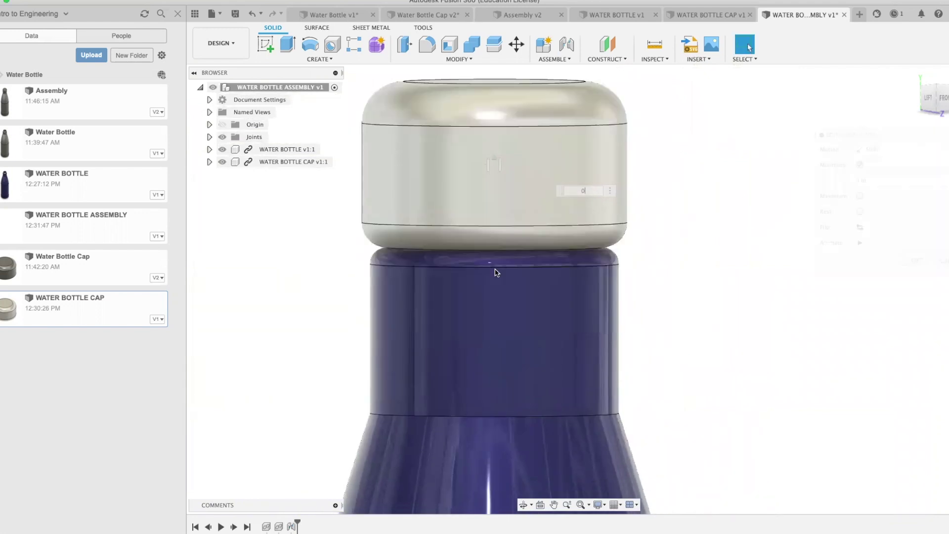
Animate the cylindrical joint again to check how the cap slides off the bottle, and close the joint settings
{"action": "right_click", "coordinate": [292, 526]}
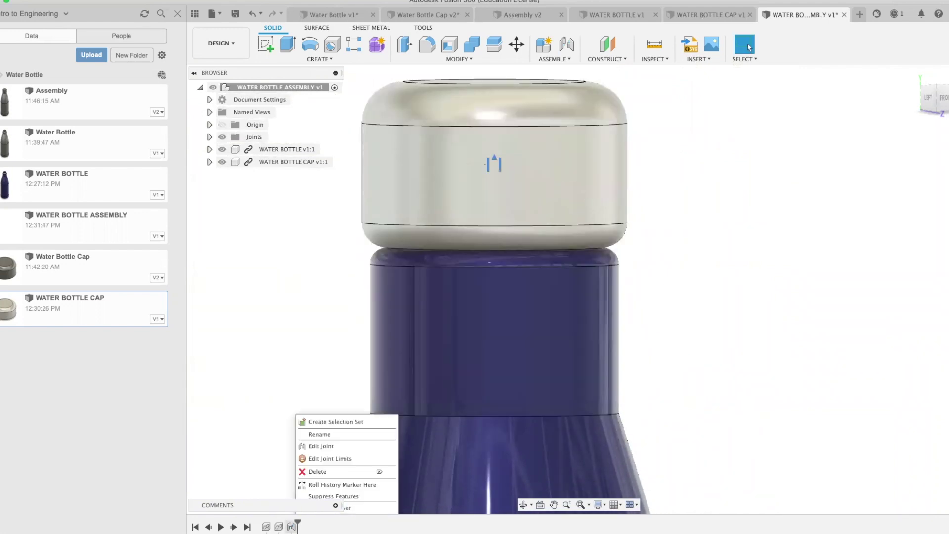
{"action": "left_click", "coordinate": [322, 446]}
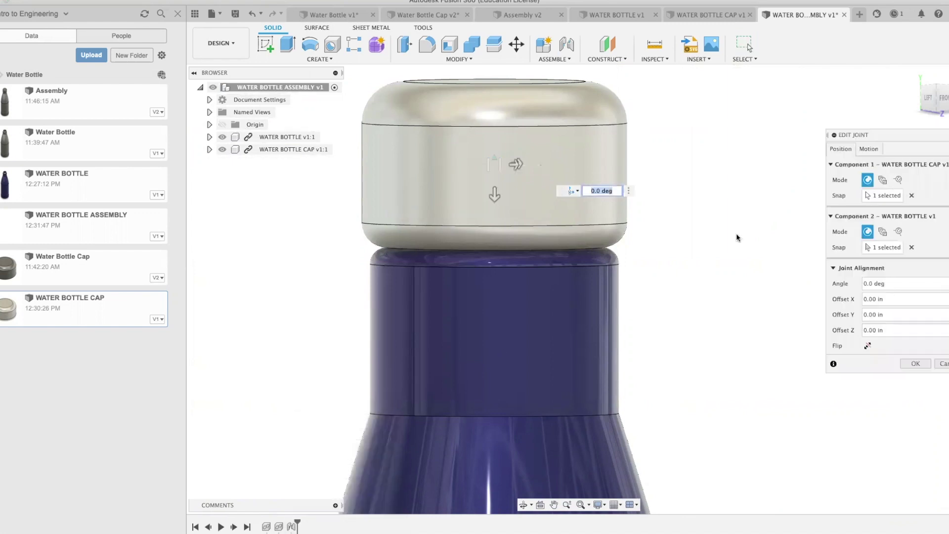
{"action": "left_click", "coordinate": [868, 149]}
{"action": "left_click", "coordinate": [867, 226]}
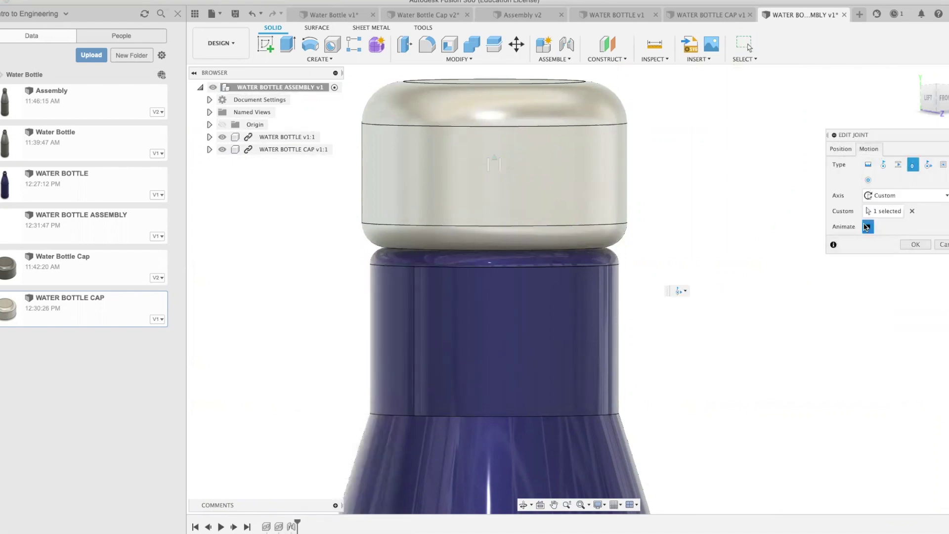
{"action": "scroll", "coordinate": [722, 217], "scroll_direction": "down", "scroll_amount": 3}
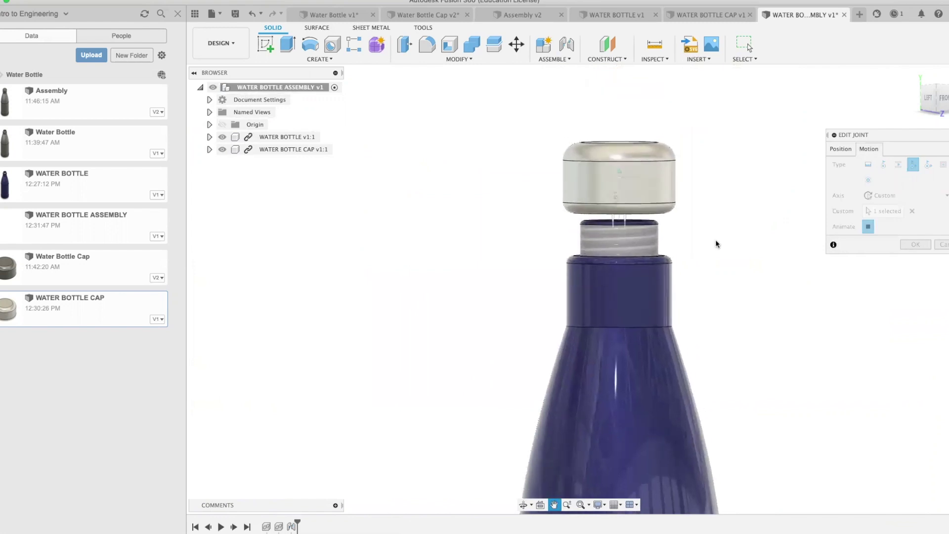
{"action": "left_click", "coordinate": [868, 226]}
{"action": "left_click", "coordinate": [867, 227]}
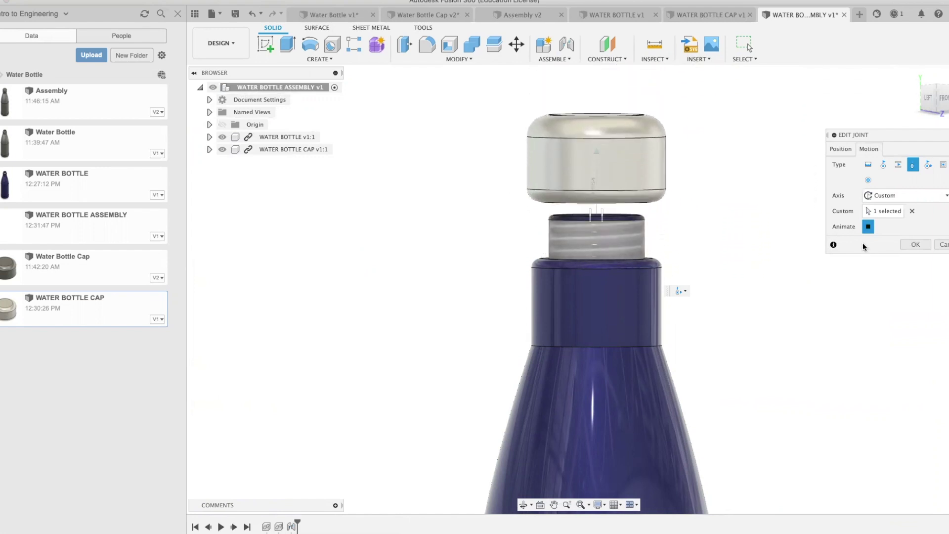
{"action": "left_click", "coordinate": [916, 245]}
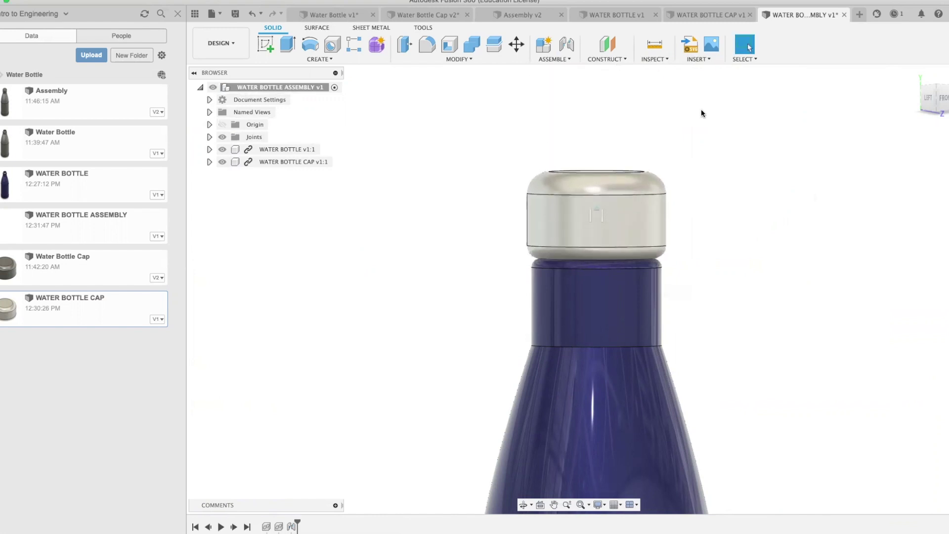
Save a new version of the assembly and bring the whole bottle into view
{"action": "left_click", "coordinate": [236, 14]}
{"action": "left_click", "coordinate": [480, 274]}
{"action": "scroll", "coordinate": [807, 209], "scroll_direction": "down", "scroll_amount": 5}
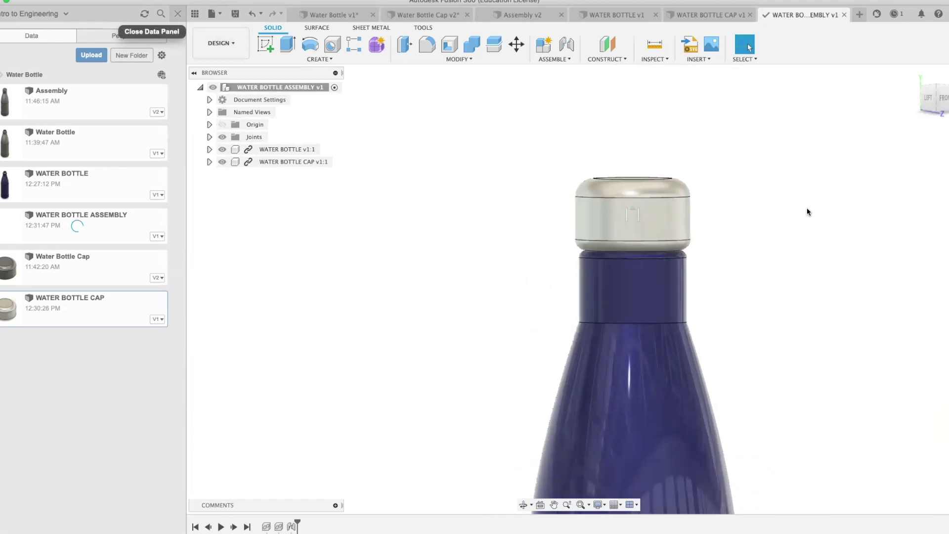
{"action": "scroll", "coordinate": [744, 138], "scroll_direction": "down", "scroll_amount": 4}
{"action": "scroll", "coordinate": [743, 138], "scroll_direction": "up", "scroll_amount": 1}
{"action": "middle_click_drag", "start_coordinate": [743, 139], "coordinate": [673, 156]}
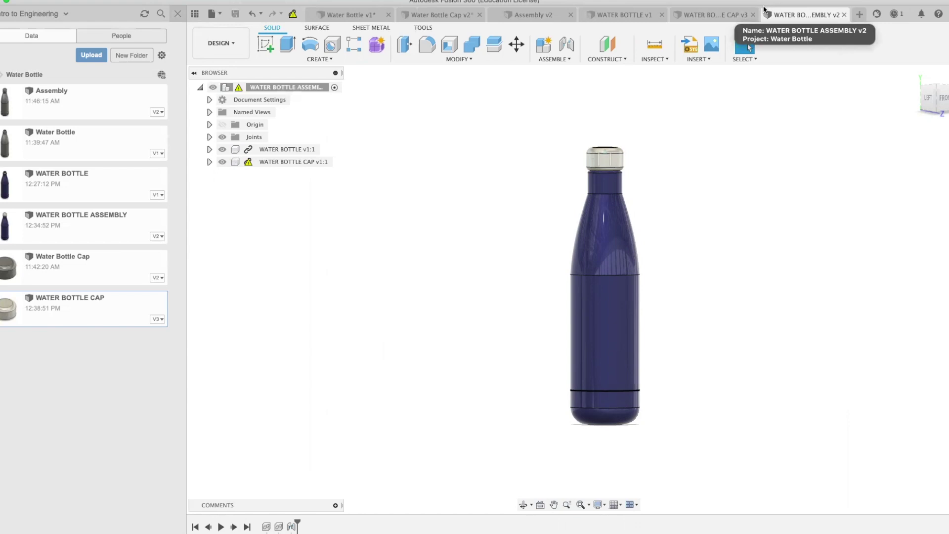
Switch from the assembly to the WATER BOTTLE CAP design and examine the cap from the side and from its hollow underside
{"action": "mouse_move", "coordinate": [664, 151]}
{"action": "middle_mouse_down", "text": "shift"}
{"action": "mouse_move", "coordinate": [646, 224]}
{"action": "mouse_move", "coordinate": [656, 159]}
{"action": "middle_mouse_up", "text": "shift"}
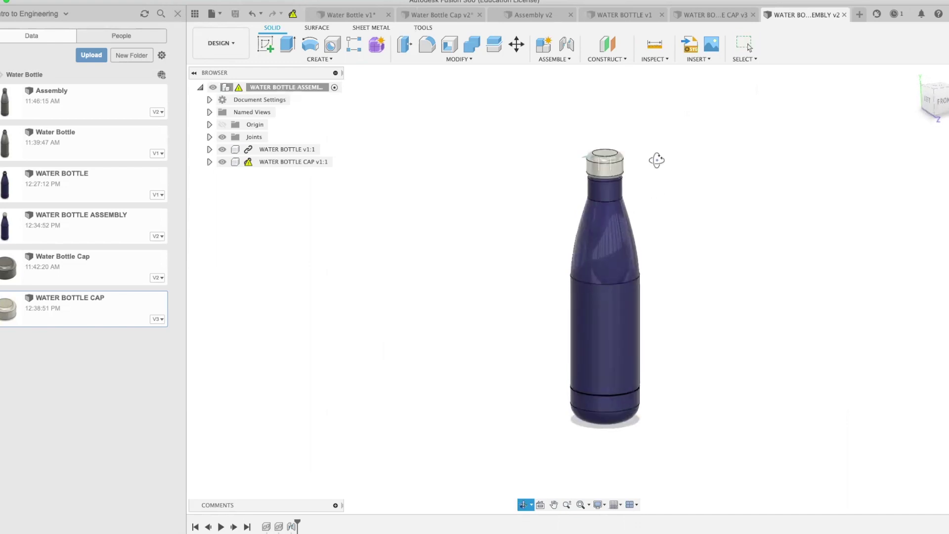
{"action": "left_click", "coordinate": [712, 15]}
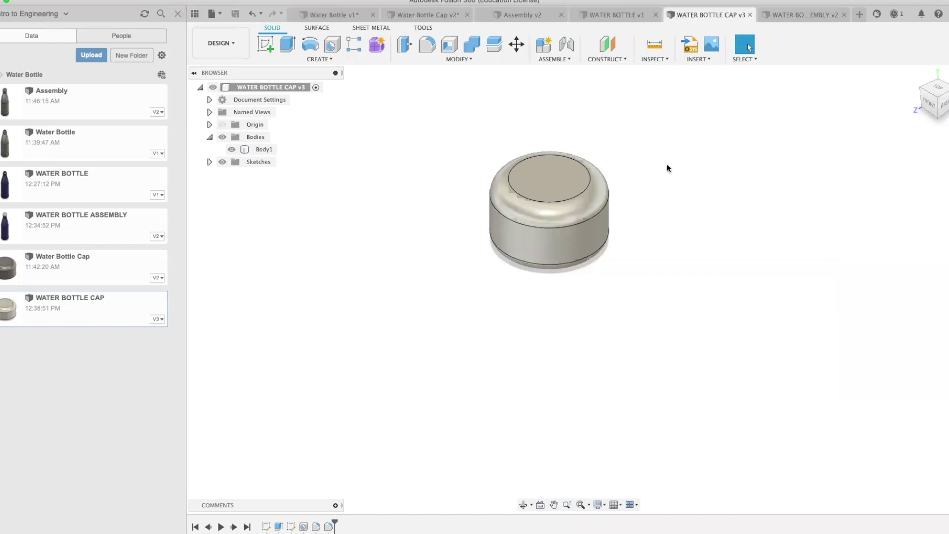
{"action": "middle_click_drag", "start_coordinate": [655, 221], "coordinate": [844, 217], "text": "shift"}
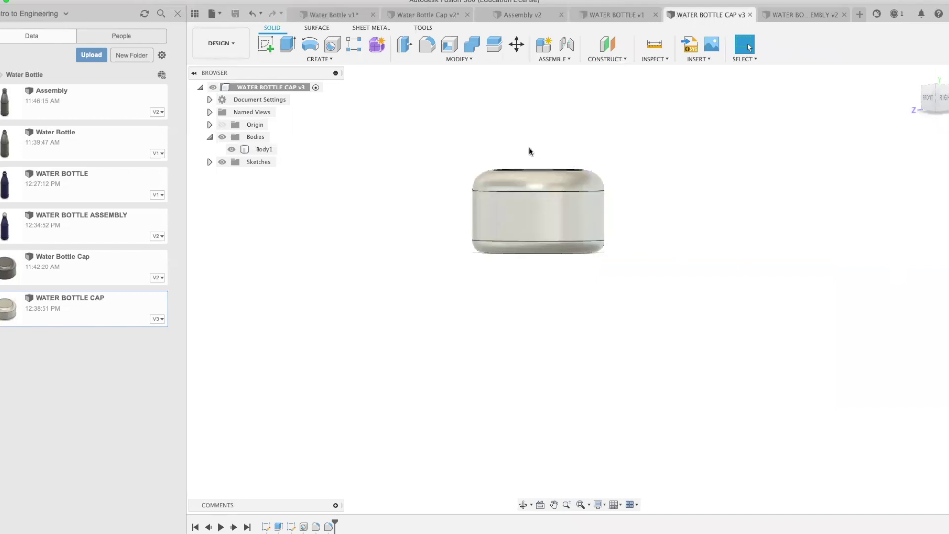
{"action": "mouse_move", "coordinate": [599, 176]}
{"action": "middle_mouse_down", "text": "shift"}
{"action": "mouse_move", "coordinate": [601, 239]}
{"action": "mouse_move", "coordinate": [599, 179]}
{"action": "middle_mouse_up", "text": "shift"}
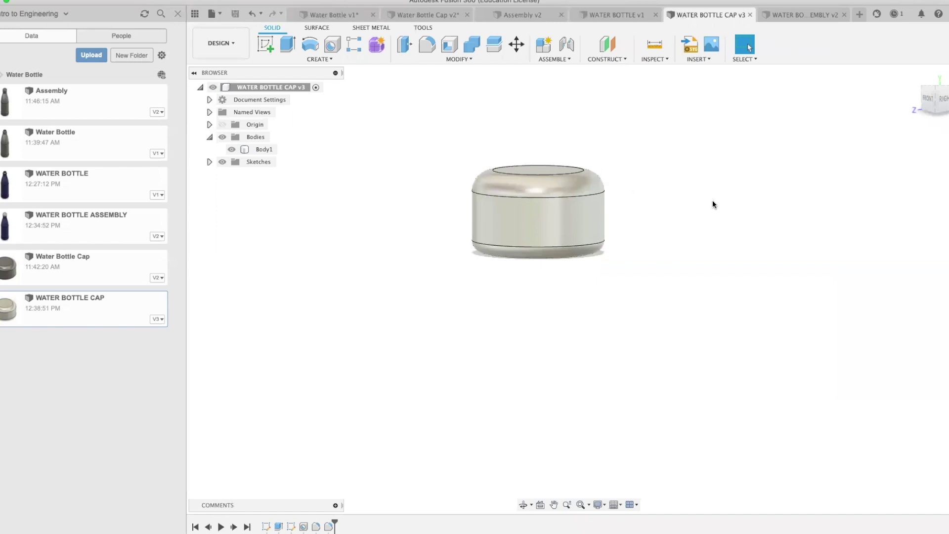
{"action": "middle_click_drag", "start_coordinate": [658, 251], "coordinate": [642, 184], "text": "shift"}
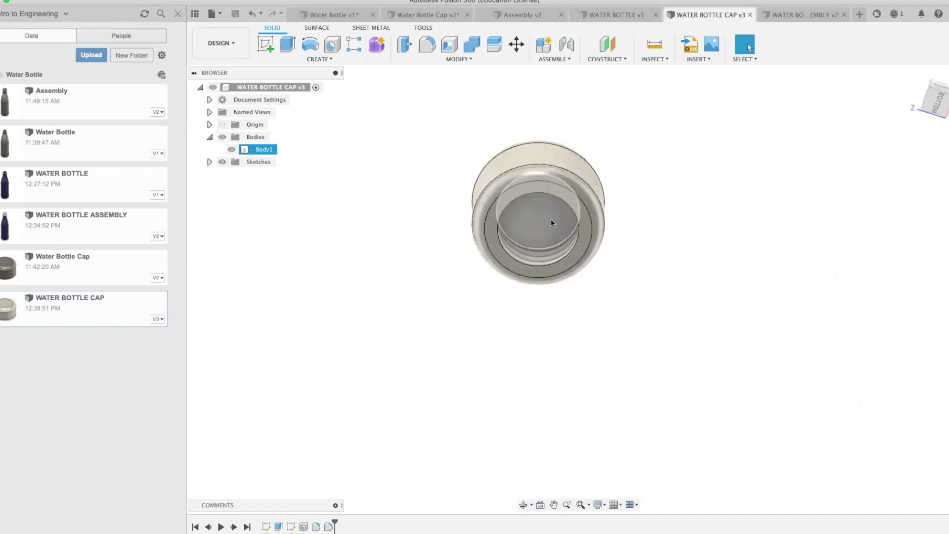
Turn the cap's view upside down so its opening faces up, square it to a side, and set that view as Front
{"action": "middle_click_drag", "start_coordinate": [671, 350], "coordinate": [665, 252], "text": "shift"}
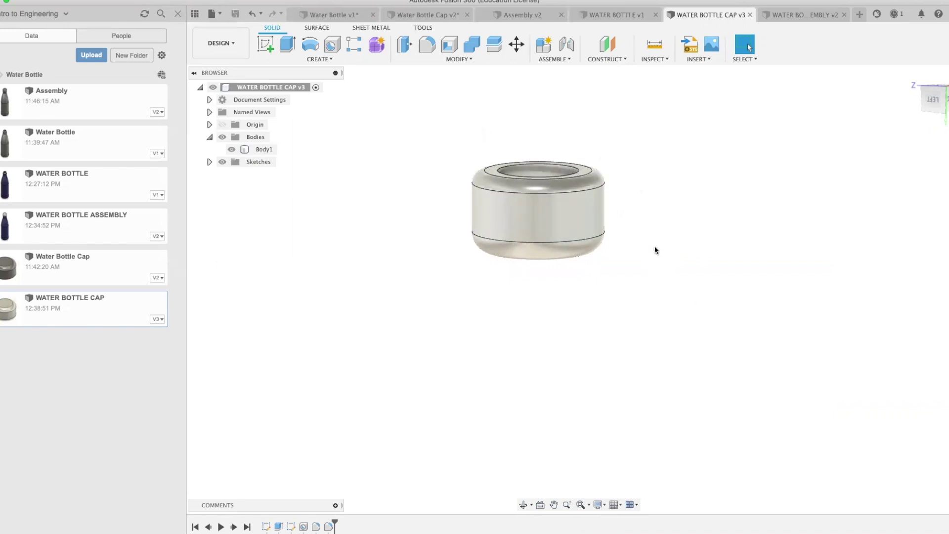
{"action": "mouse_move", "coordinate": [660, 235]}
{"action": "middle_mouse_down", "text": "shift"}
{"action": "mouse_move", "coordinate": [663, 206]}
{"action": "mouse_move", "coordinate": [667, 231]}
{"action": "middle_mouse_up", "text": "shift"}
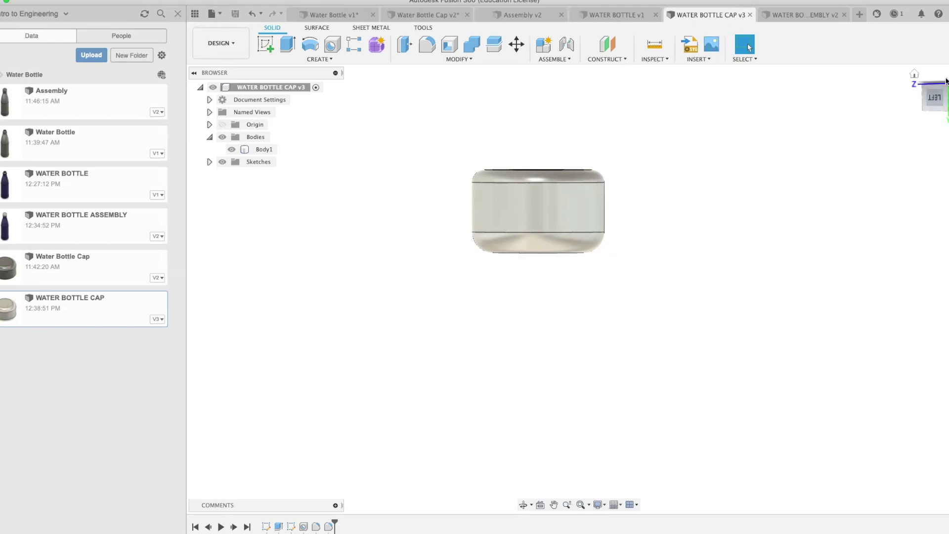
{"action": "left_click", "coordinate": [947, 100]}
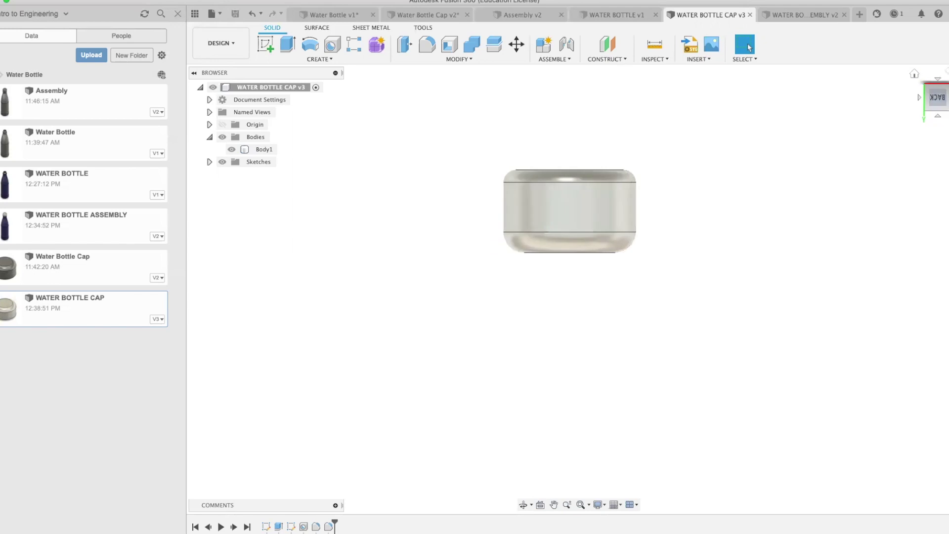
{"action": "left_click", "coordinate": [948, 97]}
{"action": "left_click", "coordinate": [948, 97]}
{"action": "right_click", "coordinate": [938, 98]}
{"action": "mouse_move", "coordinate": [932, 163]}
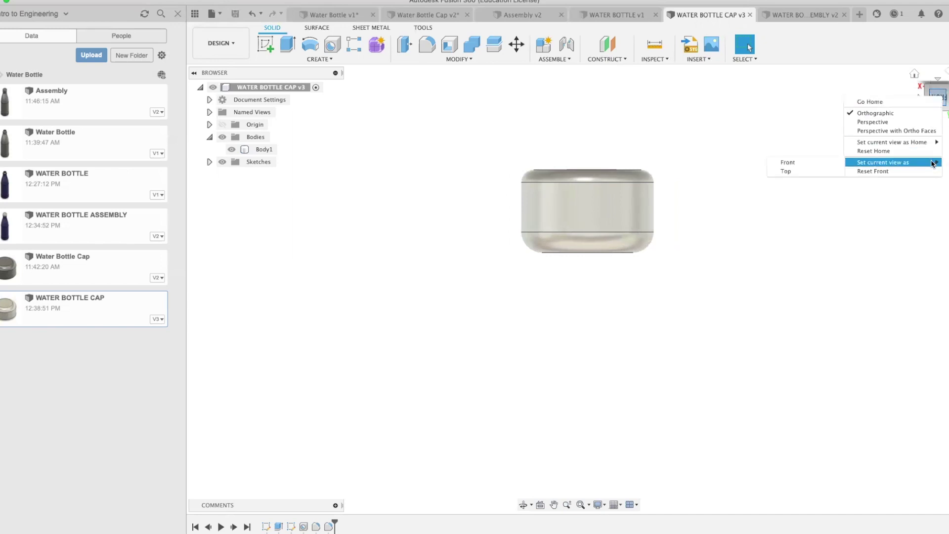
{"action": "left_click", "coordinate": [797, 159]}
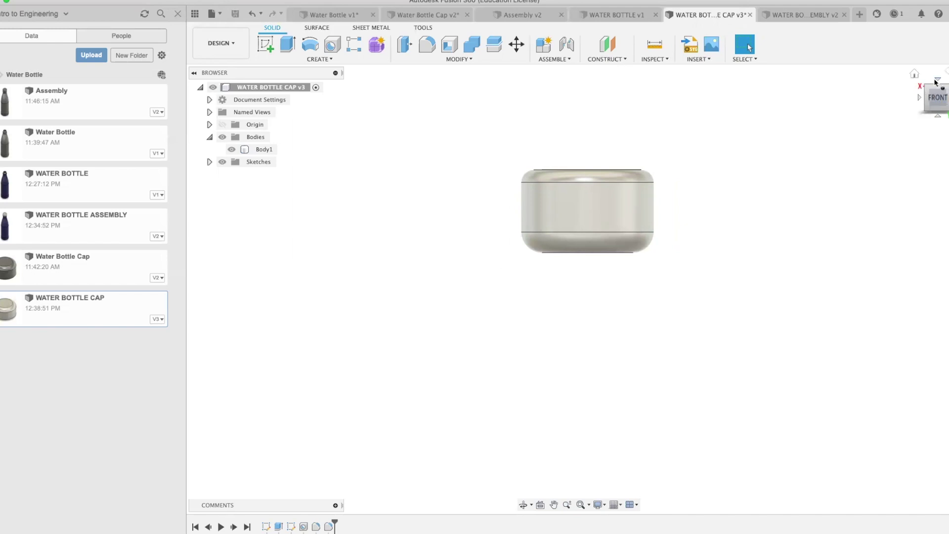
Check the cap from the redefined Top view and start saving a new version of the cap design
{"action": "left_click", "coordinate": [935, 80]}
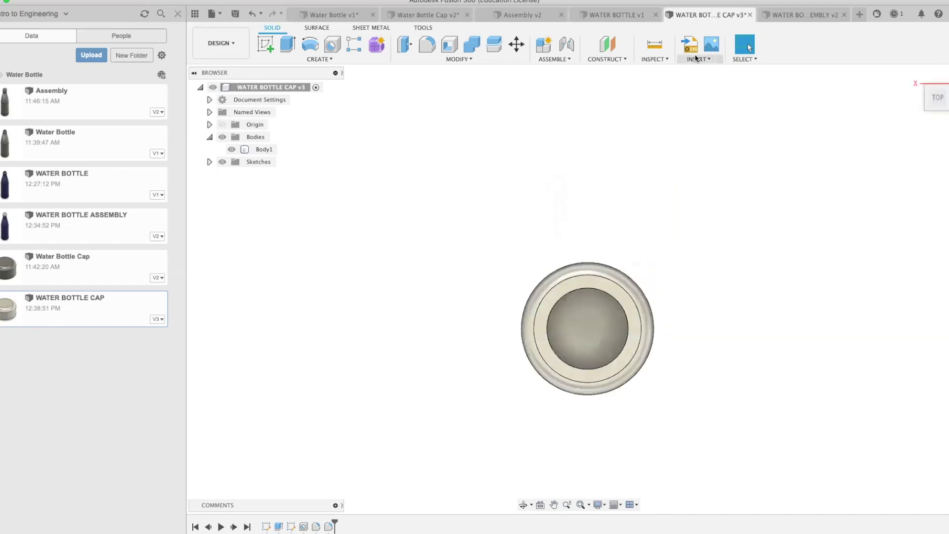
{"action": "left_click", "coordinate": [235, 13]}
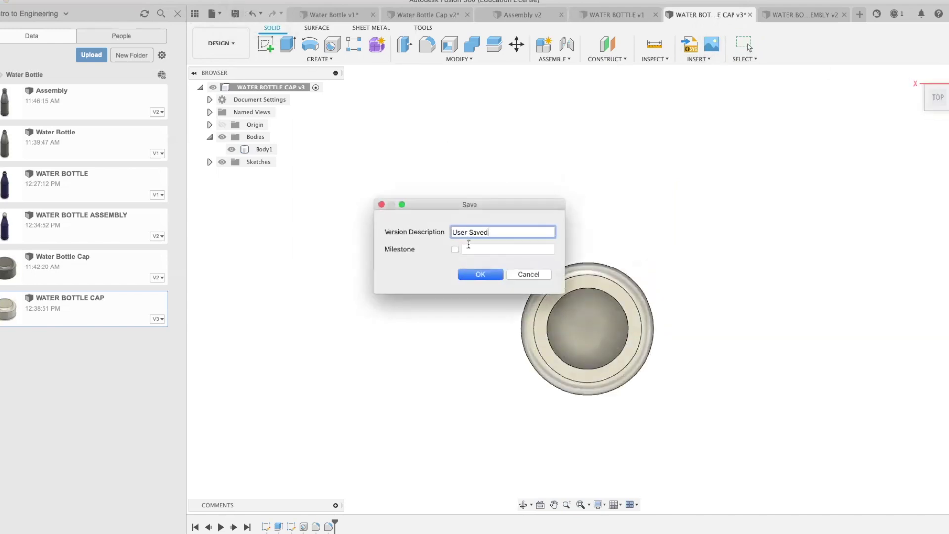
Save the bottle cap design as a new version with the description "User Saved"
{"action": "left_click", "coordinate": [479, 274]}
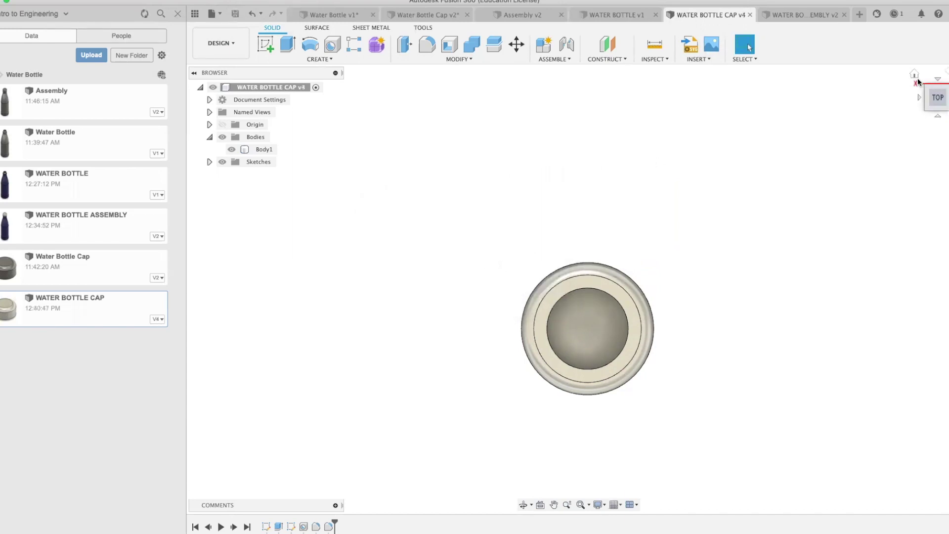
{"action": "left_click", "coordinate": [914, 75]}
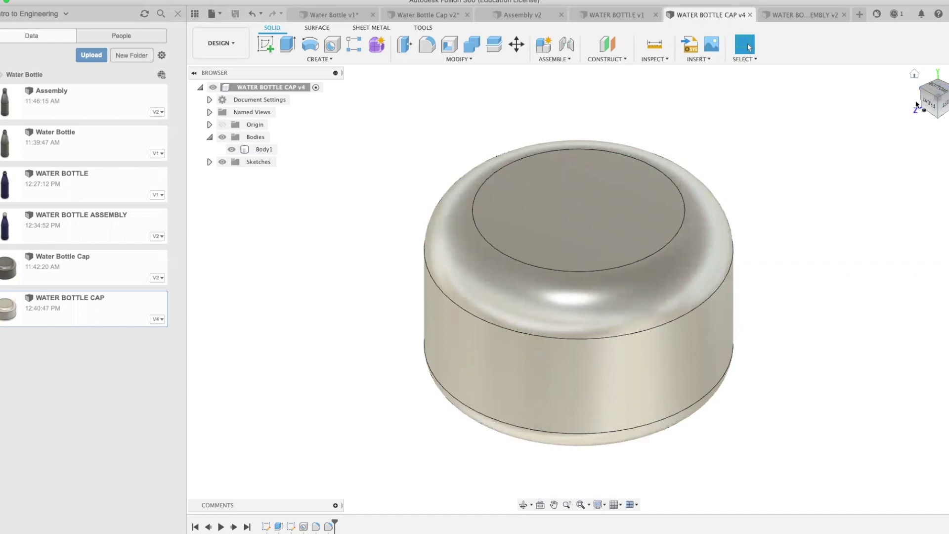
{"action": "scroll", "coordinate": [773, 208], "scroll_direction": "down", "scroll_amount": 5}
{"action": "scroll", "coordinate": [773, 207], "scroll_direction": "up", "scroll_amount": 3}
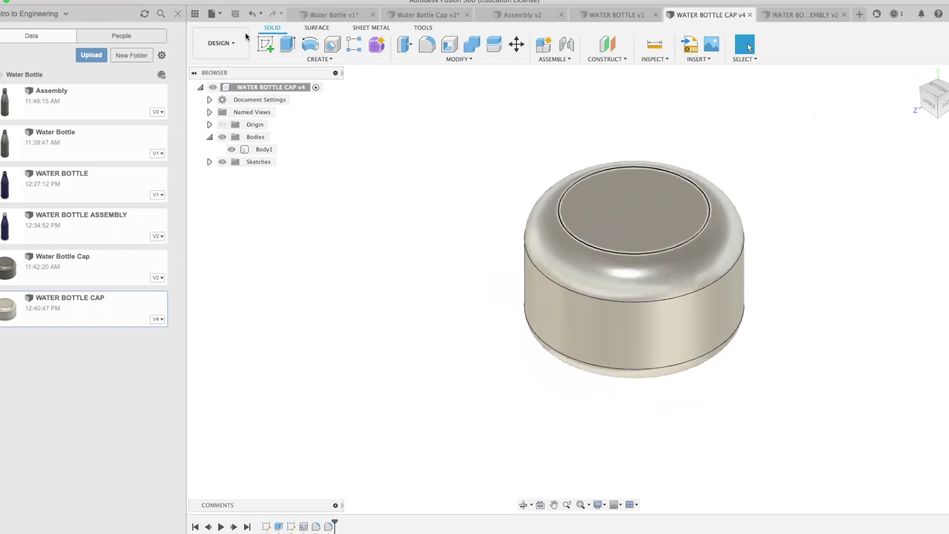
Create a new drawing from the cap design using the full assembly and the Walton Drawing (in) template
{"action": "left_click", "coordinate": [225, 47]}
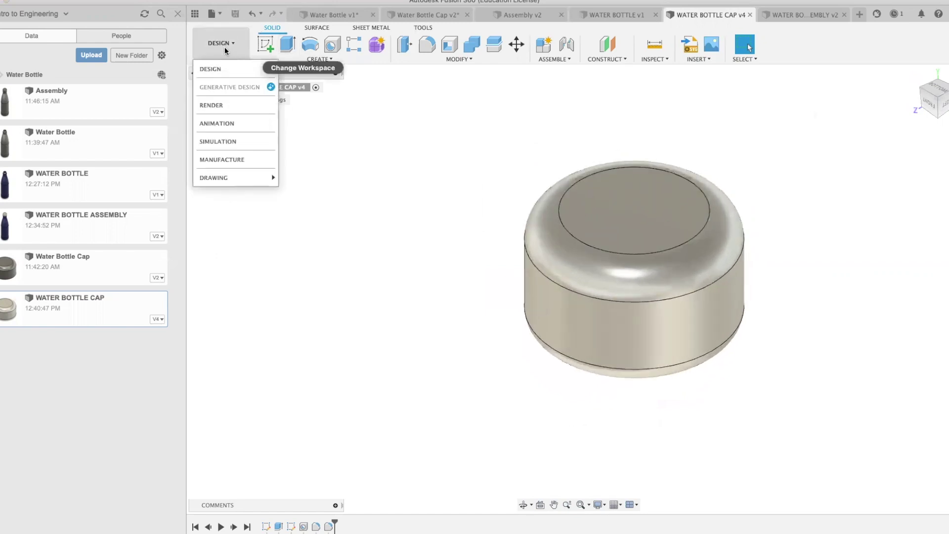
{"action": "mouse_move", "coordinate": [262, 183]}
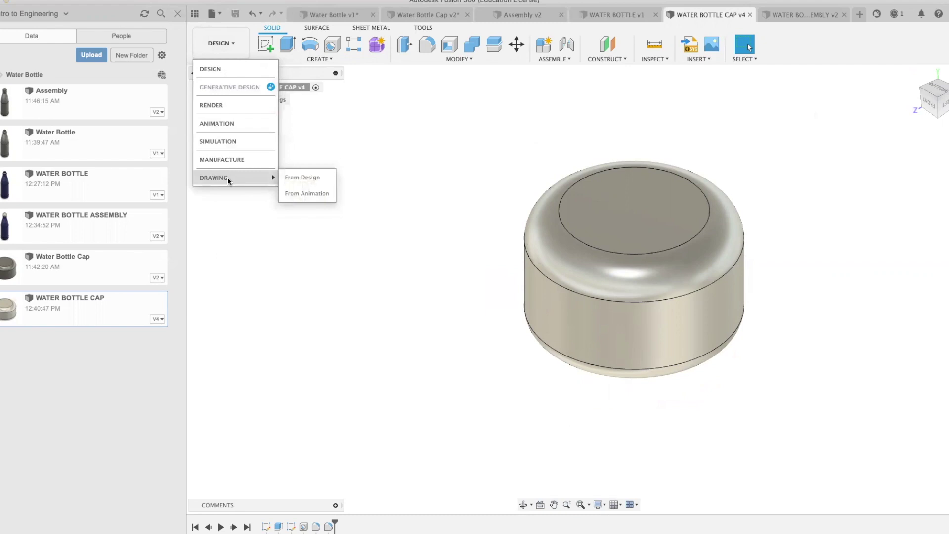
{"action": "left_click", "coordinate": [302, 178]}
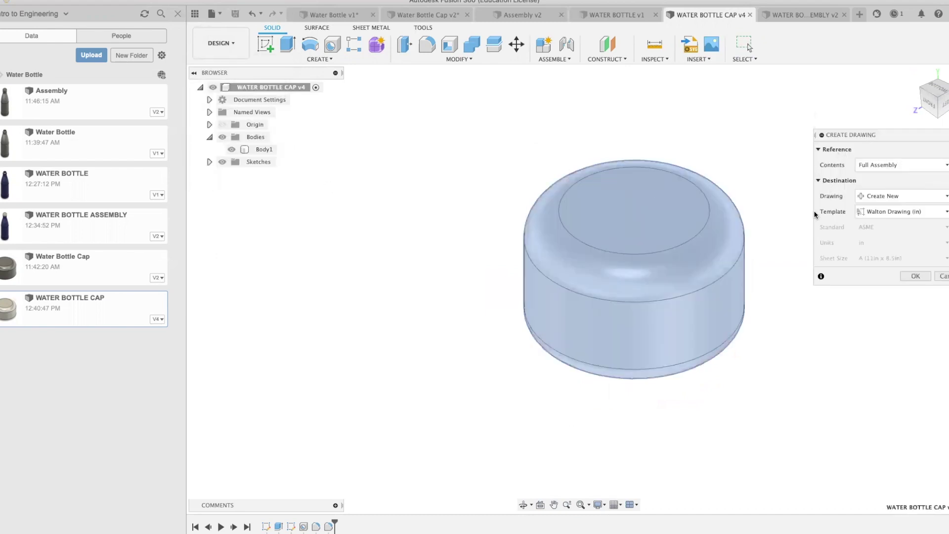
{"action": "left_click", "coordinate": [928, 218]}
{"action": "left_click", "coordinate": [910, 213]}
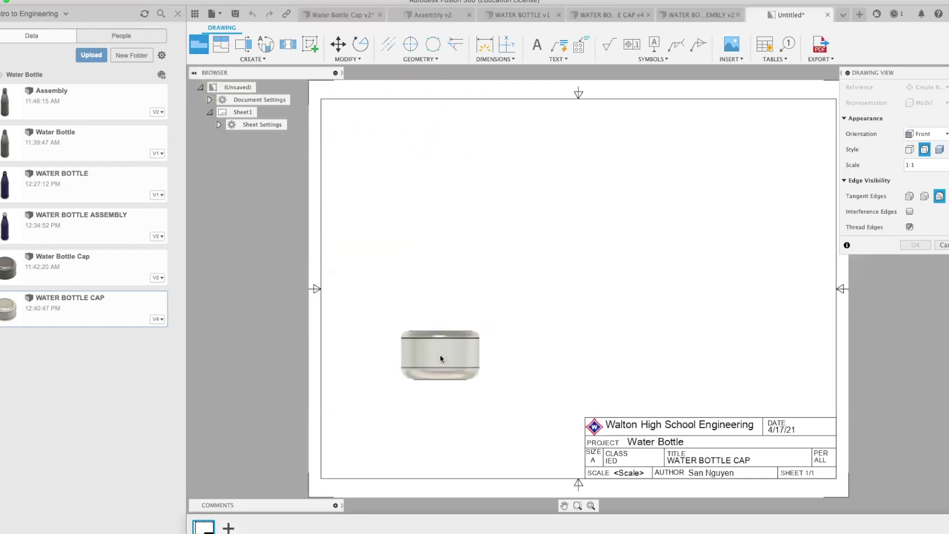
Place a 1:1 front base view in the sheet's lower-left area, and project top, right-side and isometric views from it
{"action": "left_click", "coordinate": [434, 362]}
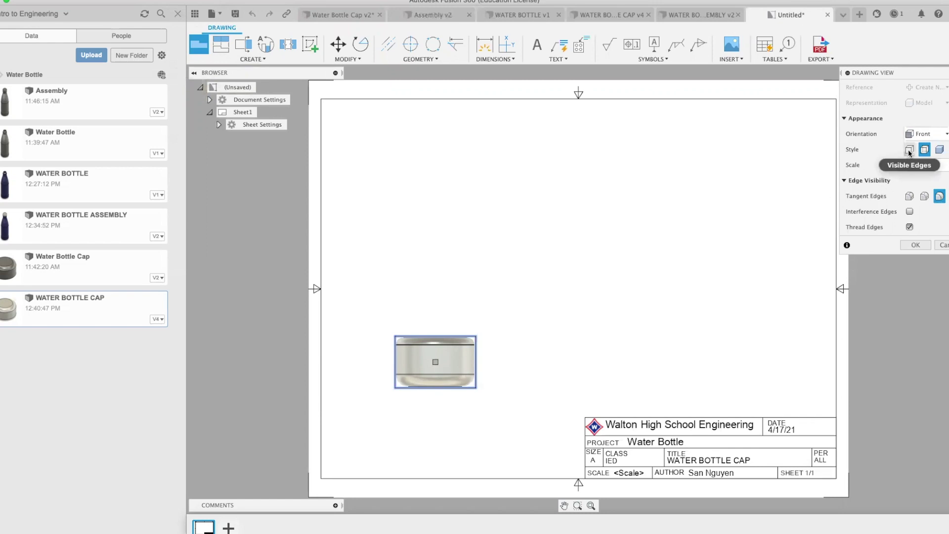
{"action": "left_click", "coordinate": [915, 245]}
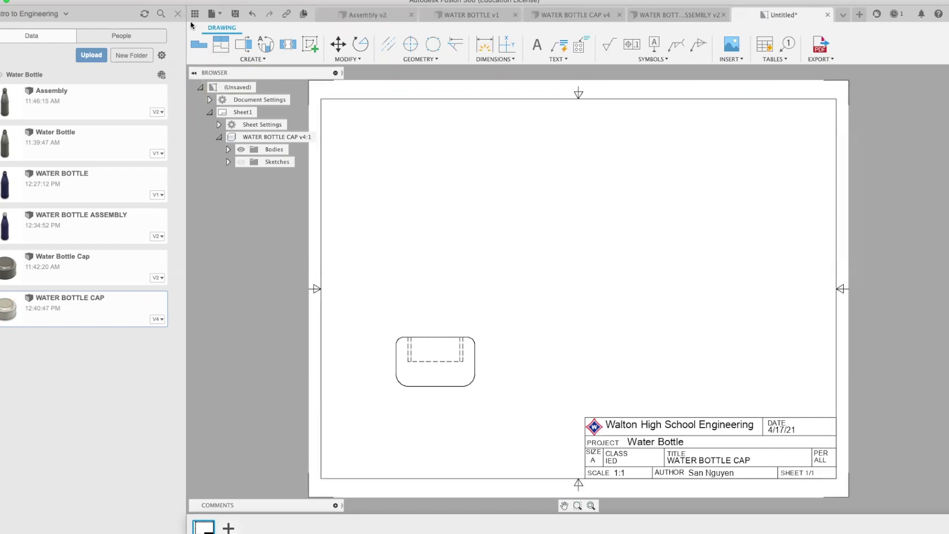
{"action": "left_click", "coordinate": [220, 44]}
{"action": "left_click", "coordinate": [419, 375]}
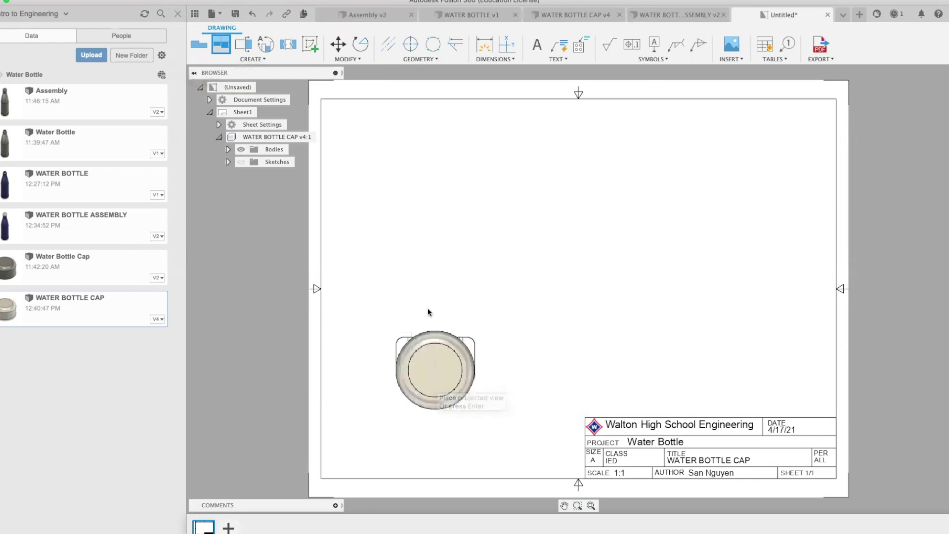
{"action": "left_click", "coordinate": [431, 167]}
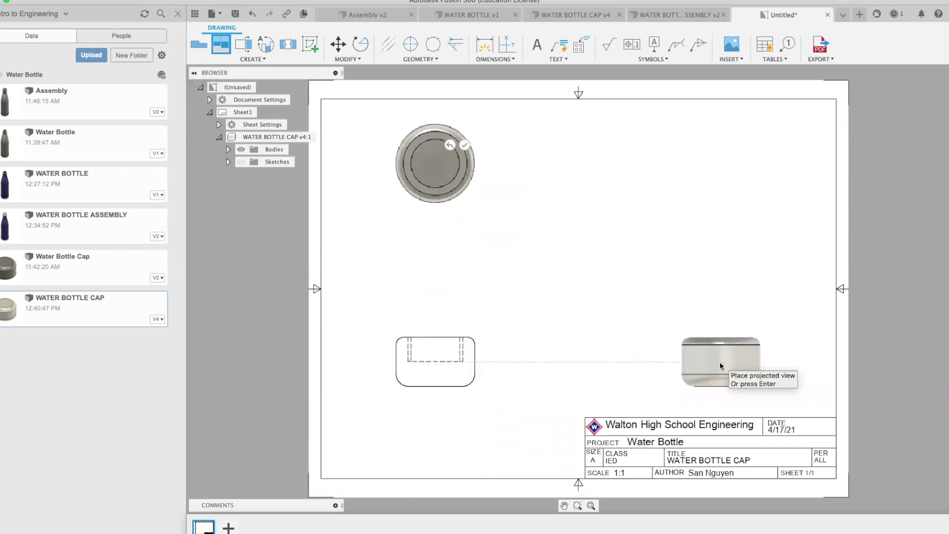
{"action": "left_click", "coordinate": [721, 365]}
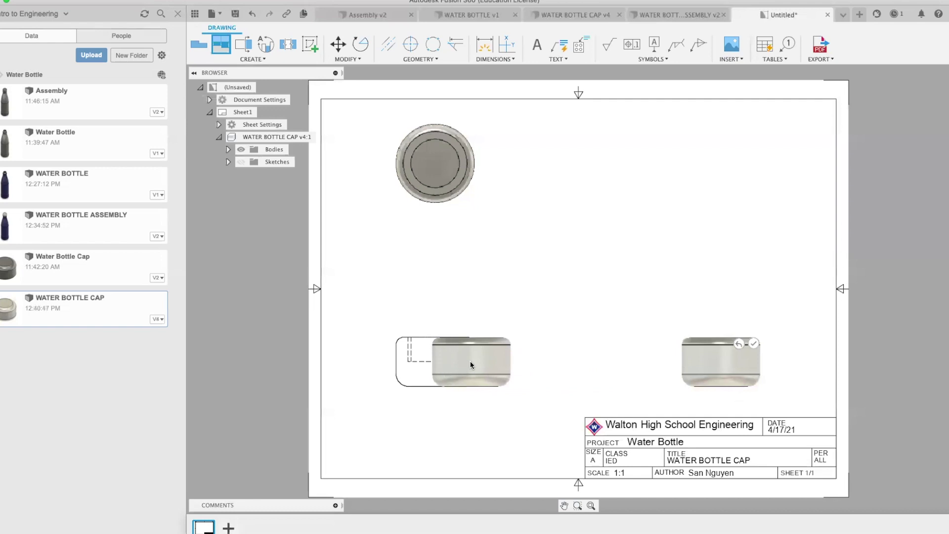
{"action": "left_click", "coordinate": [707, 161]}
{"action": "left_click", "coordinate": [742, 144]}
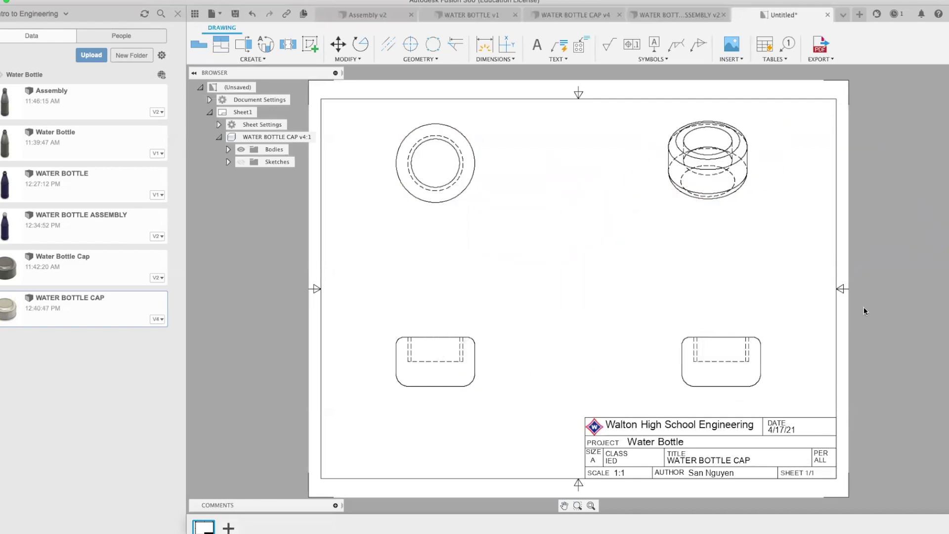
Move the isometric view slightly down on the sheet and set its style to Shaded without hidden edges
{"action": "left_click_drag", "start_coordinate": [708, 162], "coordinate": [708, 170]}
{"action": "double_click", "coordinate": [733, 190]}
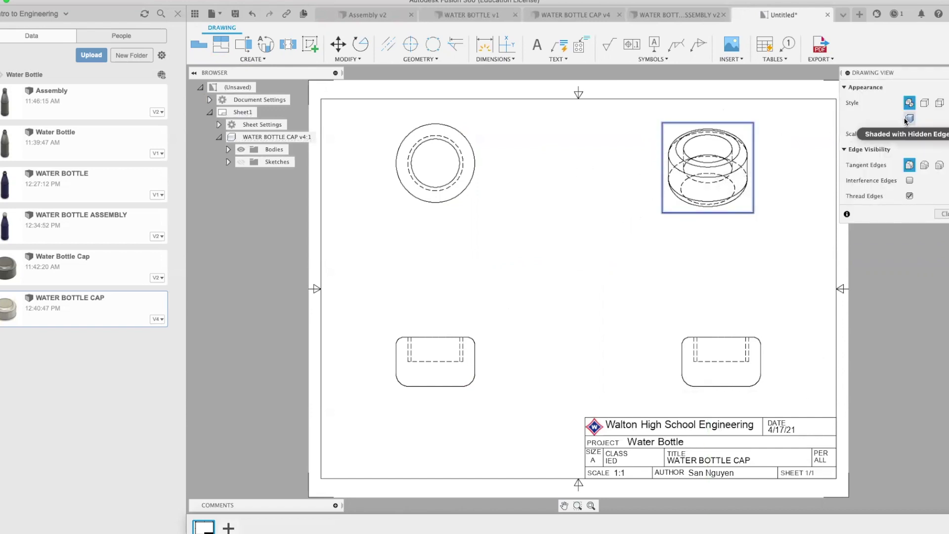
{"action": "left_click", "coordinate": [945, 103]}
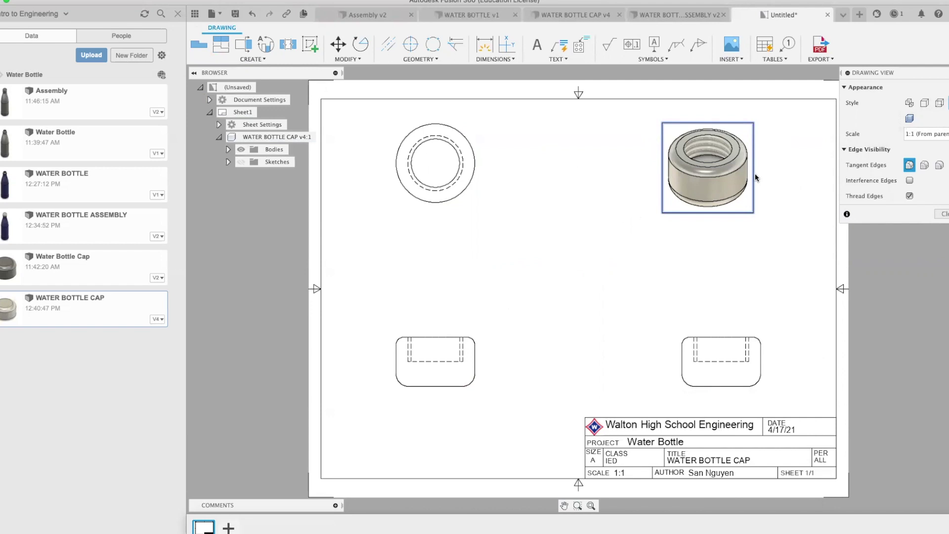
{"action": "left_click", "coordinate": [941, 214]}
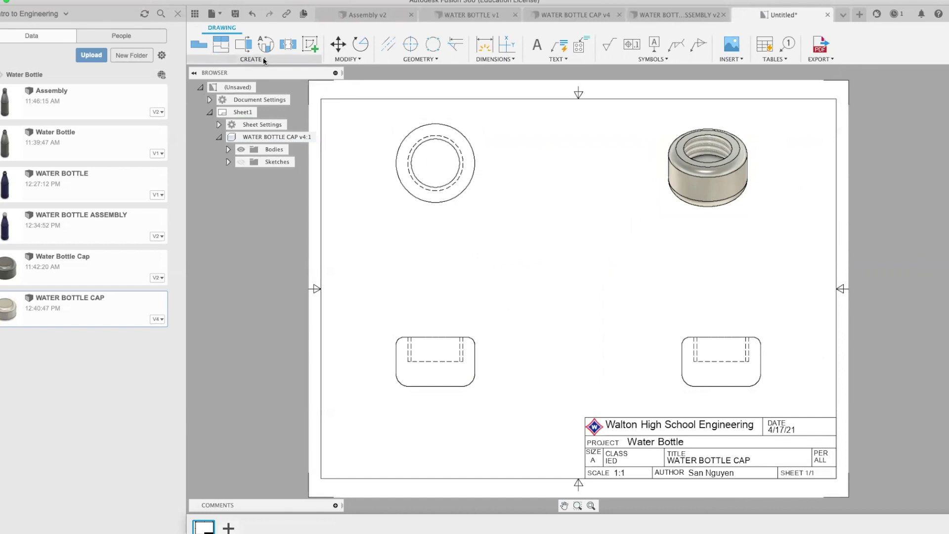
Dimension the overall height of the cap in the front view, placing the dimension to the right of the outline
{"action": "left_click", "coordinate": [486, 46]}
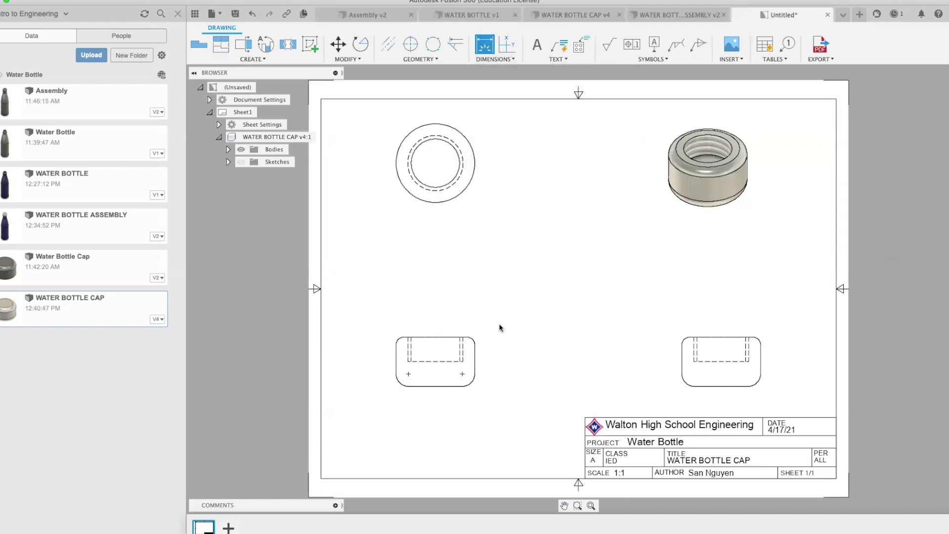
{"action": "scroll", "coordinate": [433, 399], "scroll_direction": "up", "scroll_amount": 5}
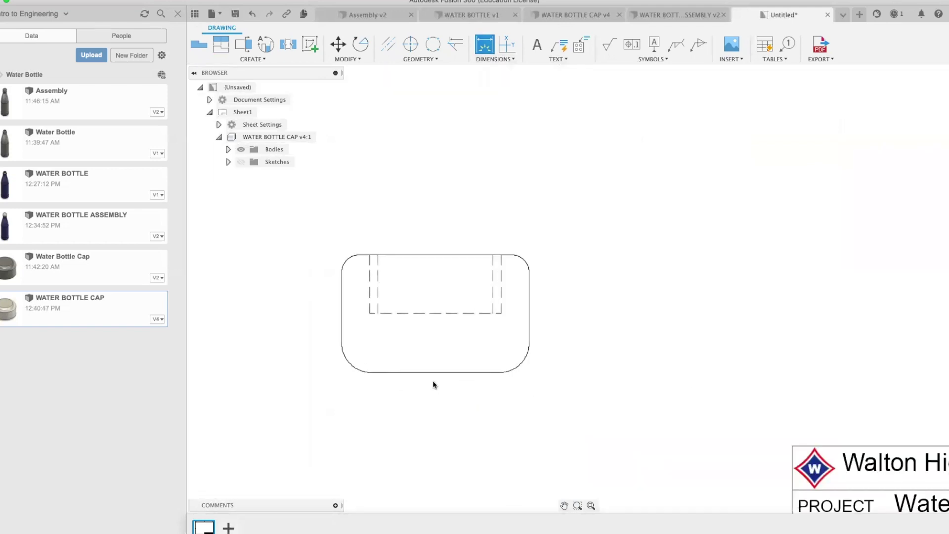
{"action": "left_click", "coordinate": [435, 372]}
{"action": "left_click", "coordinate": [431, 254]}
{"action": "left_click", "coordinate": [570, 287]}
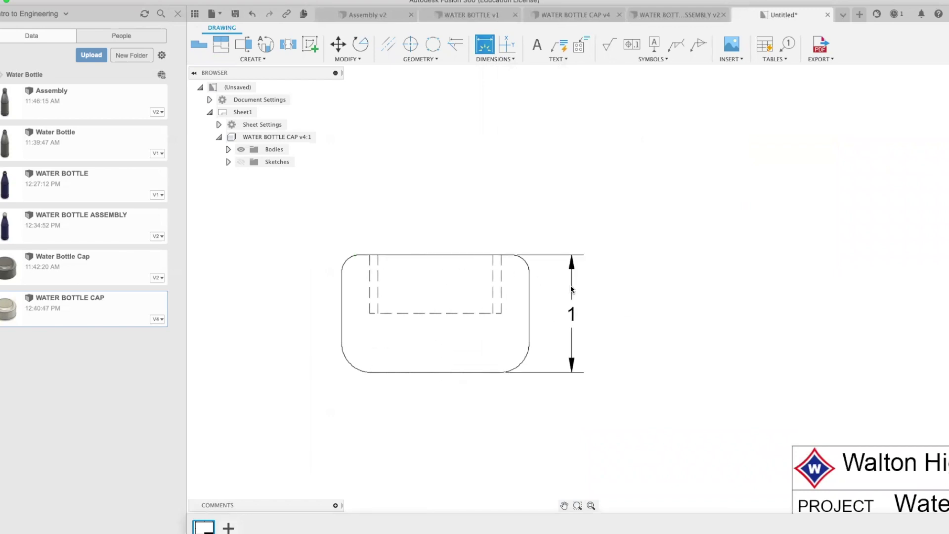
{"action": "scroll", "coordinate": [570, 290], "scroll_direction": "down", "scroll_amount": 5}
{"action": "scroll", "coordinate": [601, 291], "scroll_direction": "up", "scroll_amount": 3}
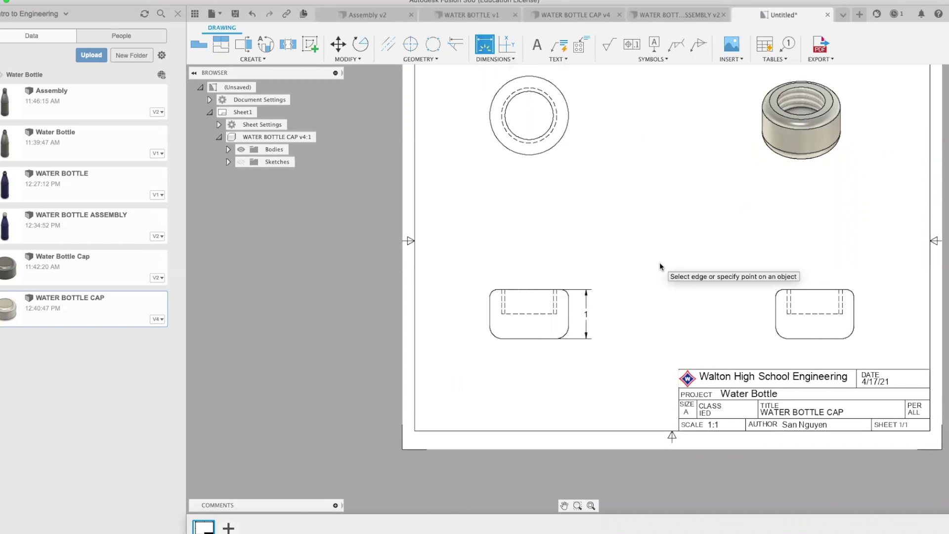
{"action": "scroll", "coordinate": [575, 179], "scroll_direction": "down", "scroll_amount": 3}
{"action": "scroll", "coordinate": [570, 198], "scroll_direction": "up", "scroll_amount": 2}
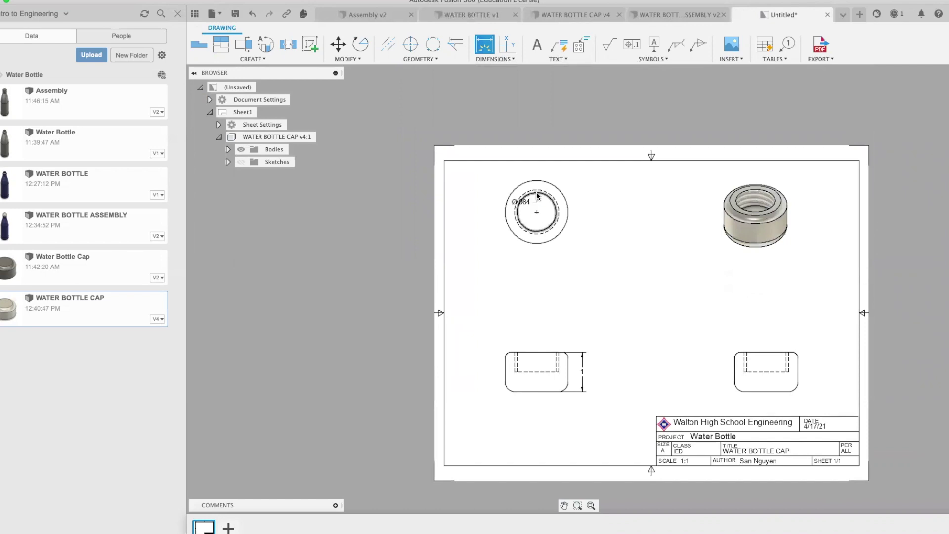
{"action": "key", "text": "Escape"}
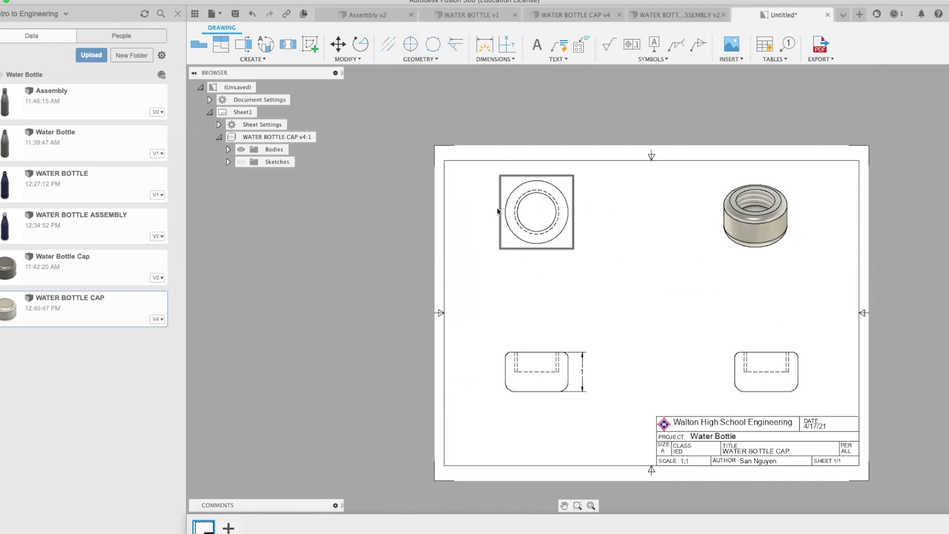
Add a center mark to the outer circle of the cap's top view
{"action": "left_click", "coordinate": [413, 50]}
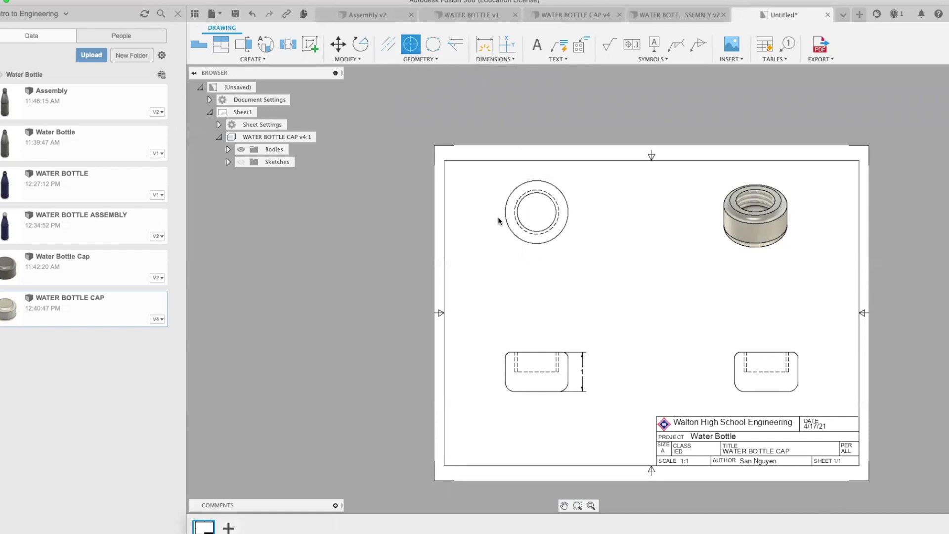
{"action": "scroll", "coordinate": [546, 206], "scroll_direction": "up", "scroll_amount": 5}
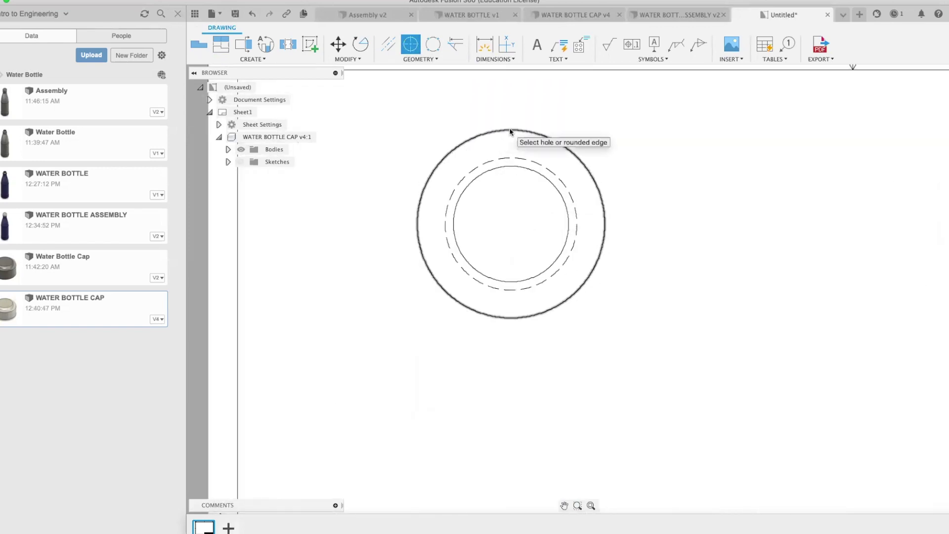
{"action": "left_click", "coordinate": [510, 132]}
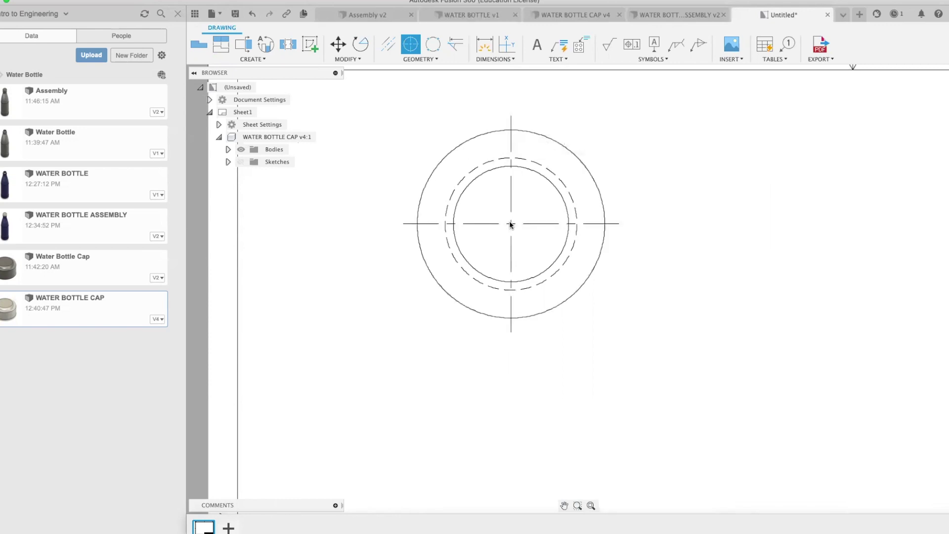
{"action": "scroll", "coordinate": [512, 225], "scroll_direction": "down", "scroll_amount": 5}
{"action": "scroll", "coordinate": [508, 232], "scroll_direction": "up", "scroll_amount": 3}
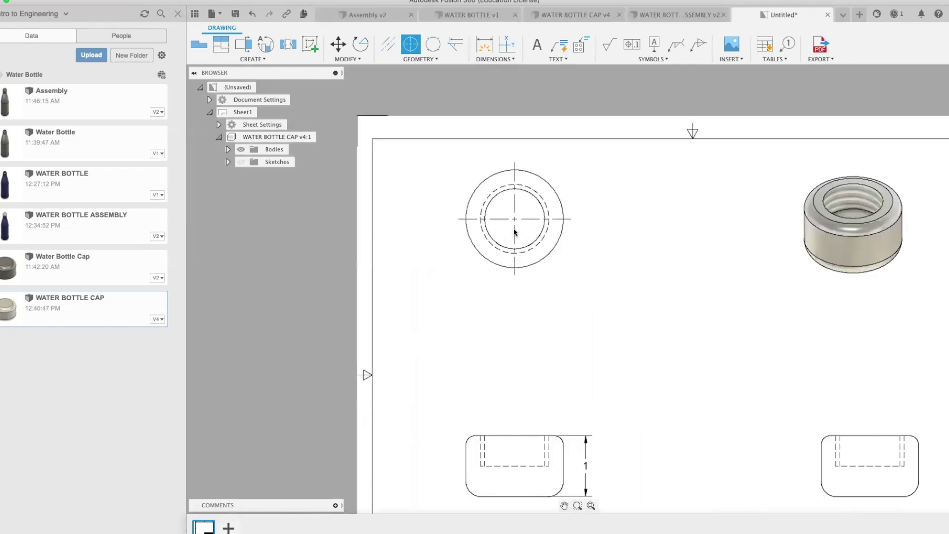
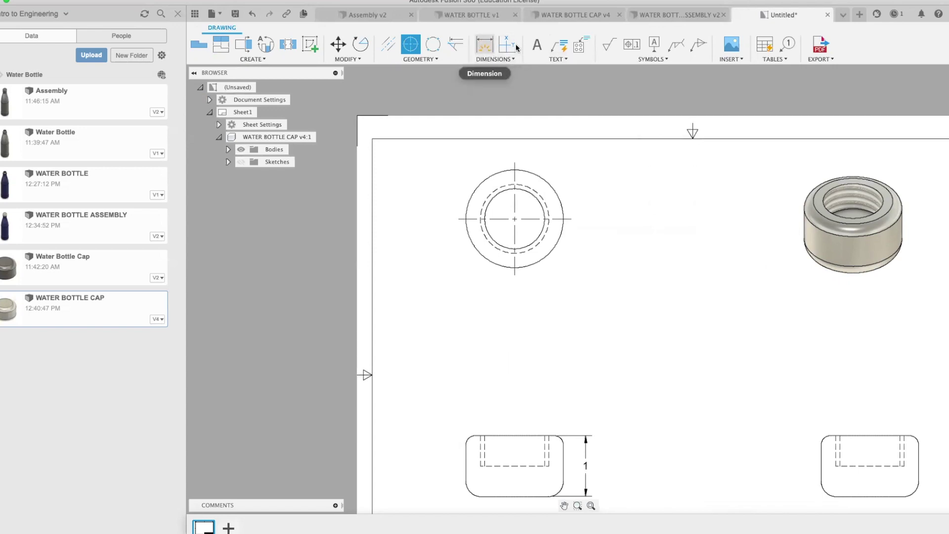
Add a hole and thread note to the inner hole of the top view, placed below and right of the circle
{"action": "left_click", "coordinate": [584, 47]}
{"action": "left_click", "coordinate": [537, 200]}
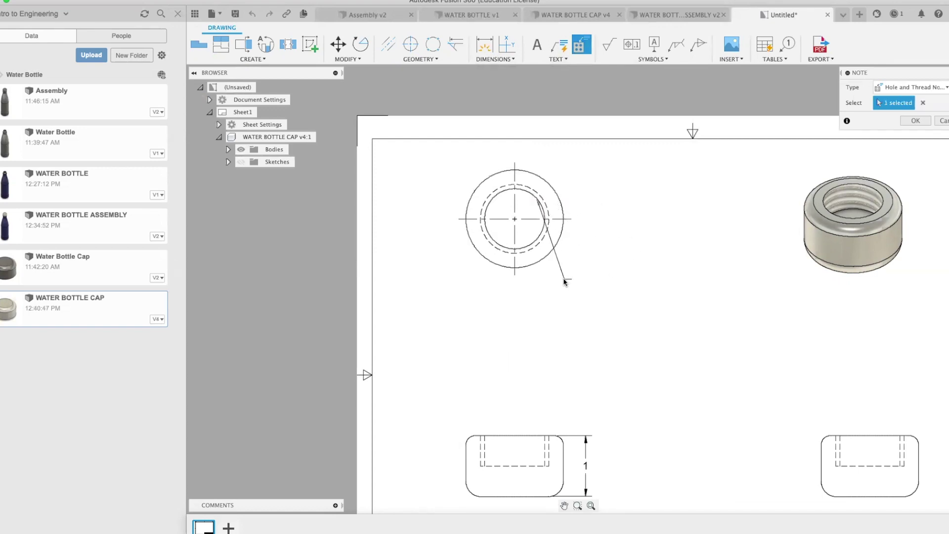
{"action": "key", "text": "Escape"}
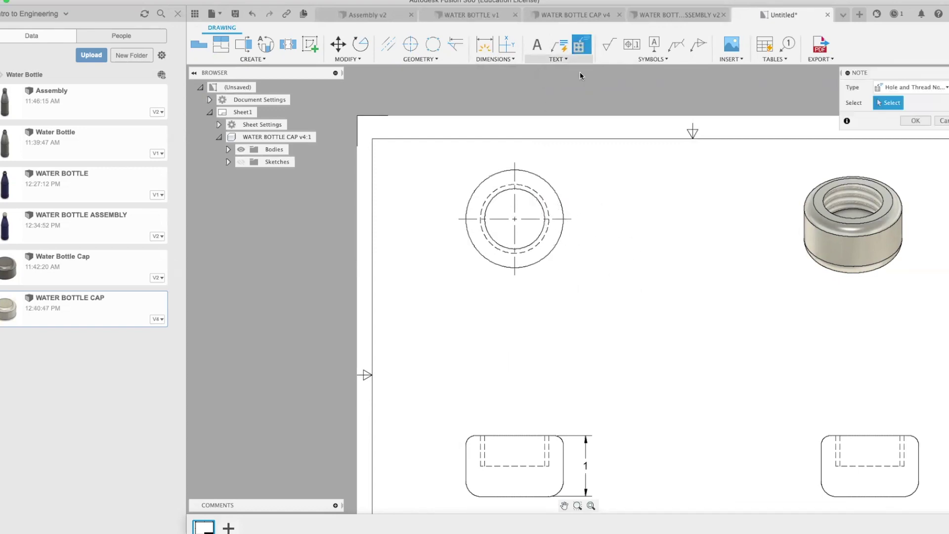
{"action": "left_click", "coordinate": [541, 235]}
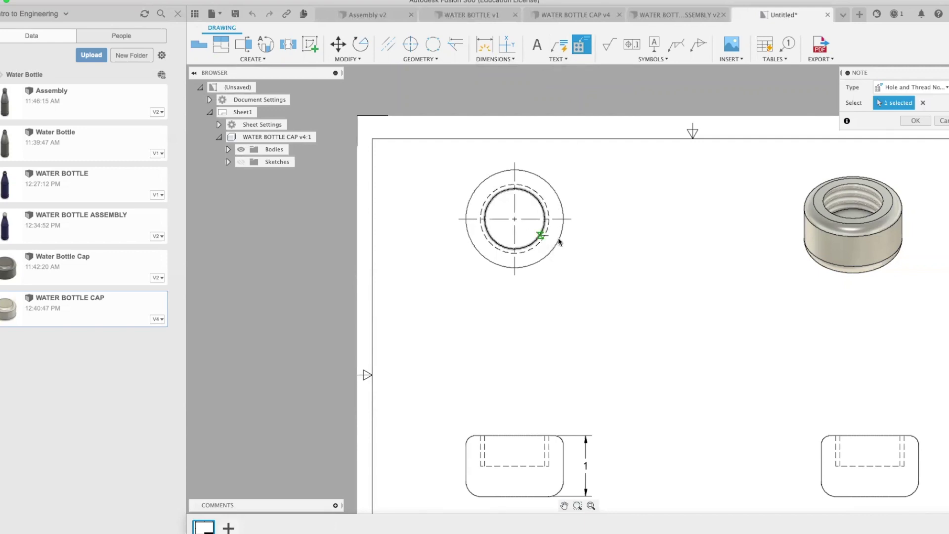
{"action": "left_click", "coordinate": [570, 277]}
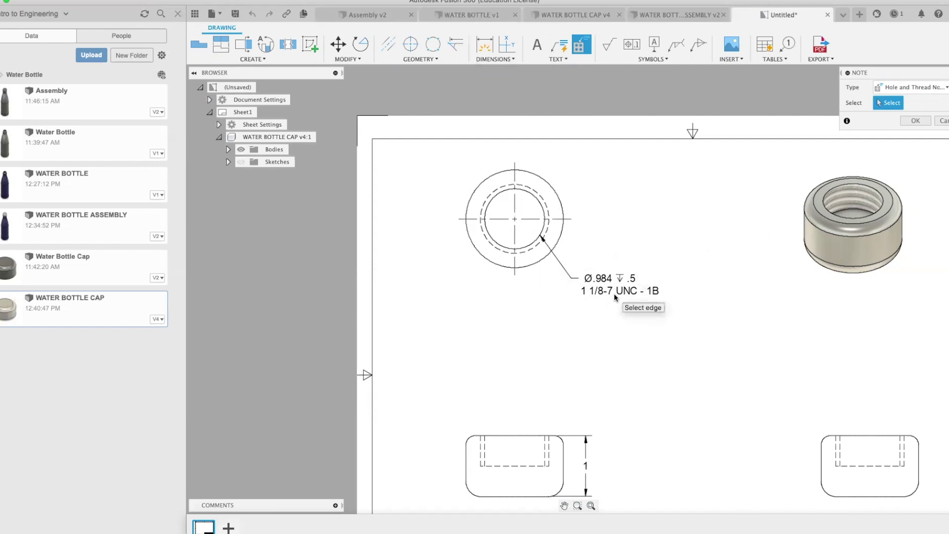
{"action": "scroll", "coordinate": [614, 297], "scroll_direction": "down", "scroll_amount": 2}
{"action": "scroll", "coordinate": [615, 297], "scroll_direction": "up", "scroll_amount": 2}
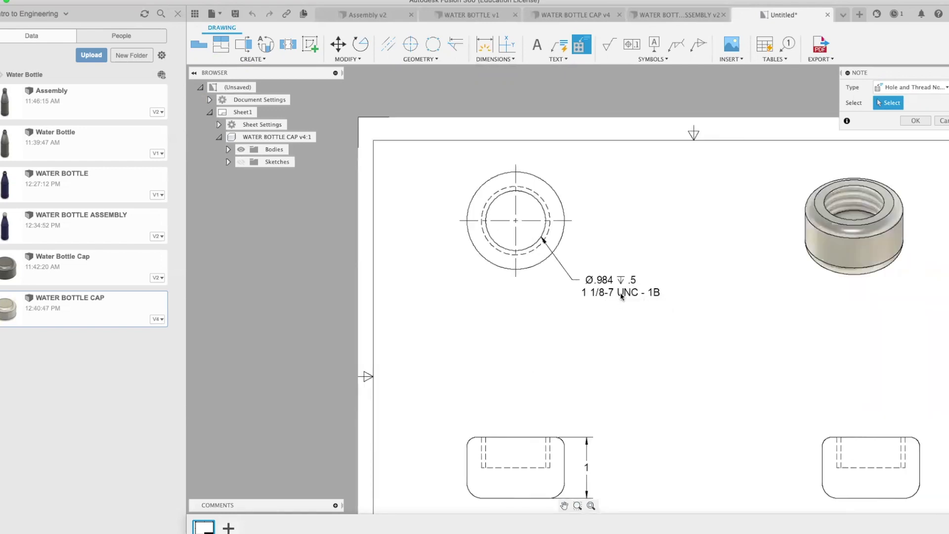
{"action": "left_click", "coordinate": [915, 121]}
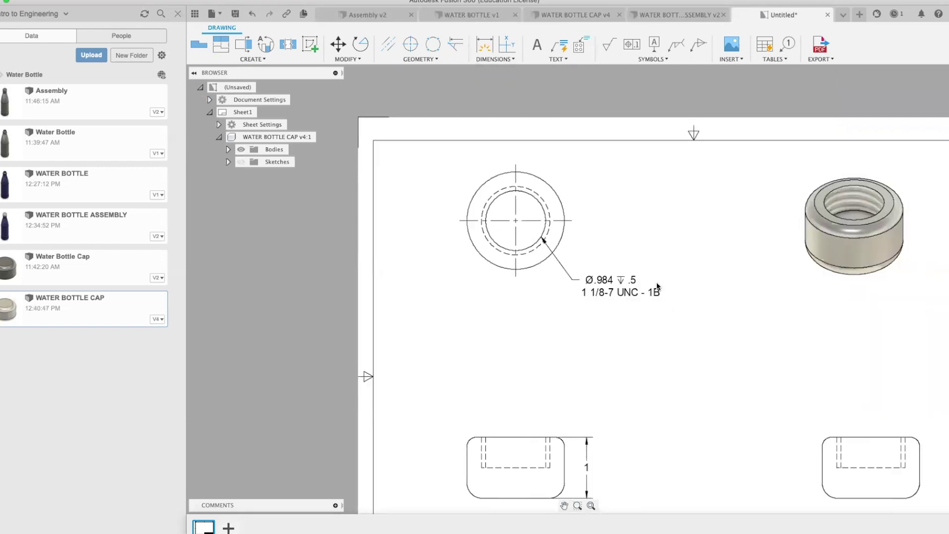
{"action": "scroll", "coordinate": [647, 298], "scroll_direction": "down", "scroll_amount": 3}
{"action": "scroll", "coordinate": [647, 310], "scroll_direction": "up", "scroll_amount": 2}
{"action": "scroll", "coordinate": [647, 309], "scroll_direction": "up", "scroll_amount": 1}
{"action": "middle_click_drag", "start_coordinate": [648, 310], "coordinate": [603, 255]}
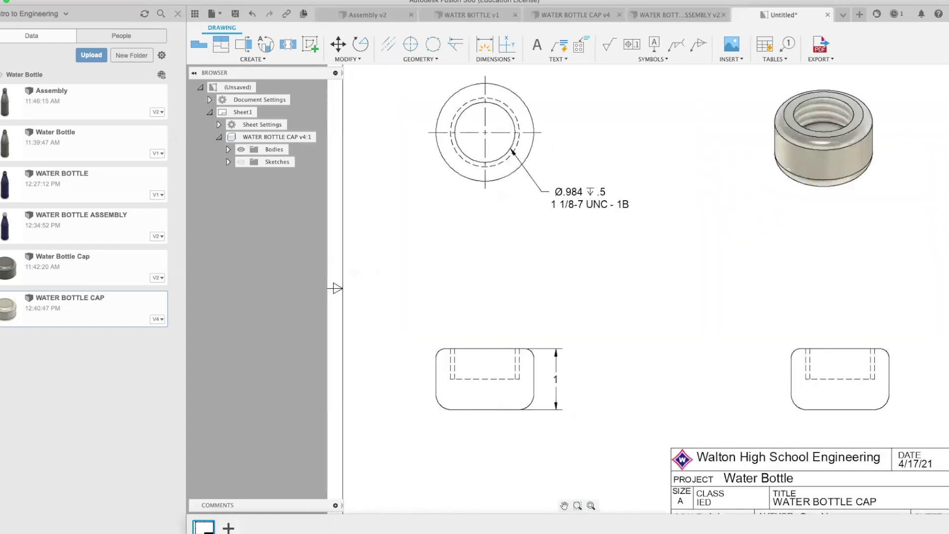
{"action": "scroll", "coordinate": [603, 256], "scroll_direction": "down", "scroll_amount": 1}
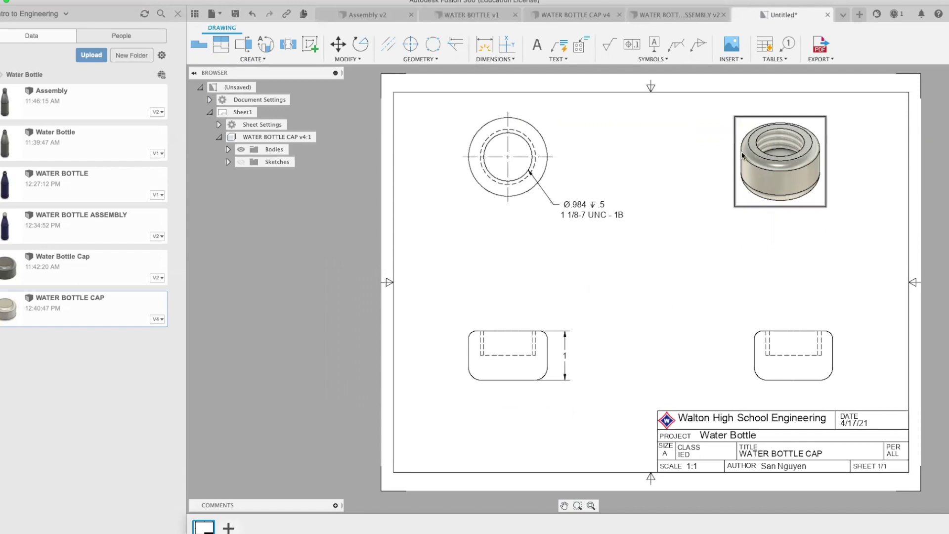
Dimension the overall width of the cap in the front view, placing the dimension above the outline
{"action": "left_click", "coordinate": [484, 45]}
{"action": "left_click", "coordinate": [472, 357]}
{"action": "left_click", "coordinate": [547, 363]}
{"action": "left_click", "coordinate": [534, 303]}
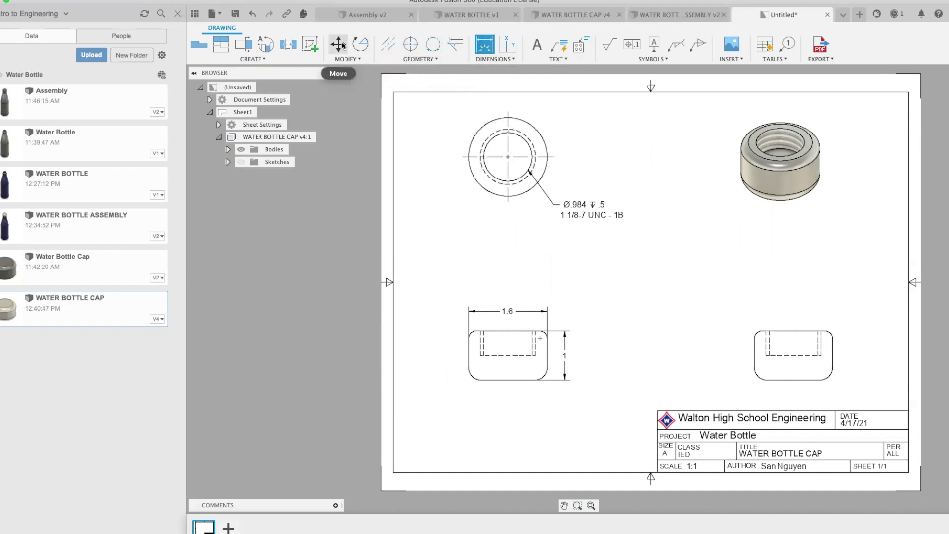
Dimension the outer circle's diameter in the top view, below and left of it, and delete the front view's width dimension
{"action": "left_click", "coordinate": [484, 44]}
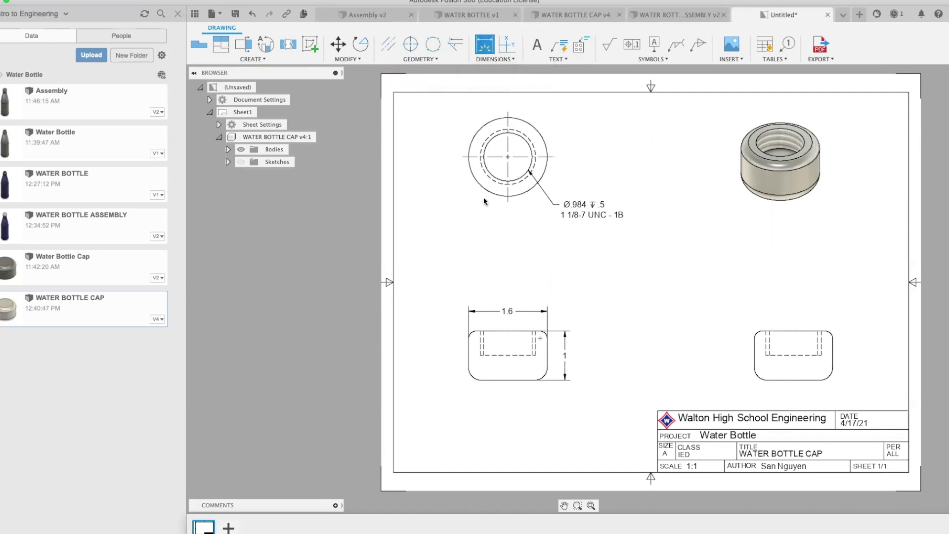
{"action": "left_click", "coordinate": [481, 189]}
{"action": "key", "text": "Escape"}
{"action": "left_click", "coordinate": [507, 312]}
{"action": "key", "text": "Delete"}
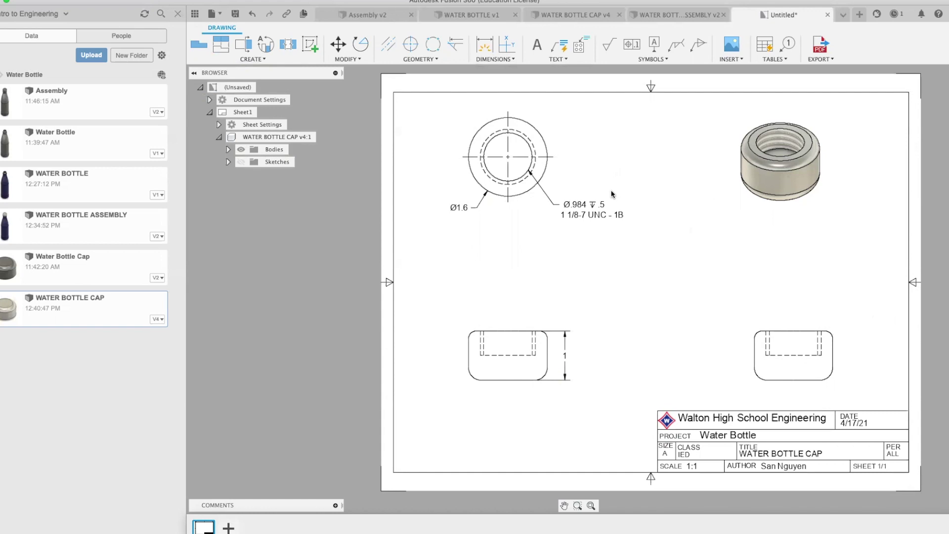
Replace the front view's height dimension with an overall height dimension placed to the left of the cap's side view
{"action": "left_click", "coordinate": [563, 355]}
{"action": "key", "text": "Delete"}
{"action": "left_click", "coordinate": [484, 44]}
{"action": "left_click", "coordinate": [789, 379]}
{"action": "left_click", "coordinate": [789, 332]}
{"action": "left_click", "coordinate": [741, 357]}
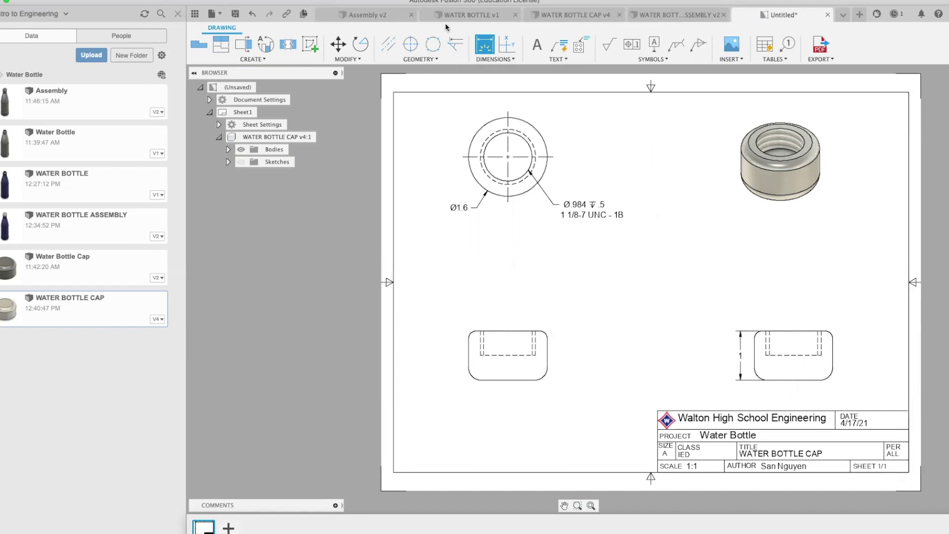
Add radius dimensions to the upper-right and lower-right rounded corners of the cap's front view, placed outside the outline
{"action": "scroll", "coordinate": [546, 333], "scroll_direction": "up", "scroll_amount": 5}
{"action": "left_click", "coordinate": [538, 336]}
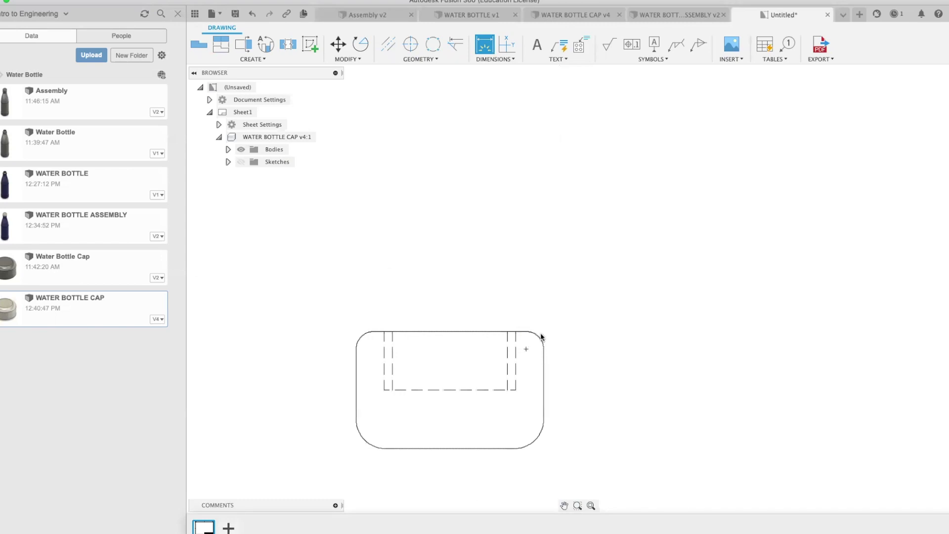
{"action": "left_click", "coordinate": [557, 314]}
{"action": "scroll", "coordinate": [556, 309], "scroll_direction": "down", "scroll_amount": 5}
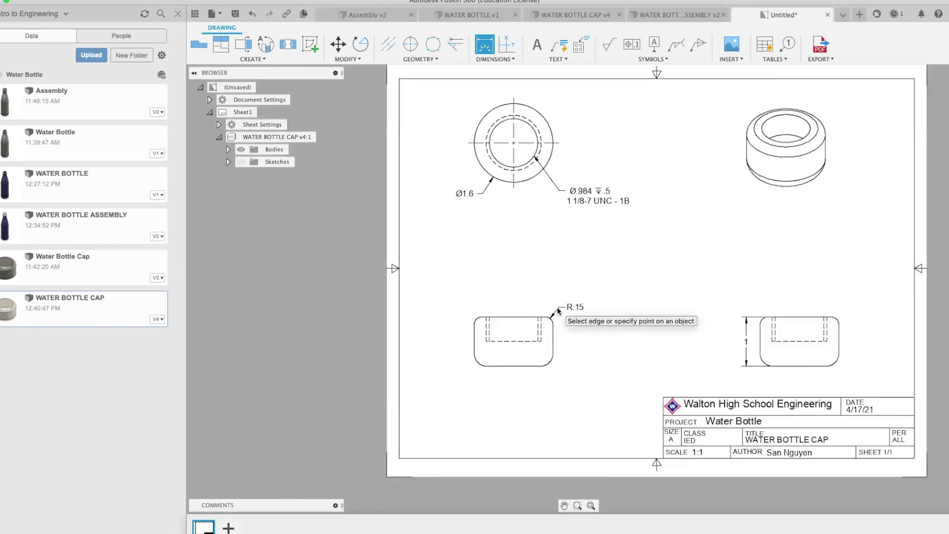
{"action": "left_click", "coordinate": [550, 363]}
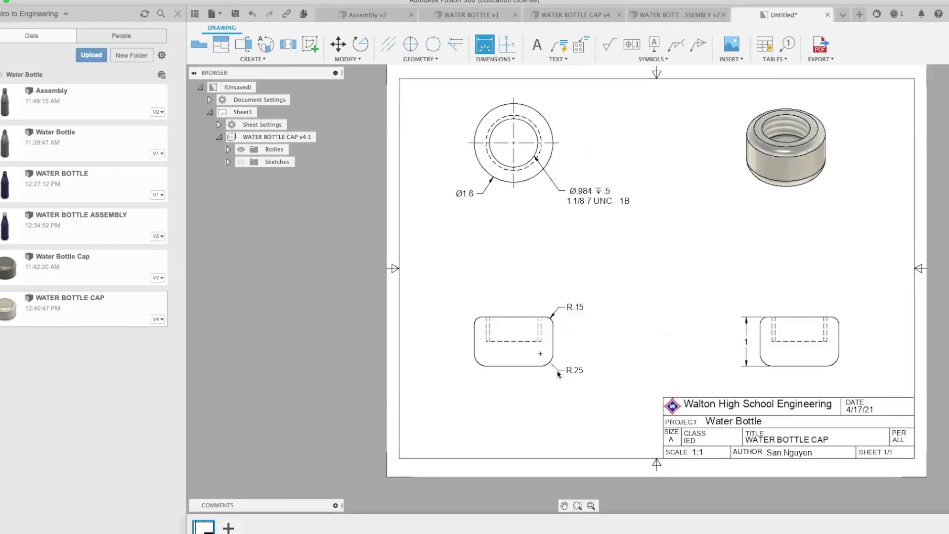
{"action": "left_click", "coordinate": [562, 374]}
{"action": "key", "text": "Escape"}
{"action": "scroll", "coordinate": [632, 287], "scroll_direction": "down", "scroll_amount": 2}
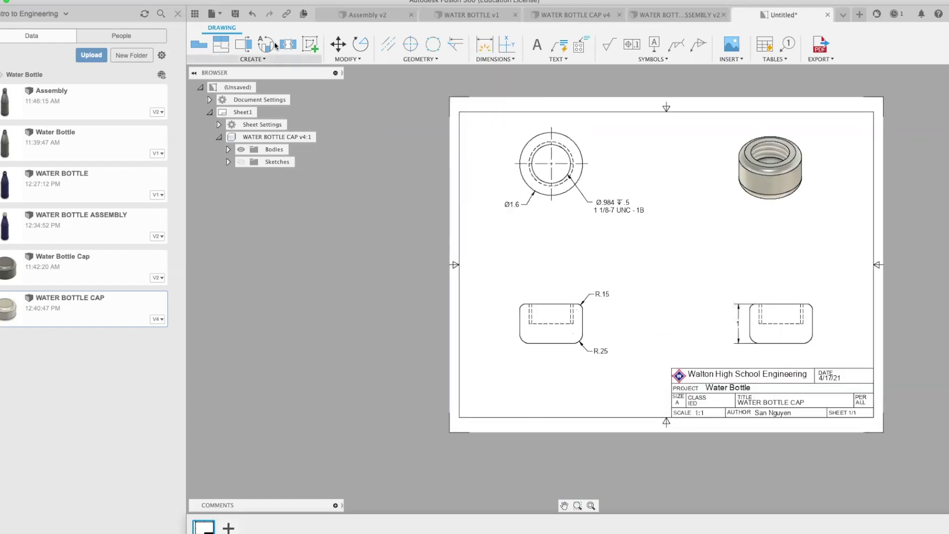
Save the drawing as WATER BOTTLE CAP MULTIVIEW in the Water Bottle folder
{"action": "left_click", "coordinate": [236, 14]}
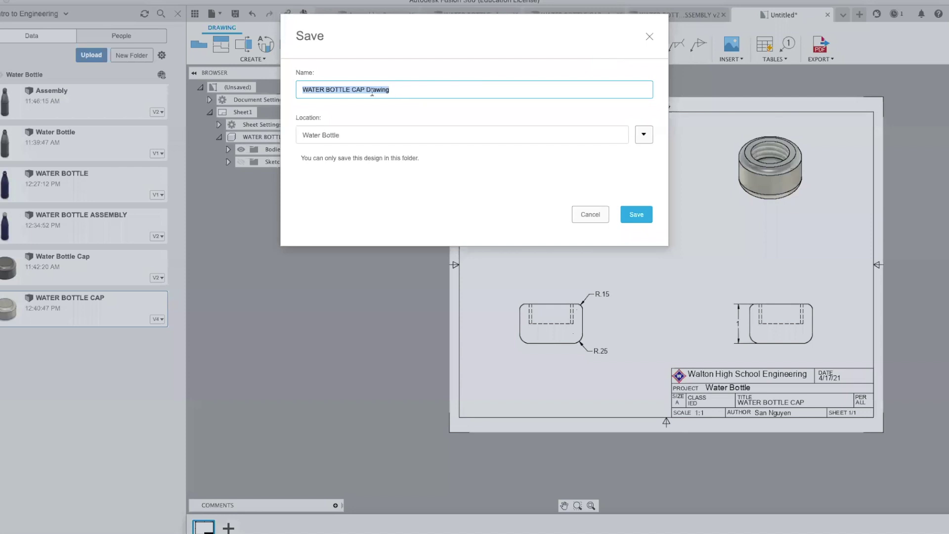
{"action": "left_click_drag", "start_coordinate": [393, 90], "coordinate": [367, 91]}
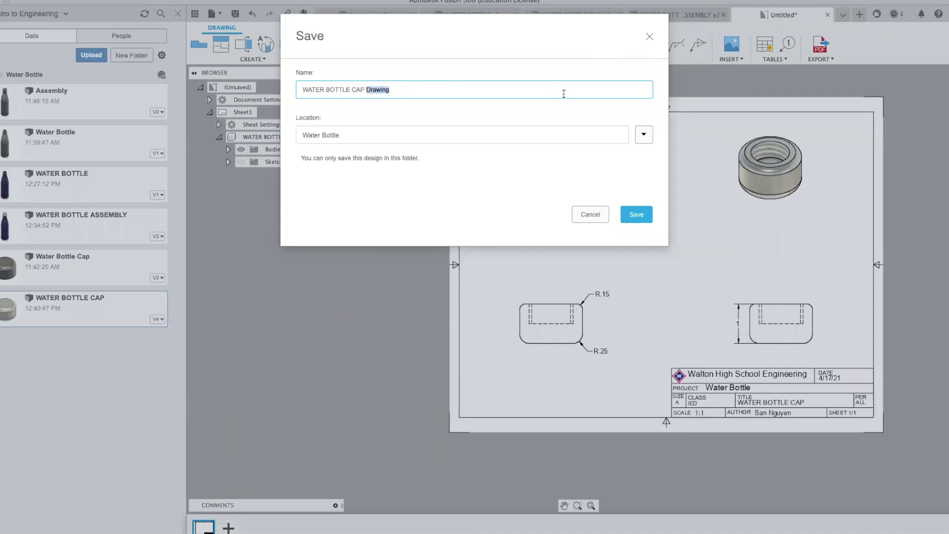
{"action": "type", "text": "MULTIVIEW"}
{"action": "left_click", "coordinate": [637, 214]}
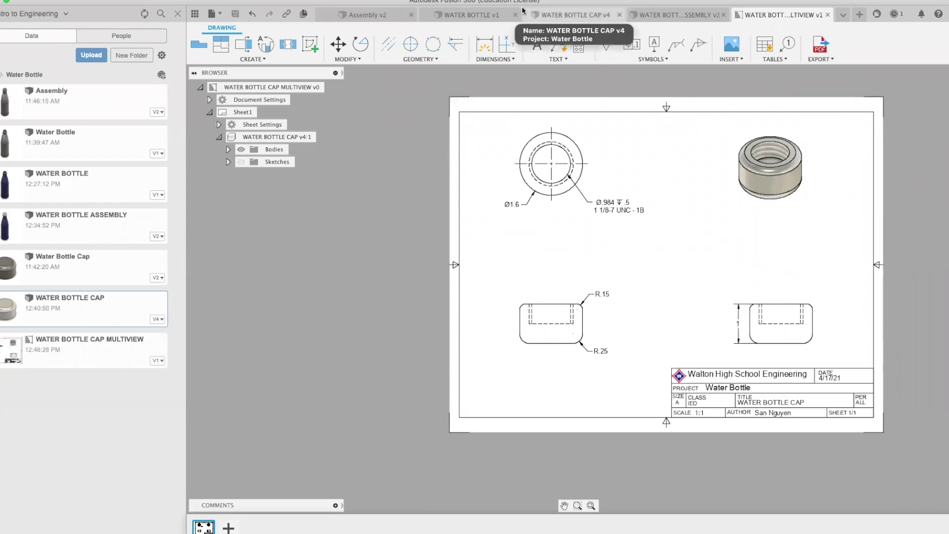
Switch to the WATER BOTTLE design and create a new full-assembly drawing from it with the Walton Drawing (in) template
{"action": "left_click", "coordinate": [455, 15]}
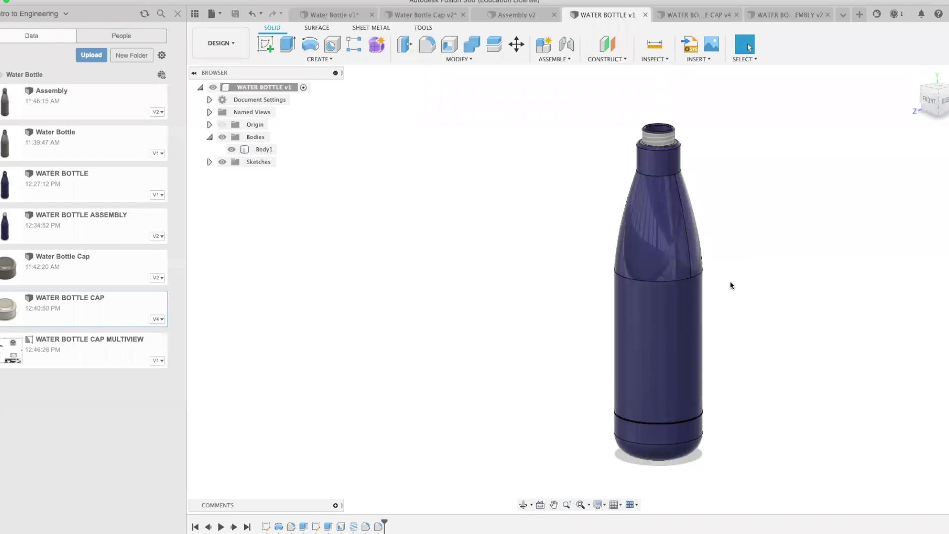
{"action": "middle_click_drag", "start_coordinate": [727, 178], "coordinate": [669, 176]}
{"action": "key", "text": "Escape"}
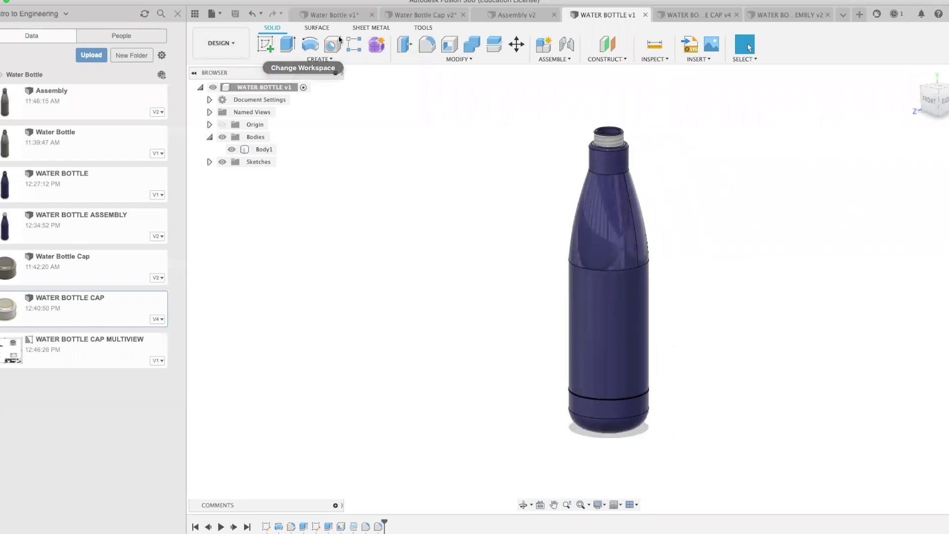
{"action": "left_click", "coordinate": [212, 49]}
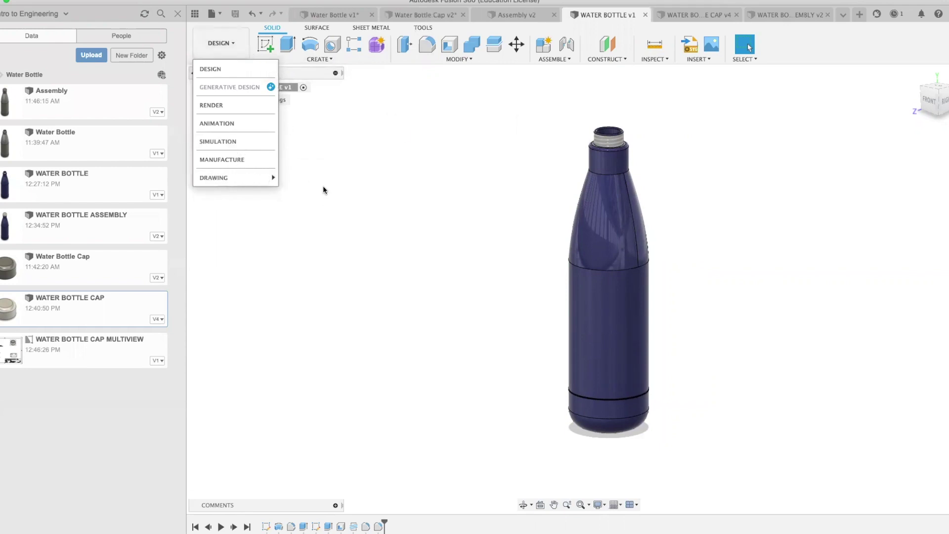
{"action": "left_click", "coordinate": [324, 198]}
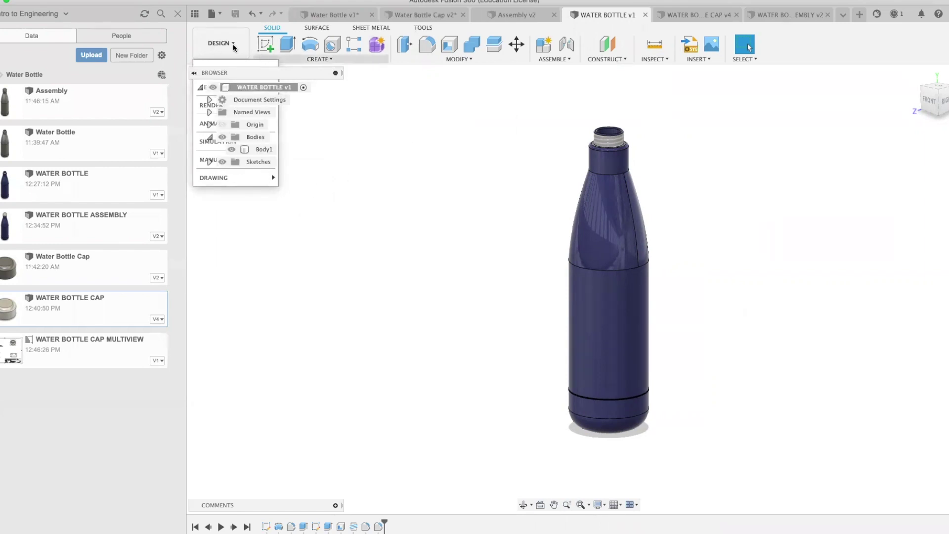
{"action": "left_click", "coordinate": [215, 42]}
{"action": "mouse_move", "coordinate": [233, 178]}
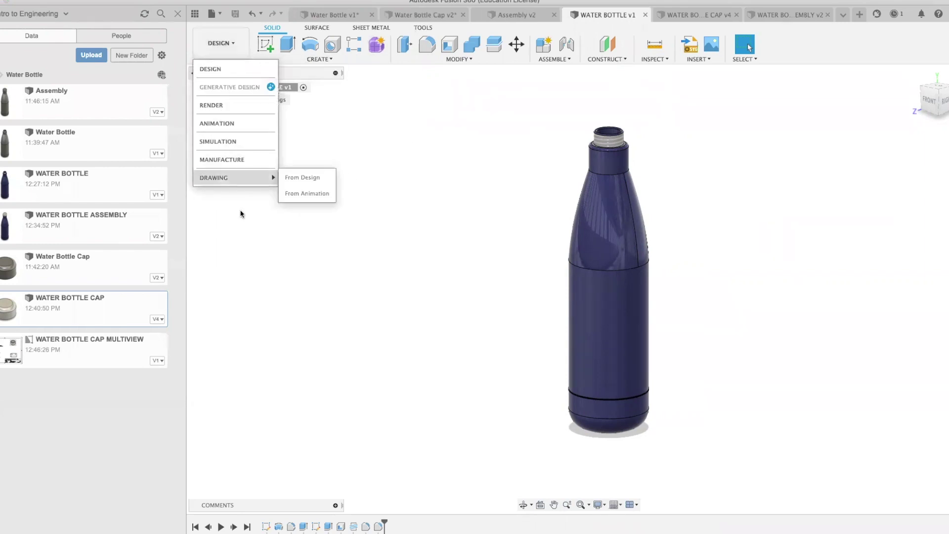
{"action": "left_click", "coordinate": [329, 181]}
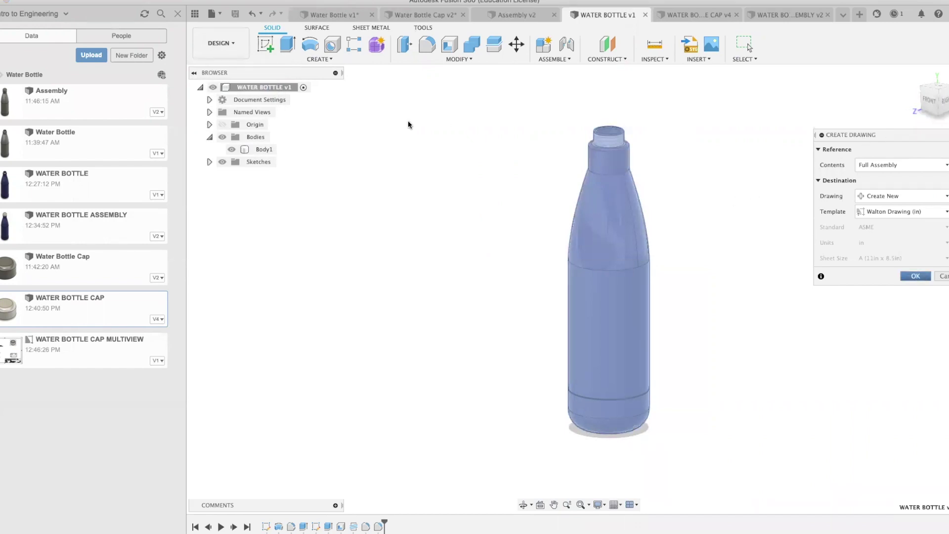
{"action": "key", "text": "Return"}
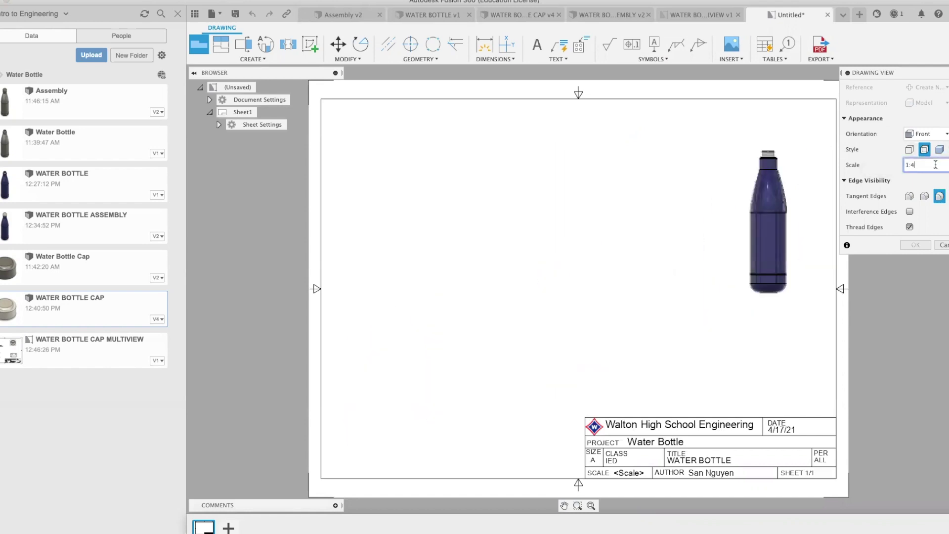
Place the bottle's front base view at scale 1:3.5 in the lower-left area of the sheet
{"action": "key", "text": "Return"}
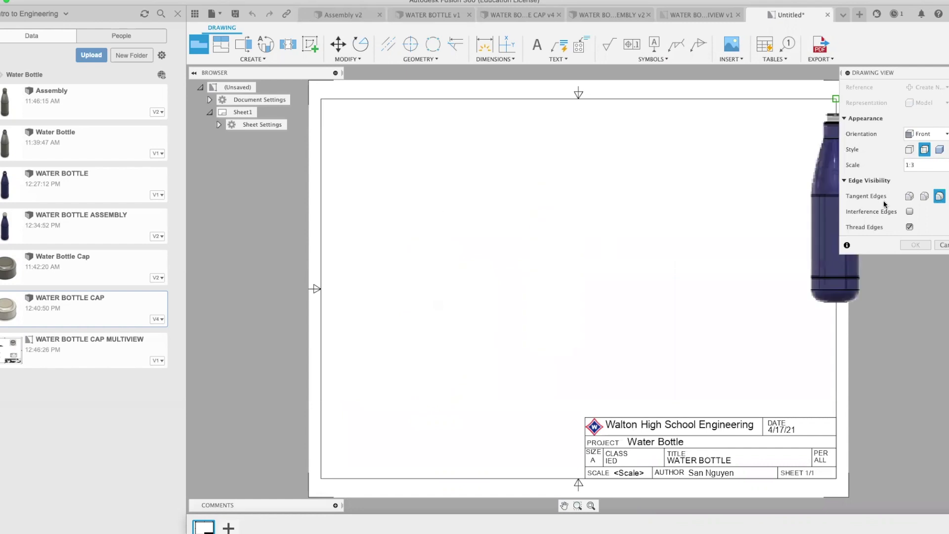
{"action": "left_click", "coordinate": [929, 166]}
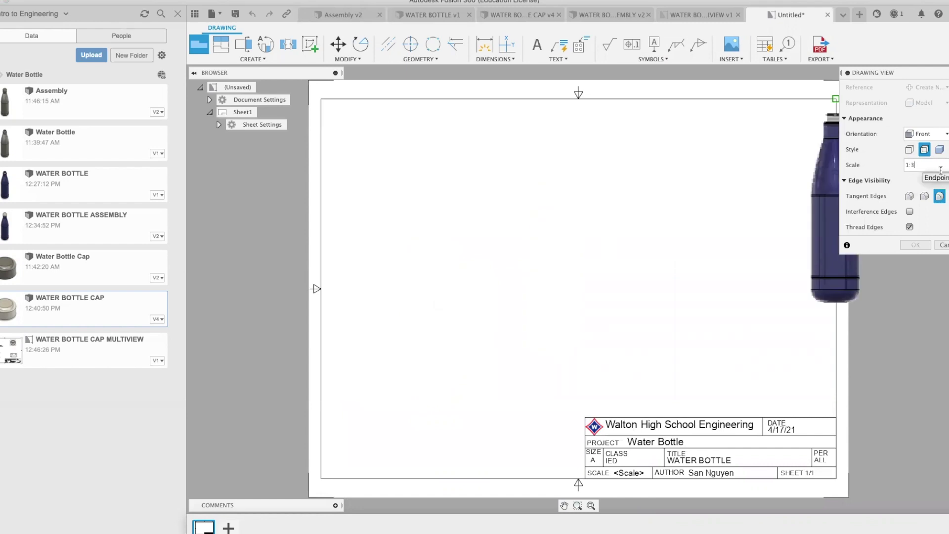
{"action": "type", "text": ".5"}
{"action": "key", "text": "Return"}
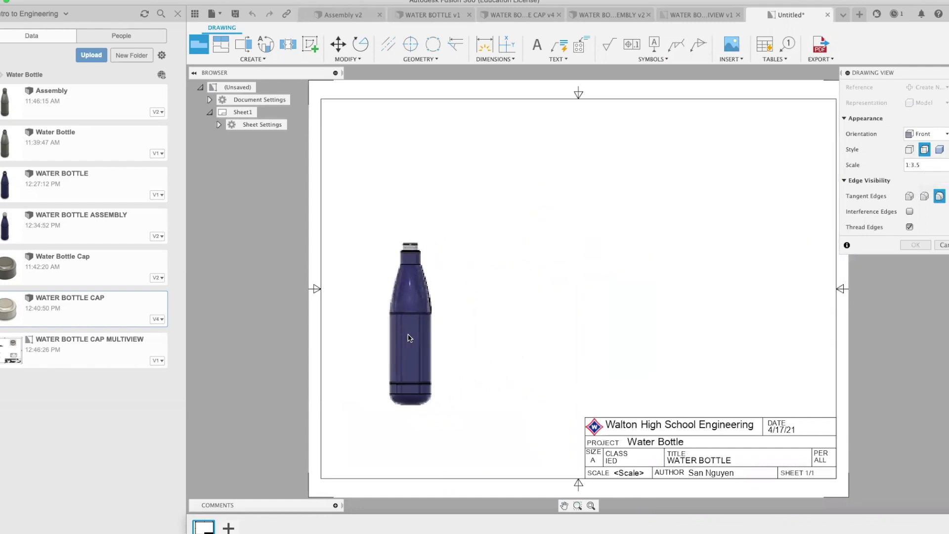
{"action": "left_click", "coordinate": [428, 318]}
{"action": "left_click", "coordinate": [924, 245]}
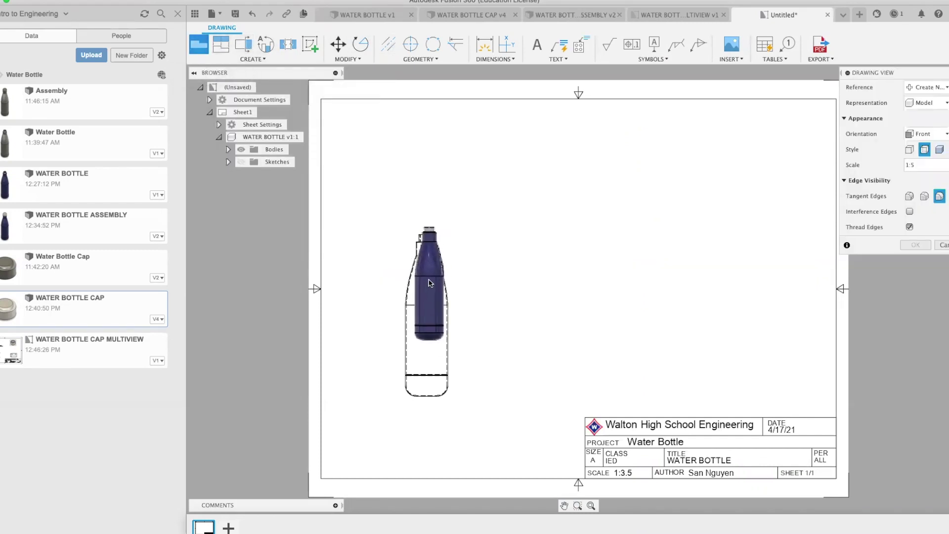
{"action": "key", "text": "Escape"}
Project a top view, an upper-right isometric view and a right-side view from the bottle's front view
{"action": "left_click", "coordinate": [220, 44]}
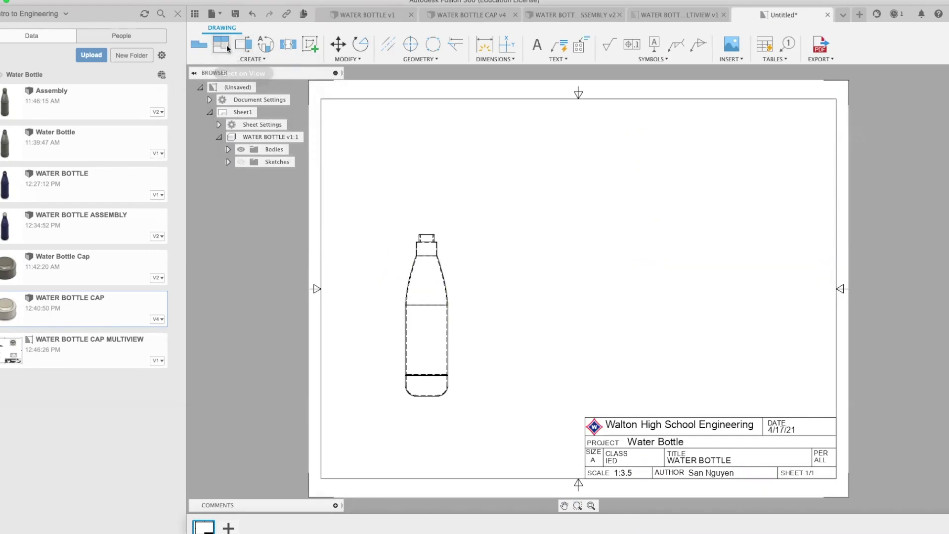
{"action": "left_click", "coordinate": [418, 321]}
{"action": "left_click", "coordinate": [421, 157]}
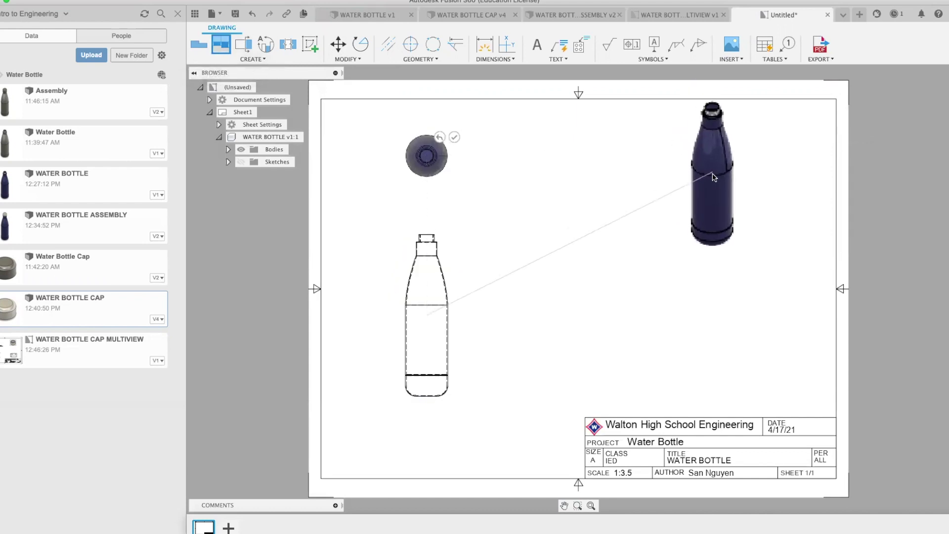
{"action": "left_click", "coordinate": [732, 186]}
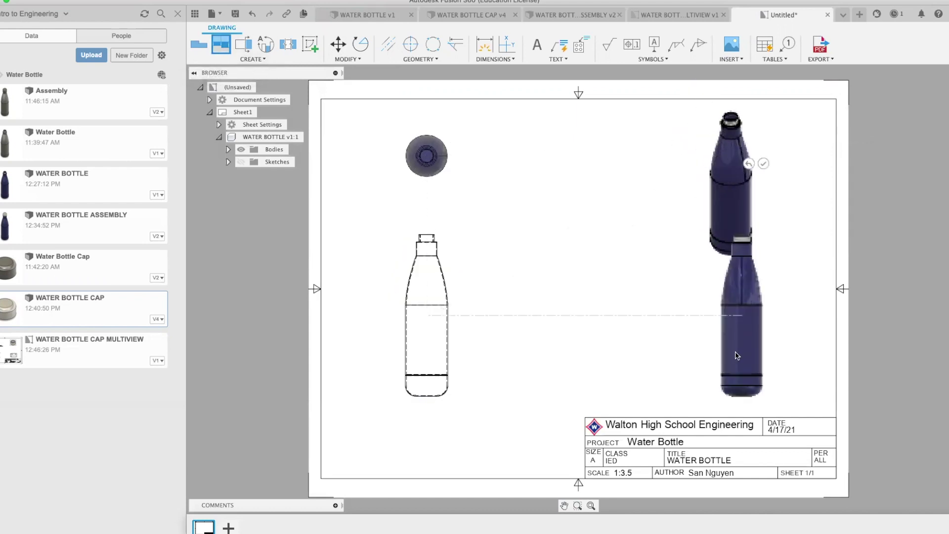
{"action": "left_click", "coordinate": [704, 378]}
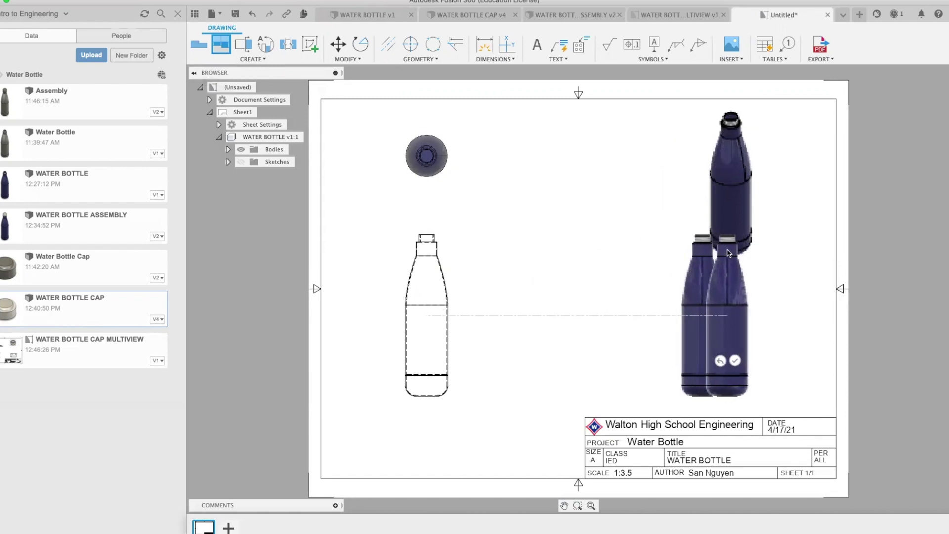
{"action": "left_click", "coordinate": [736, 361]}
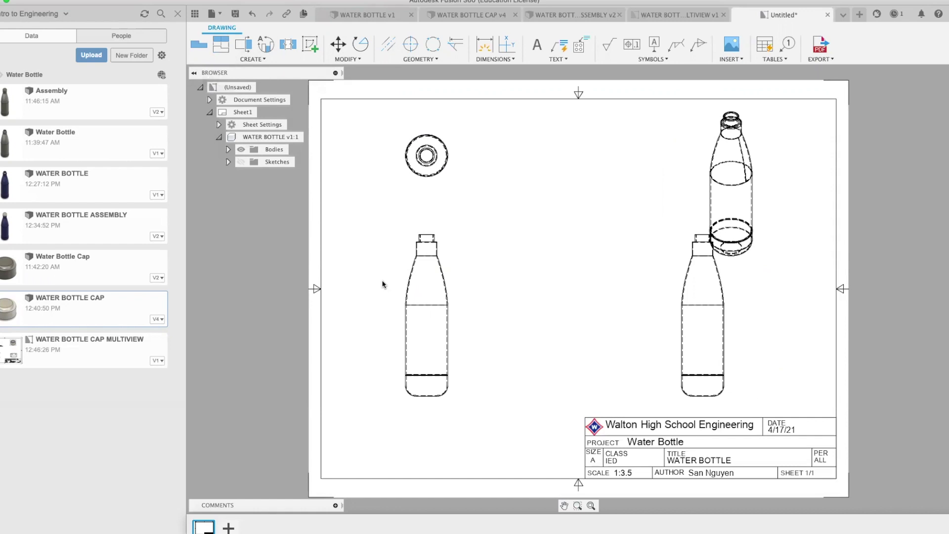
Delete the bottle's right-side view and set the isometric view's style to shaded
{"action": "left_click", "coordinate": [711, 286]}
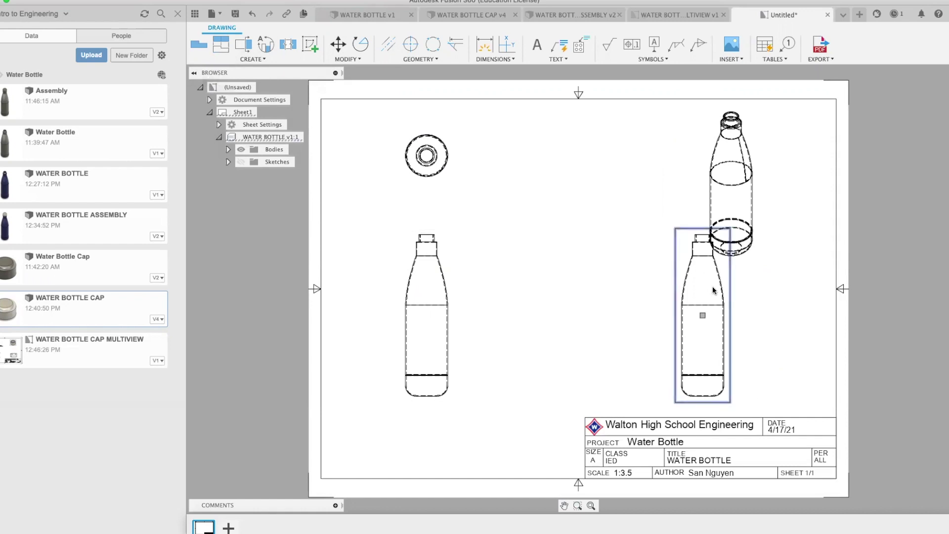
{"action": "key", "text": "Delete"}
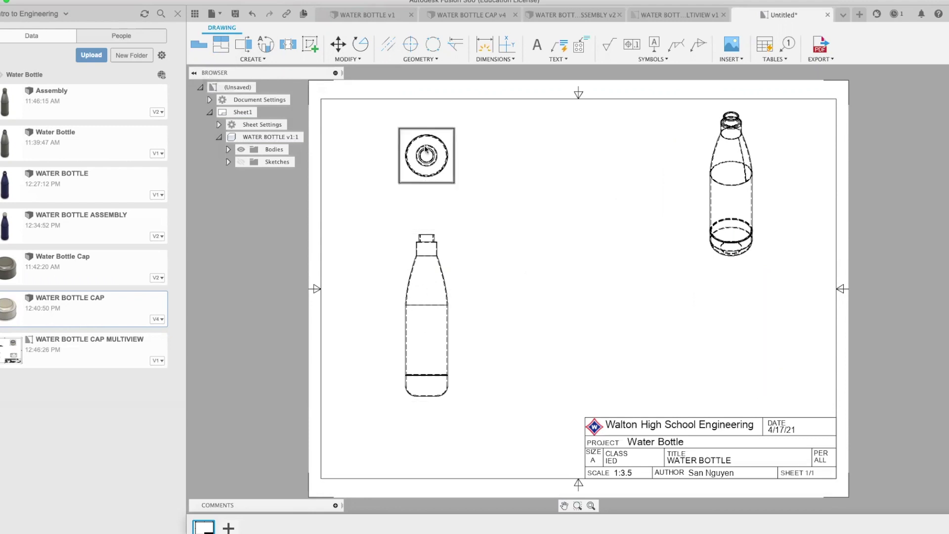
{"action": "double_click", "coordinate": [743, 170]}
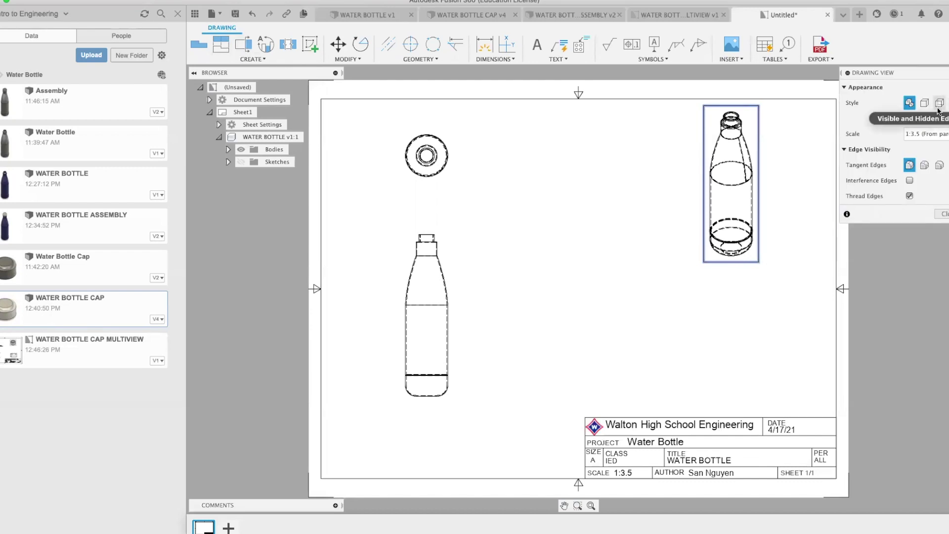
{"action": "left_click", "coordinate": [908, 103]}
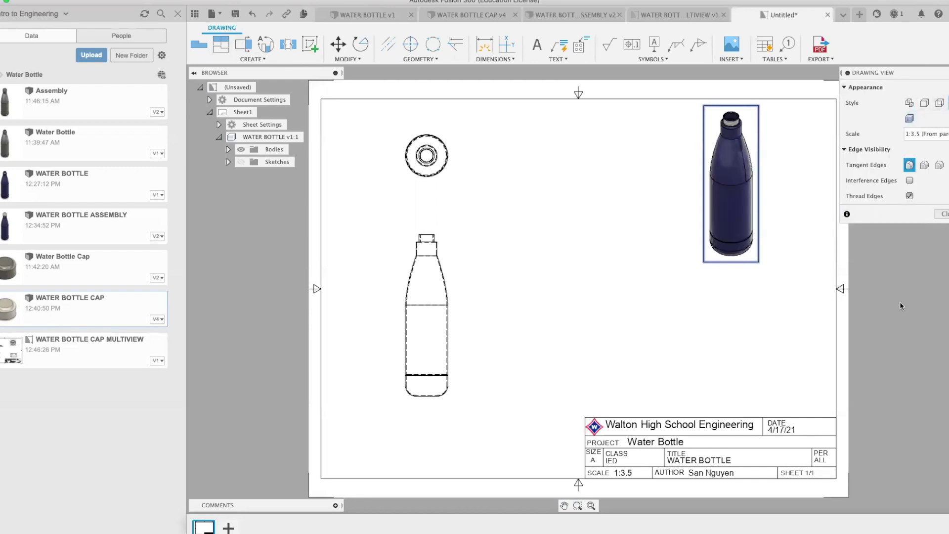
{"action": "left_click", "coordinate": [942, 213]}
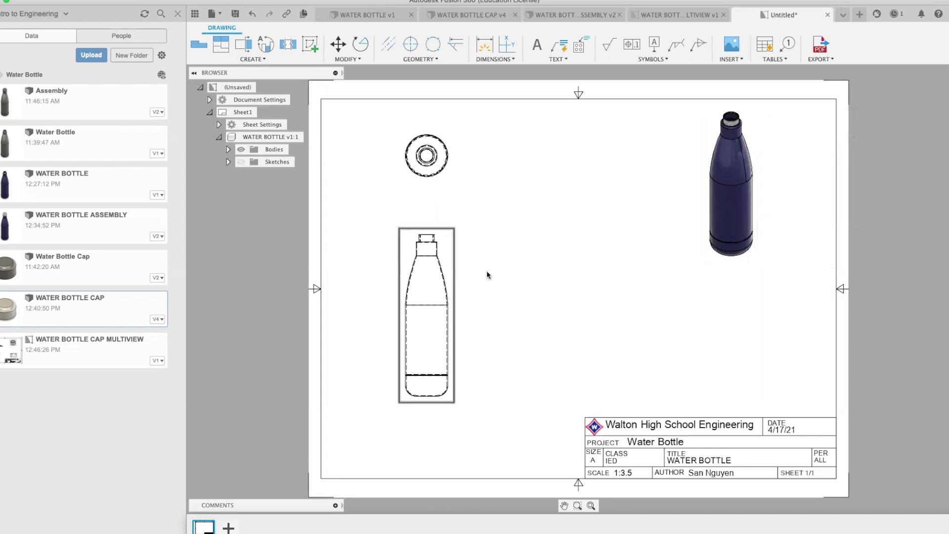
{"action": "scroll", "coordinate": [408, 312], "scroll_direction": "up", "scroll_amount": 3}
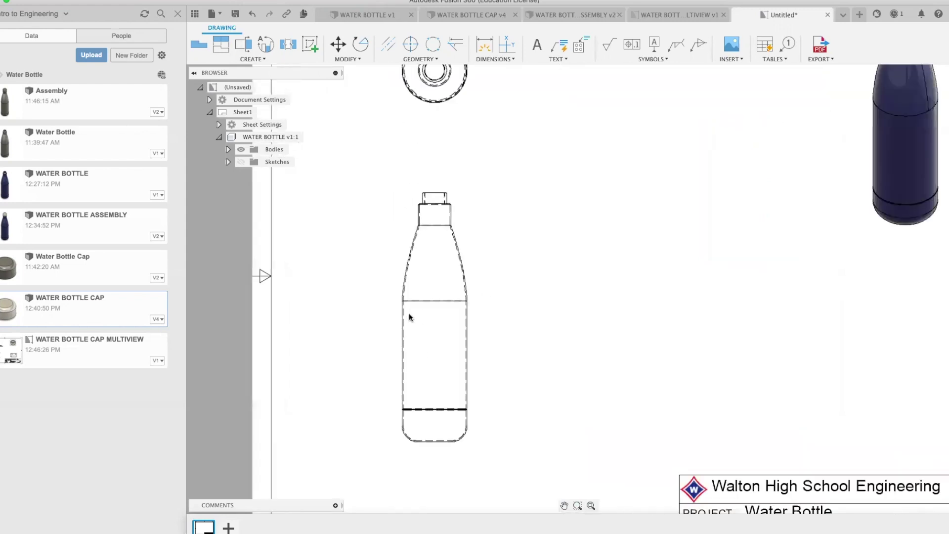
{"action": "scroll", "coordinate": [408, 313], "scroll_direction": "up", "scroll_amount": 4}
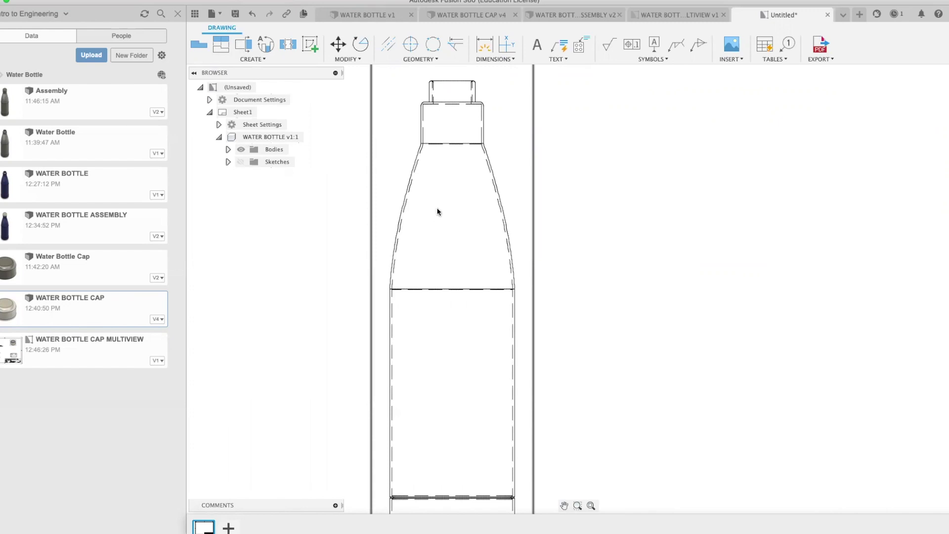
{"action": "scroll", "coordinate": [440, 213], "scroll_direction": "down", "scroll_amount": 5}
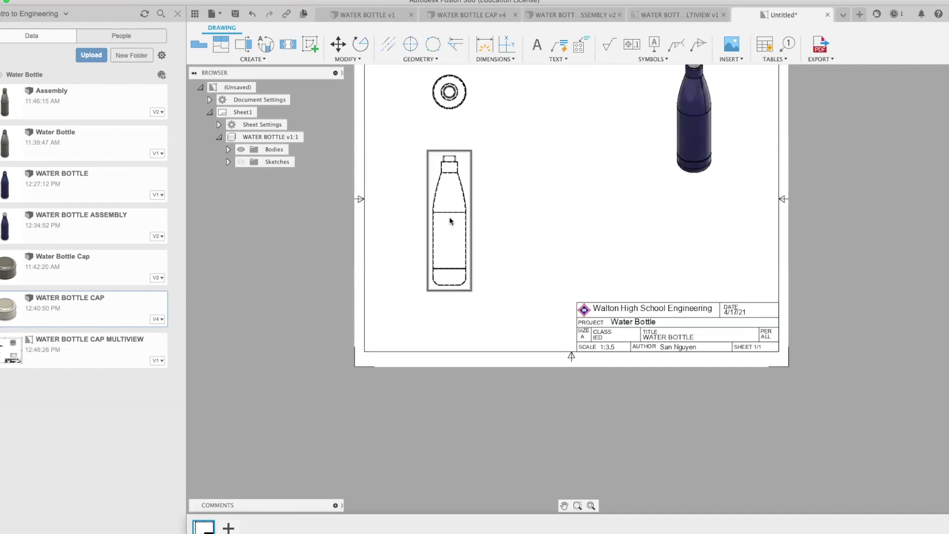
Change the bottle front view's style to visible edges only, without hidden lines
{"action": "scroll", "coordinate": [450, 220], "scroll_direction": "up", "scroll_amount": 2}
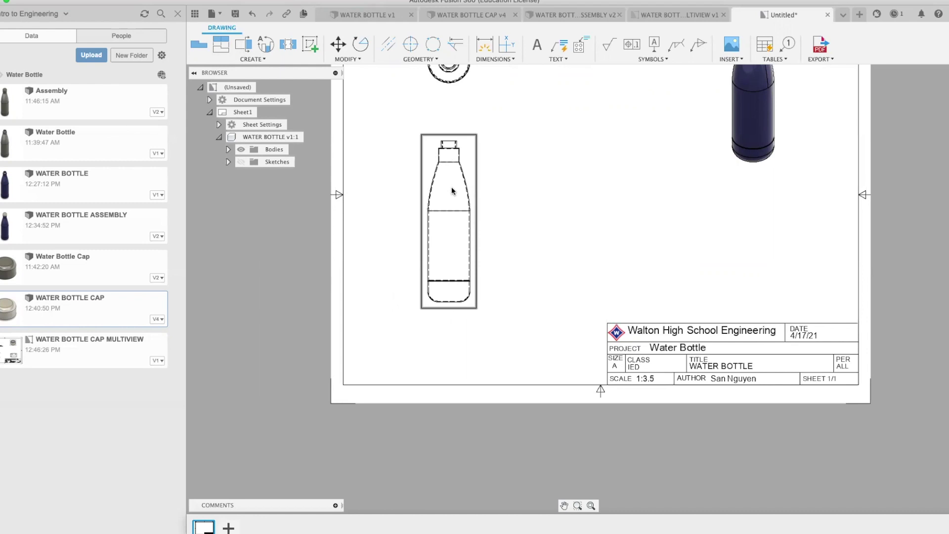
{"action": "middle_click_drag", "start_coordinate": [487, 155], "coordinate": [521, 195]}
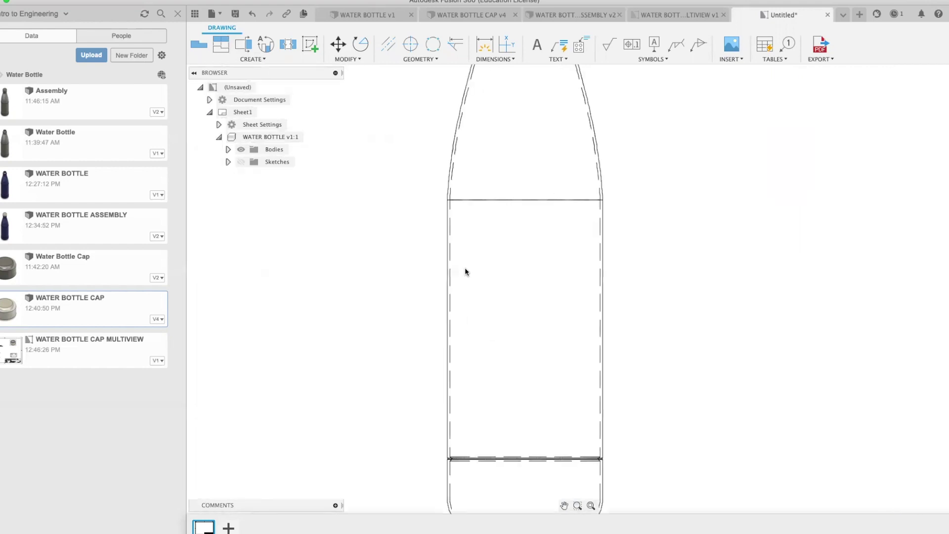
{"action": "scroll", "coordinate": [465, 268], "scroll_direction": "up", "scroll_amount": 6}
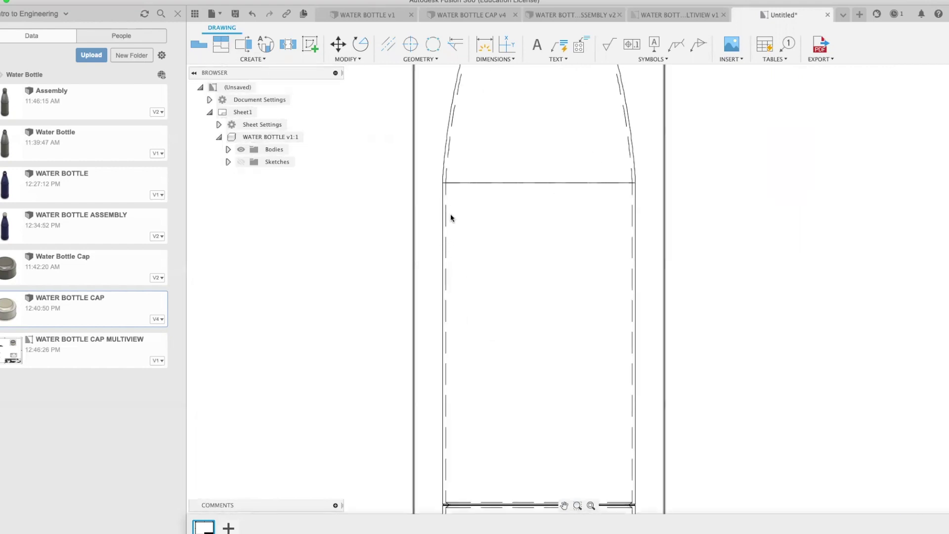
{"action": "scroll", "coordinate": [450, 214], "scroll_direction": "down", "scroll_amount": 6}
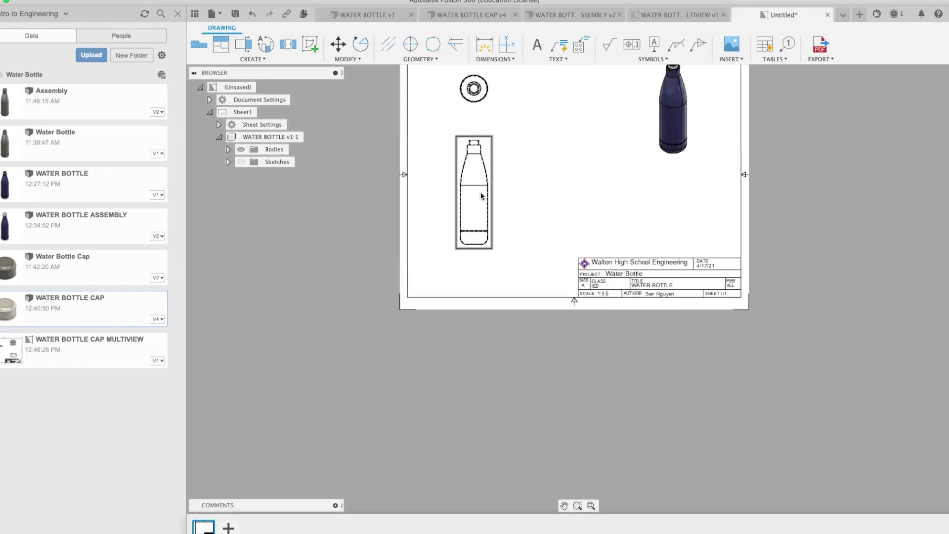
{"action": "double_click", "coordinate": [482, 195]}
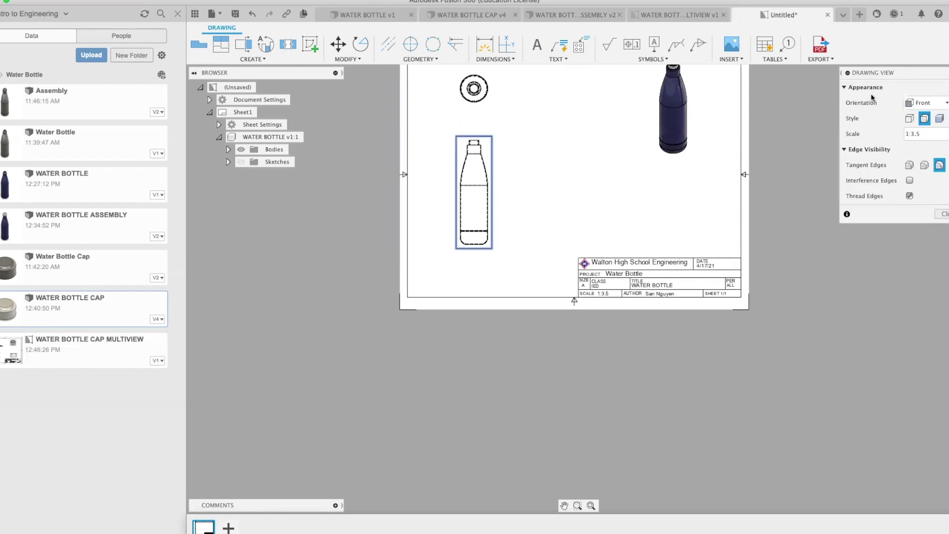
{"action": "left_click", "coordinate": [909, 119]}
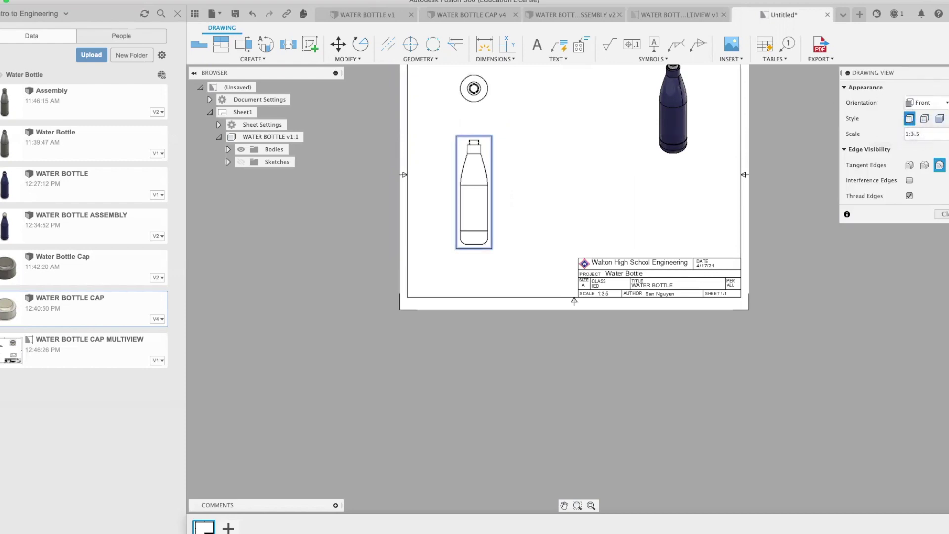
{"action": "left_click", "coordinate": [945, 214]}
{"action": "middle_click_drag", "start_coordinate": [514, 190], "coordinate": [530, 226]}
{"action": "scroll", "coordinate": [531, 226], "scroll_direction": "up", "scroll_amount": 2}
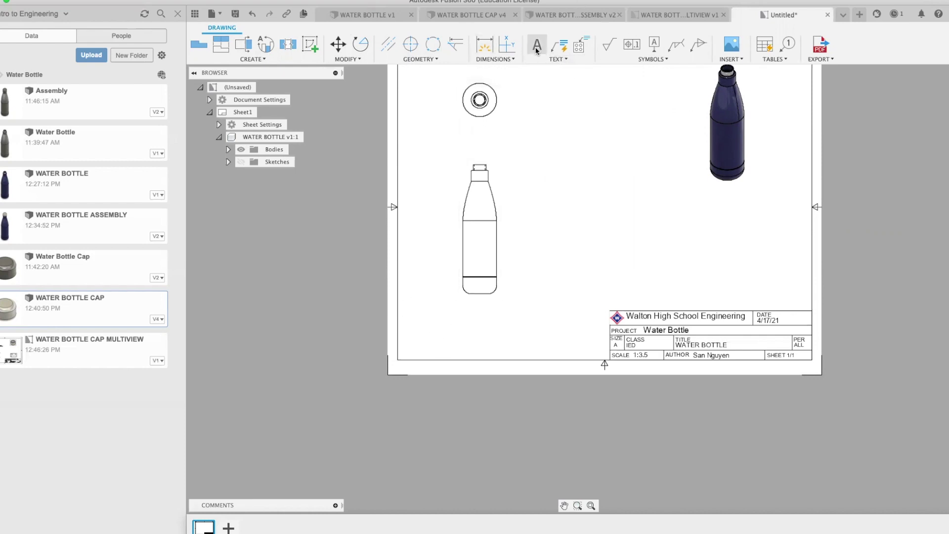
Open the Shell feature in the WATER BOTTLE design to check its inside thickness, and close it
{"action": "left_click", "coordinate": [685, 19]}
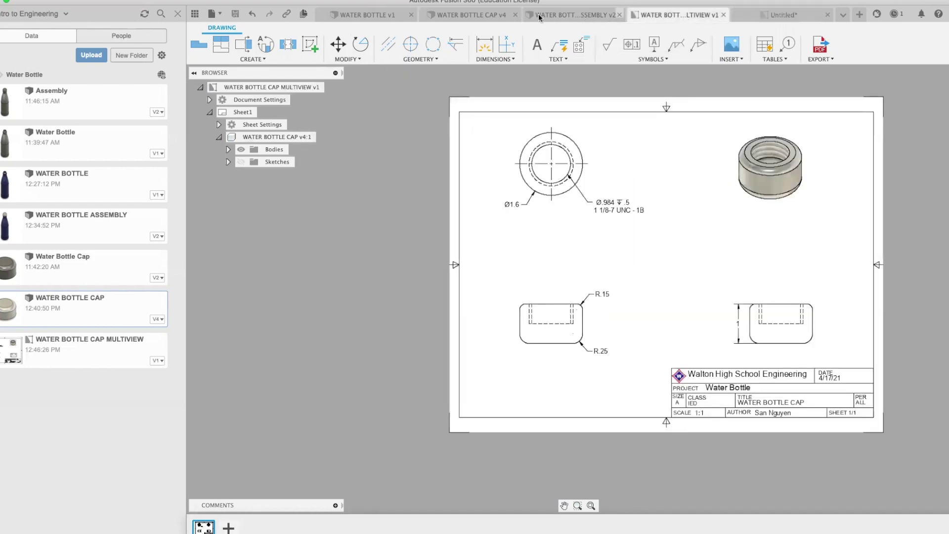
{"action": "left_click", "coordinate": [376, 16]}
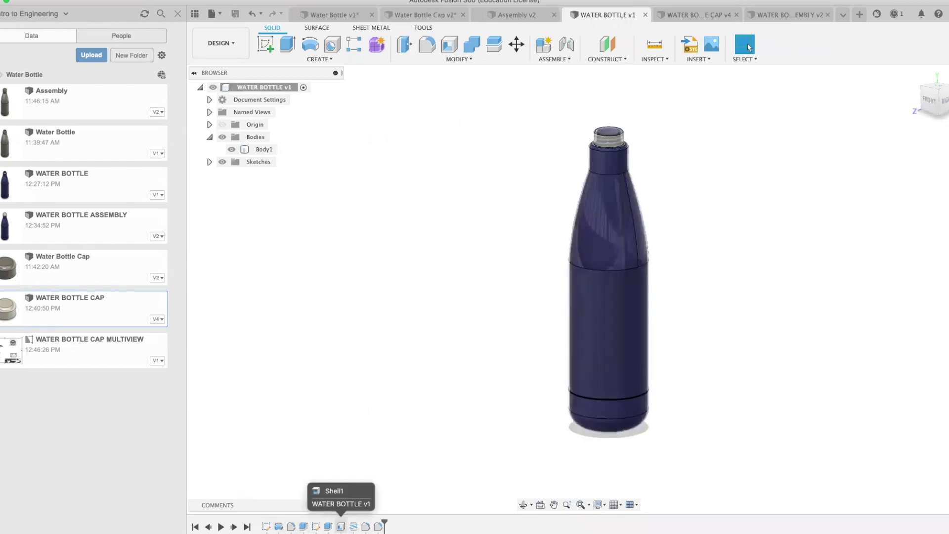
{"action": "right_click", "coordinate": [341, 526]}
{"action": "left_click", "coordinate": [378, 434]}
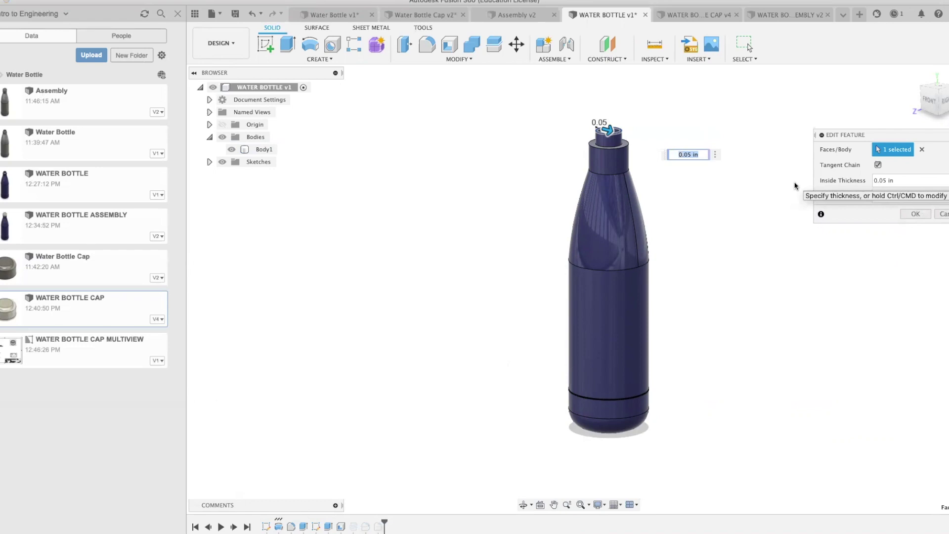
{"action": "left_click", "coordinate": [915, 213]}
Return to the untitled bottle drawing and add the text 'Note: Part is shelled 0.05"' in the sheet's lower-left corner
{"action": "left_click", "coordinate": [722, 15]}
{"action": "left_click", "coordinate": [789, 13]}
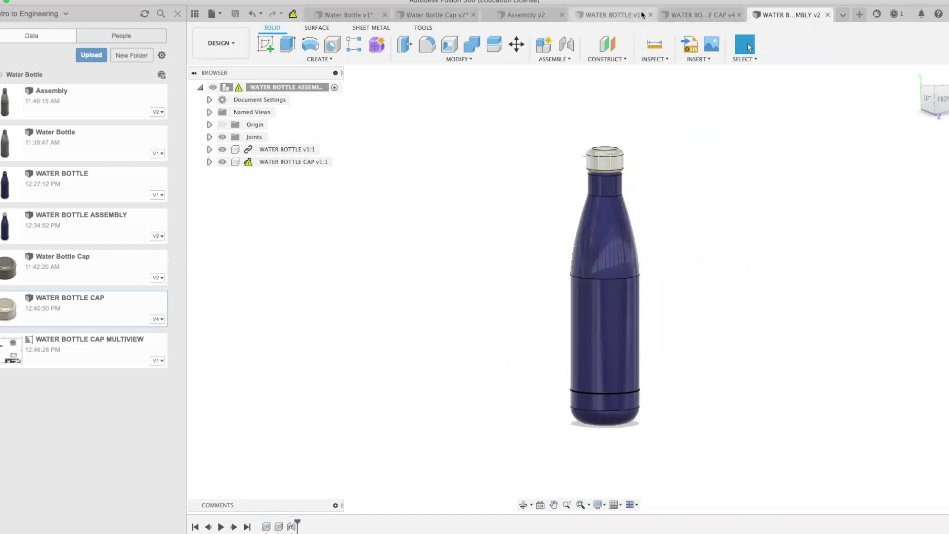
{"action": "left_click", "coordinate": [842, 14]}
{"action": "left_click", "coordinate": [809, 103]}
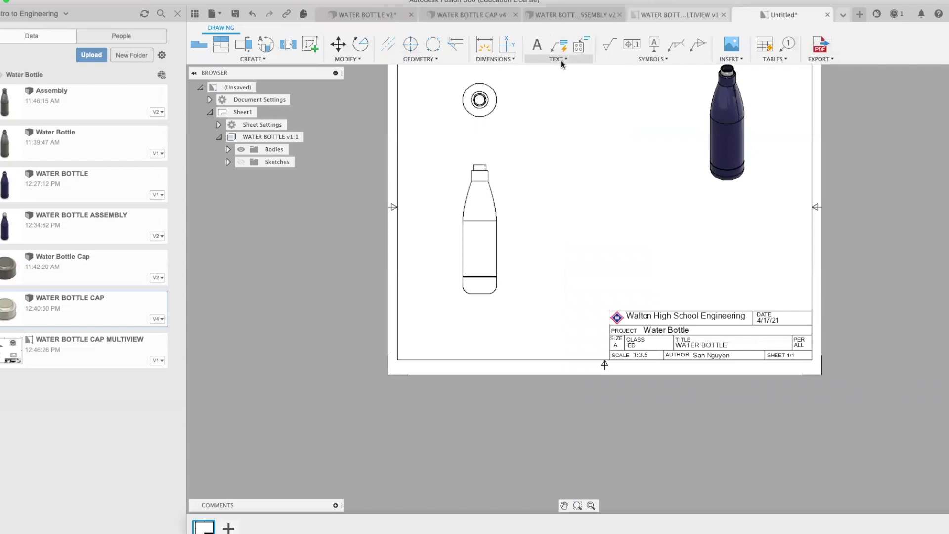
{"action": "left_click", "coordinate": [561, 60]}
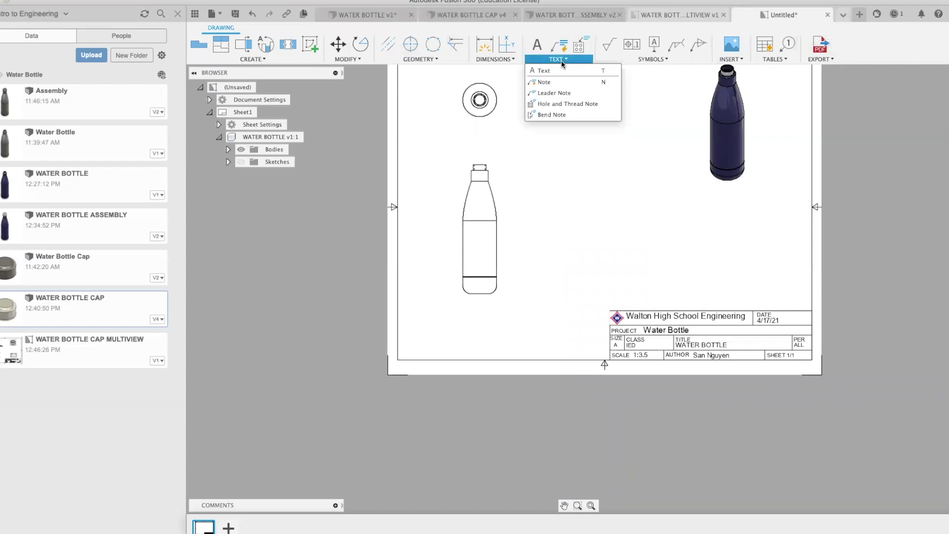
{"action": "left_click", "coordinate": [544, 71]}
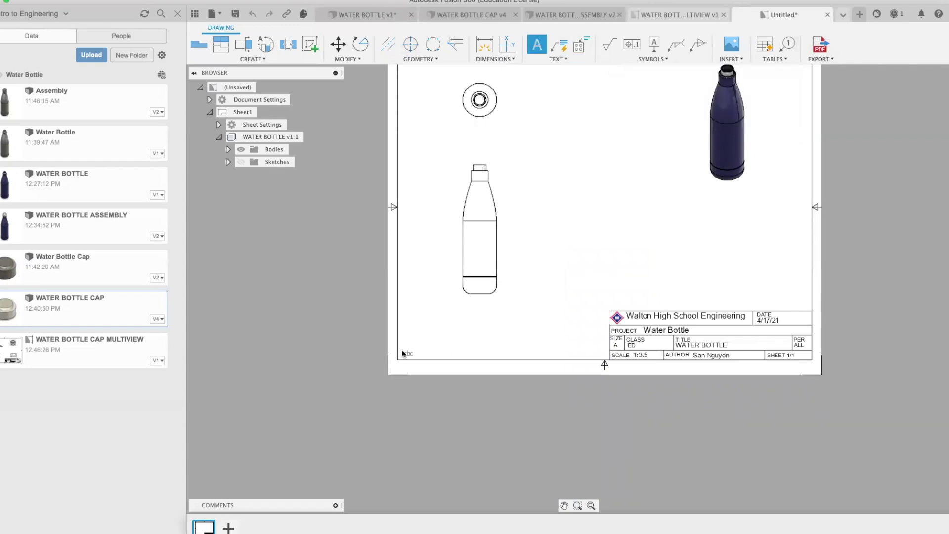
{"action": "left_click", "coordinate": [398, 358]}
{"action": "left_click", "coordinate": [451, 341]}
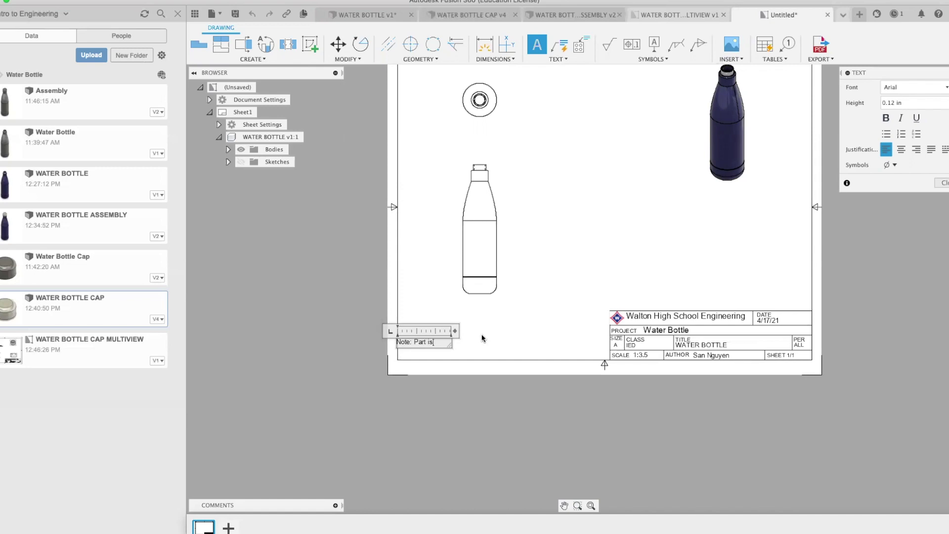
{"action": "type", "text": "shelled 0.05\""}
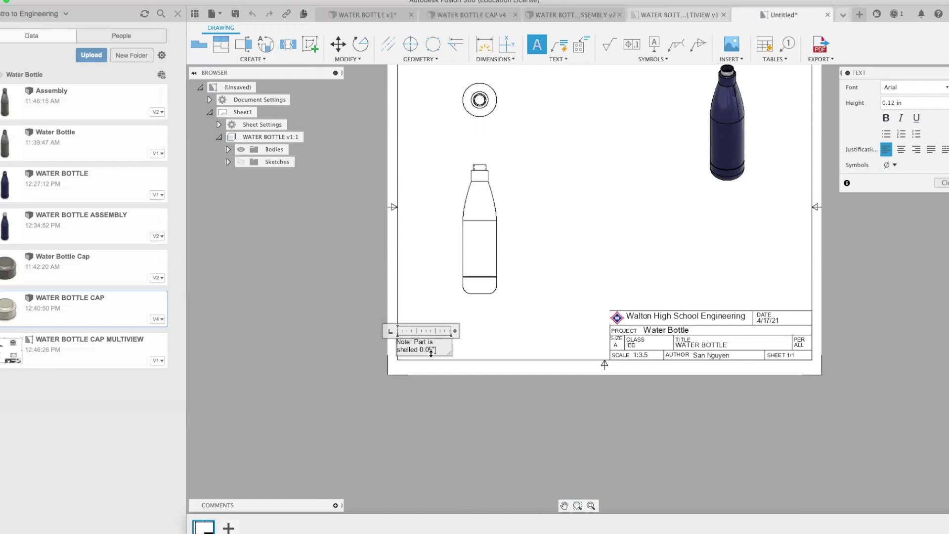
{"action": "left_click", "coordinate": [519, 341]}
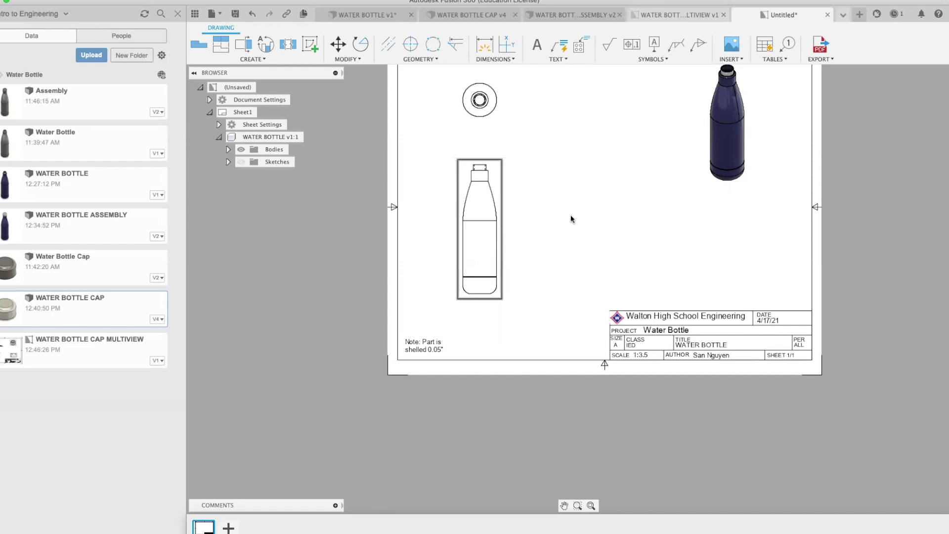
Examine the sheet layout and the small groove near the base of the bottle's front view up close
{"action": "scroll", "coordinate": [566, 220], "scroll_direction": "up", "scroll_amount": 4}
{"action": "scroll", "coordinate": [563, 221], "scroll_direction": "down", "scroll_amount": 1}
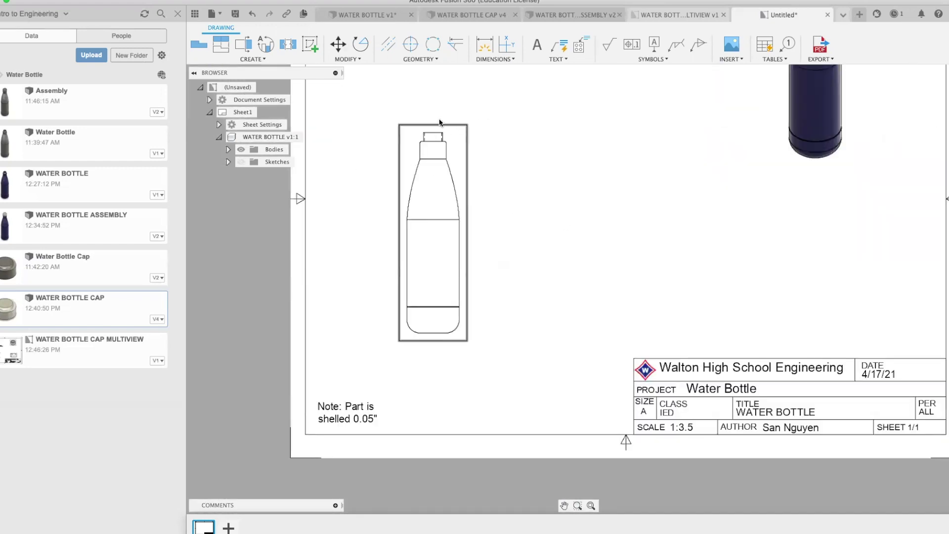
{"action": "scroll", "coordinate": [512, 136], "scroll_direction": "down", "scroll_amount": 1}
{"action": "middle_click_drag", "start_coordinate": [520, 148], "coordinate": [542, 188]}
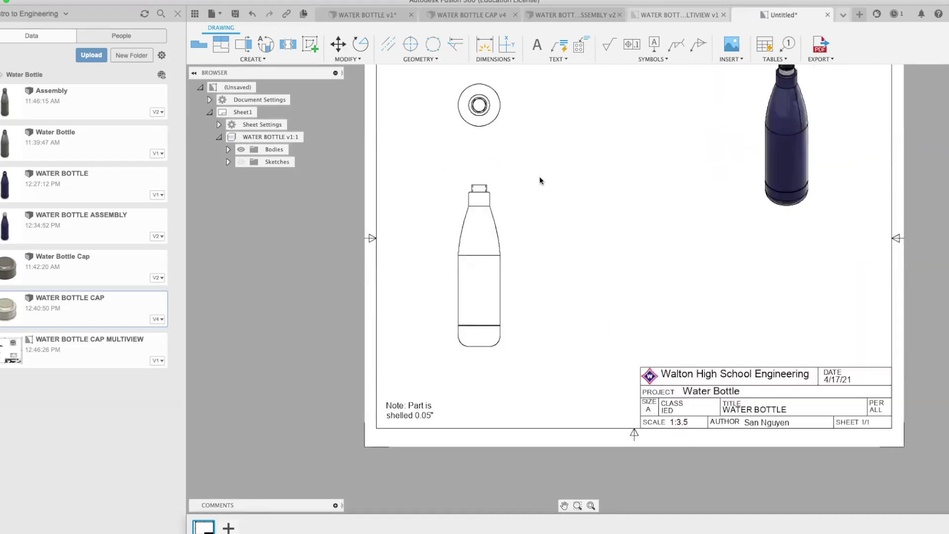
{"action": "scroll", "coordinate": [573, 267], "scroll_direction": "down", "scroll_amount": 2}
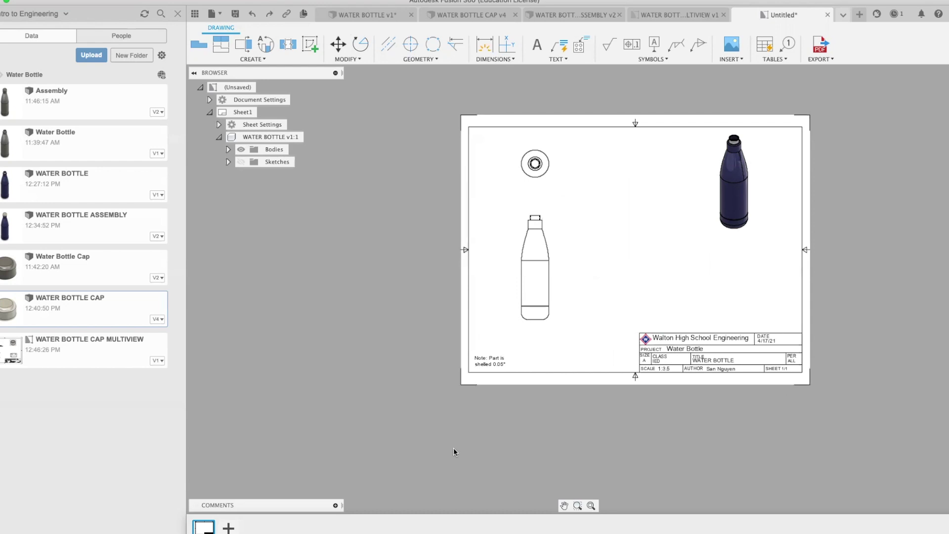
{"action": "scroll", "coordinate": [575, 279], "scroll_direction": "up", "scroll_amount": 2}
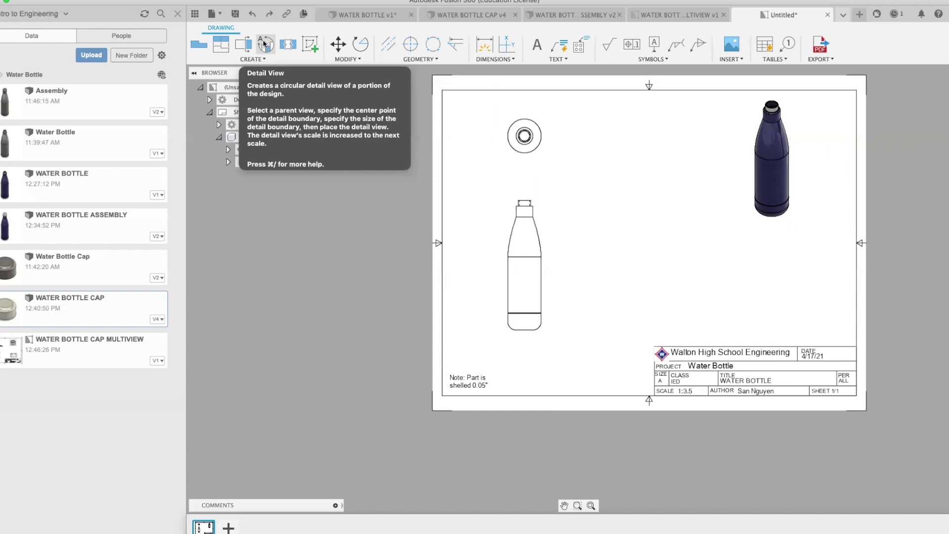
{"action": "scroll", "coordinate": [555, 326], "scroll_direction": "up", "scroll_amount": 10}
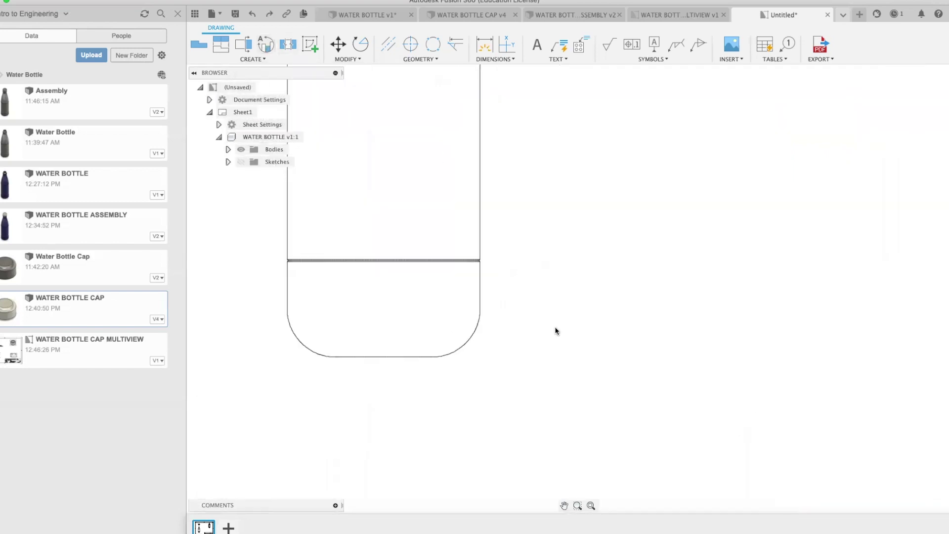
{"action": "scroll", "coordinate": [541, 314], "scroll_direction": "up", "scroll_amount": 5}
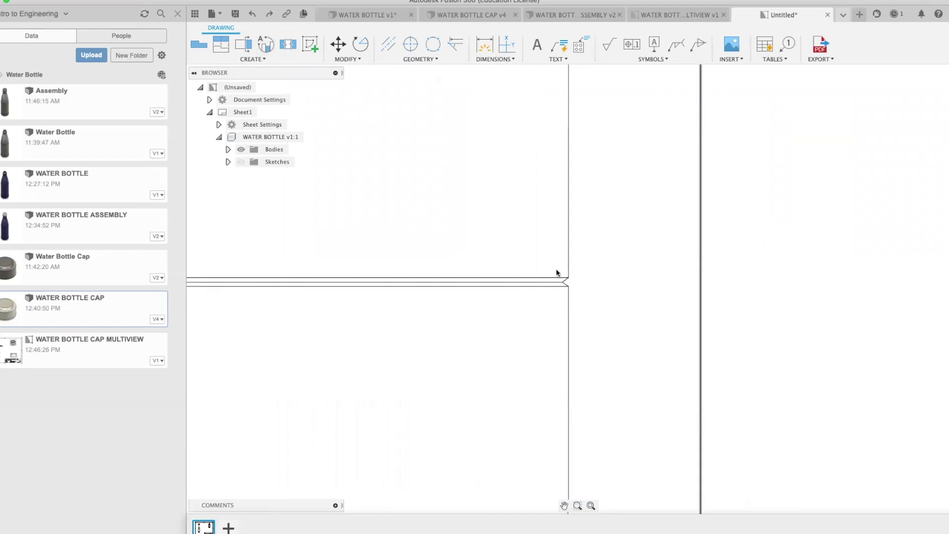
{"action": "scroll", "coordinate": [565, 286], "scroll_direction": "down", "scroll_amount": 15}
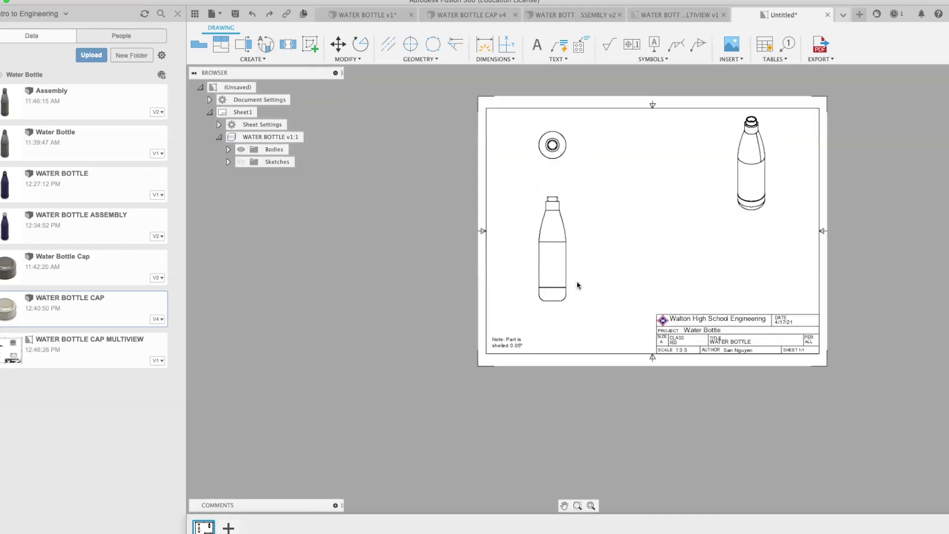
{"action": "middle_click_drag", "start_coordinate": [617, 290], "coordinate": [606, 300]}
{"action": "scroll", "coordinate": [481, 318], "scroll_direction": "up", "scroll_amount": 8}
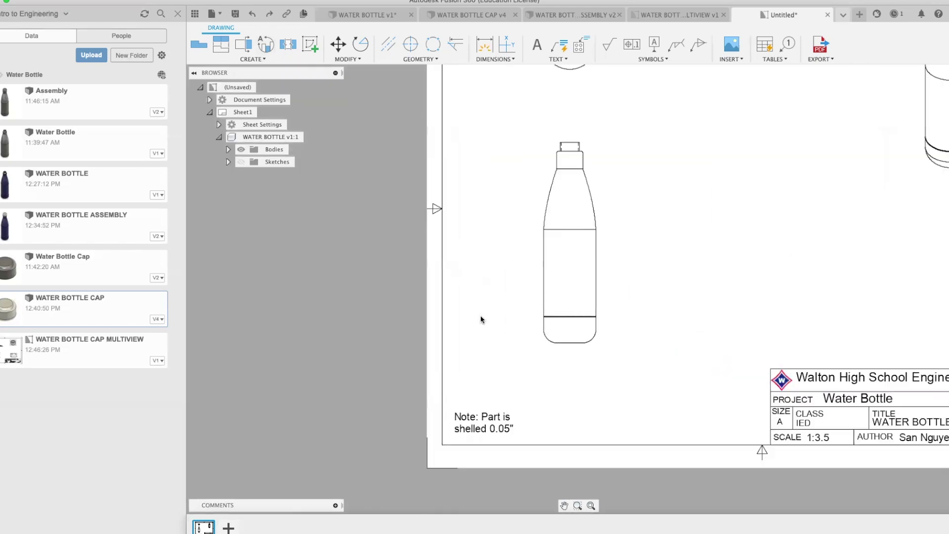
{"action": "middle_click_drag", "start_coordinate": [550, 312], "coordinate": [494, 320]}
{"action": "scroll", "coordinate": [495, 320], "scroll_direction": "up", "scroll_amount": 2}
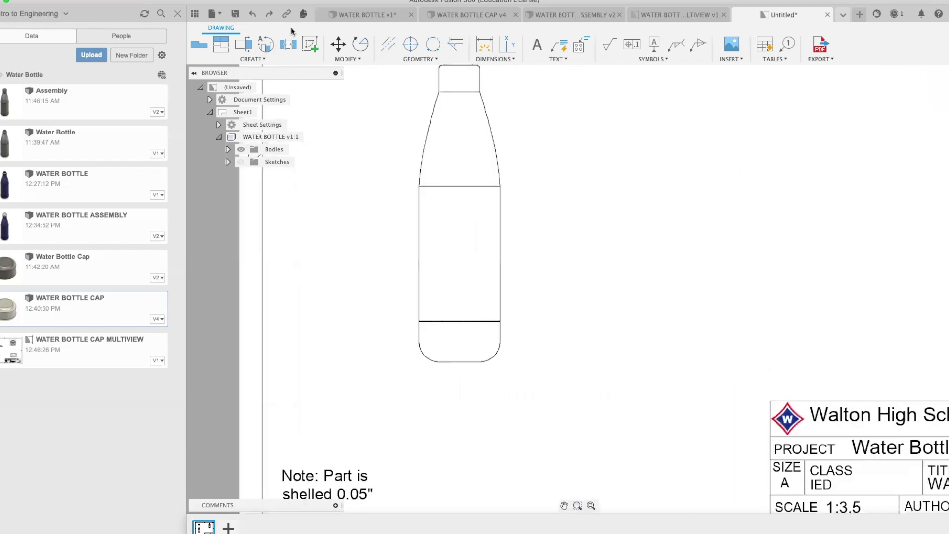
Create detail view A at scale 1:2 of the groove at the front view's right edge, placed in the open area above the title block
{"action": "left_click", "coordinate": [265, 45]}
{"action": "scroll", "coordinate": [495, 331], "scroll_direction": "up", "scroll_amount": 5}
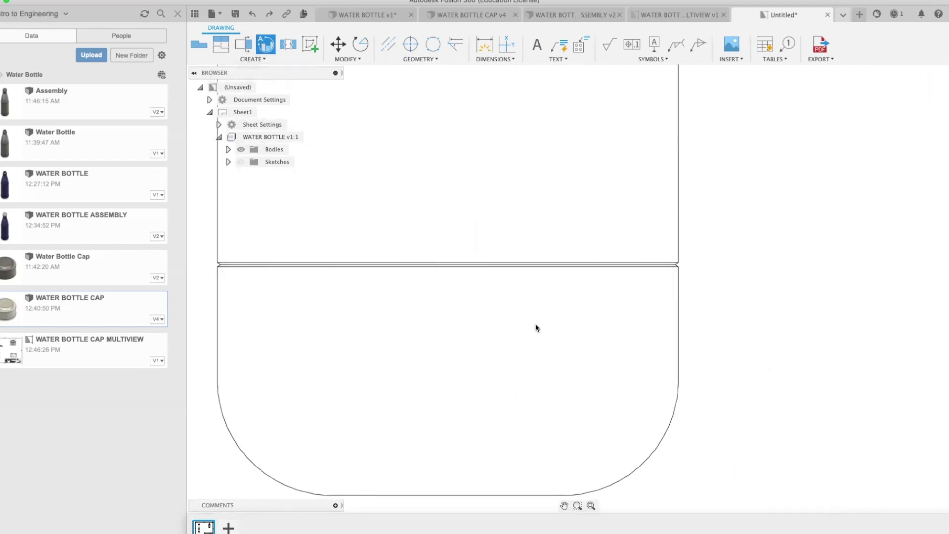
{"action": "scroll", "coordinate": [724, 276], "scroll_direction": "up", "scroll_amount": 3}
{"action": "scroll", "coordinate": [723, 274], "scroll_direction": "up", "scroll_amount": 2}
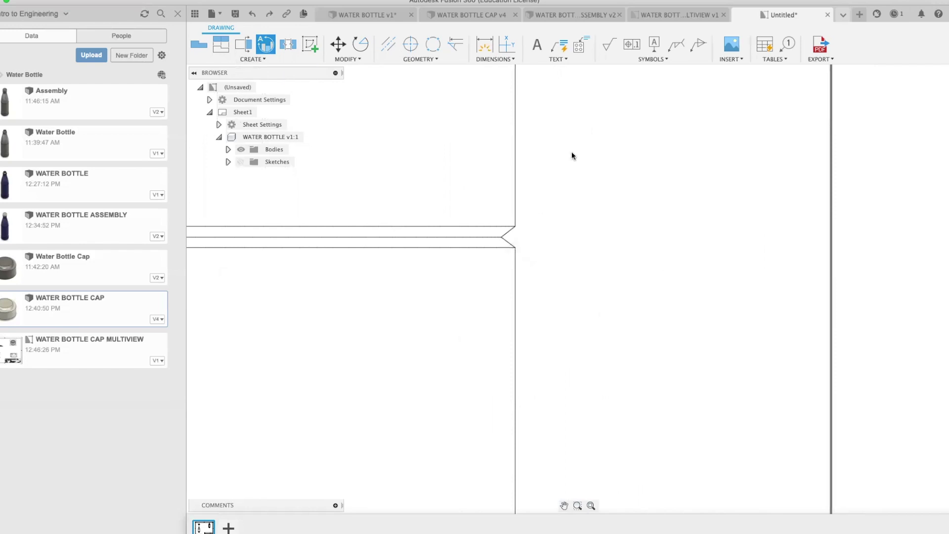
{"action": "left_click", "coordinate": [572, 153]}
{"action": "left_click", "coordinate": [501, 238]}
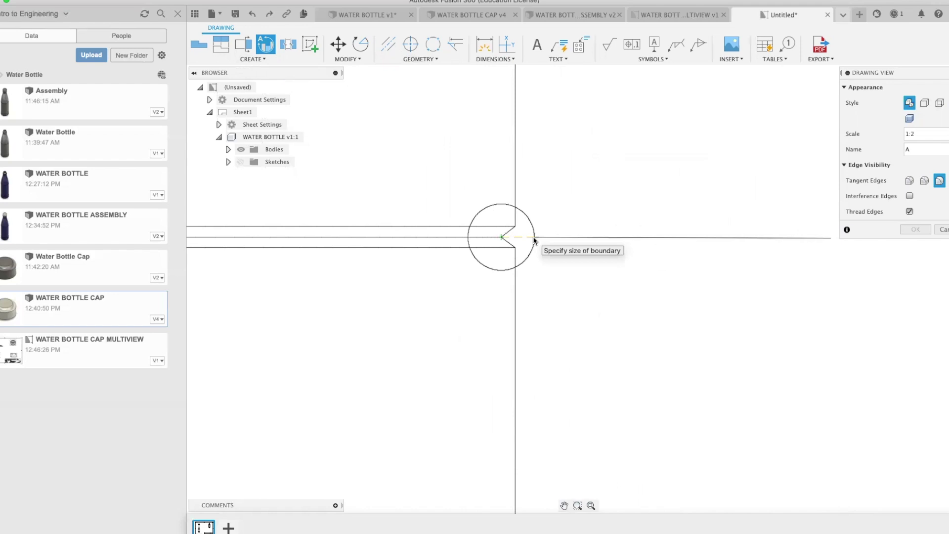
{"action": "left_click", "coordinate": [533, 240]}
{"action": "scroll", "coordinate": [533, 240], "scroll_direction": "down", "scroll_amount": 10}
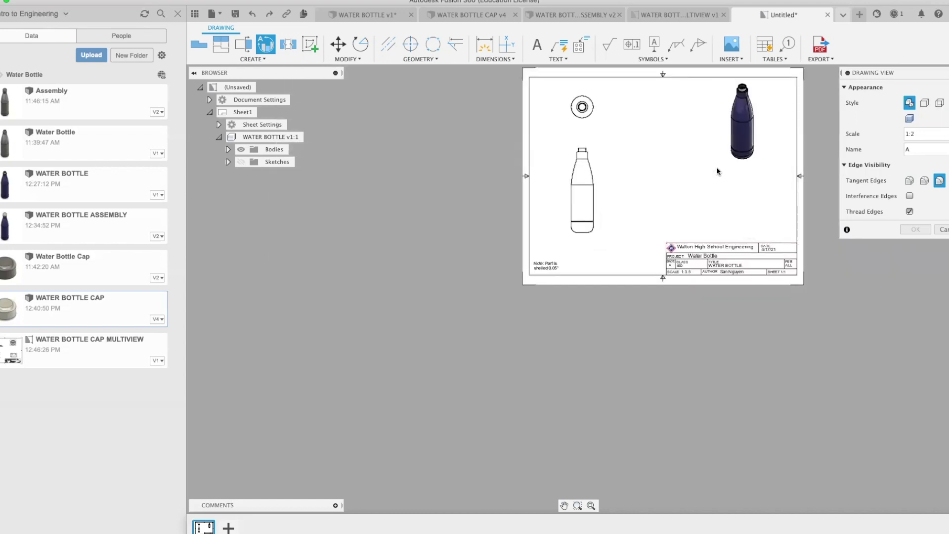
{"action": "left_click", "coordinate": [668, 192]}
{"action": "scroll", "coordinate": [662, 198], "scroll_direction": "up", "scroll_amount": 5}
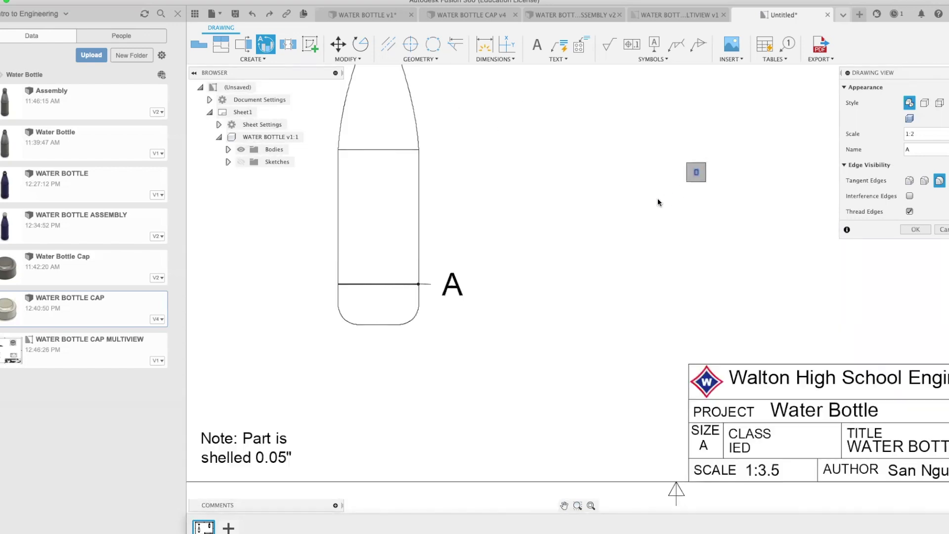
{"action": "left_click", "coordinate": [915, 229]}
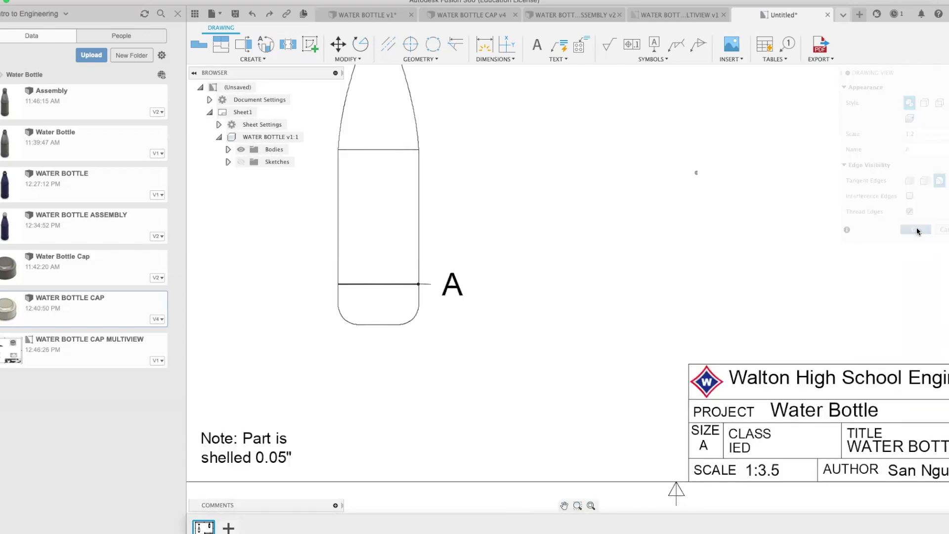
Set detail view A's scale to 10 and shift the view slightly upward, clear of the title block
{"action": "double_click", "coordinate": [695, 183]}
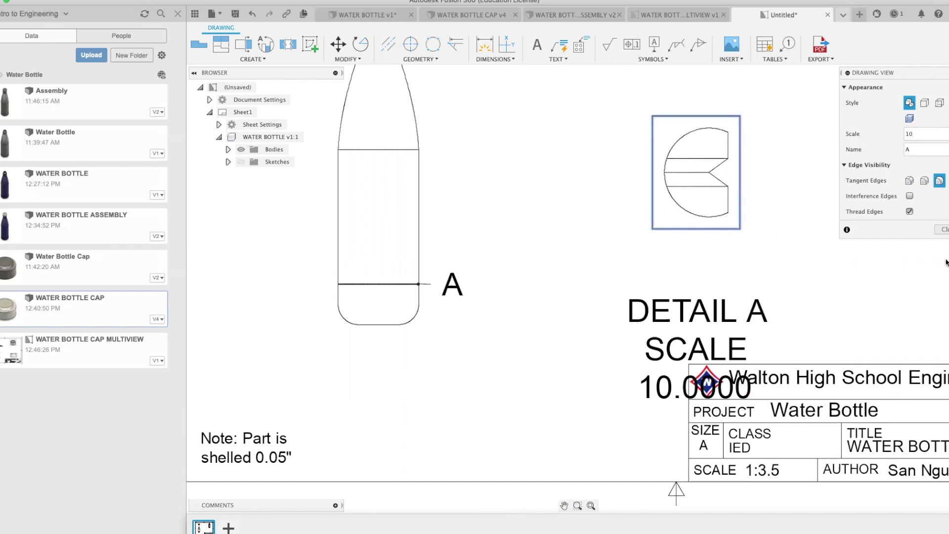
{"action": "left_click", "coordinate": [941, 229]}
{"action": "scroll", "coordinate": [668, 253], "scroll_direction": "down", "scroll_amount": 2}
{"action": "scroll", "coordinate": [698, 244], "scroll_direction": "down", "scroll_amount": 3}
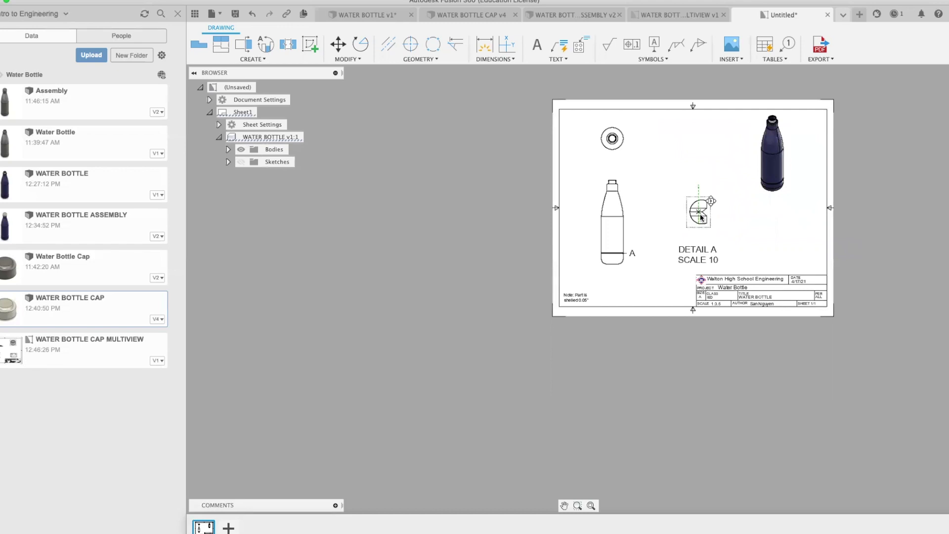
{"action": "left_click", "coordinate": [699, 213]}
{"action": "scroll", "coordinate": [711, 228], "scroll_direction": "up", "scroll_amount": 3}
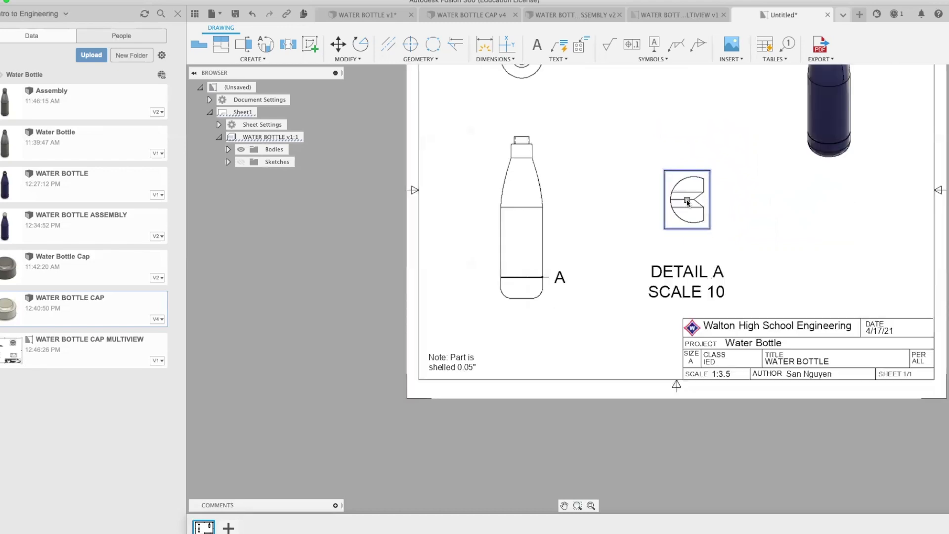
Shift detail view A slightly to the right and place its label centred closely beneath it
{"action": "left_click", "coordinate": [687, 200]}
{"action": "left_click", "coordinate": [714, 201]}
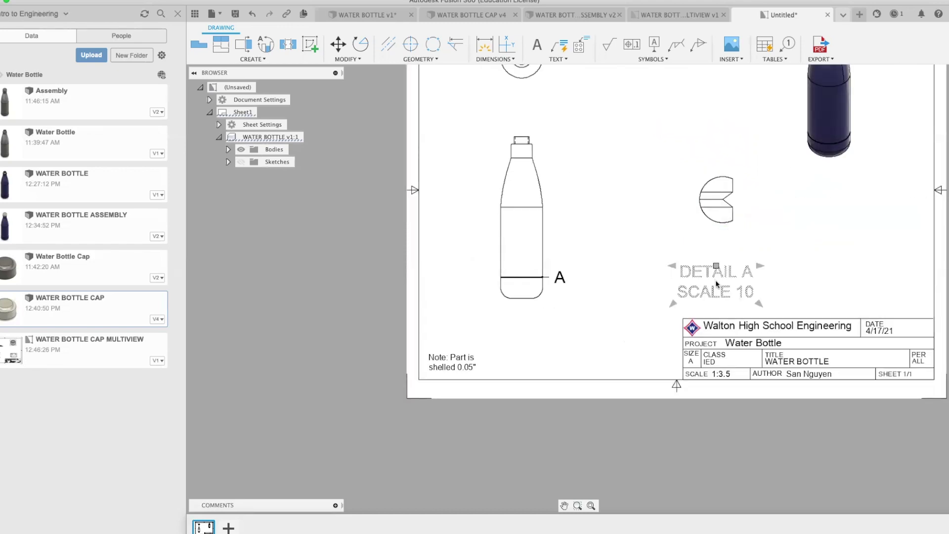
{"action": "left_click", "coordinate": [716, 266]}
{"action": "left_click", "coordinate": [791, 193]}
{"action": "left_click", "coordinate": [792, 192]}
{"action": "left_click", "coordinate": [792, 183]}
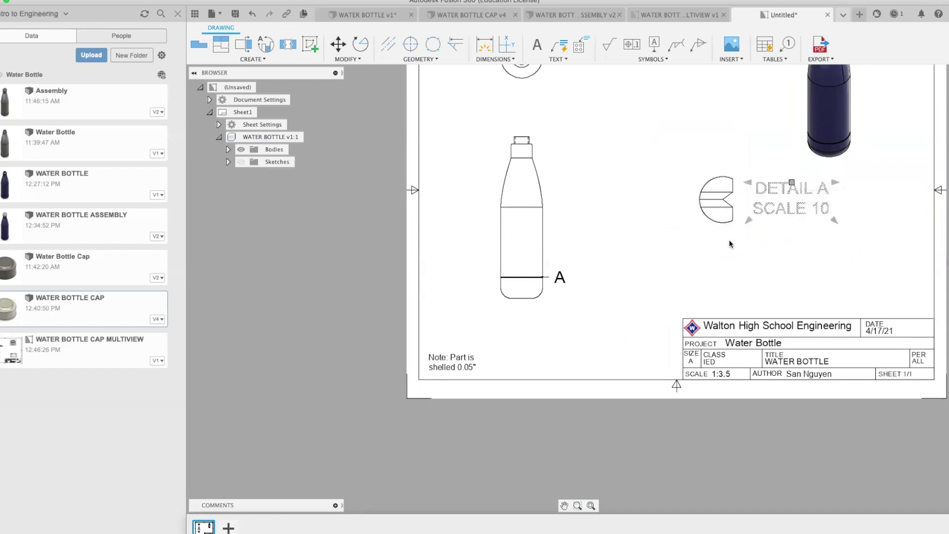
{"action": "left_click", "coordinate": [793, 184]}
{"action": "left_click", "coordinate": [728, 254]}
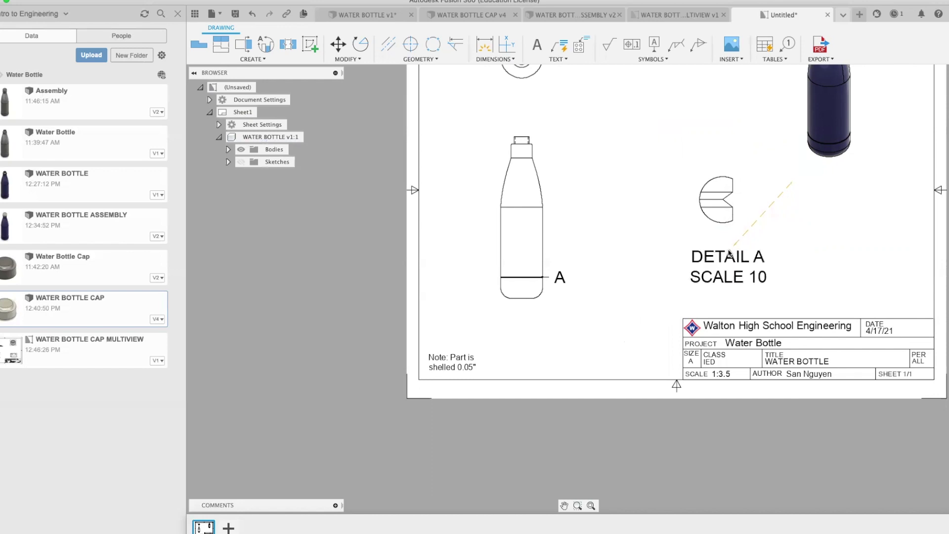
{"action": "left_click", "coordinate": [722, 252]}
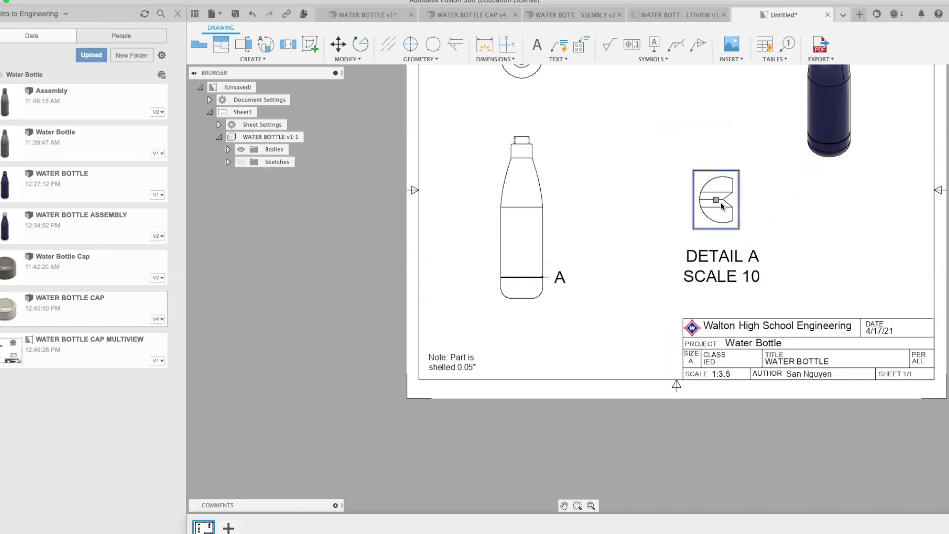
{"action": "left_click", "coordinate": [718, 202]}
{"action": "left_click", "coordinate": [724, 201]}
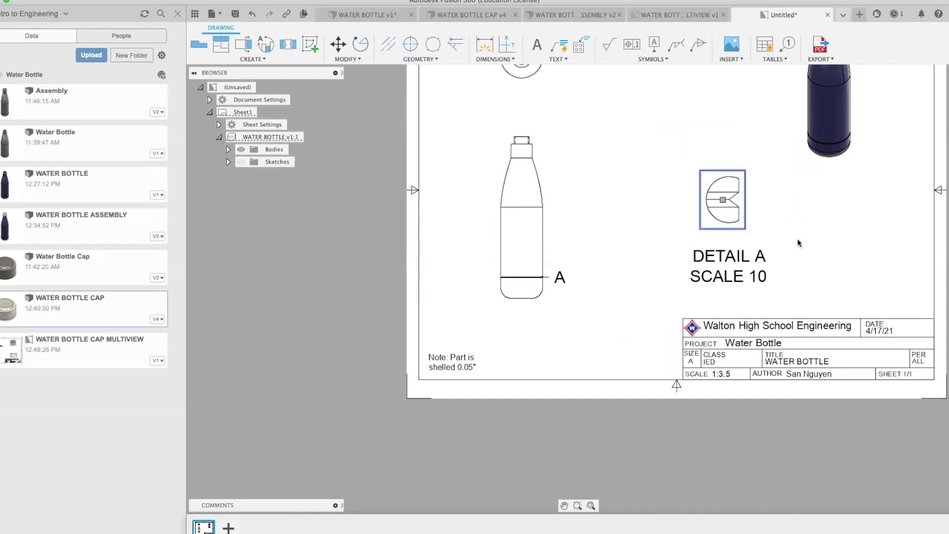
{"action": "scroll", "coordinate": [718, 224], "scroll_direction": "down", "scroll_amount": 3}
{"action": "scroll", "coordinate": [645, 201], "scroll_direction": "up", "scroll_amount": 5}
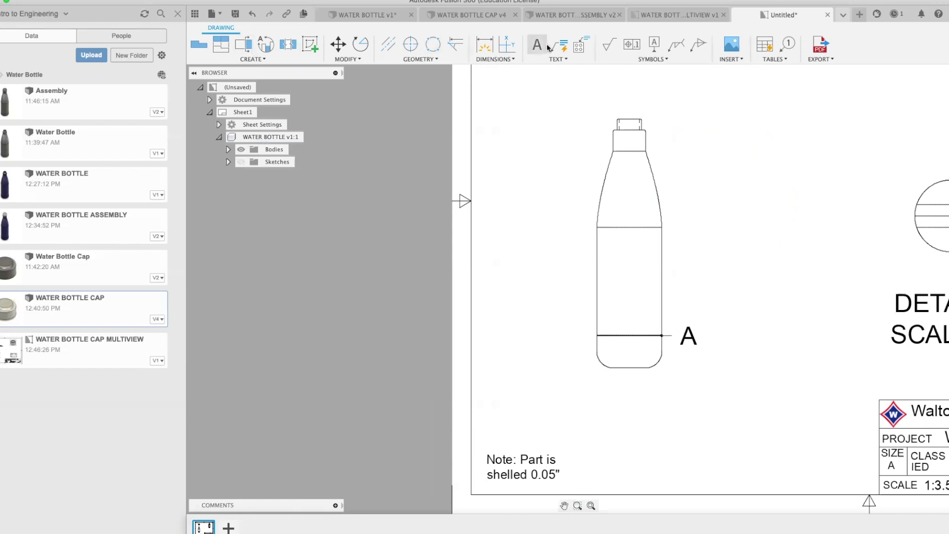
{"action": "left_click", "coordinate": [485, 45]}
{"action": "left_click", "coordinate": [630, 366]}
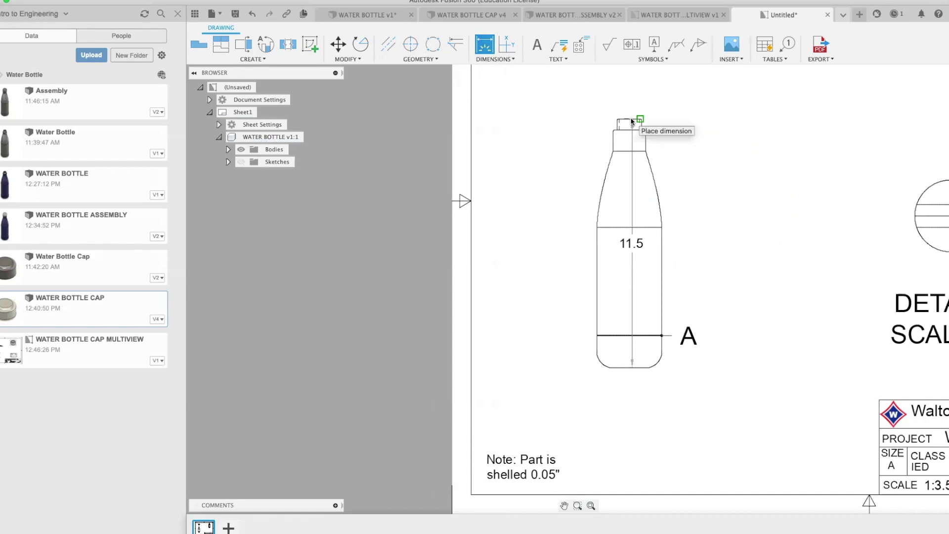
{"action": "key", "text": "Escape"}
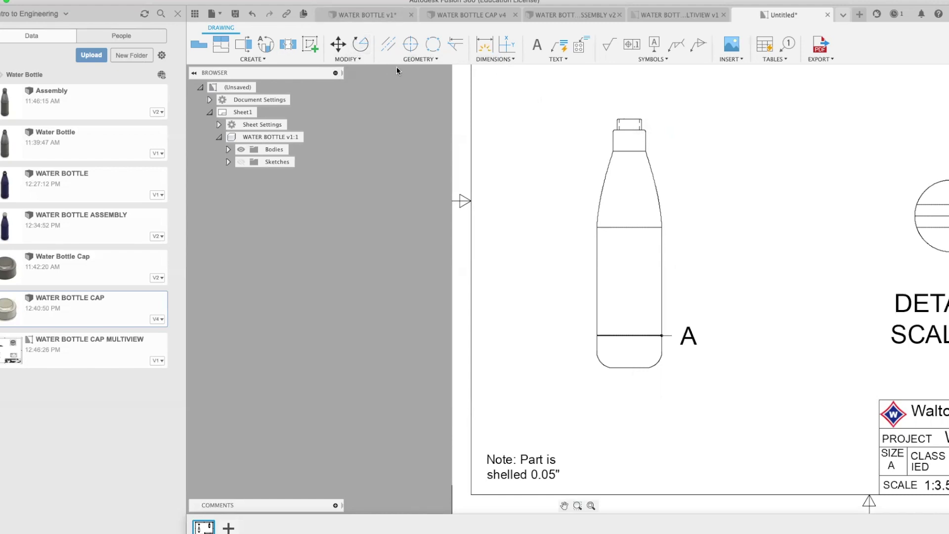
Dimension the groove's height above the bottle's base, placed to the right of the front view beyond the letter A
{"action": "left_click", "coordinate": [485, 47]}
{"action": "scroll", "coordinate": [657, 368], "scroll_direction": "up", "scroll_amount": 2}
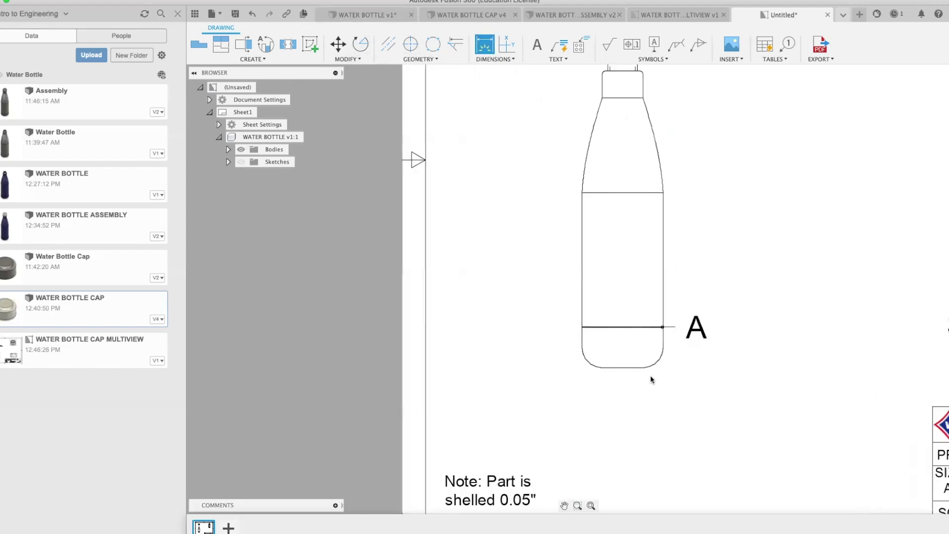
{"action": "scroll", "coordinate": [623, 366], "scroll_direction": "up", "scroll_amount": 3}
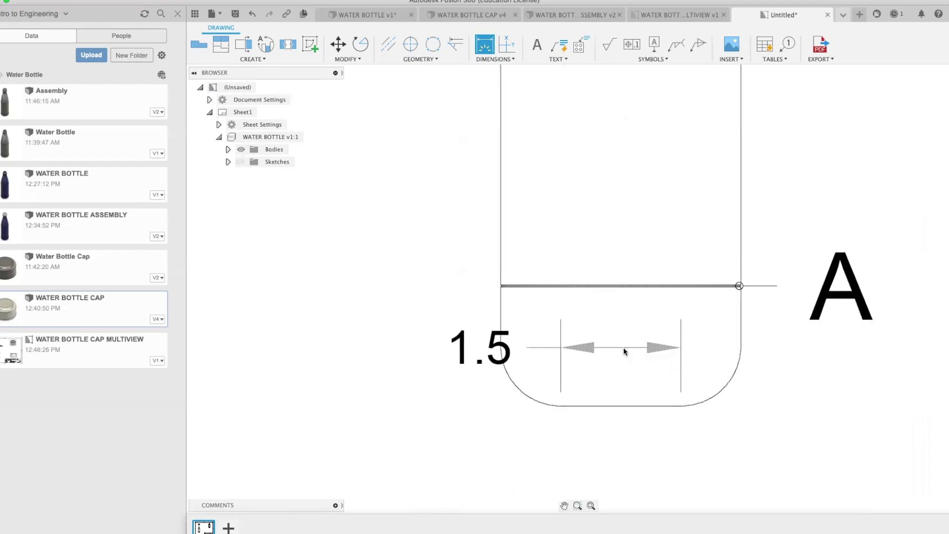
{"action": "scroll", "coordinate": [621, 247], "scroll_direction": "up", "scroll_amount": 5}
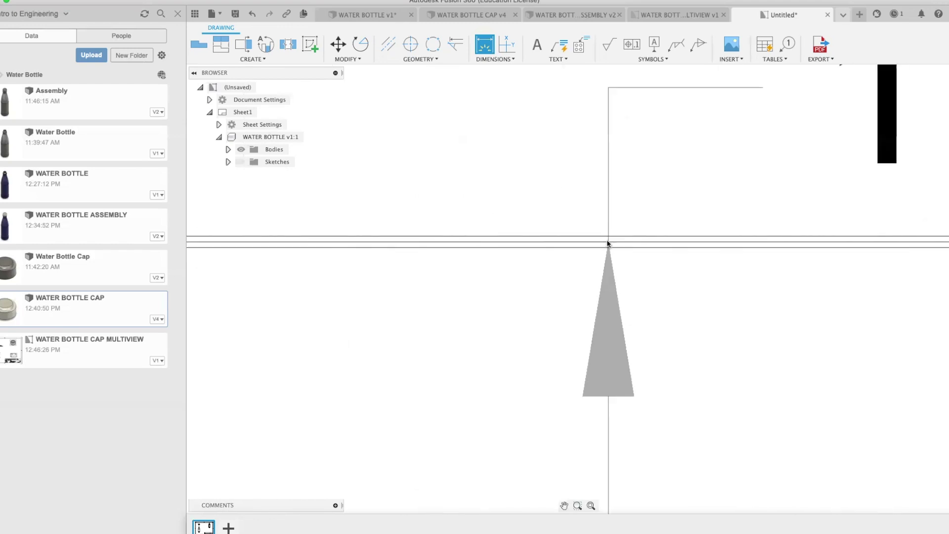
{"action": "scroll", "coordinate": [653, 255], "scroll_direction": "down", "scroll_amount": 5}
{"action": "middle_click_drag", "start_coordinate": [841, 282], "coordinate": [760, 296]}
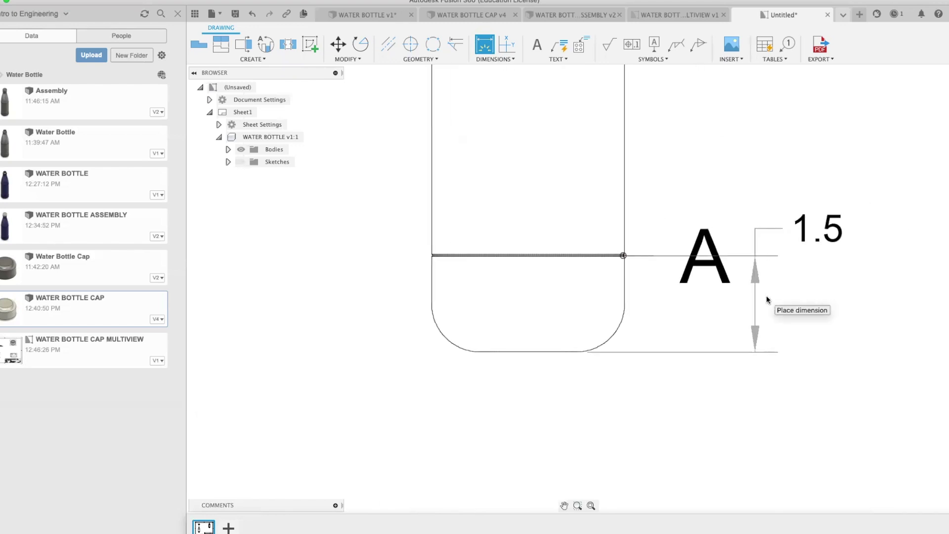
{"action": "left_click", "coordinate": [766, 297]}
Dimension the height from the bottle's base to the edge where the straight body meets the taper, placed outside the groove dimension
{"action": "scroll", "coordinate": [660, 242], "scroll_direction": "down", "scroll_amount": 4}
{"action": "mouse_move", "coordinate": [692, 212]}
{"action": "middle_mouse_down"}
{"action": "mouse_move", "coordinate": [720, 277]}
{"action": "mouse_move", "coordinate": [682, 293]}
{"action": "middle_mouse_up"}
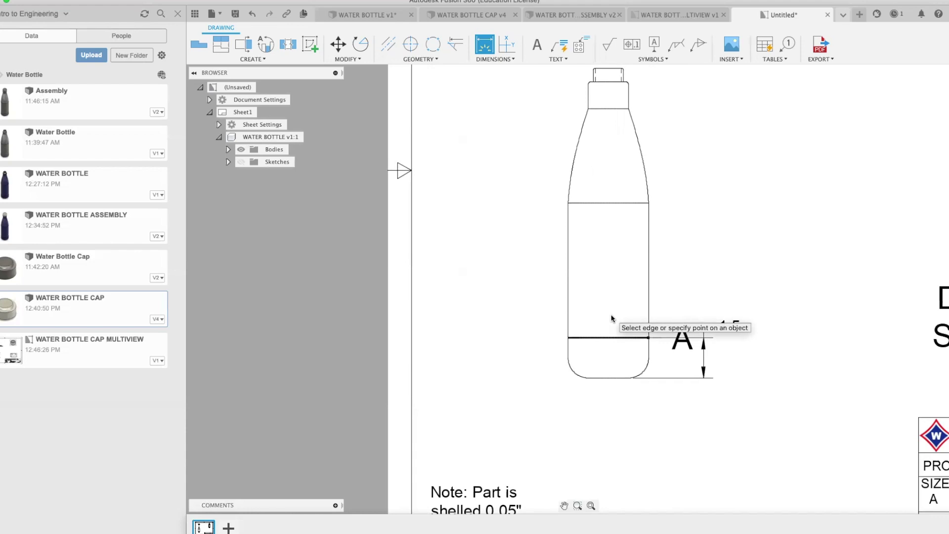
{"action": "left_click", "coordinate": [600, 375]}
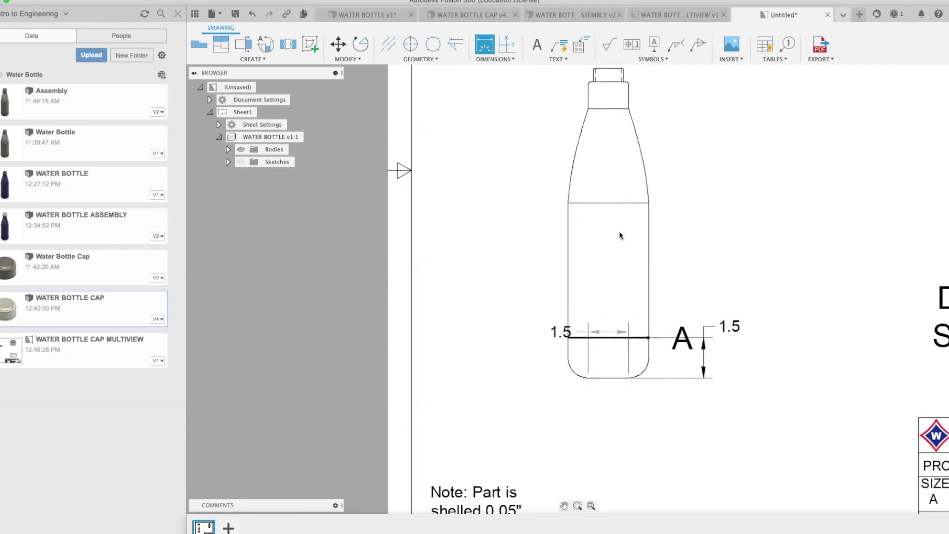
{"action": "scroll", "coordinate": [607, 198], "scroll_direction": "up", "scroll_amount": 3}
{"action": "left_click", "coordinate": [609, 210]}
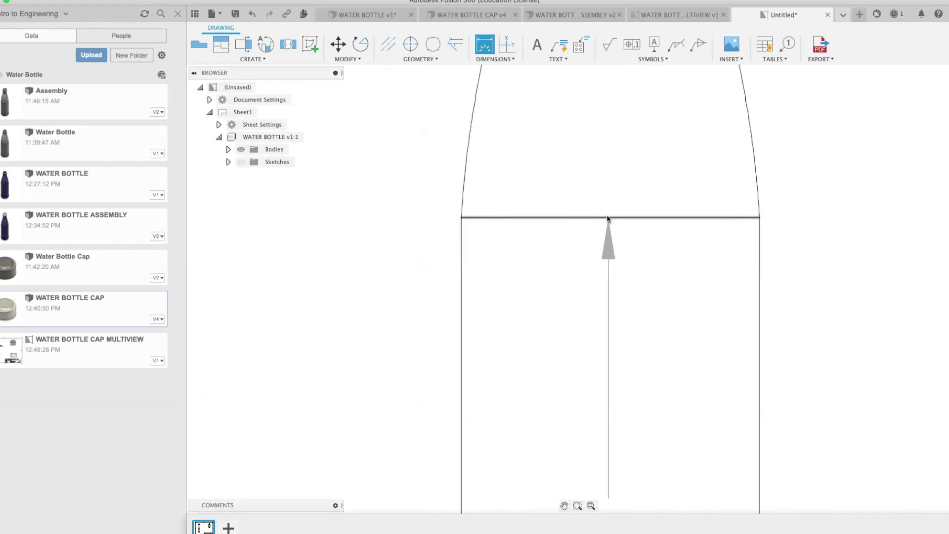
{"action": "scroll", "coordinate": [694, 213], "scroll_direction": "down", "scroll_amount": 5}
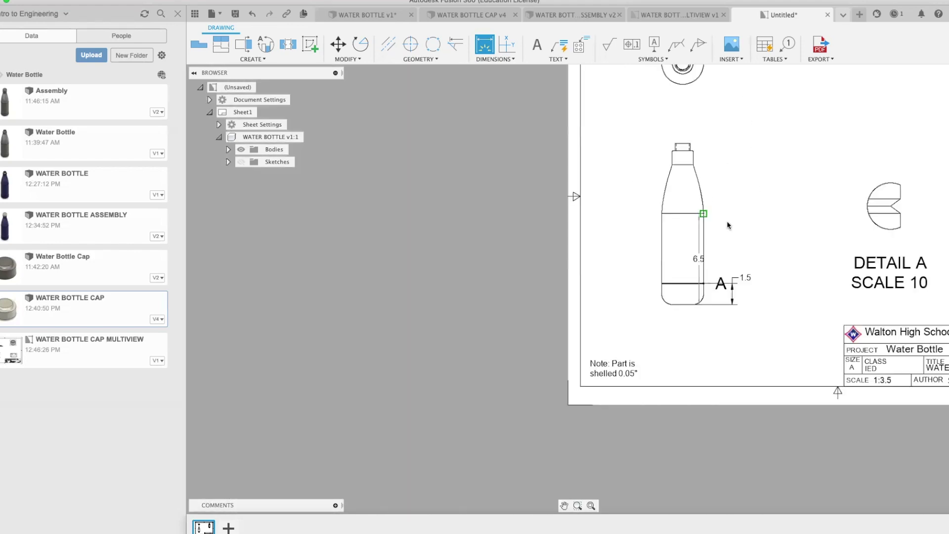
{"action": "left_click", "coordinate": [763, 237]}
Dimension the height from the bottle's base to the lower edge of the neck, placed outside the body-height dimension
{"action": "scroll", "coordinate": [688, 302], "scroll_direction": "up", "scroll_amount": 5}
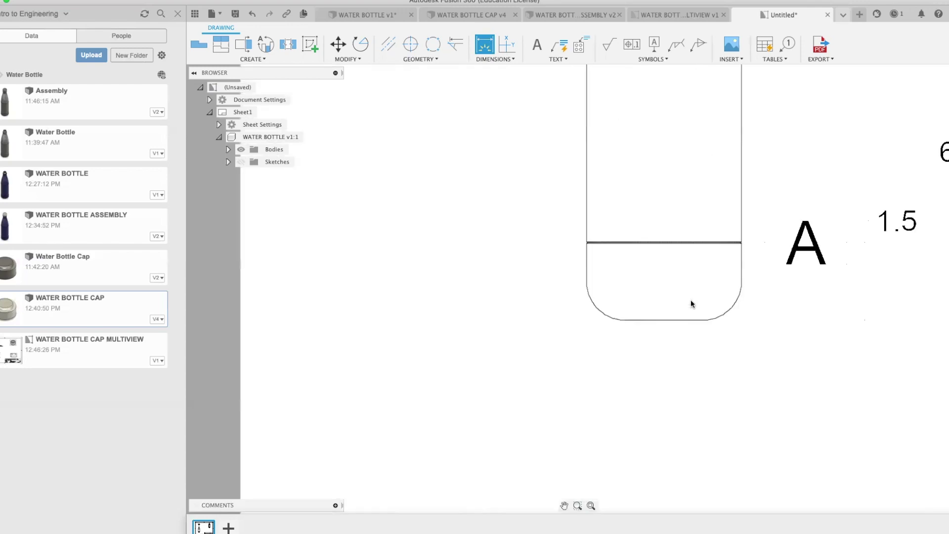
{"action": "left_click", "coordinate": [673, 339]}
{"action": "scroll", "coordinate": [665, 265], "scroll_direction": "down", "scroll_amount": 5}
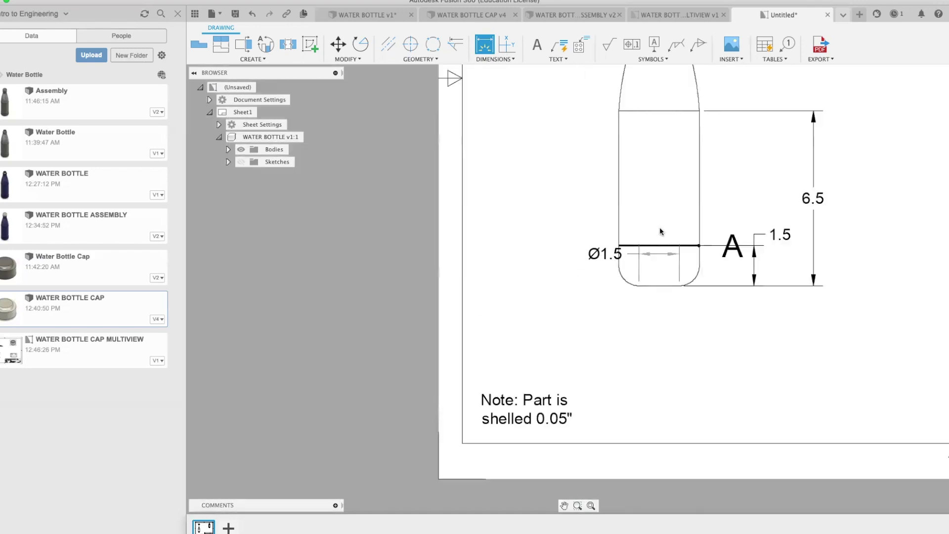
{"action": "scroll", "coordinate": [650, 141], "scroll_direction": "down", "scroll_amount": 2}
{"action": "middle_click_drag", "start_coordinate": [648, 145], "coordinate": [645, 259]}
{"action": "scroll", "coordinate": [645, 167], "scroll_direction": "up", "scroll_amount": 5}
{"action": "left_click", "coordinate": [655, 193]}
{"action": "scroll", "coordinate": [642, 273], "scroll_direction": "down", "scroll_amount": 5}
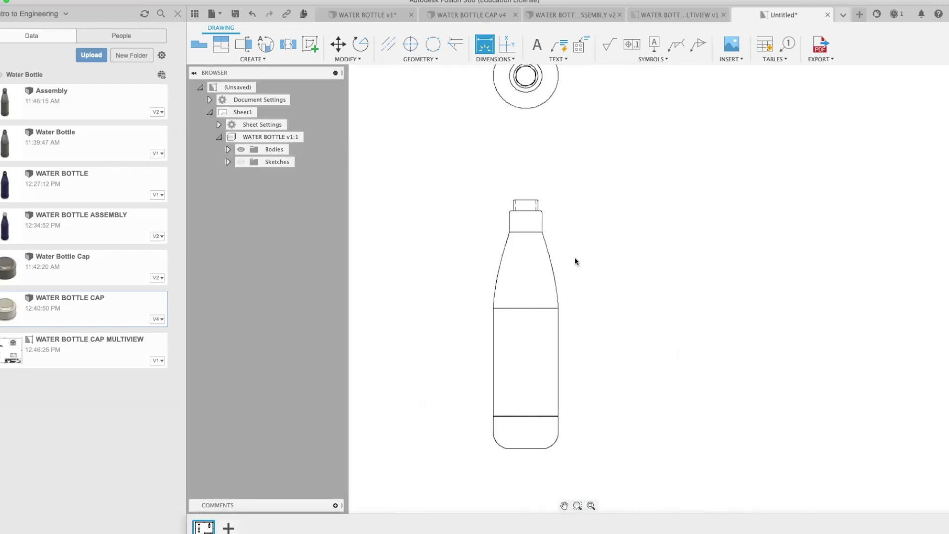
{"action": "left_click", "coordinate": [677, 321]}
Dimension the neck's upper edge and the bottle's overall height from the base, stacking both outside the existing height dimensions
{"action": "left_click", "coordinate": [528, 448]}
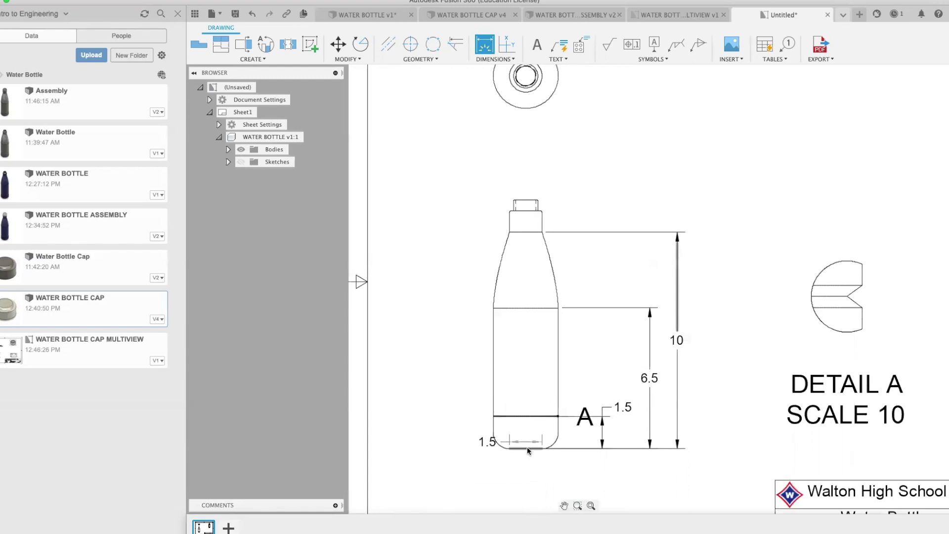
{"action": "left_click", "coordinate": [525, 211]}
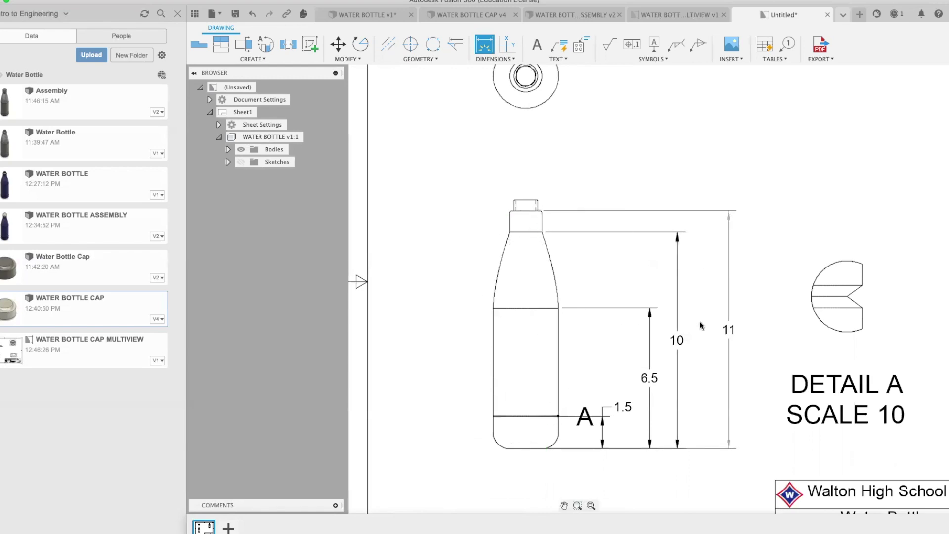
{"action": "left_click", "coordinate": [701, 326]}
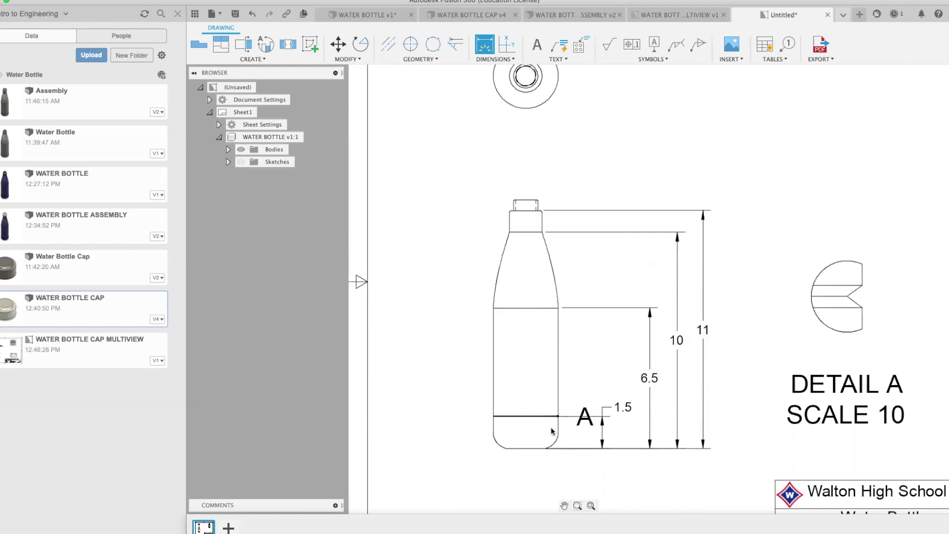
{"action": "left_click", "coordinate": [529, 448]}
{"action": "left_click", "coordinate": [525, 200]}
{"action": "left_click", "coordinate": [731, 324]}
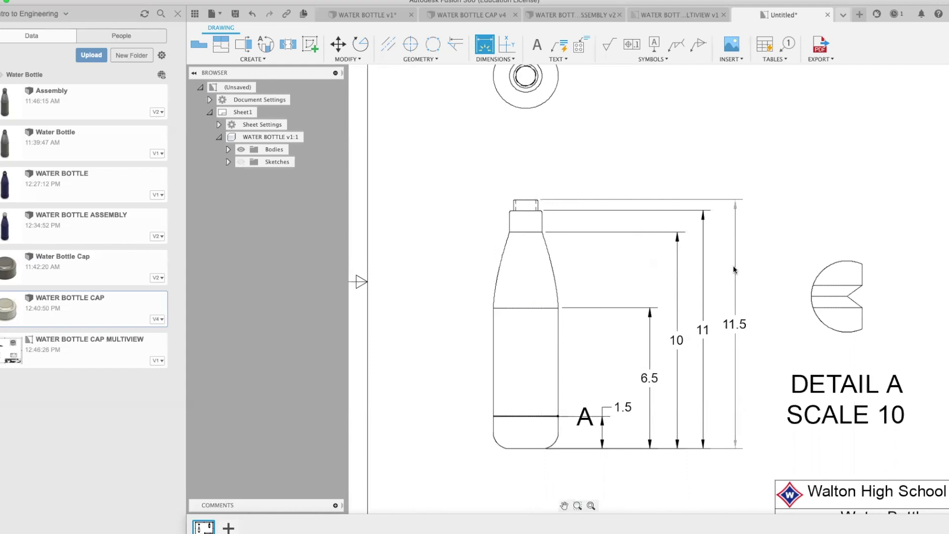
{"action": "left_click", "coordinate": [733, 269]}
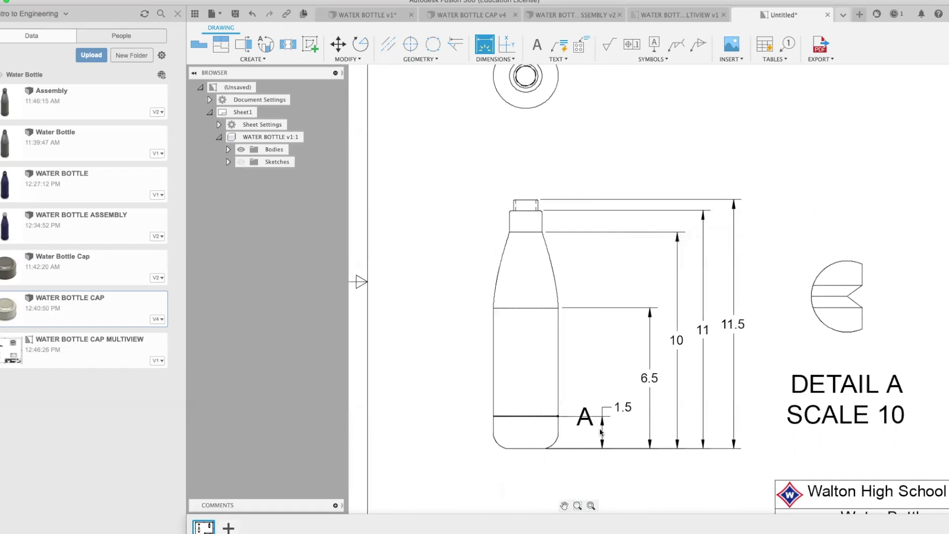
{"action": "key", "text": "Escape"}
Move the groove-height dimension's text in line between its extension lines, beside the bottle's base
{"action": "left_click", "coordinate": [617, 404]}
{"action": "left_click", "coordinate": [624, 407]}
{"action": "left_click", "coordinate": [604, 430]}
{"action": "left_click", "coordinate": [605, 431]}
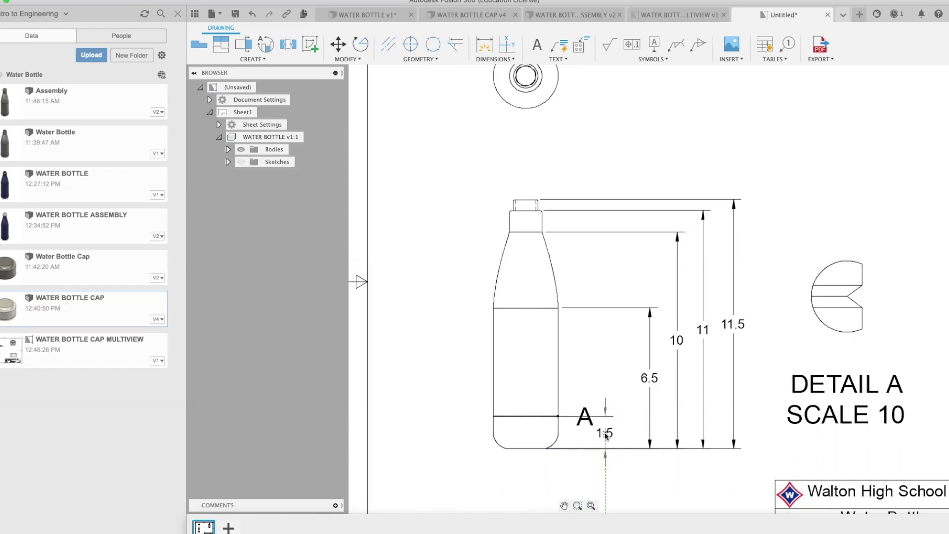
{"action": "left_click", "coordinate": [605, 432]}
Move the body-height and lower-neck height dimensions closer to the front view
{"action": "left_click", "coordinate": [649, 382]}
{"action": "key", "text": "Delete"}
{"action": "left_click", "coordinate": [628, 386]}
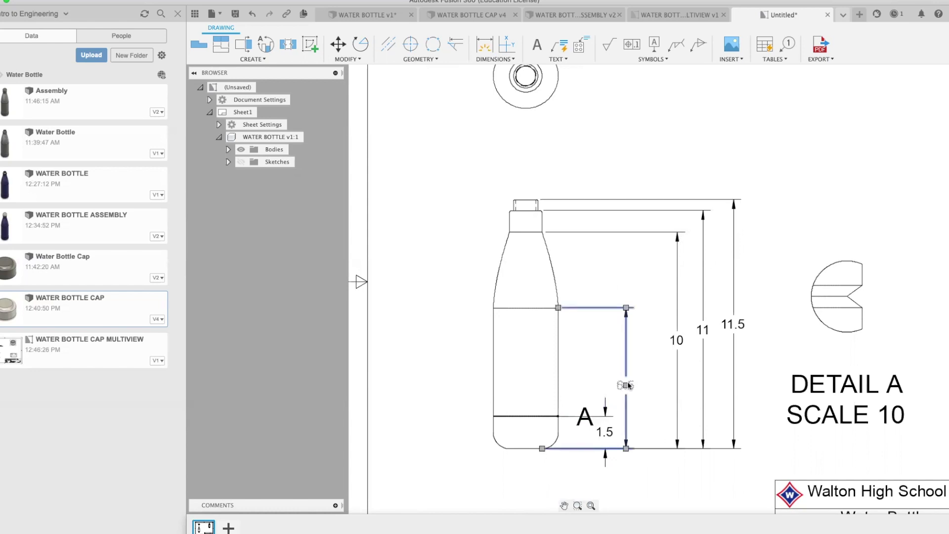
{"action": "left_click", "coordinate": [677, 342]}
{"action": "left_click", "coordinate": [650, 340]}
Move the upper-neck and overall height dimensions inward so the stacked height dimensions are evenly spaced
{"action": "left_click", "coordinate": [702, 330]}
{"action": "double_click", "coordinate": [701, 330]}
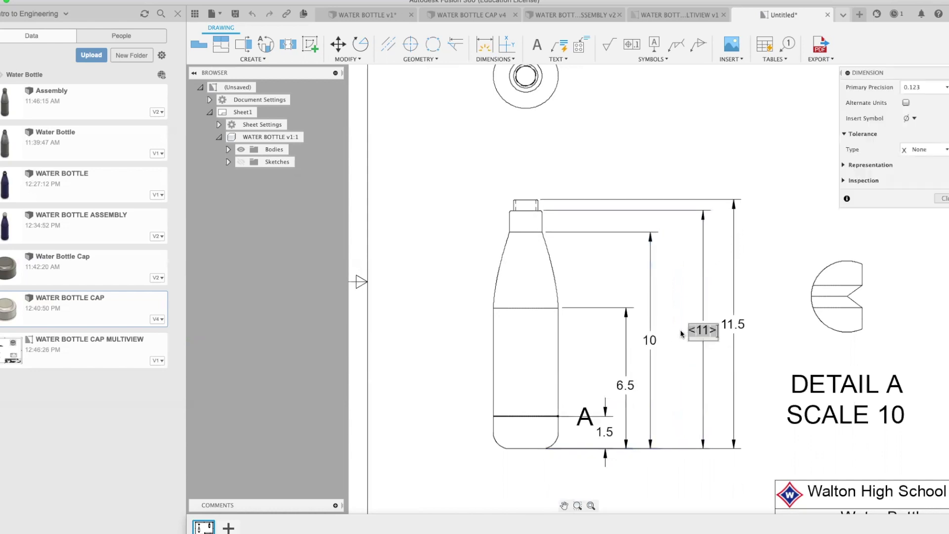
{"action": "left_click", "coordinate": [700, 366]}
{"action": "left_click", "coordinate": [702, 329]}
{"action": "double_click", "coordinate": [702, 329]}
{"action": "key", "text": "Escape"}
{"action": "left_click", "coordinate": [702, 329]}
{"action": "left_click_drag", "start_coordinate": [702, 330], "coordinate": [673, 330]}
{"action": "double_click", "coordinate": [733, 324]}
{"action": "key", "text": "Escape"}
{"action": "left_click", "coordinate": [733, 324]}
{"action": "key", "text": "Delete"}
{"action": "left_click_drag", "start_coordinate": [696, 326], "coordinate": [696, 325]}
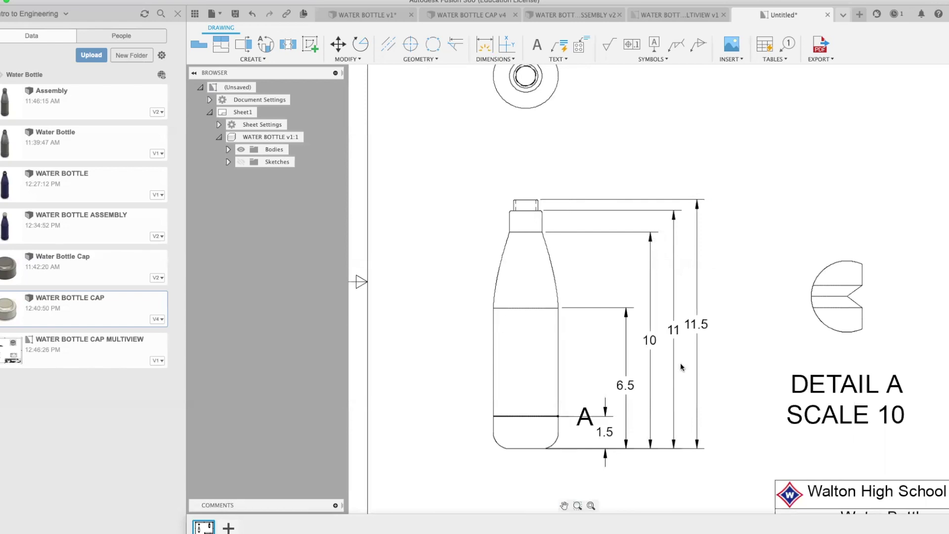
Examine the dimensioned front view, the top view and the remaining free space on the sheet
{"action": "scroll", "coordinate": [596, 132], "scroll_direction": "down", "scroll_amount": 3}
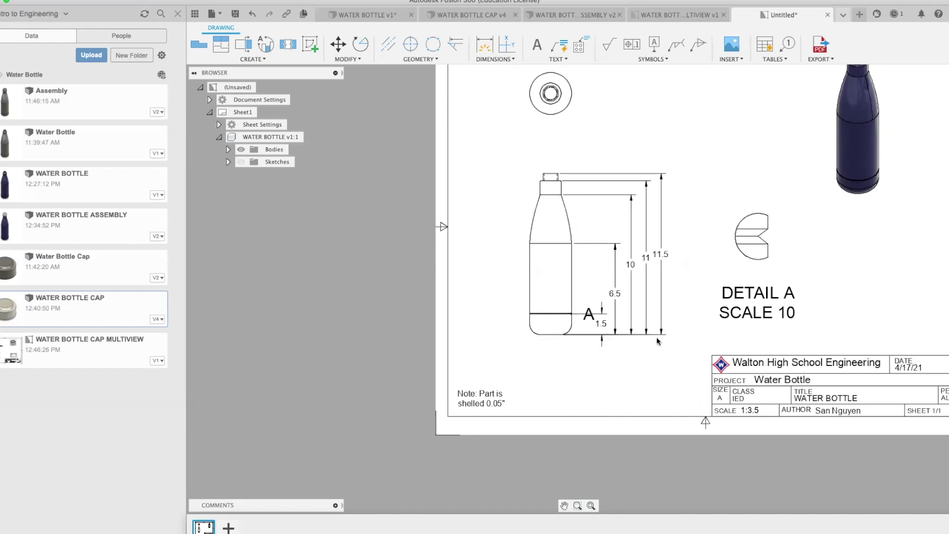
{"action": "scroll", "coordinate": [616, 114], "scroll_direction": "up", "scroll_amount": 4}
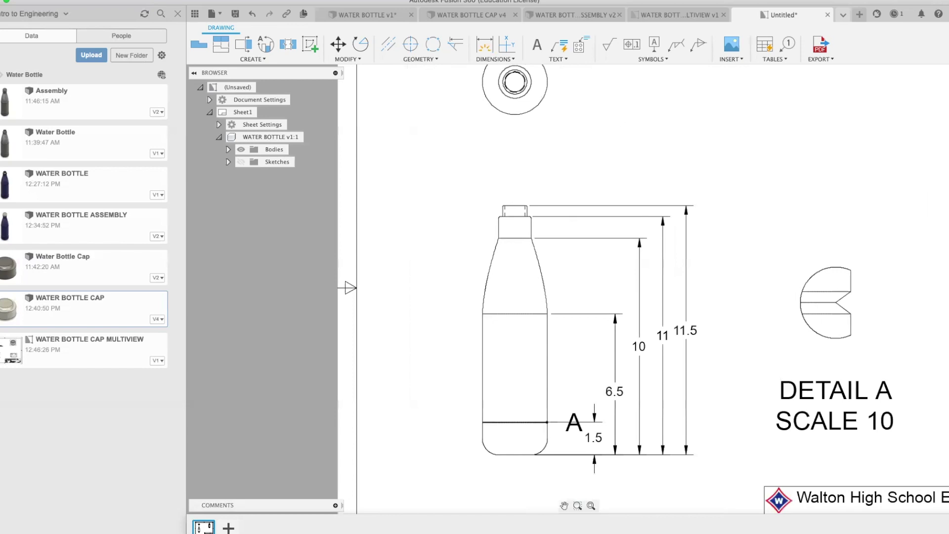
{"action": "scroll", "coordinate": [655, 147], "scroll_direction": "down", "scroll_amount": 3}
{"action": "scroll", "coordinate": [623, 101], "scroll_direction": "up", "scroll_amount": 2}
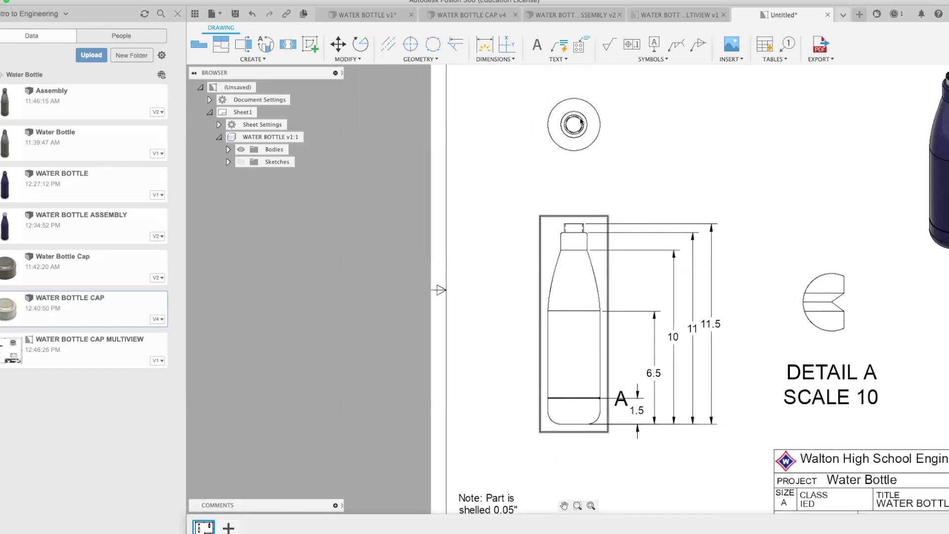
{"action": "scroll", "coordinate": [646, 148], "scroll_direction": "up", "scroll_amount": 3}
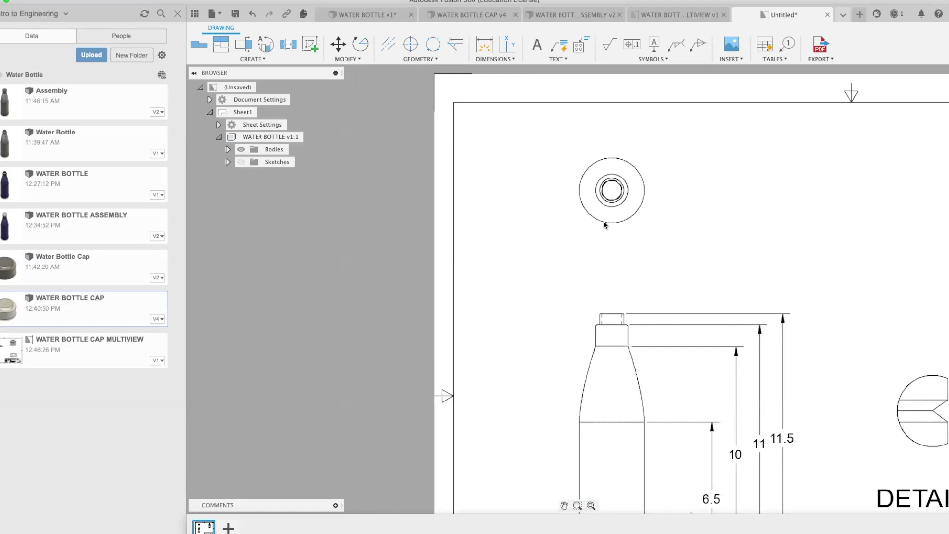
{"action": "scroll", "coordinate": [673, 184], "scroll_direction": "down", "scroll_amount": 5}
{"action": "scroll", "coordinate": [674, 184], "scroll_direction": "up", "scroll_amount": 2}
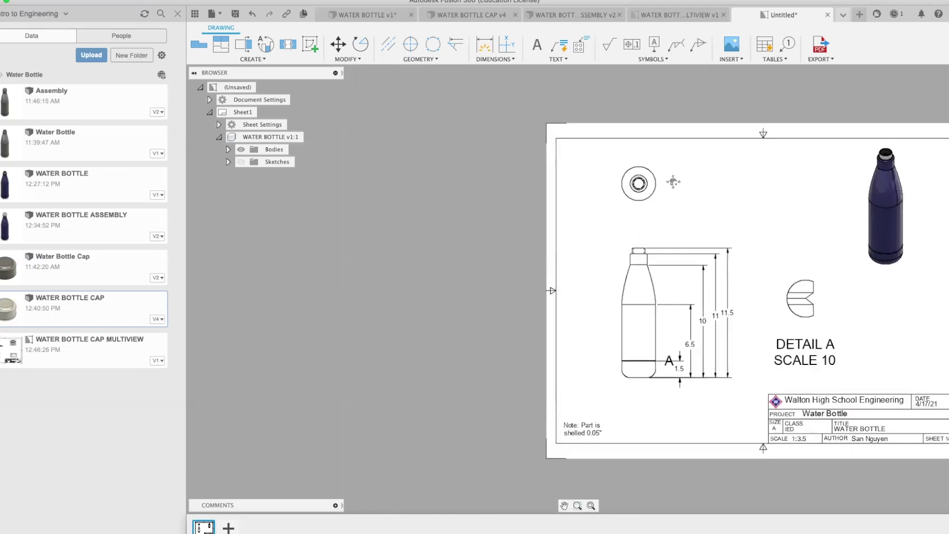
Compare the 1:1, 1:2 and parent scales on the bottle's top view and set it to 1:2
{"action": "middle_click_drag", "start_coordinate": [674, 183], "coordinate": [594, 186]}
{"action": "double_click", "coordinate": [567, 181]}
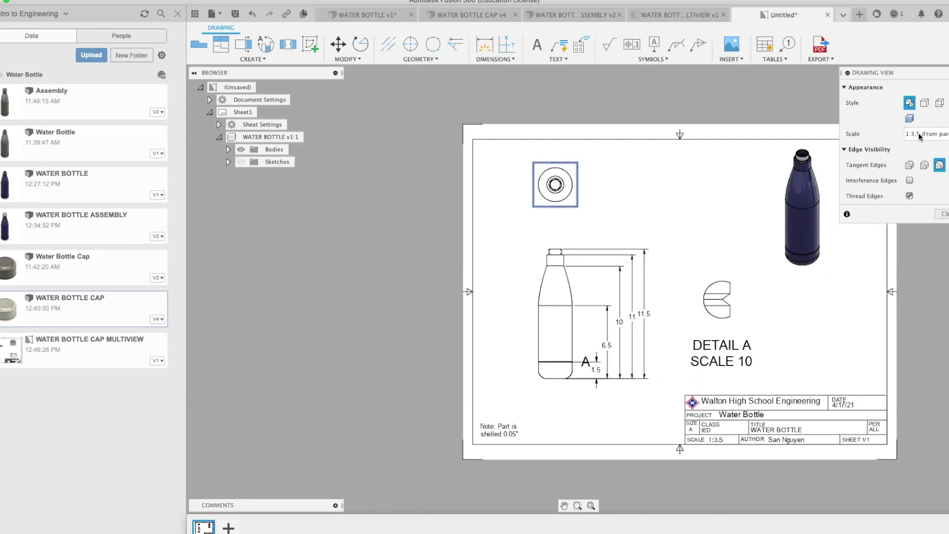
{"action": "left_click", "coordinate": [929, 134]}
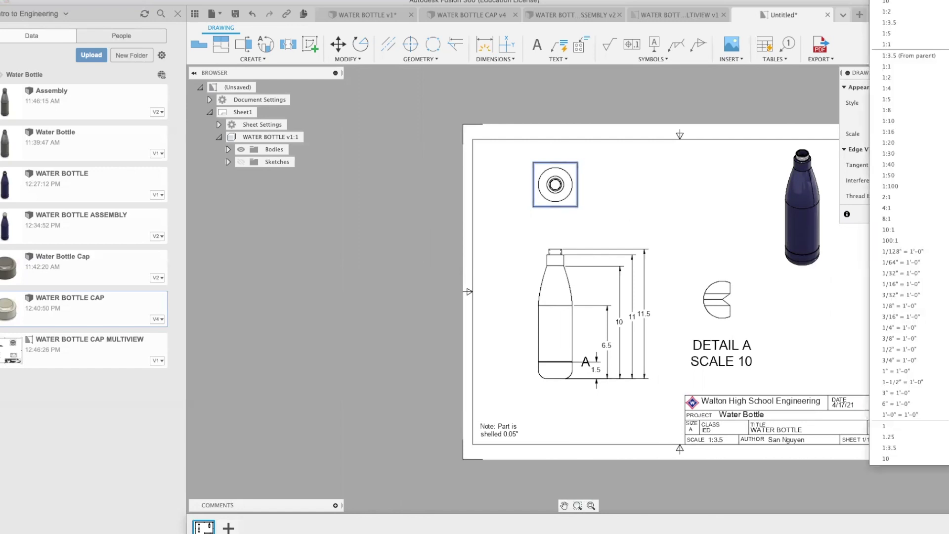
{"action": "left_click", "coordinate": [895, 67]}
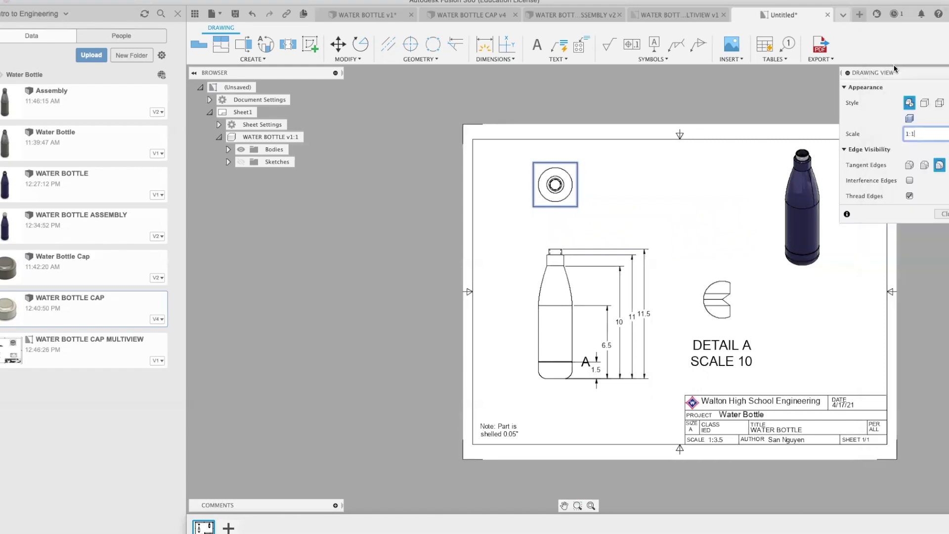
{"action": "left_click", "coordinate": [937, 135]}
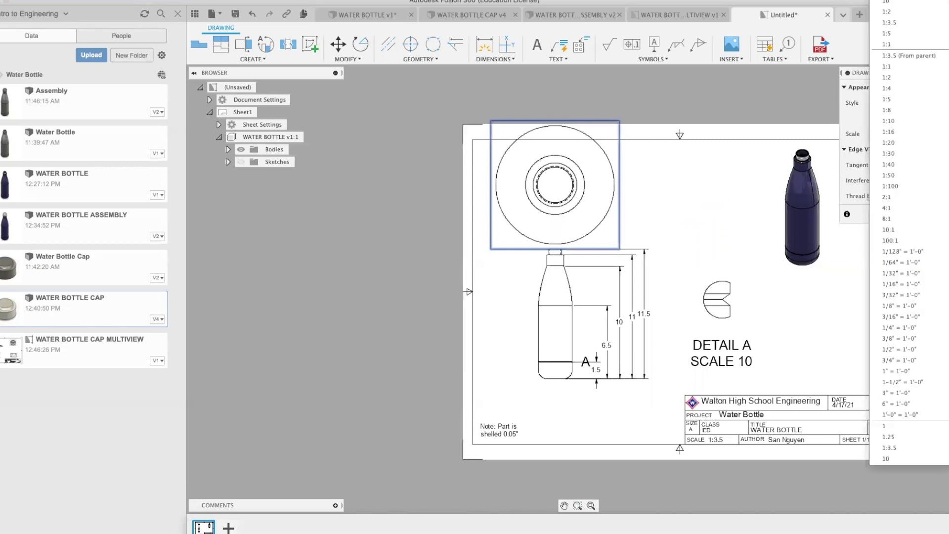
{"action": "left_click", "coordinate": [899, 78]}
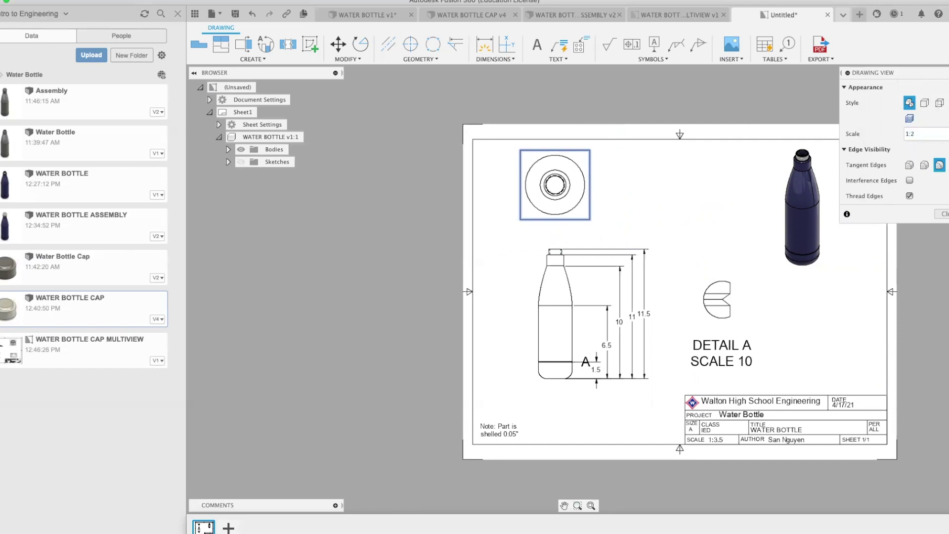
{"action": "left_click", "coordinate": [937, 135]}
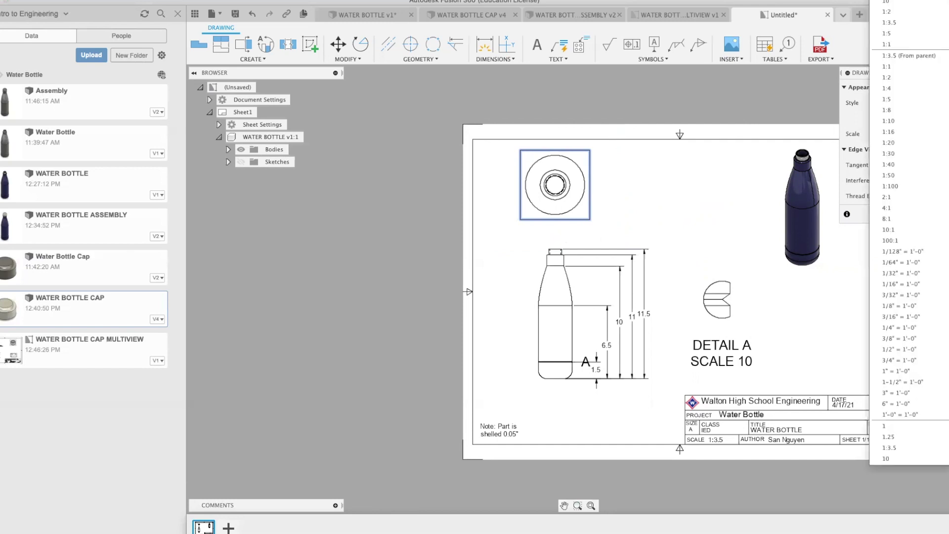
{"action": "left_click", "coordinate": [896, 57]}
{"action": "left_click", "coordinate": [937, 134]}
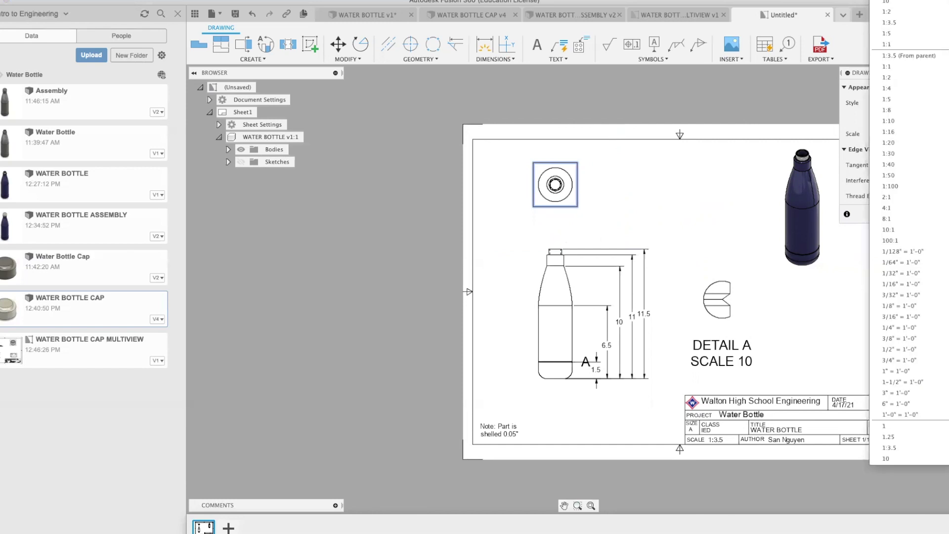
{"action": "left_click", "coordinate": [890, 79]}
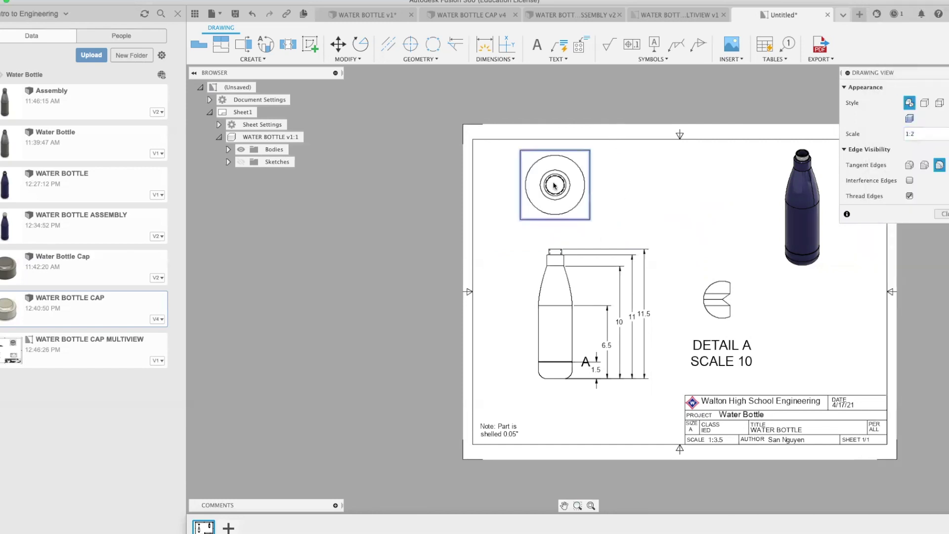
{"action": "left_click", "coordinate": [941, 214]}
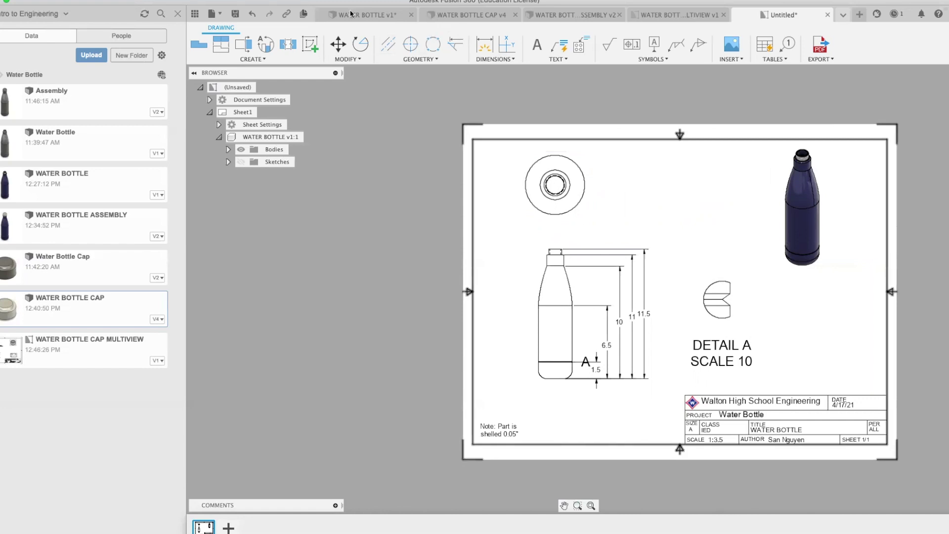
Add the text SCALE 1:2 beside the top view
{"action": "left_click", "coordinate": [562, 60]}
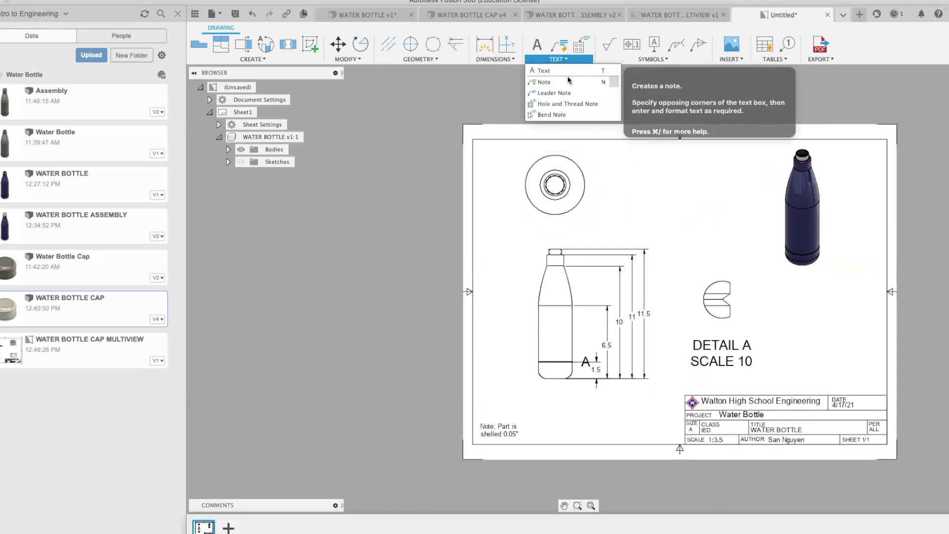
{"action": "left_click", "coordinate": [544, 71]}
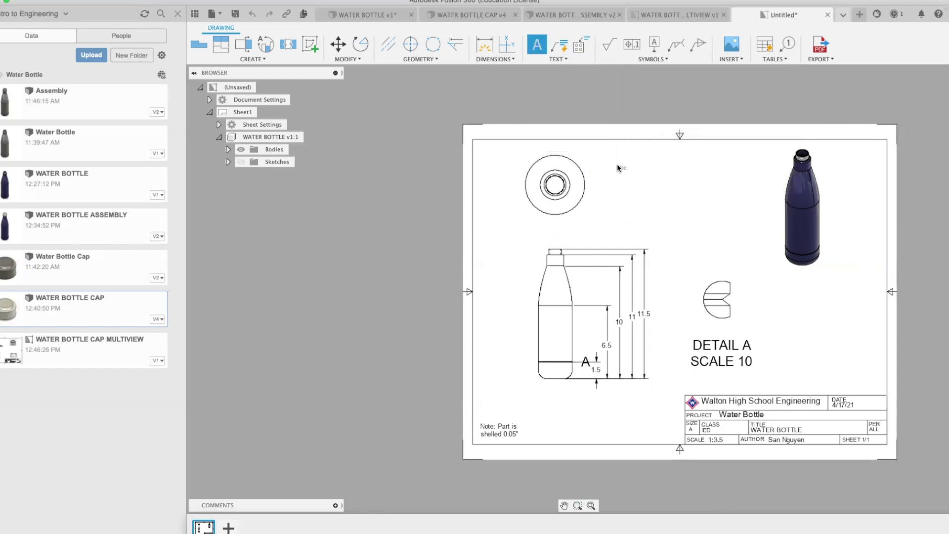
{"action": "left_click", "coordinate": [692, 187]}
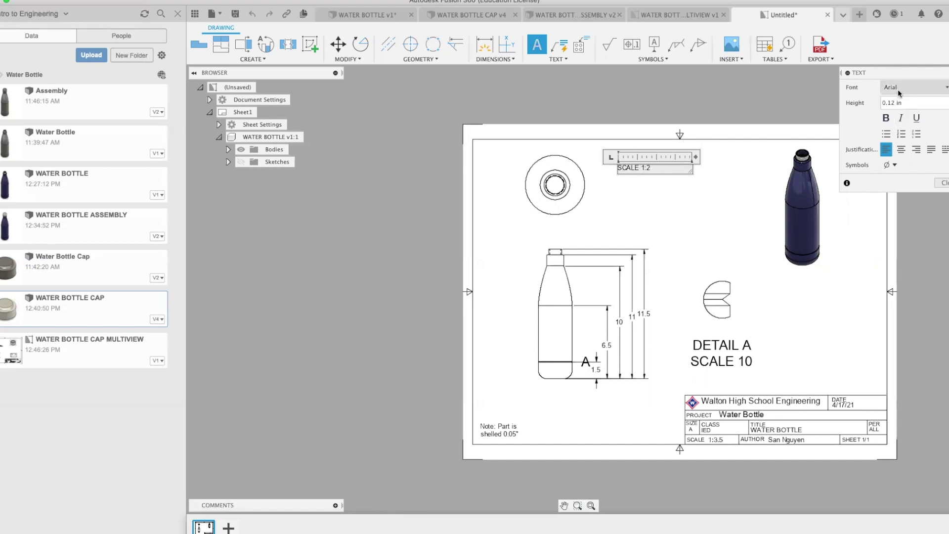
Set the height of the SCALE 1:2 text to 0.25 in and finish the text
{"action": "left_click", "coordinate": [896, 102]}
{"action": "key", "text": "BackSpace"}
{"action": "key", "text": "BackSpace"}
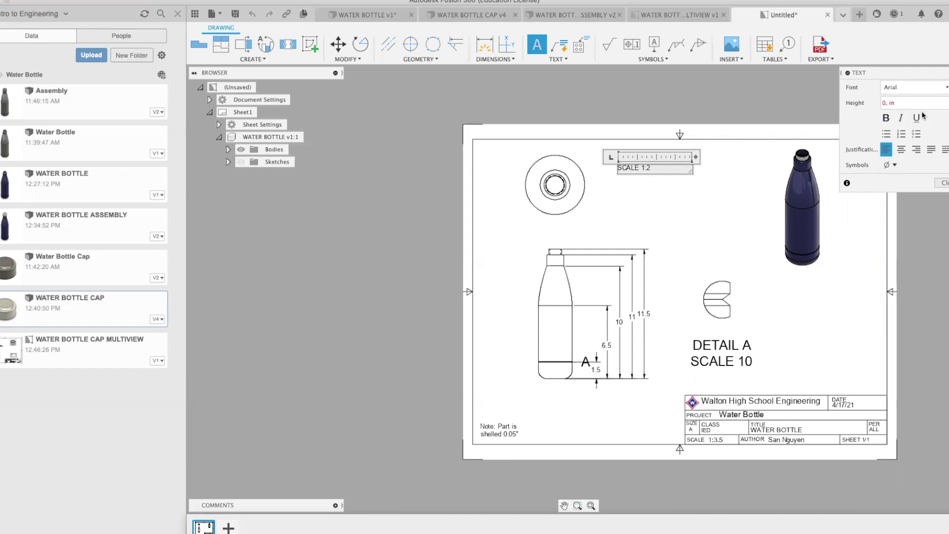
{"action": "type", "text": "18"}
{"action": "left_click_drag", "start_coordinate": [656, 168], "coordinate": [606, 173]}
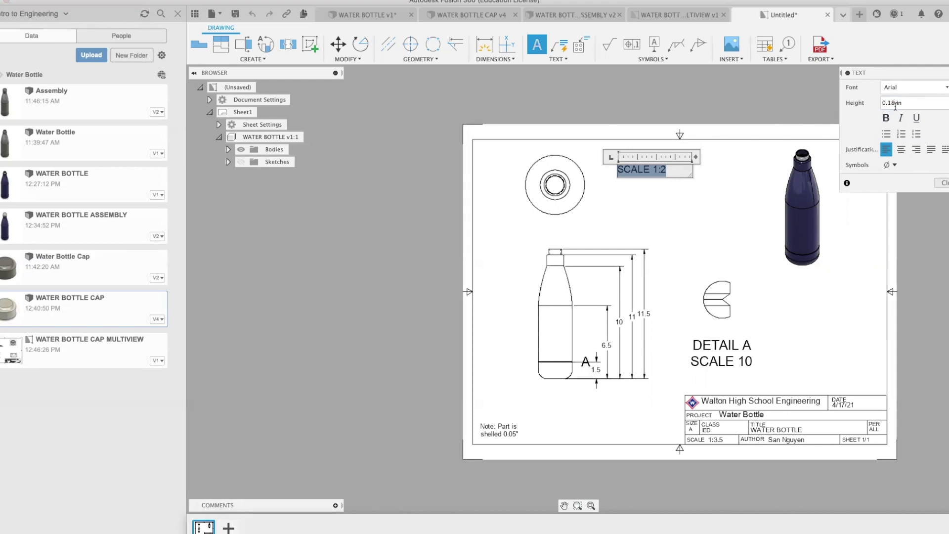
{"action": "key", "text": "Return"}
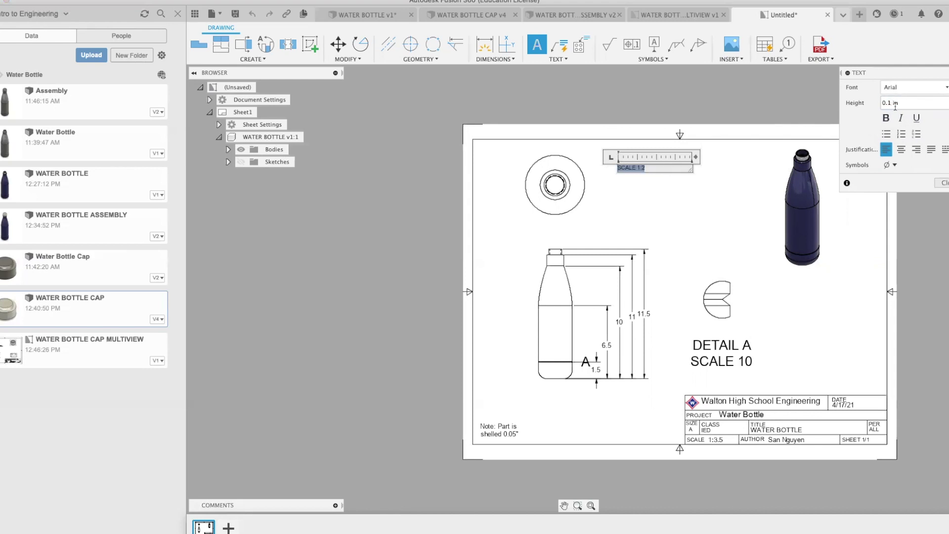
{"action": "key", "text": "Return"}
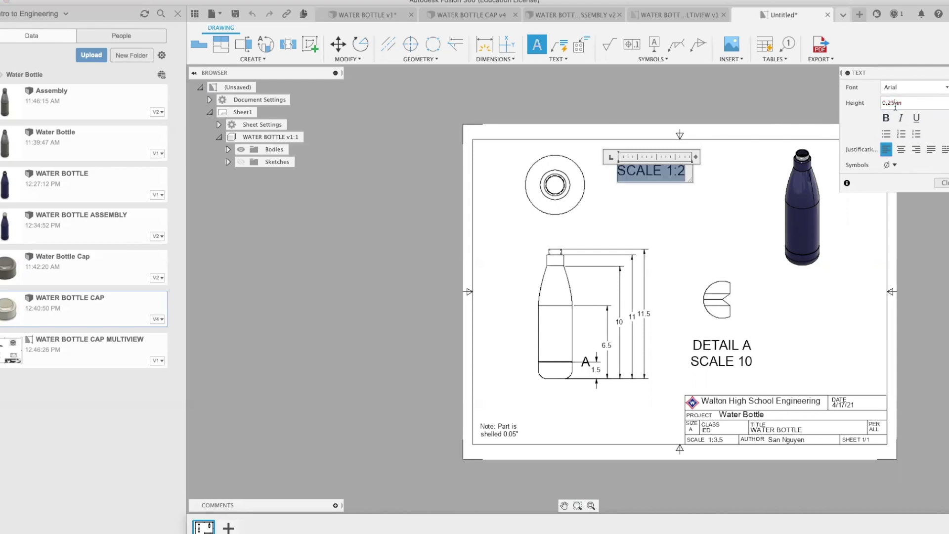
{"action": "left_click", "coordinate": [942, 183]}
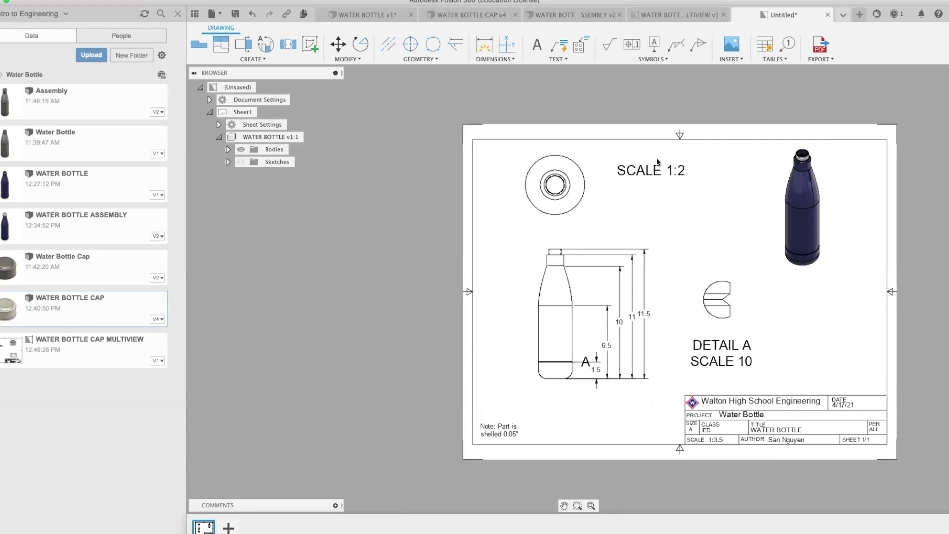
Add a center mark to the outer circle of the top view
{"action": "scroll", "coordinate": [561, 190], "scroll_direction": "up", "scroll_amount": 2}
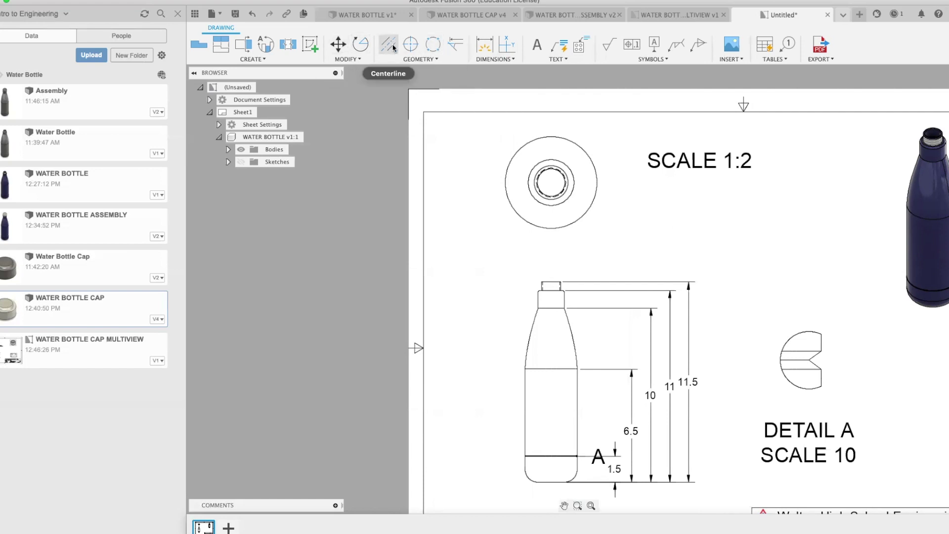
{"action": "left_click", "coordinate": [410, 44]}
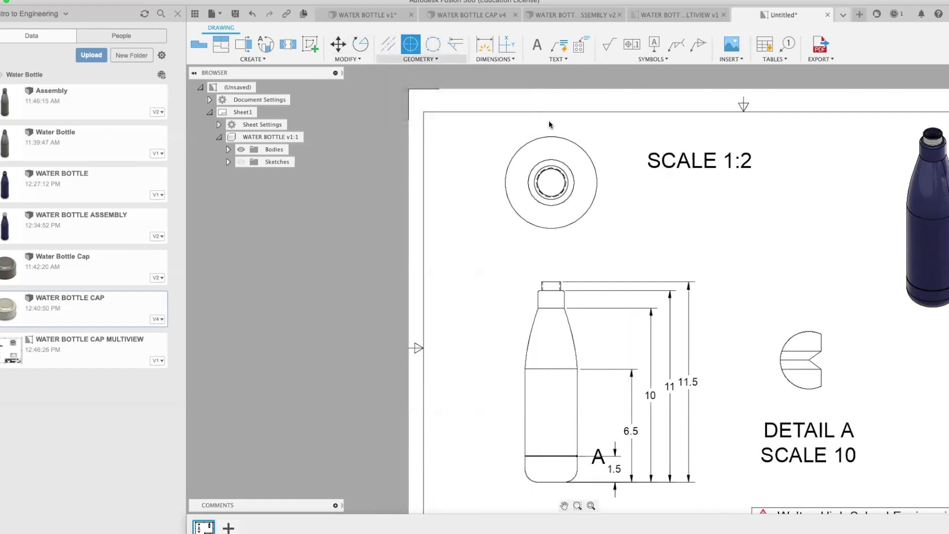
{"action": "left_click", "coordinate": [577, 148]}
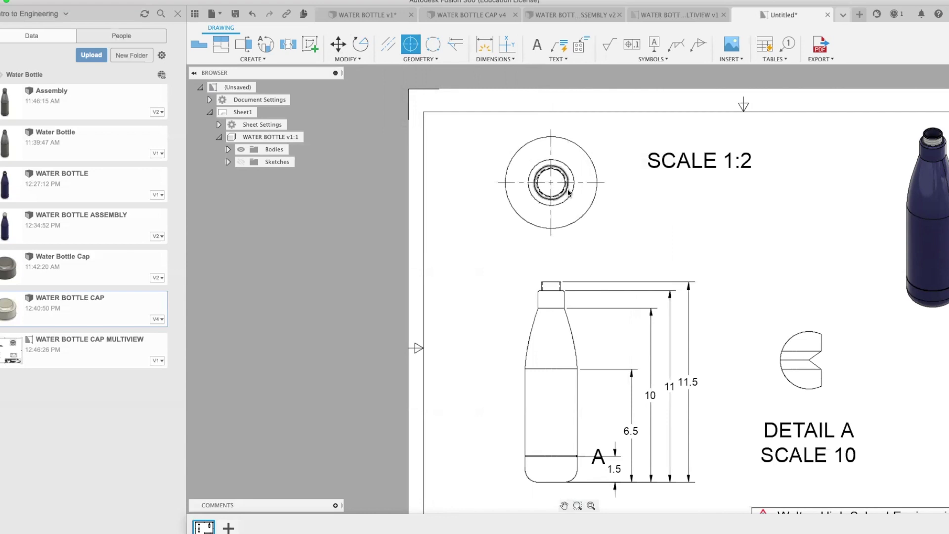
{"action": "scroll", "coordinate": [570, 191], "scroll_direction": "up", "scroll_amount": 3}
{"action": "scroll", "coordinate": [557, 190], "scroll_direction": "down", "scroll_amount": 2}
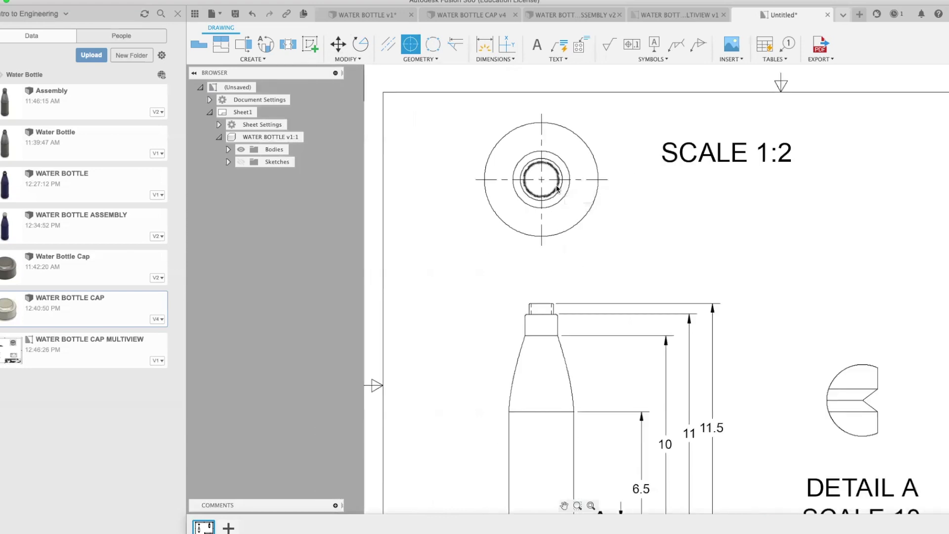
{"action": "left_click", "coordinate": [582, 42]}
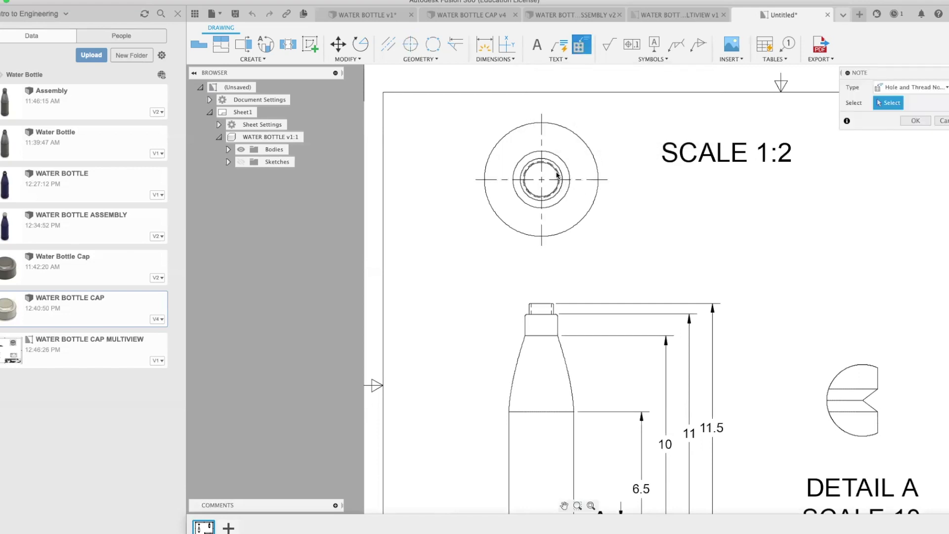
{"action": "key", "text": "Escape"}
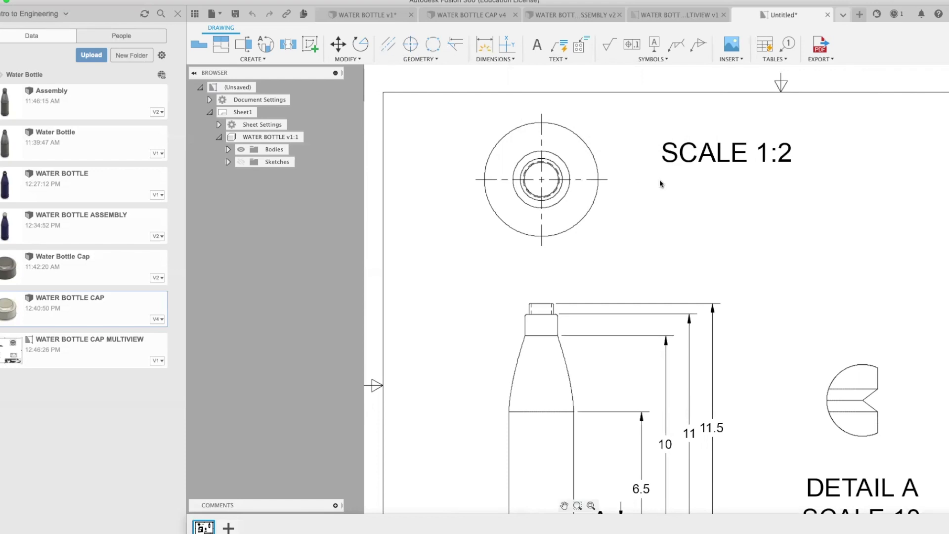
Dimension the diameters of the bottle's outer circle and neck circle in the top view, placing both values outside the view
{"action": "key", "text": "d"}
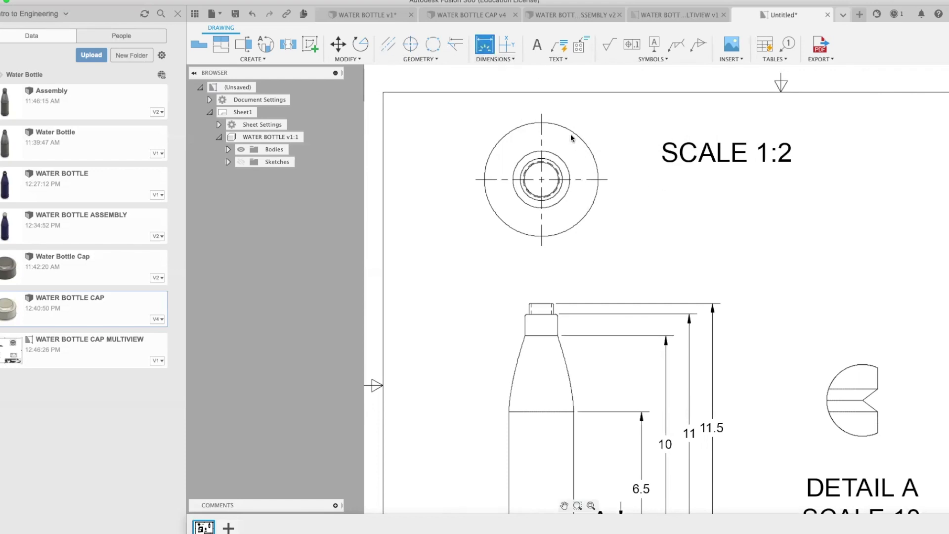
{"action": "left_click", "coordinate": [493, 145]}
{"action": "left_click", "coordinate": [477, 117]}
{"action": "left_click", "coordinate": [530, 207]}
{"action": "left_click", "coordinate": [462, 249]}
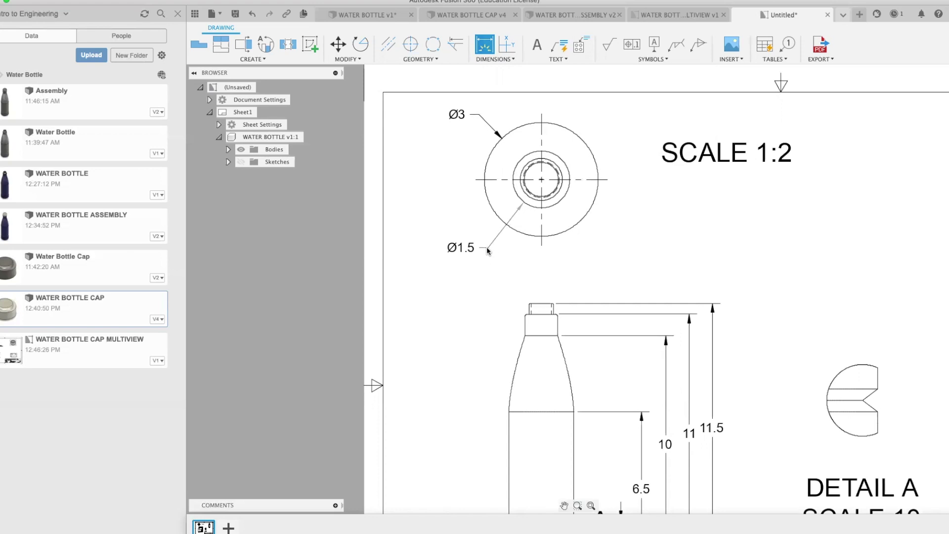
{"action": "left_click", "coordinate": [563, 190]}
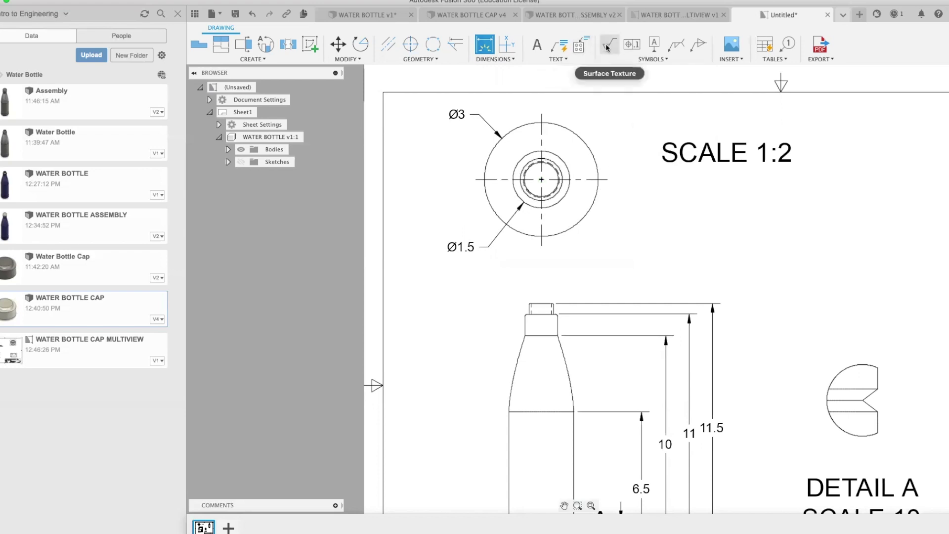
Try to attach a hole and thread note to the threaded neck opening in the top view
{"action": "left_click", "coordinate": [581, 45]}
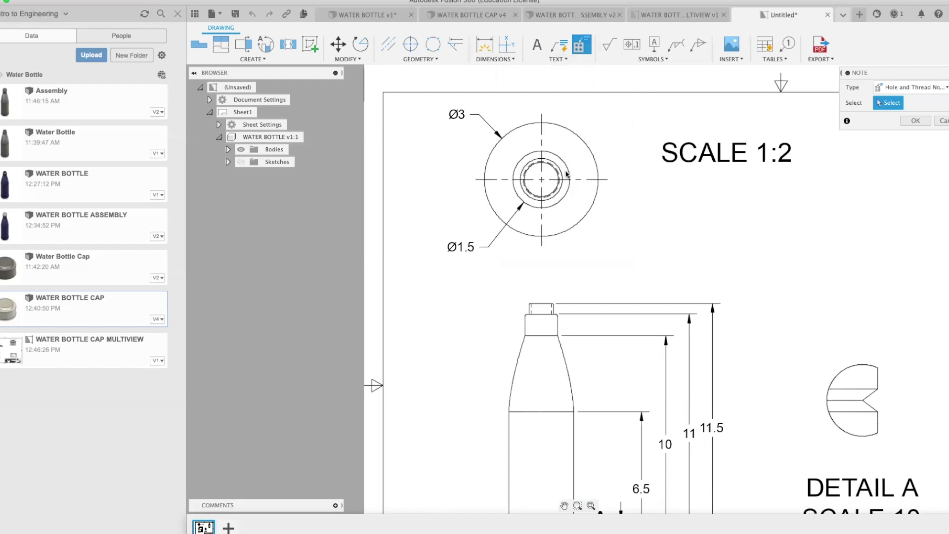
{"action": "scroll", "coordinate": [560, 172], "scroll_direction": "up", "scroll_amount": 3}
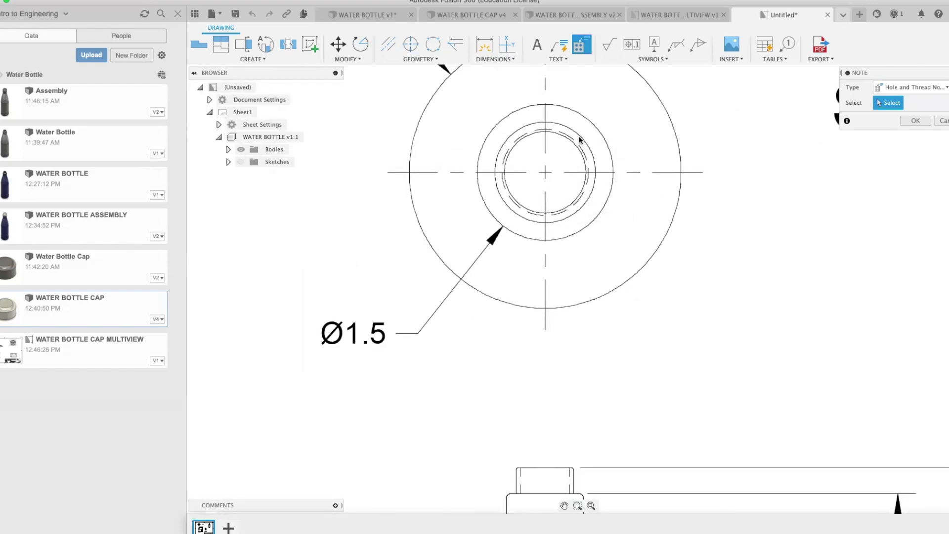
{"action": "left_click", "coordinate": [911, 121]}
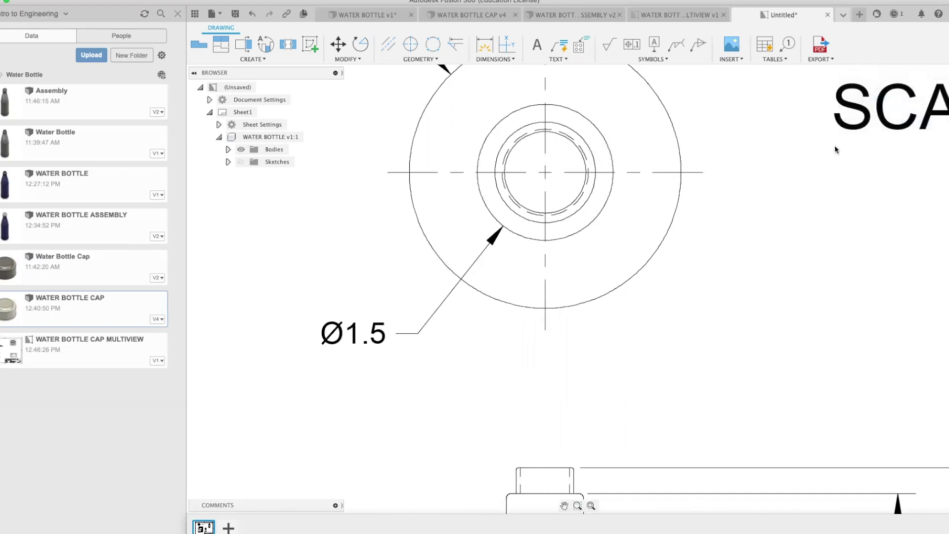
{"action": "scroll", "coordinate": [702, 158], "scroll_direction": "down", "scroll_amount": 5}
{"action": "scroll", "coordinate": [701, 158], "scroll_direction": "up", "scroll_amount": 3}
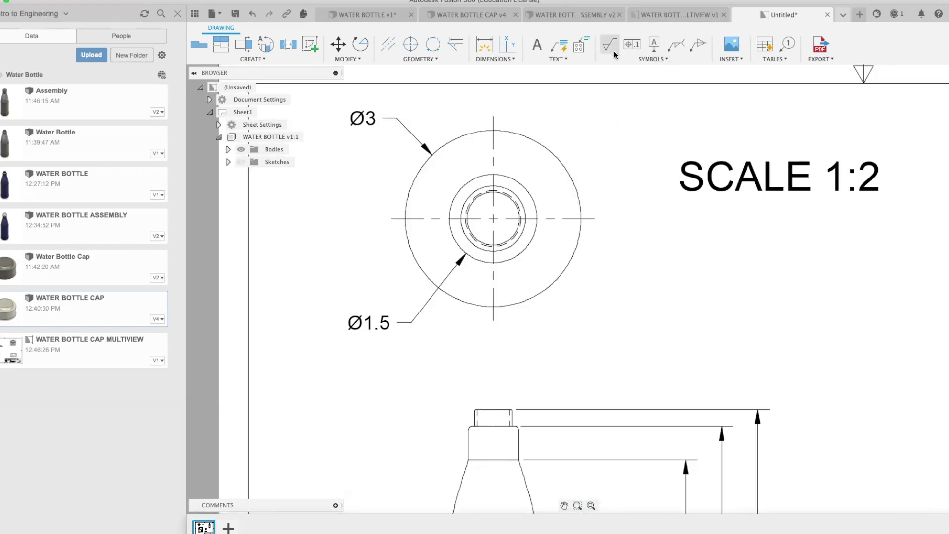
{"action": "left_click", "coordinate": [582, 45]}
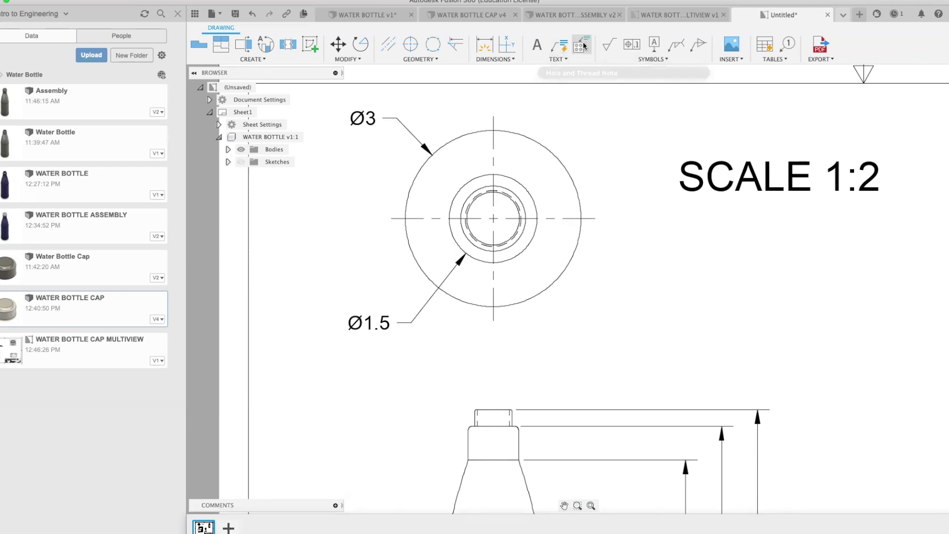
{"action": "scroll", "coordinate": [514, 207], "scroll_direction": "up", "scroll_amount": 4}
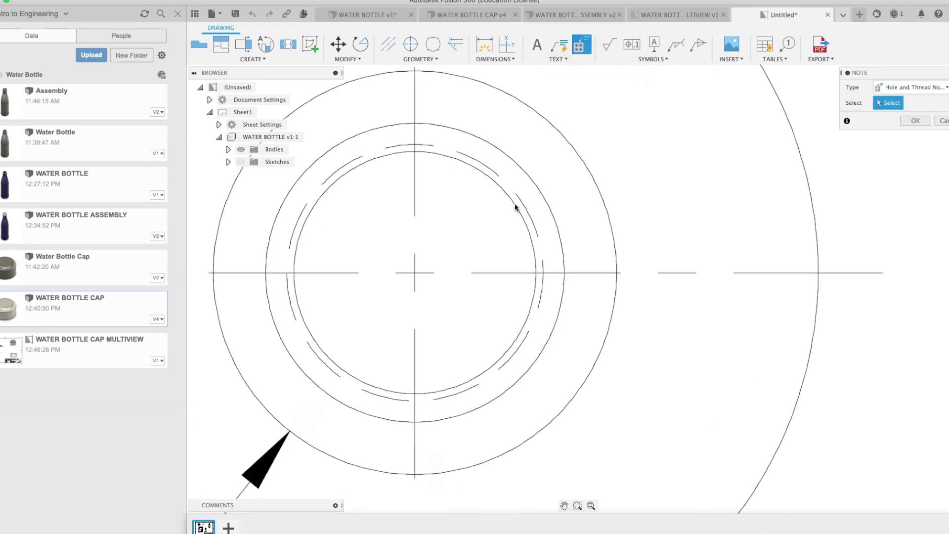
{"action": "scroll", "coordinate": [514, 207], "scroll_direction": "down", "scroll_amount": 4}
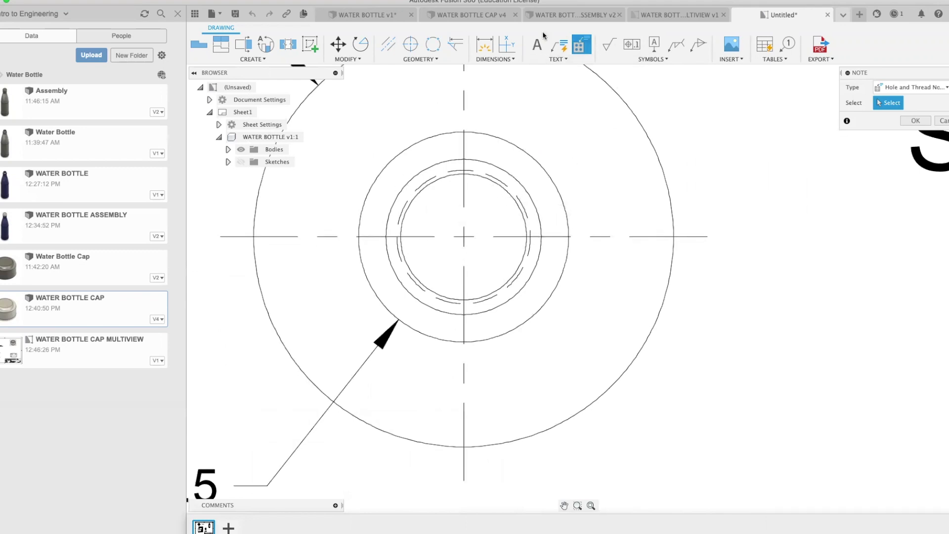
Attach a leader note reading "1 1/8-7 UNC" to the threaded neck opening, placing its text outside the top view
{"action": "left_click", "coordinate": [561, 60]}
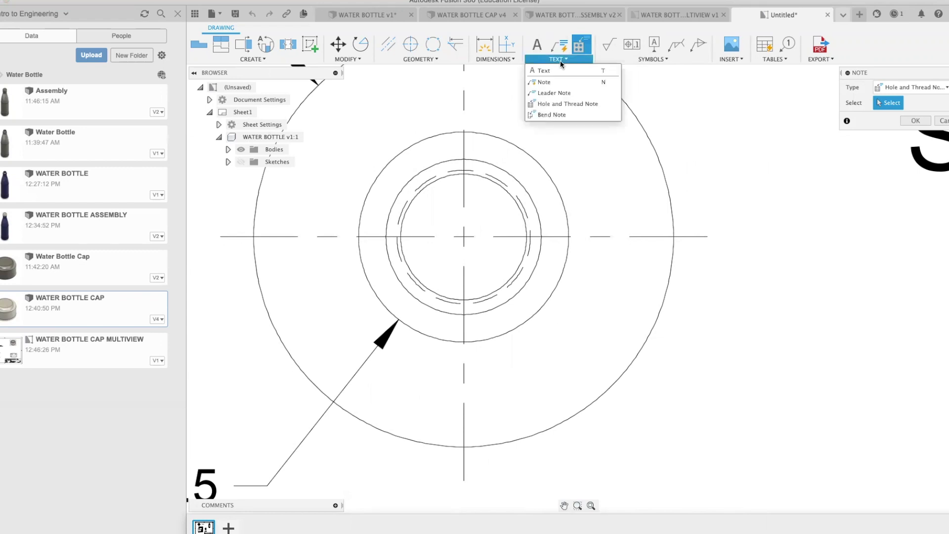
{"action": "left_click", "coordinate": [554, 93]}
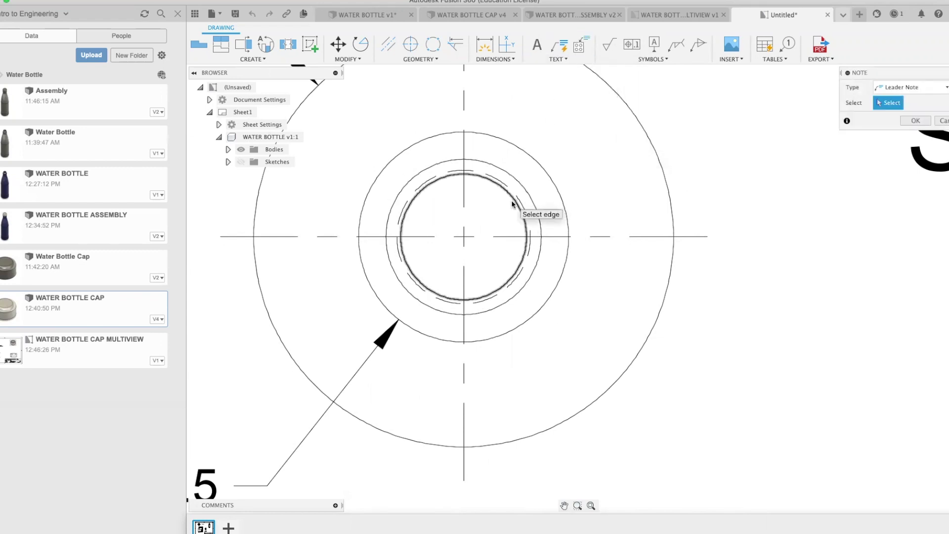
{"action": "left_click", "coordinate": [512, 204]}
{"action": "scroll", "coordinate": [644, 90], "scroll_direction": "down", "scroll_amount": 5}
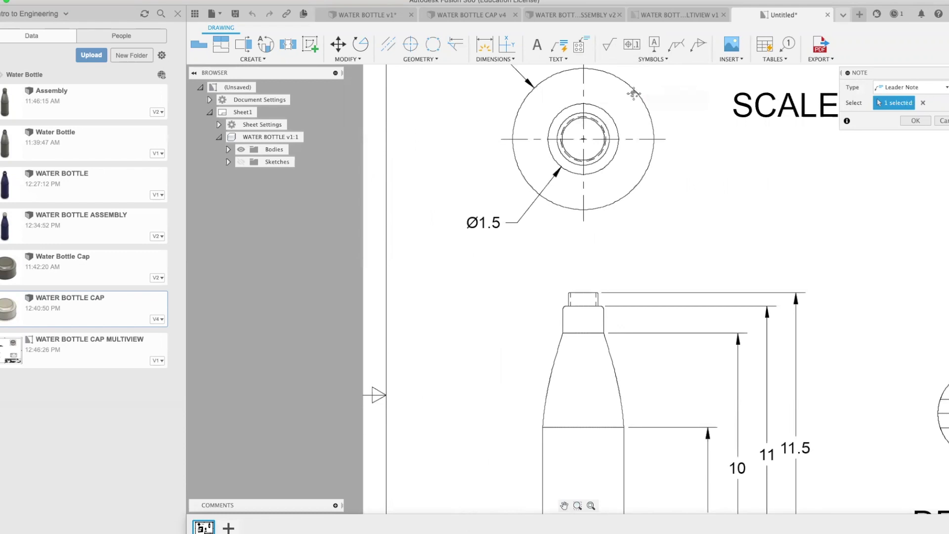
{"action": "middle_click_drag", "start_coordinate": [634, 94], "coordinate": [576, 149]}
{"action": "left_click", "coordinate": [589, 116]}
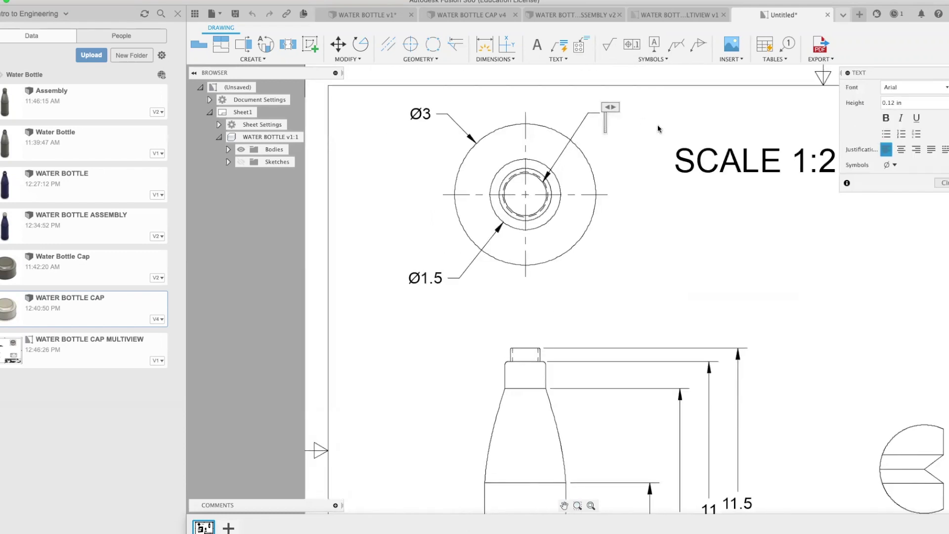
{"action": "type", "text": "1 1/"}
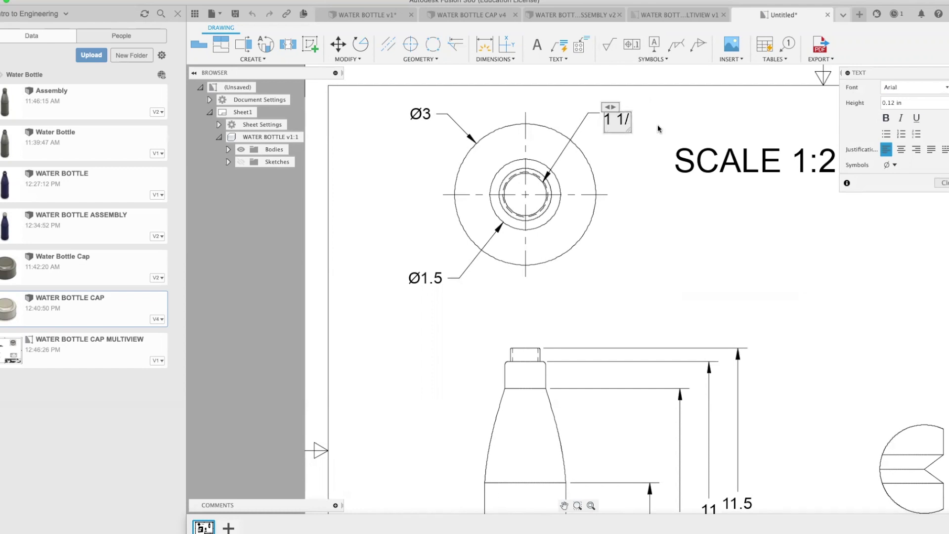
{"action": "type", "text": "8-7 UNC"}
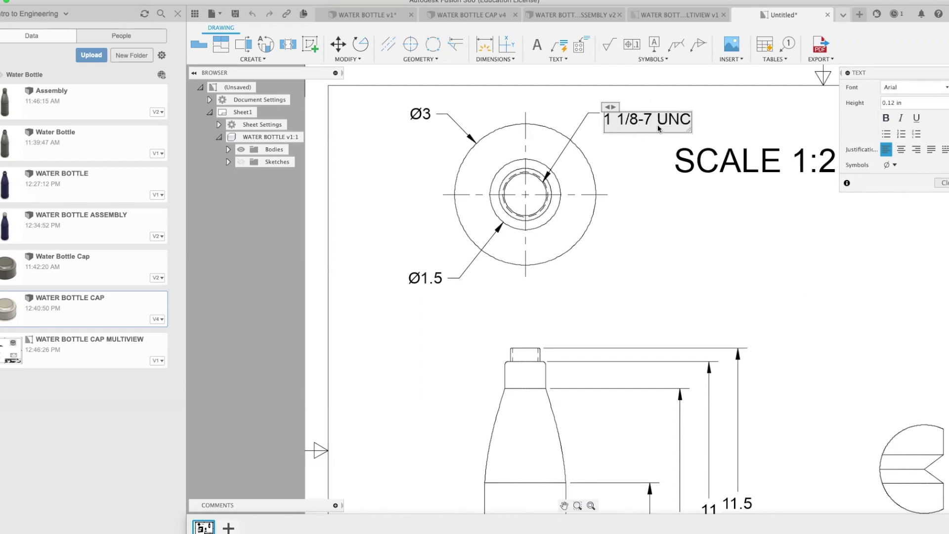
{"action": "left_click", "coordinate": [942, 183]}
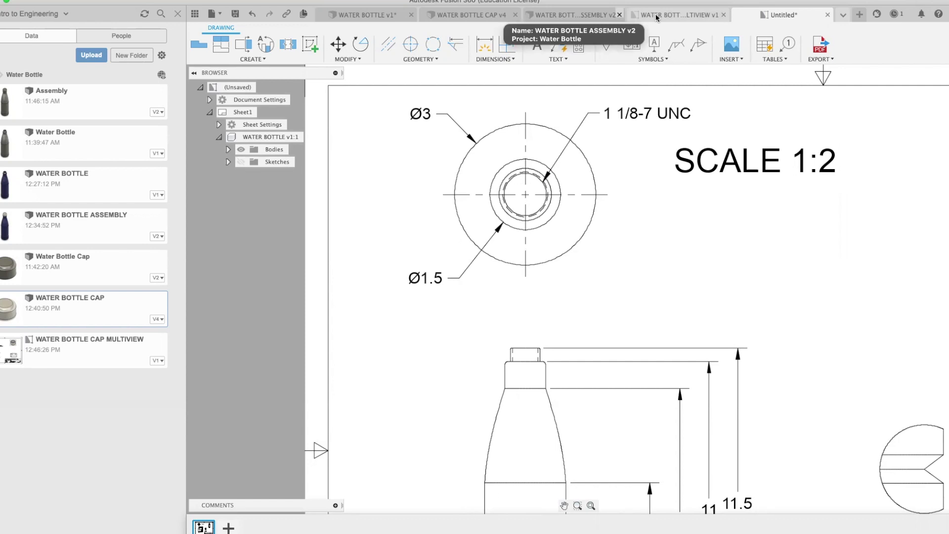
Check the thread designation in the bottle model's thread feature, close it and return to the untitled drawing
{"action": "left_click", "coordinate": [841, 16]}
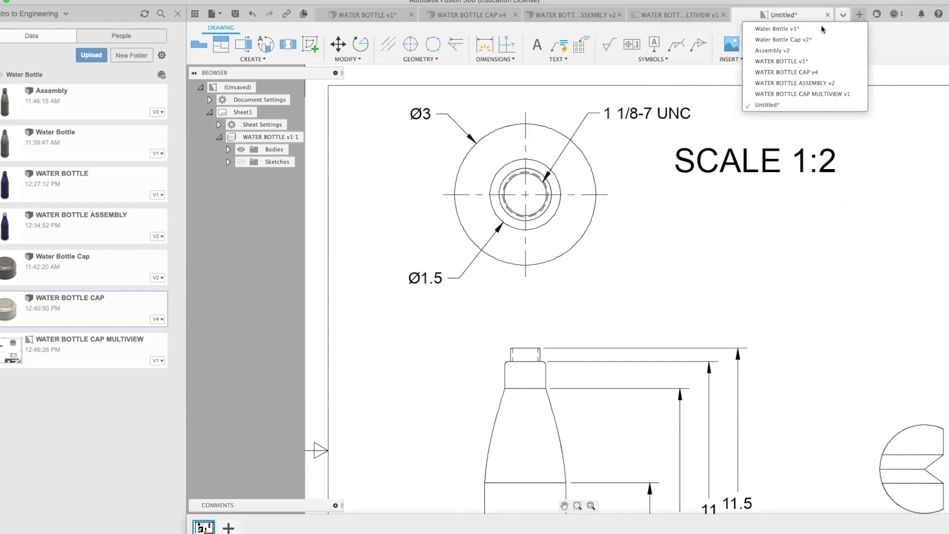
{"action": "left_click", "coordinate": [813, 61]}
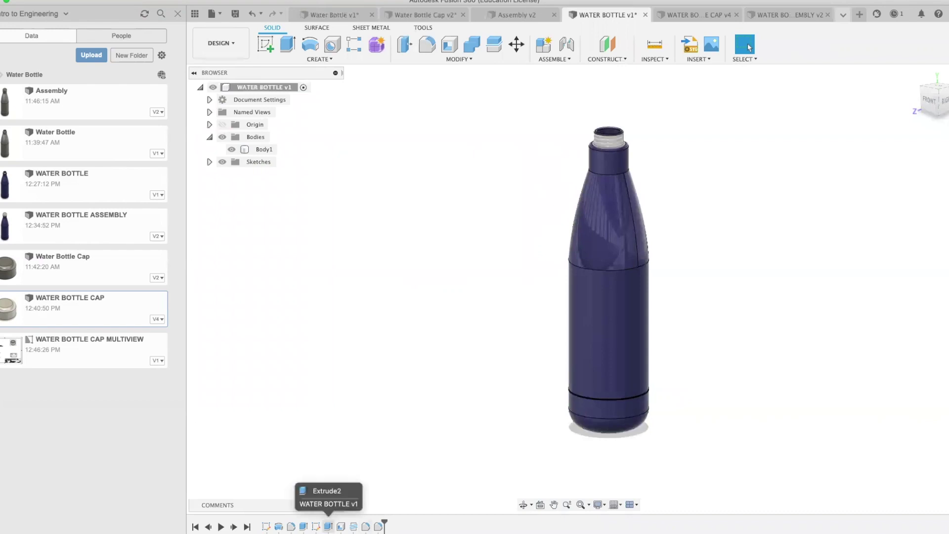
{"action": "right_click", "coordinate": [353, 526]}
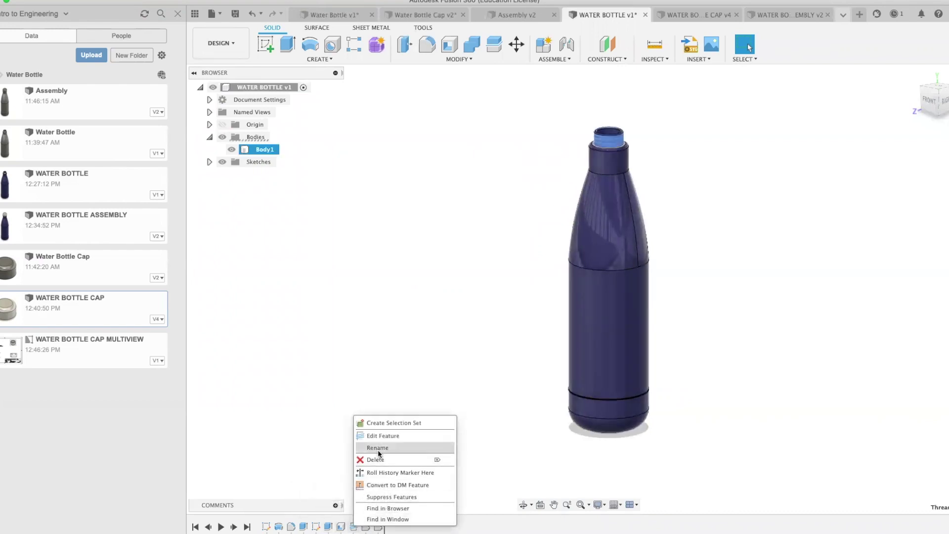
{"action": "left_click", "coordinate": [380, 435]}
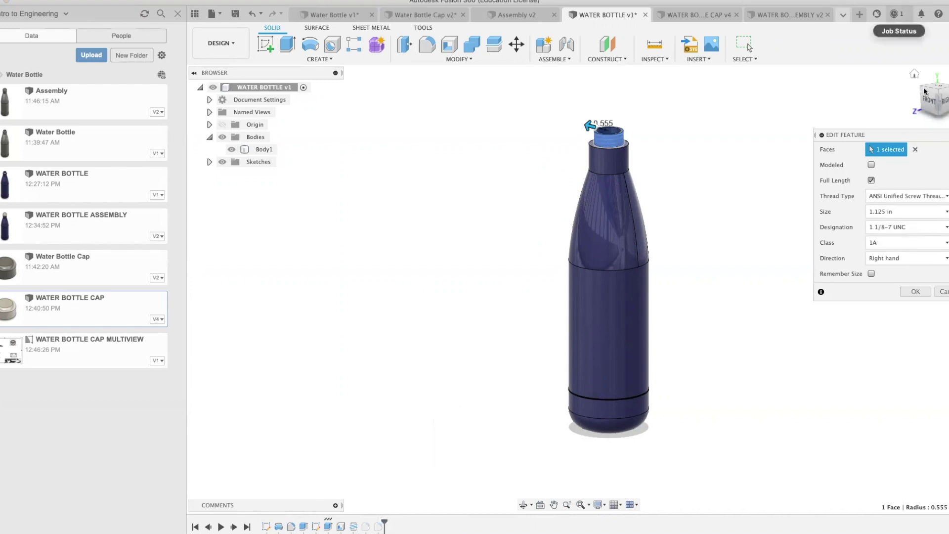
{"action": "left_click", "coordinate": [915, 292]}
{"action": "left_click", "coordinate": [841, 17]}
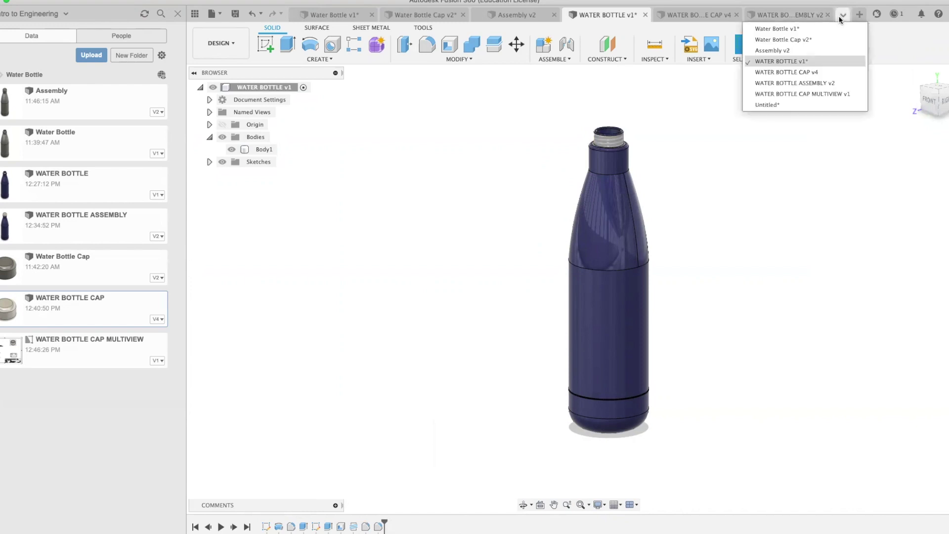
{"action": "left_click", "coordinate": [792, 104]}
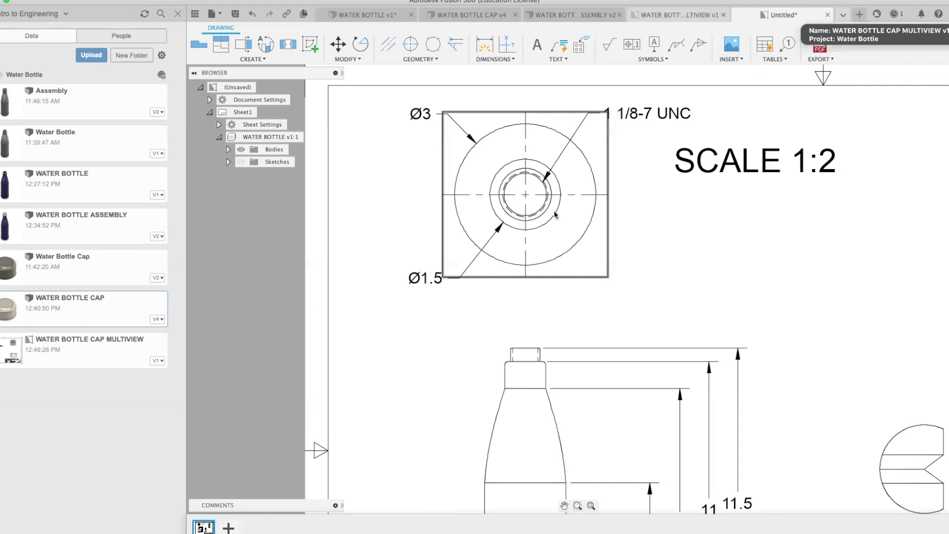
{"action": "scroll", "coordinate": [555, 214], "scroll_direction": "up", "scroll_amount": 3}
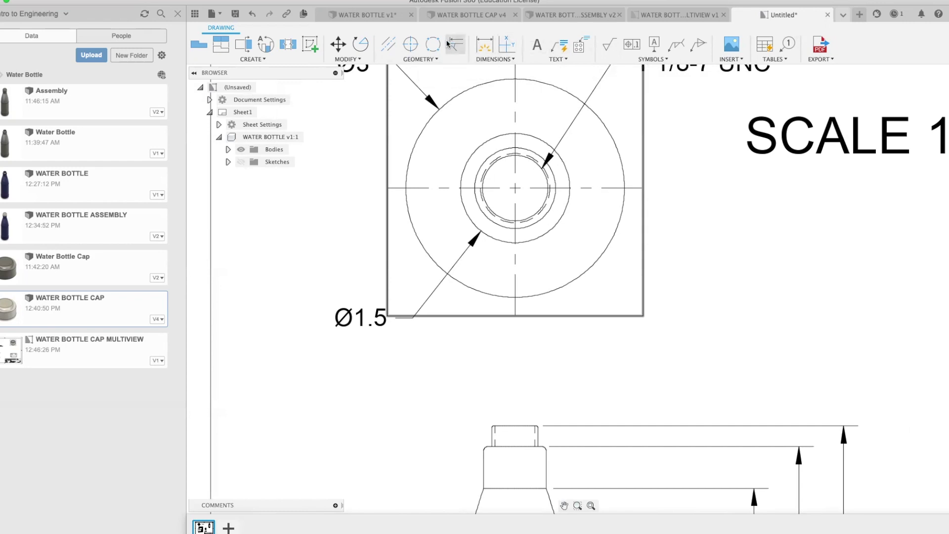
{"action": "left_click", "coordinate": [484, 44]}
{"action": "left_click", "coordinate": [561, 224]}
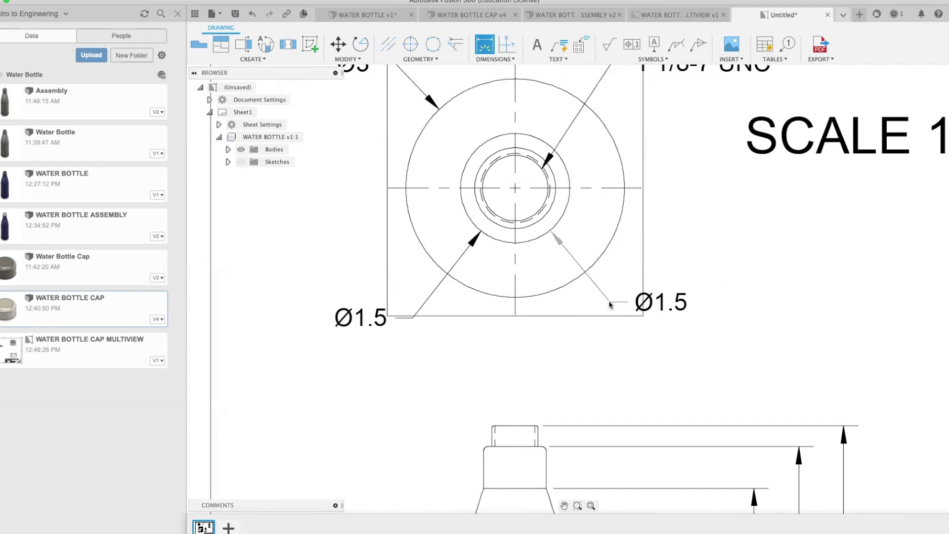
{"action": "key", "text": "Escape"}
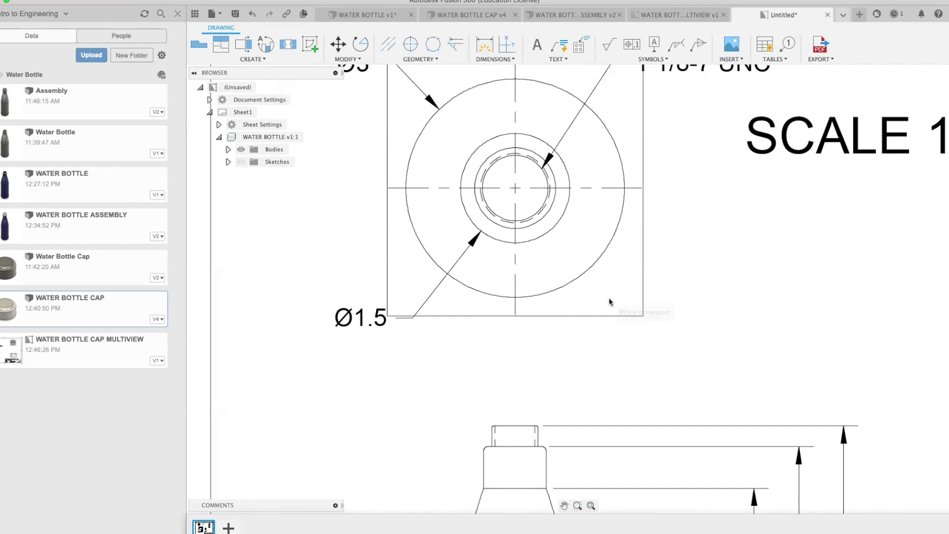
Dimension the diameter of the neck's outer lip circle, just inside the 1.5 circle, in the top view
{"action": "left_click", "coordinate": [485, 45]}
{"action": "left_click", "coordinate": [546, 218]}
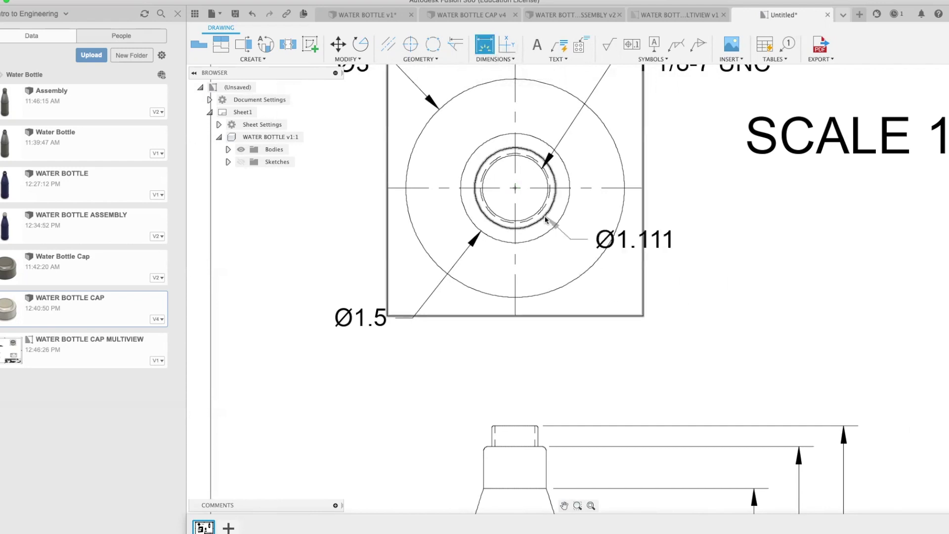
{"action": "left_click", "coordinate": [588, 300]}
{"action": "scroll", "coordinate": [593, 292], "scroll_direction": "down", "scroll_amount": 3}
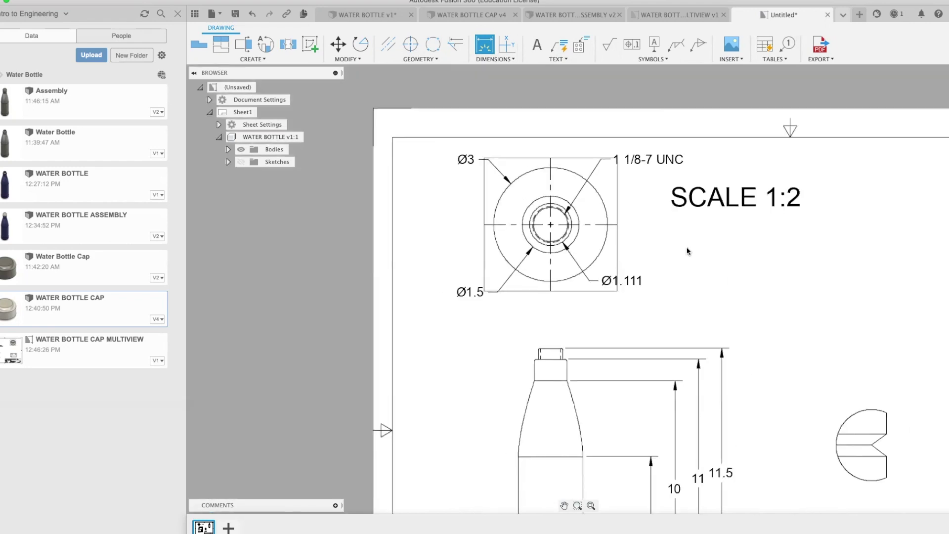
{"action": "key", "text": "Escape"}
Move the lip circle's diameter value farther out so that it clears the top view's outer circle
{"action": "left_click", "coordinate": [627, 281]}
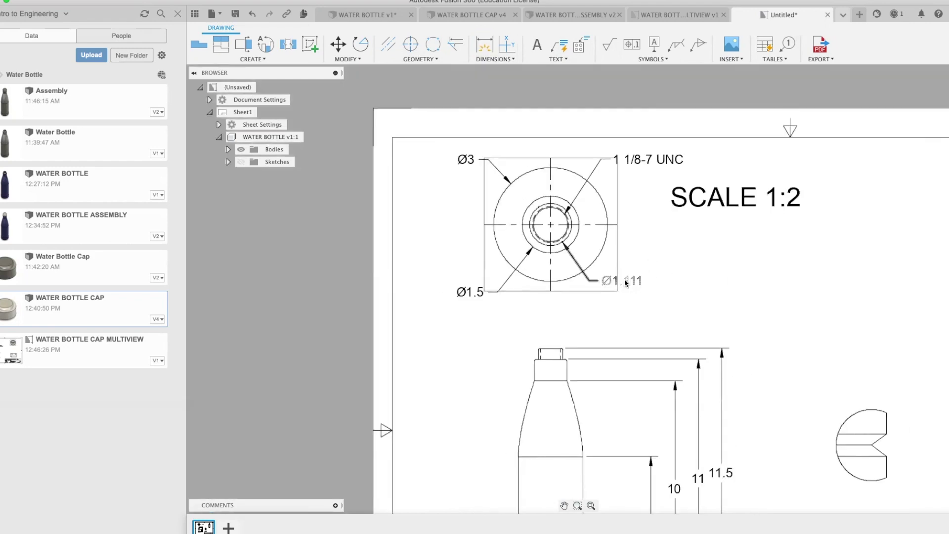
{"action": "key", "text": "Delete"}
{"action": "left_click_drag", "start_coordinate": [623, 284], "coordinate": [614, 288]}
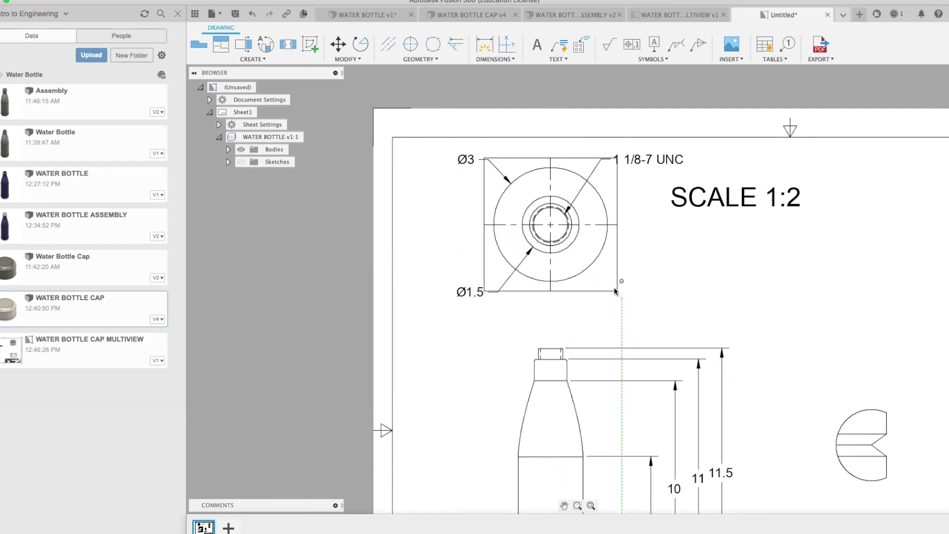
{"action": "left_click", "coordinate": [618, 290]}
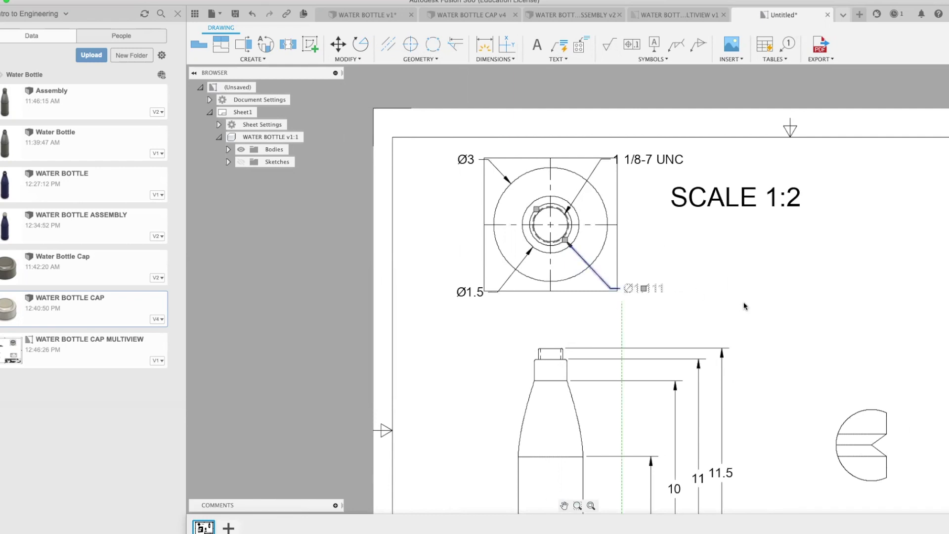
Dimension the radius of the bottle's rounded bottom corner in the front view, placing the value below and outside the outline
{"action": "scroll", "coordinate": [753, 307], "scroll_direction": "down", "scroll_amount": 2}
{"action": "middle_click_drag", "start_coordinate": [753, 307], "coordinate": [748, 186]}
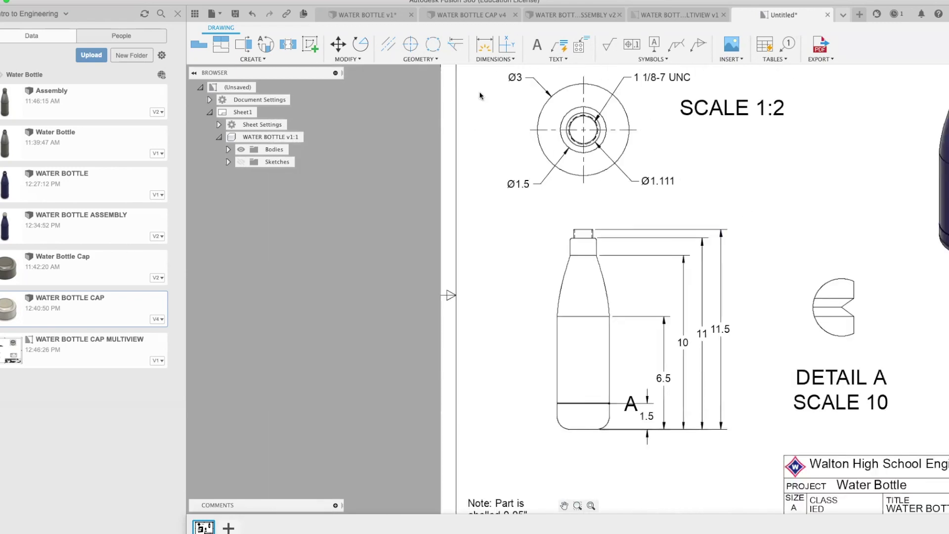
{"action": "left_click", "coordinate": [484, 44]}
{"action": "scroll", "coordinate": [532, 384], "scroll_direction": "up", "scroll_amount": 1}
{"action": "scroll", "coordinate": [532, 384], "scroll_direction": "up", "scroll_amount": 3}
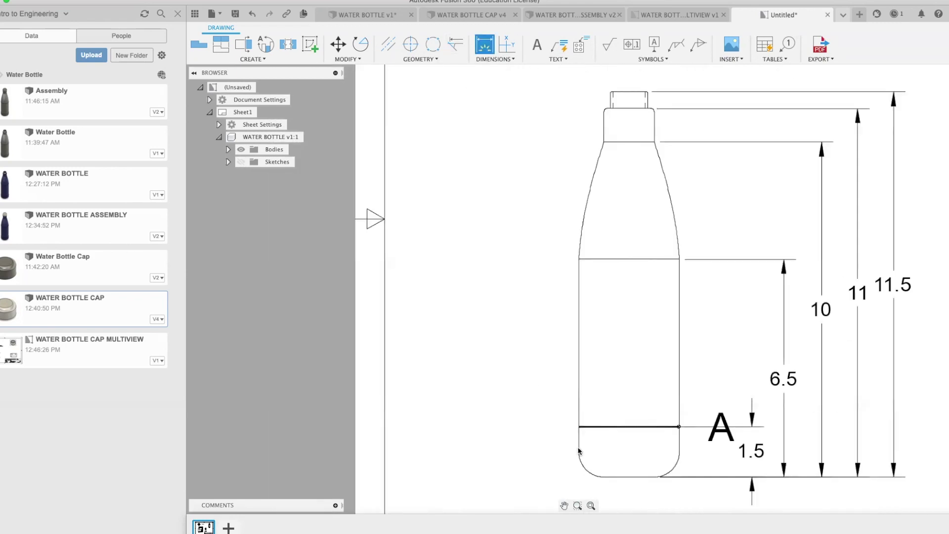
{"action": "left_click", "coordinate": [577, 383]}
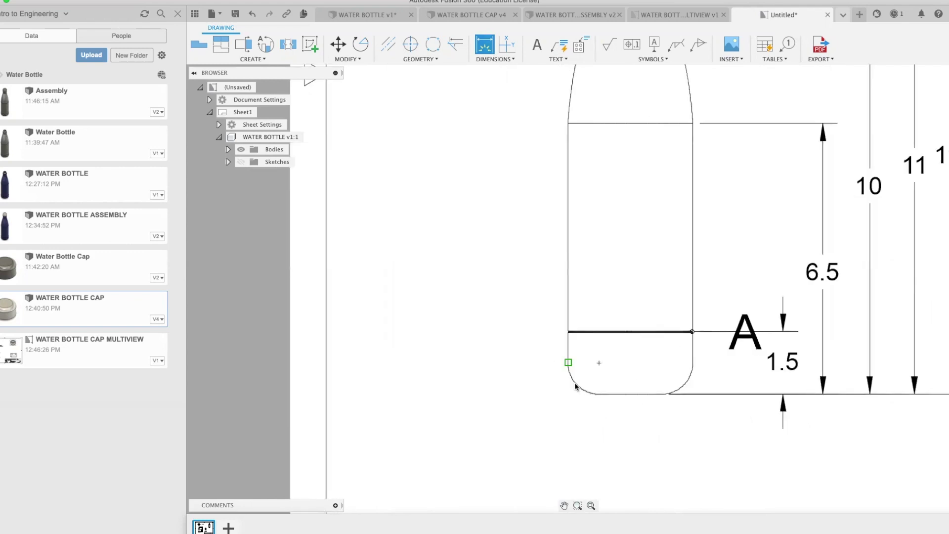
{"action": "left_click", "coordinate": [494, 408]}
Dimension the radius of the rounded upper corner of the neck collar in the front view, placing the value outside the outline
{"action": "scroll", "coordinate": [517, 201], "scroll_direction": "up", "scroll_amount": 1}
{"action": "middle_click_drag", "start_coordinate": [517, 202], "coordinate": [497, 346]}
{"action": "scroll", "coordinate": [502, 295], "scroll_direction": "down", "scroll_amount": 3}
{"action": "scroll", "coordinate": [497, 126], "scroll_direction": "down", "scroll_amount": 2}
{"action": "middle_click_drag", "start_coordinate": [496, 126], "coordinate": [483, 246]}
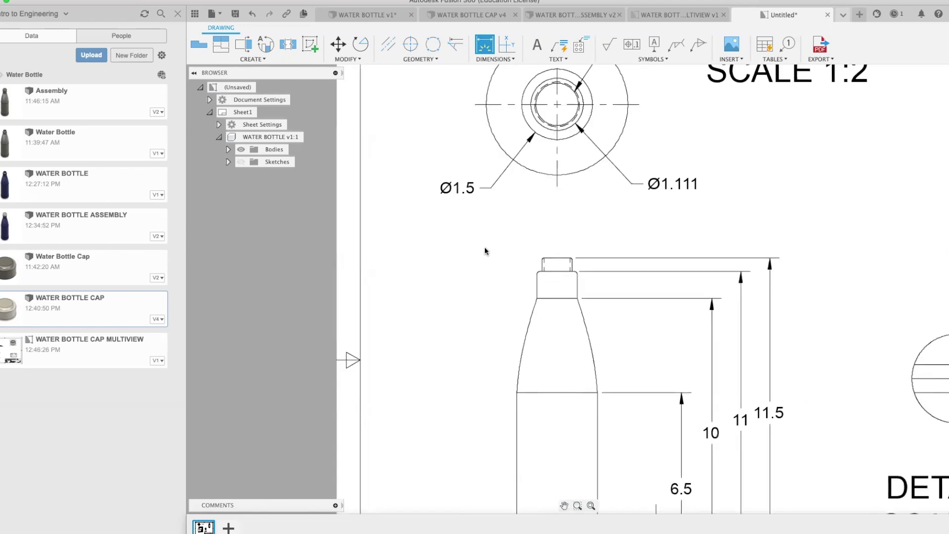
{"action": "scroll", "coordinate": [487, 253], "scroll_direction": "up", "scroll_amount": 2}
{"action": "scroll", "coordinate": [584, 296], "scroll_direction": "up", "scroll_amount": 4}
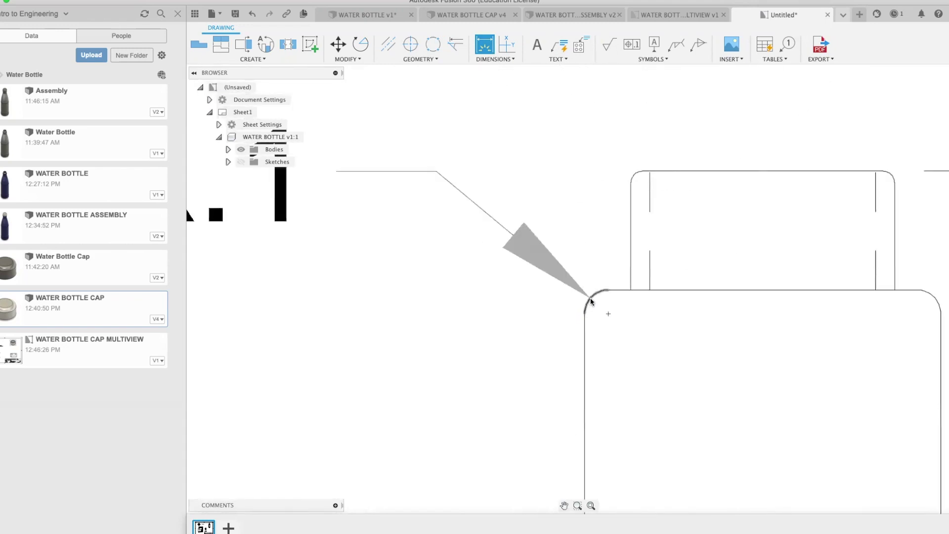
{"action": "left_click", "coordinate": [518, 244]}
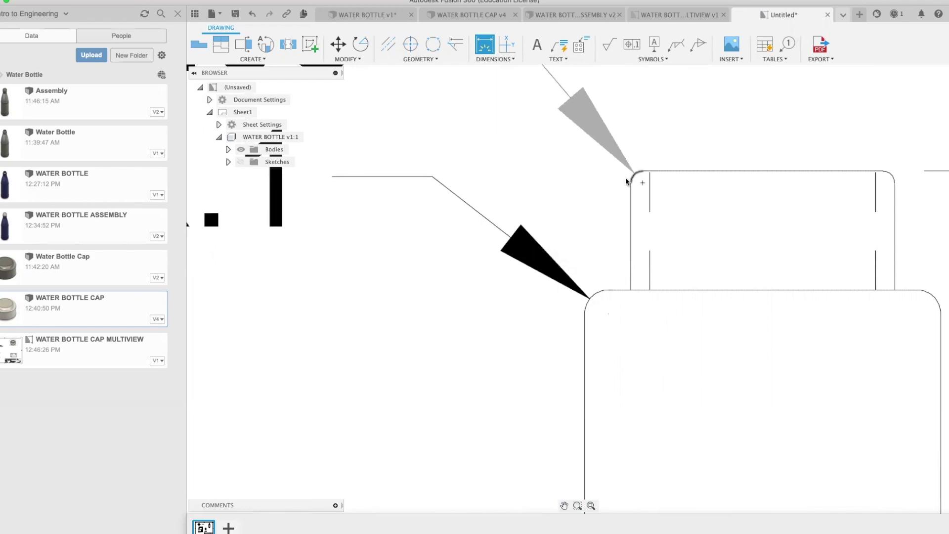
Dimension the radius of the rounded top corner of the threaded lip in the front view, placing the value above the bottle
{"action": "scroll", "coordinate": [570, 188], "scroll_direction": "down", "scroll_amount": 5}
{"action": "scroll", "coordinate": [626, 188], "scroll_direction": "up", "scroll_amount": 5}
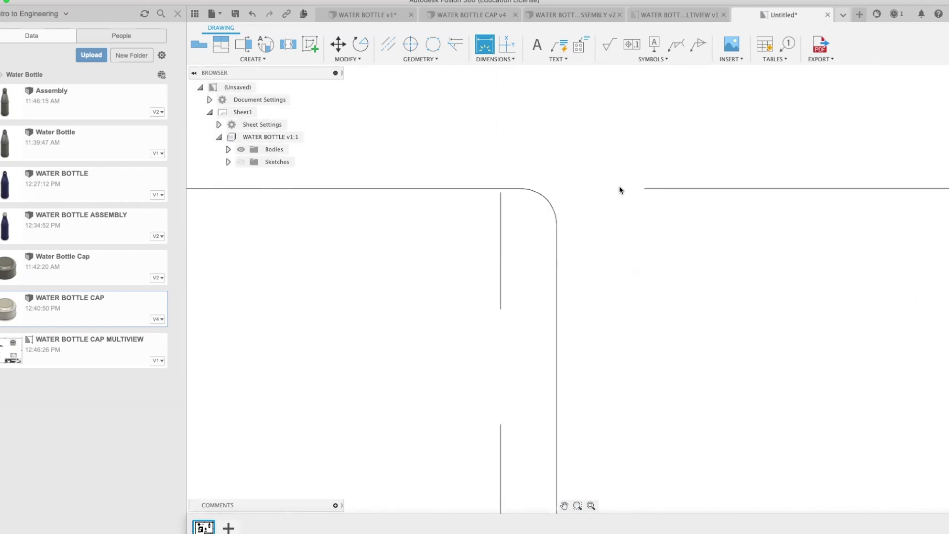
{"action": "left_click", "coordinate": [554, 219]}
{"action": "scroll", "coordinate": [555, 212], "scroll_direction": "down", "scroll_amount": 5}
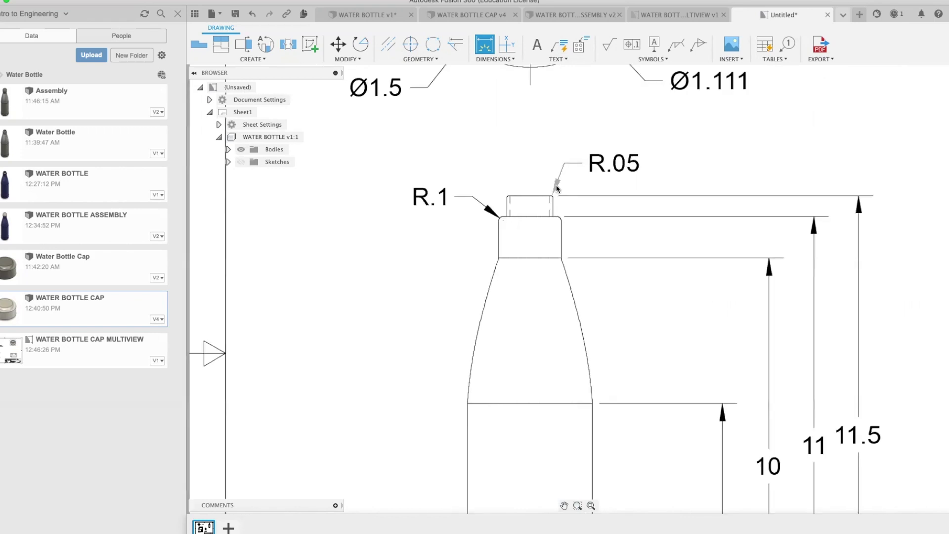
{"action": "left_click", "coordinate": [575, 153]}
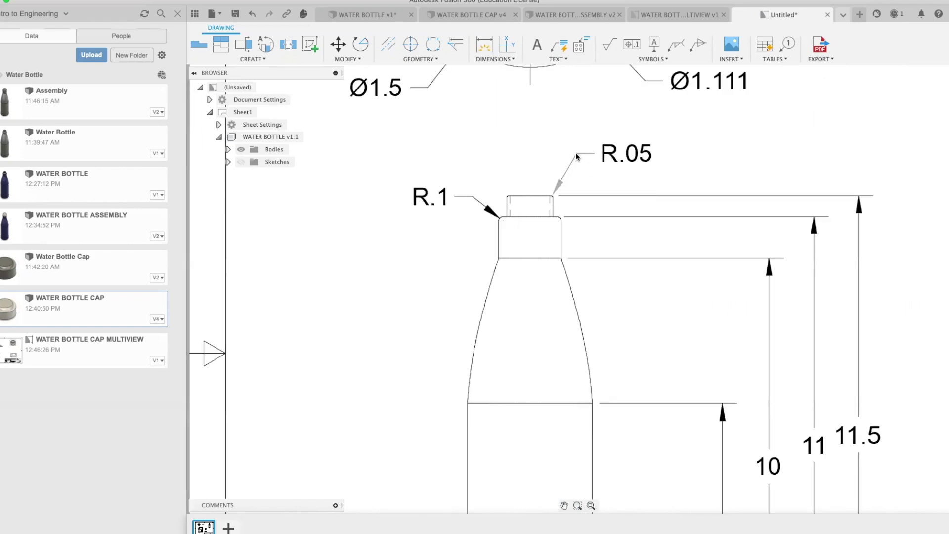
Move the neck collar's radius value higher, closer in level to the lip's radius value
{"action": "left_click", "coordinate": [430, 199]}
{"action": "key", "text": "Delete"}
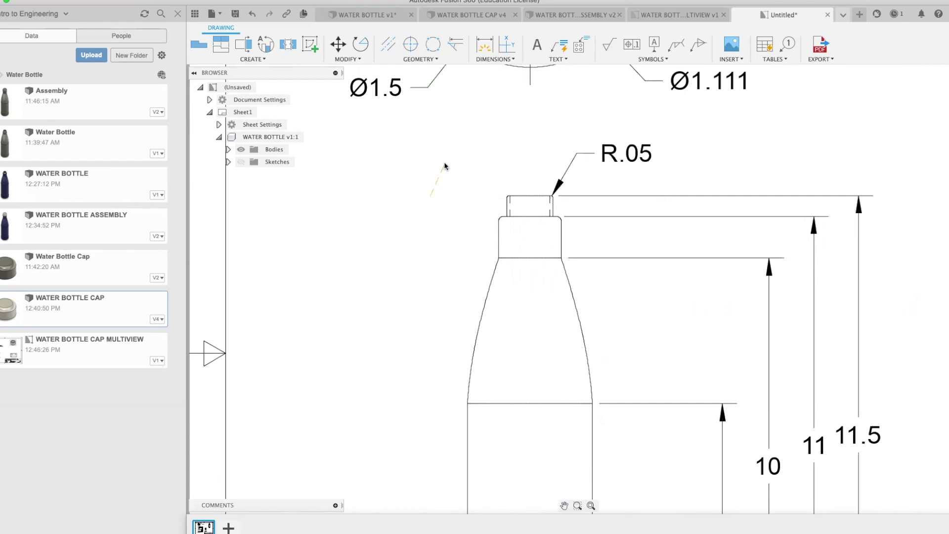
{"action": "left_click", "coordinate": [444, 162]}
Dimension the horizontal depth of the V-groove in Detail A, from its inner point to the outer wall, placing the dimension above the view
{"action": "scroll", "coordinate": [410, 274], "scroll_direction": "down", "scroll_amount": 5}
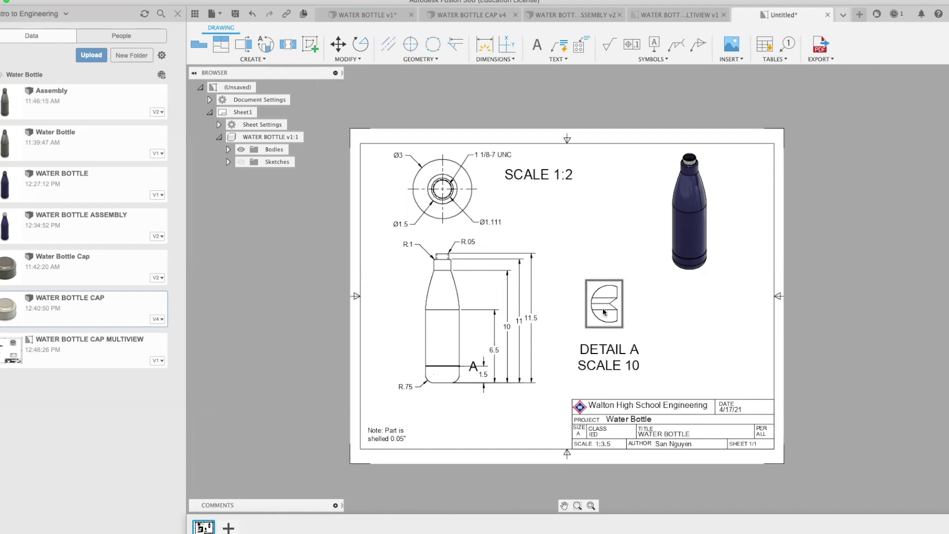
{"action": "scroll", "coordinate": [629, 306], "scroll_direction": "up", "scroll_amount": 5}
{"action": "scroll", "coordinate": [638, 321], "scroll_direction": "up", "scroll_amount": 2}
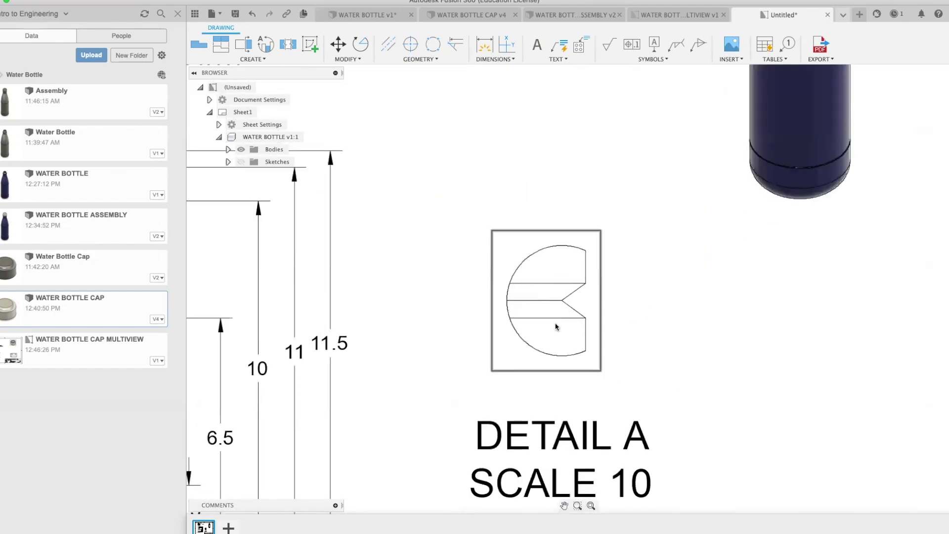
{"action": "scroll", "coordinate": [568, 306], "scroll_direction": "up", "scroll_amount": 3}
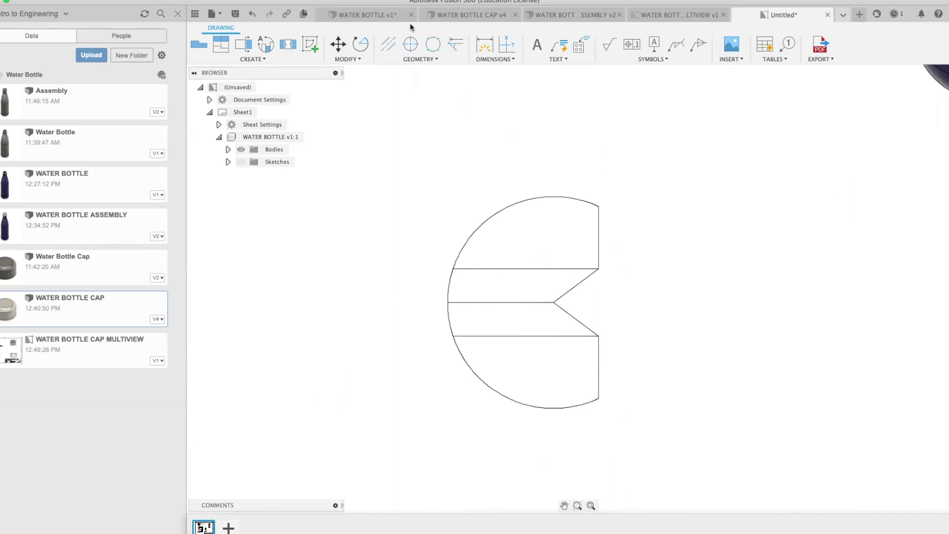
{"action": "left_click", "coordinate": [484, 44]}
{"action": "left_click", "coordinate": [554, 303]}
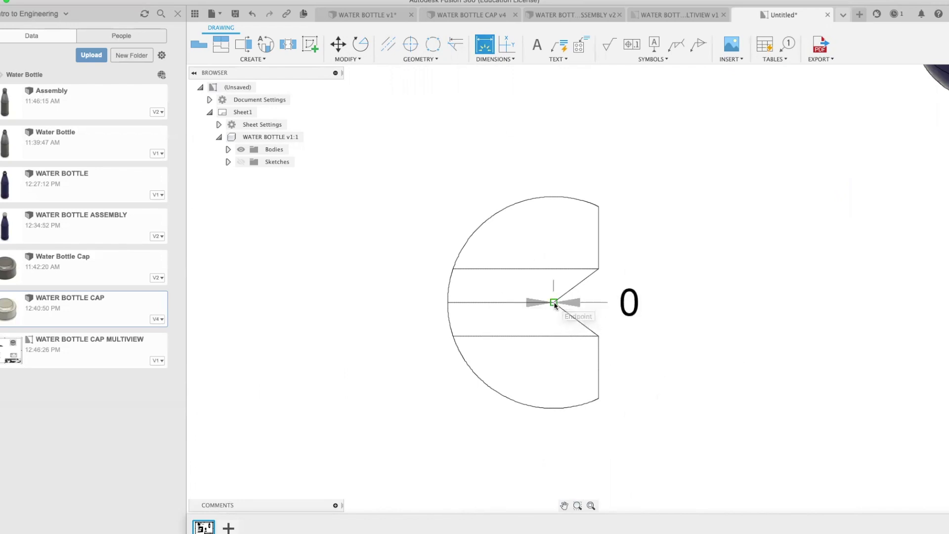
{"action": "left_click", "coordinate": [598, 336]}
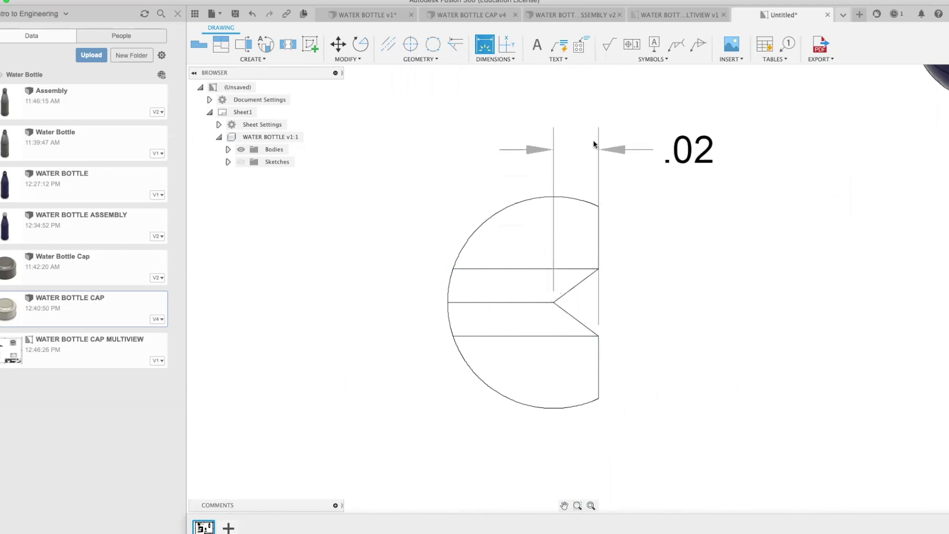
{"action": "left_click", "coordinate": [596, 142]}
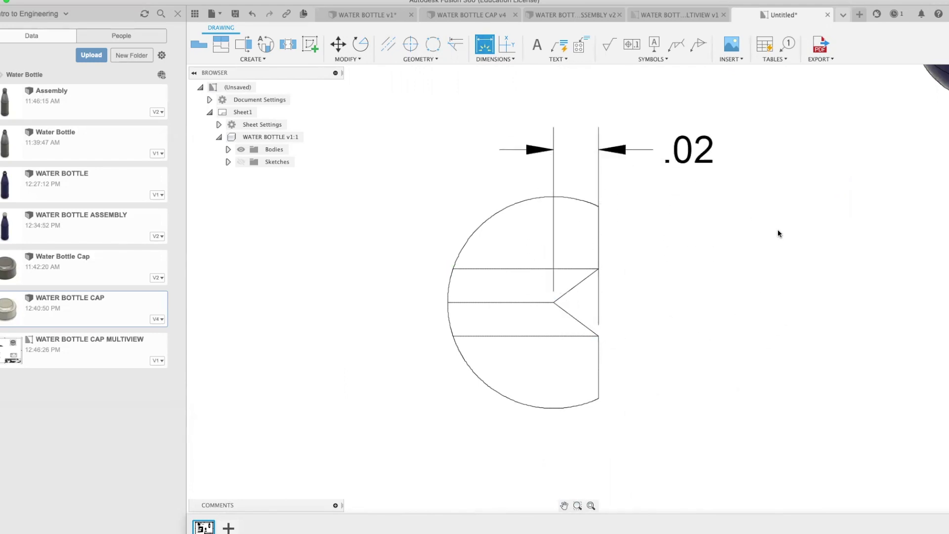
{"action": "left_click", "coordinate": [540, 269]}
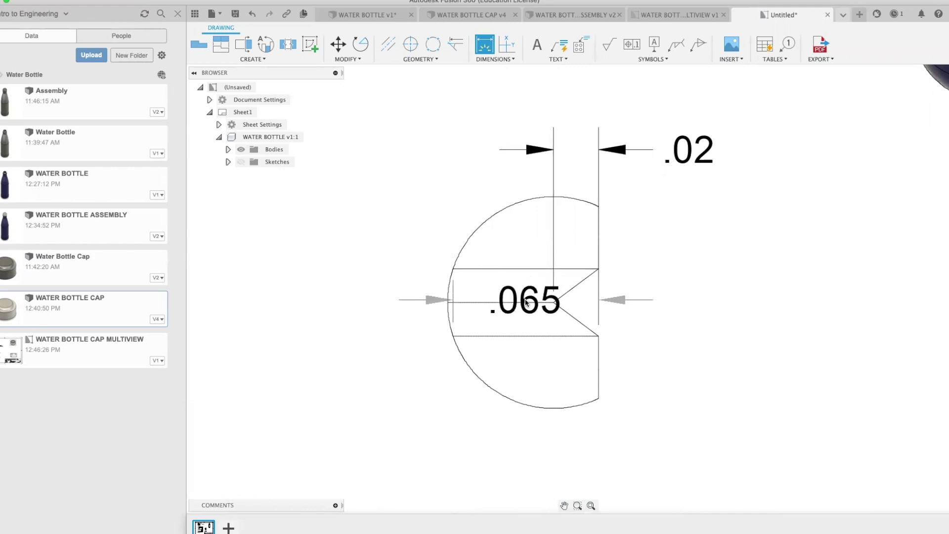
{"action": "left_click", "coordinate": [528, 302]}
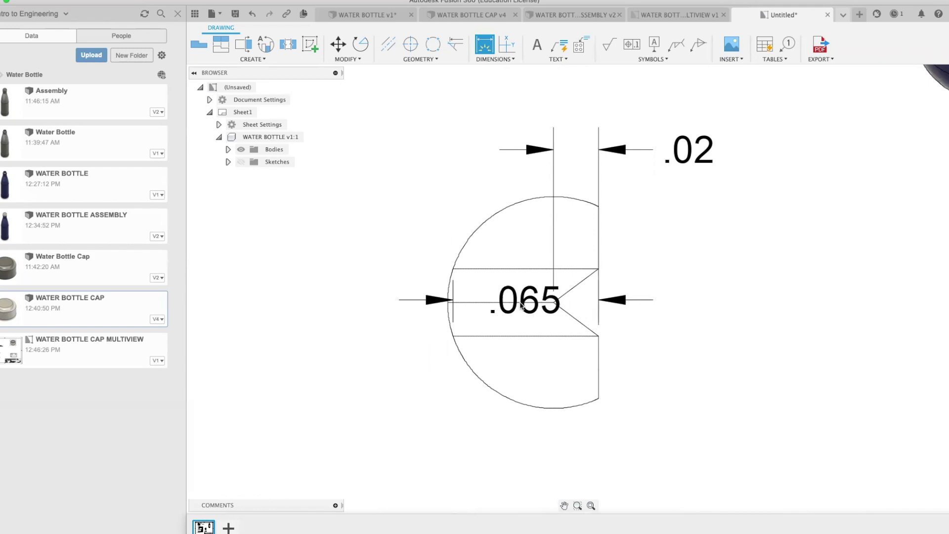
{"action": "key", "text": "Escape"}
{"action": "left_click", "coordinate": [252, 14]}
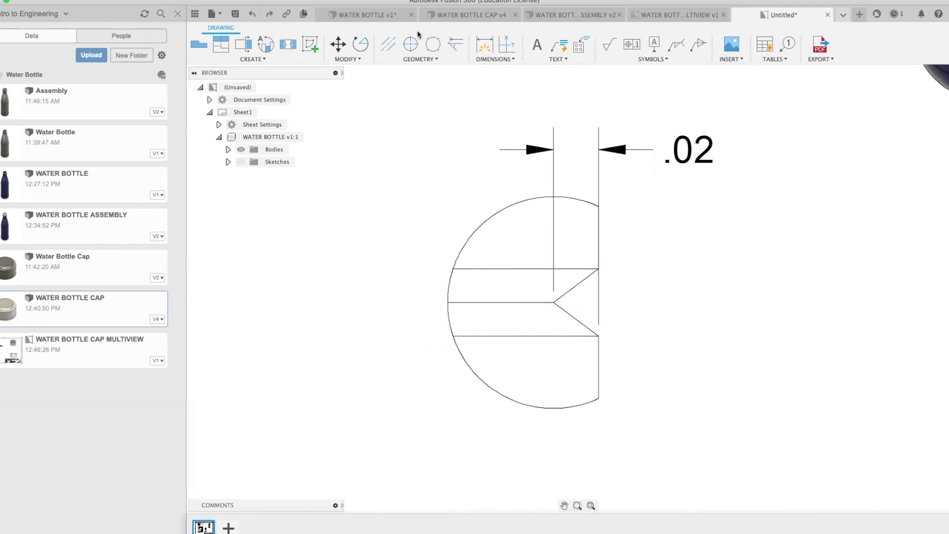
Dimension the vertical distance between the groove's centre line and its upper edge in Detail A, placing it just outside the wall
{"action": "left_click", "coordinate": [484, 44]}
{"action": "left_click", "coordinate": [527, 302]}
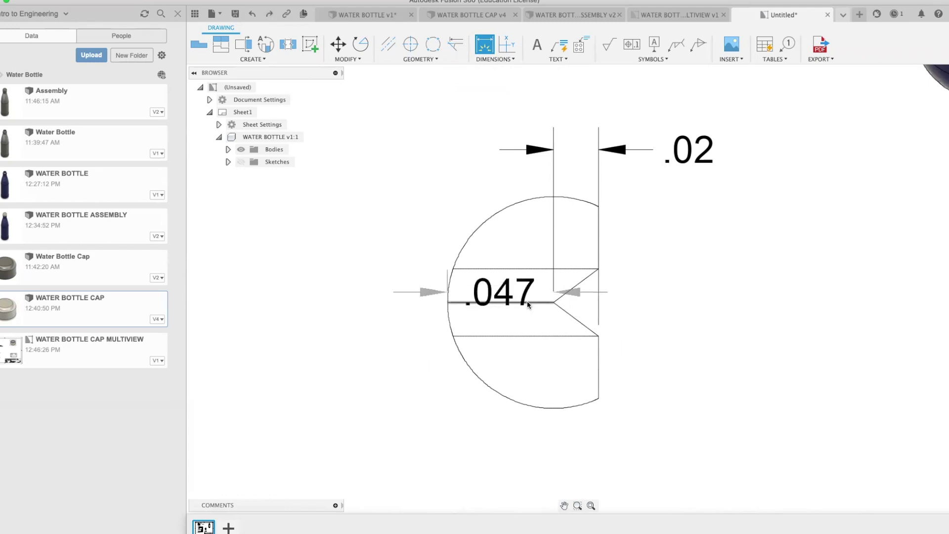
{"action": "left_click", "coordinate": [530, 269]}
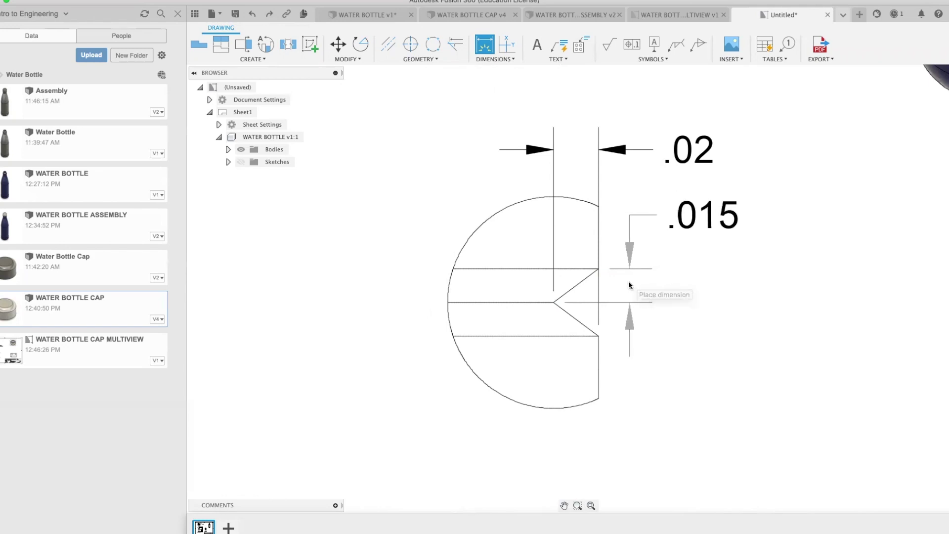
{"action": "left_click", "coordinate": [629, 284]}
Dimension the groove's full opening height between its upper and lower edges in Detail A, placing it beyond the half-height dimension
{"action": "left_click", "coordinate": [526, 270]}
{"action": "left_click", "coordinate": [530, 336]}
{"action": "left_click", "coordinate": [761, 323]}
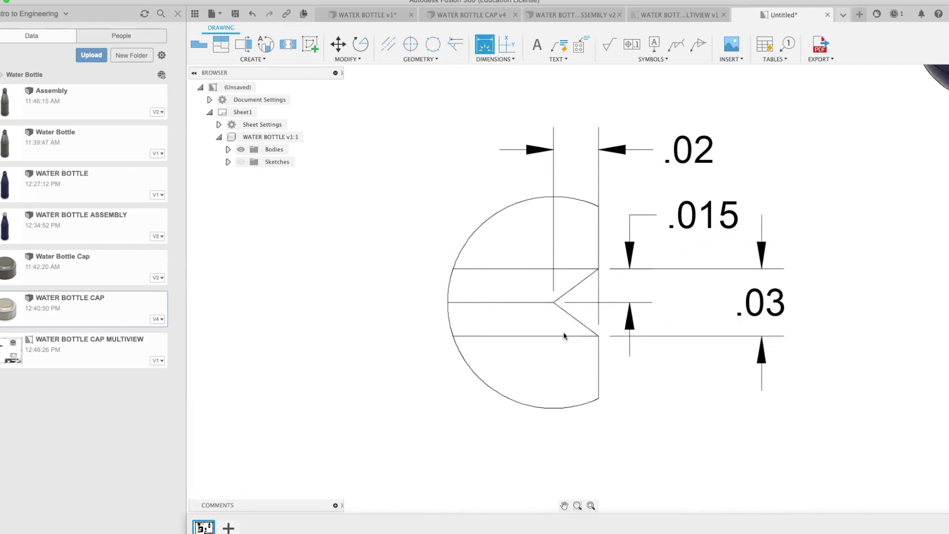
{"action": "left_click", "coordinate": [573, 320]}
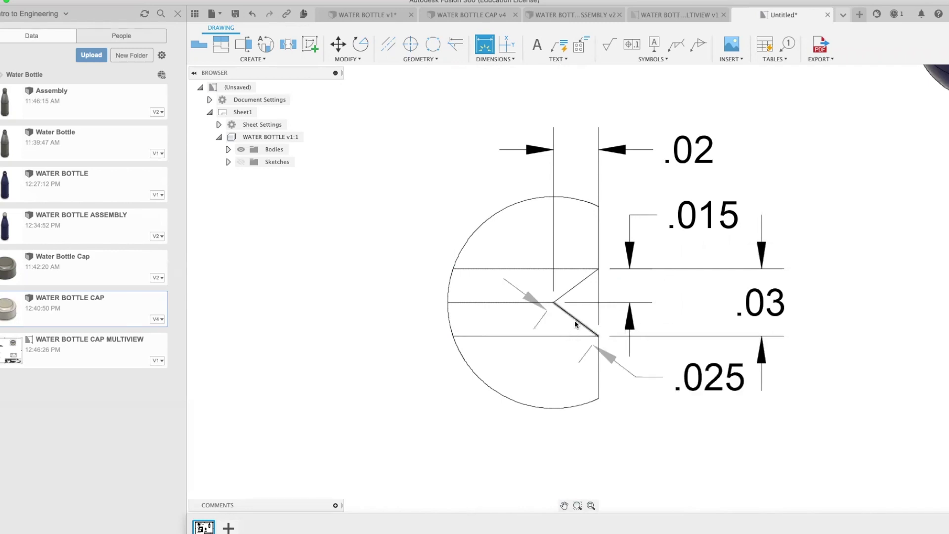
{"action": "scroll", "coordinate": [598, 206], "scroll_direction": "down", "scroll_amount": 5}
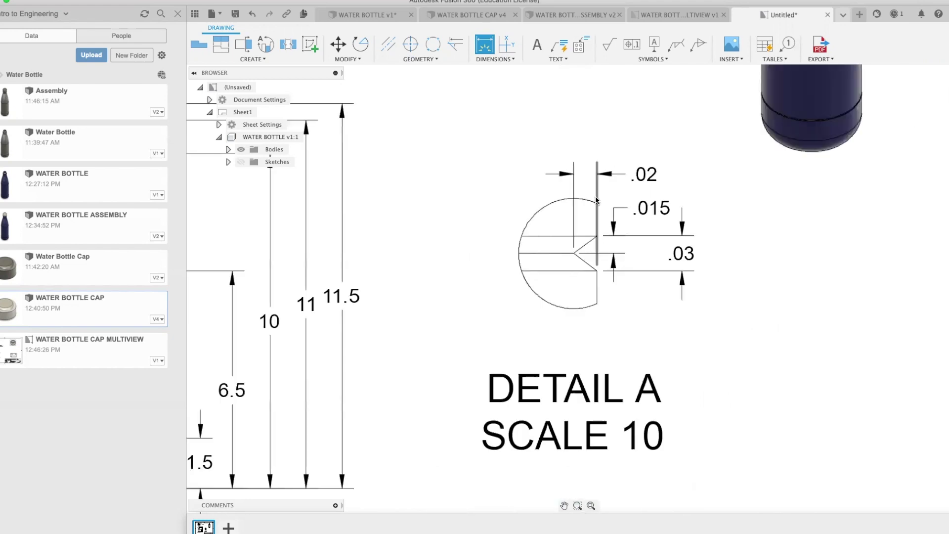
{"action": "scroll", "coordinate": [614, 208], "scroll_direction": "up", "scroll_amount": 3}
{"action": "key", "text": "Escape"}
Move the groove's half-height value down between its own extension lines, close beside the wall in Detail A
{"action": "left_click", "coordinate": [666, 210]}
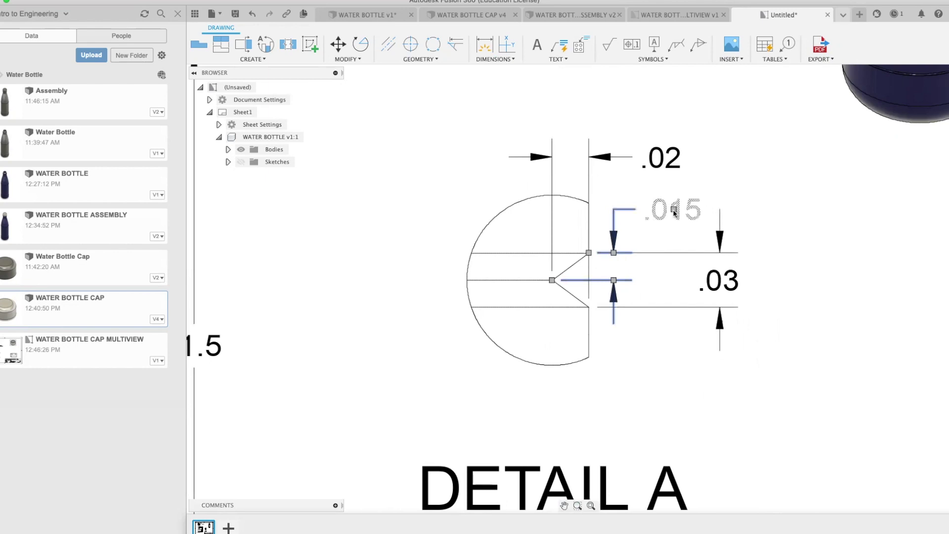
{"action": "left_click_drag", "start_coordinate": [674, 210], "coordinate": [613, 266]}
{"action": "key", "text": "Escape"}
{"action": "left_click", "coordinate": [616, 269]}
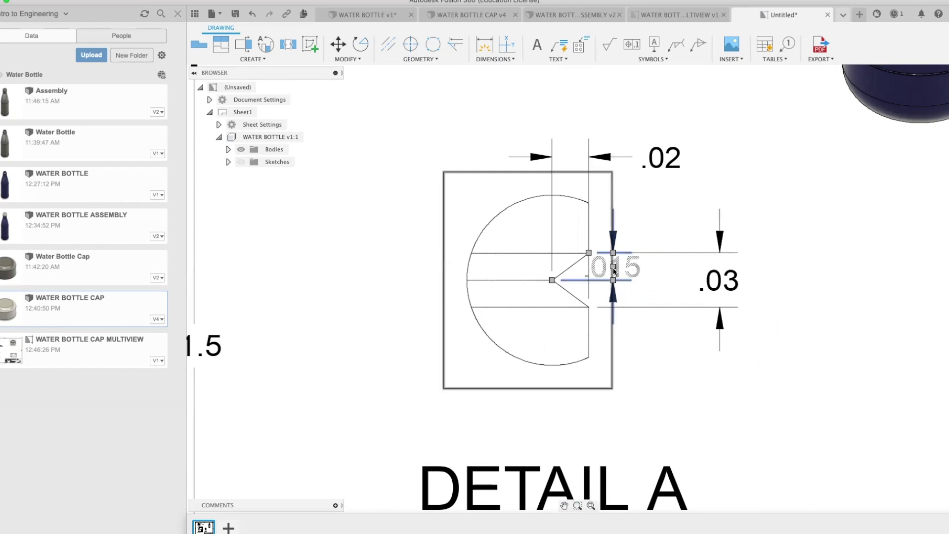
{"action": "key", "text": "Delete"}
{"action": "key", "text": "super+z"}
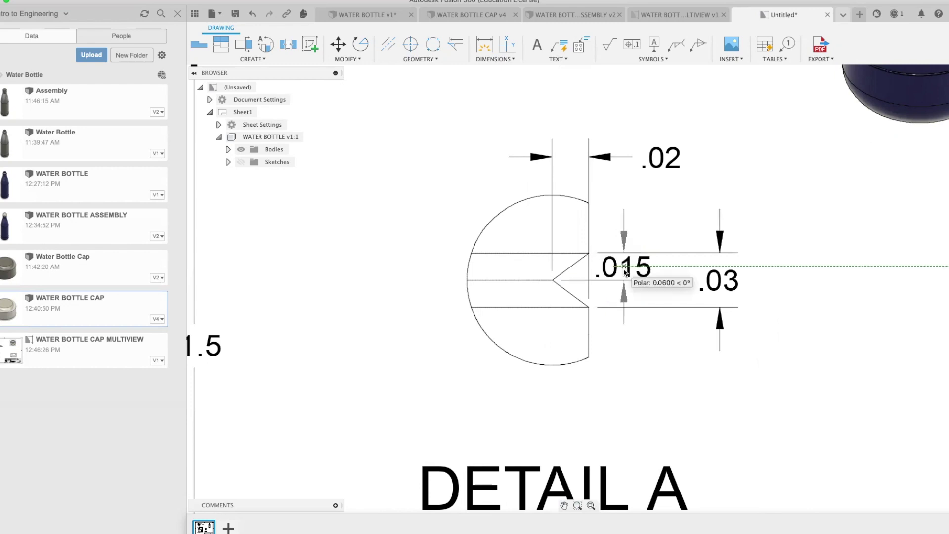
Move the groove's full-height dimension closer to the Detail A view, beside the half-height dimension
{"action": "left_click", "coordinate": [720, 280]}
{"action": "key", "text": "Delete"}
{"action": "key", "text": "super+z"}
Save the drawing as WATER BOTTLE MULTIVIEW in the Water Bottle folder
{"action": "scroll", "coordinate": [758, 269], "scroll_direction": "down", "scroll_amount": 6}
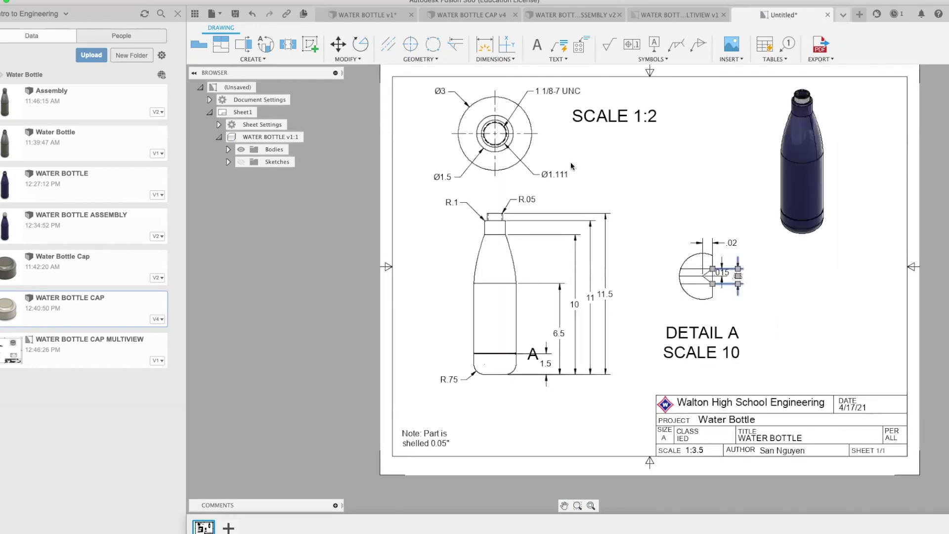
{"action": "left_click", "coordinate": [236, 13]}
{"action": "left_click_drag", "start_coordinate": [388, 88], "coordinate": [358, 85]}
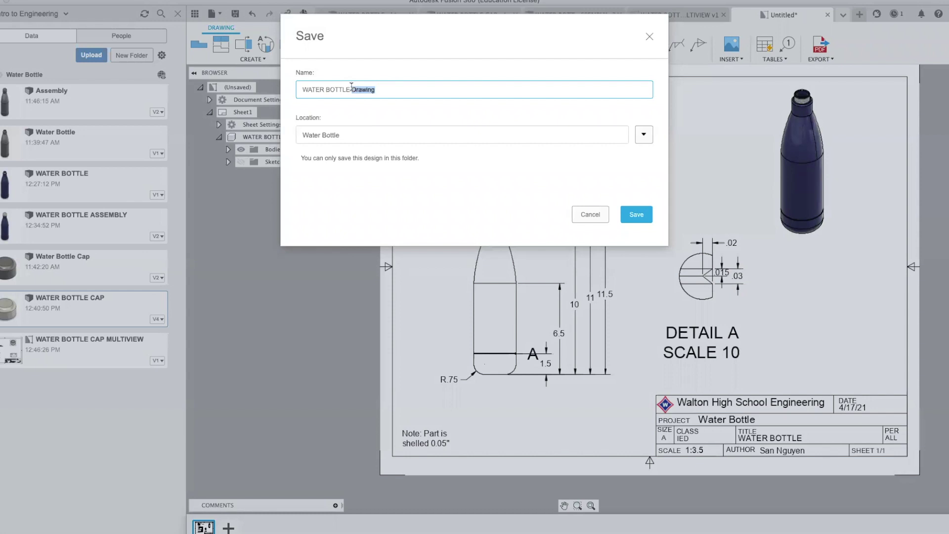
{"action": "type", "text": "MULTIVIEW"}
{"action": "left_click", "coordinate": [636, 215]}
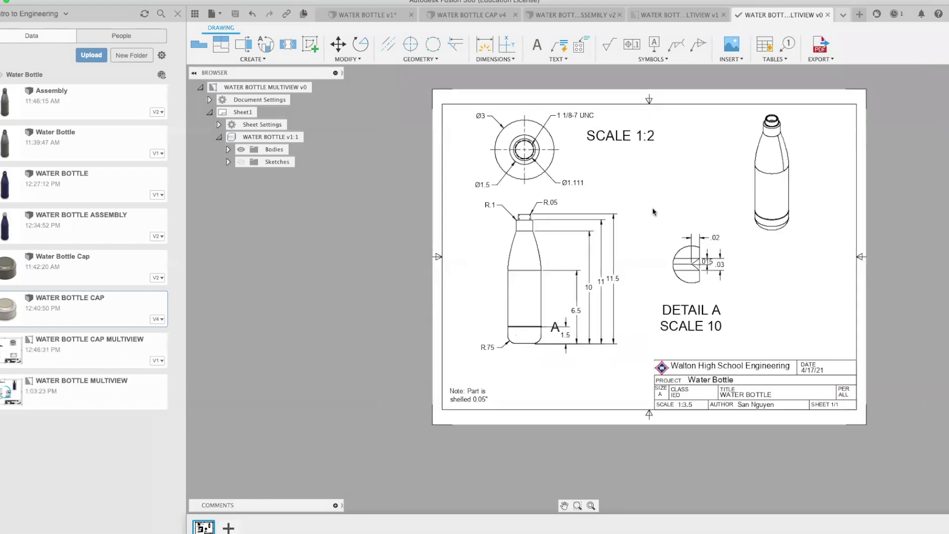
{"action": "middle_click_drag", "start_coordinate": [653, 212], "coordinate": [576, 232]}
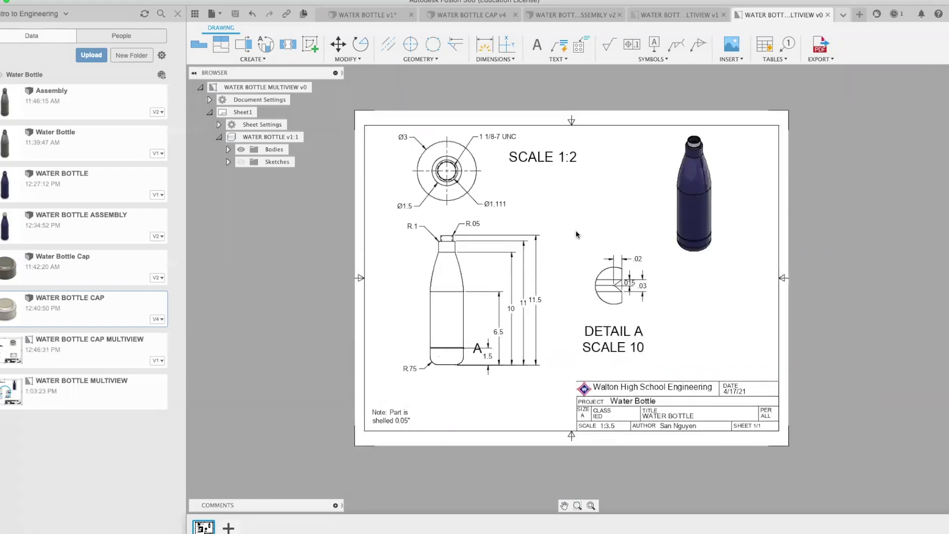